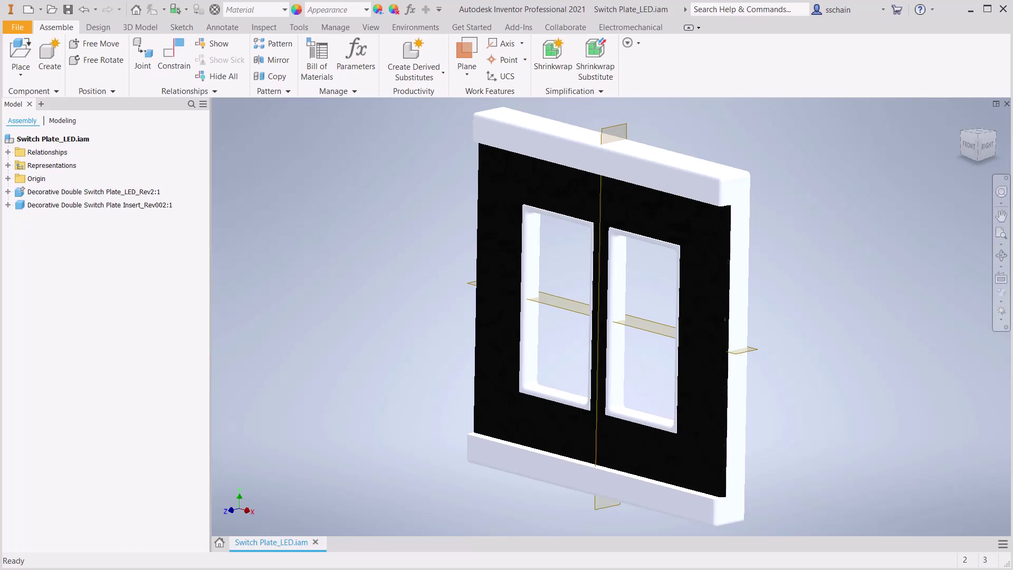
{"action": "left_click", "coordinate": [416, 268]}
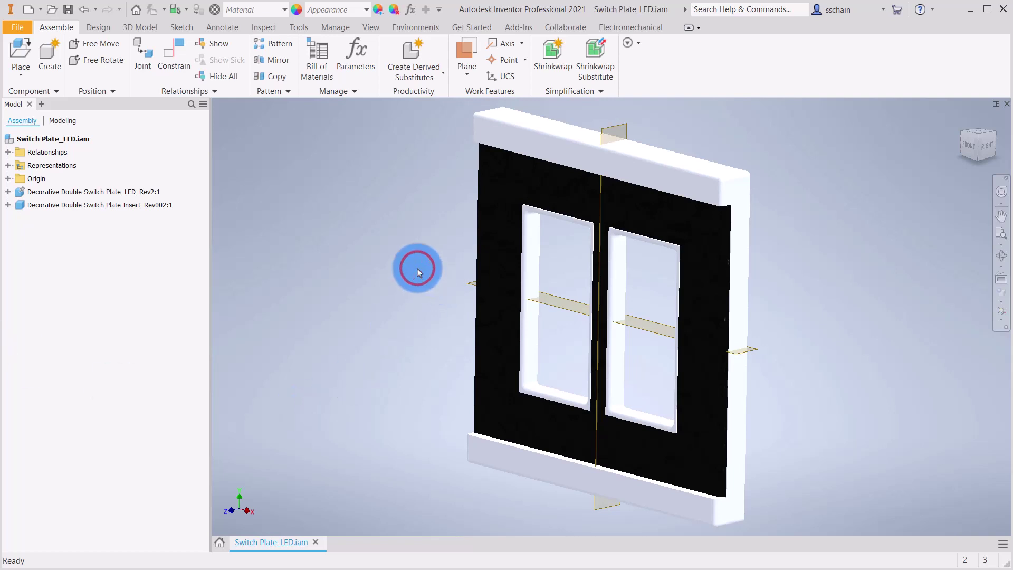
{"action": "key", "text": "F5"}
{"action": "key", "text": "F5"}
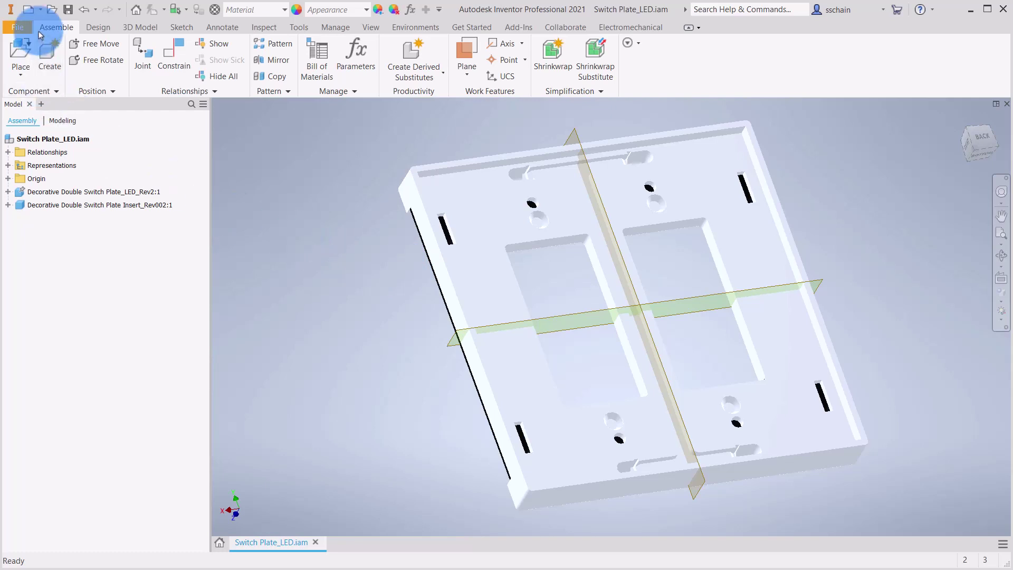
- Create a new part and start a 2D sketch on the front (XY) origin plane
{"action": "left_click", "coordinate": [40, 9]}
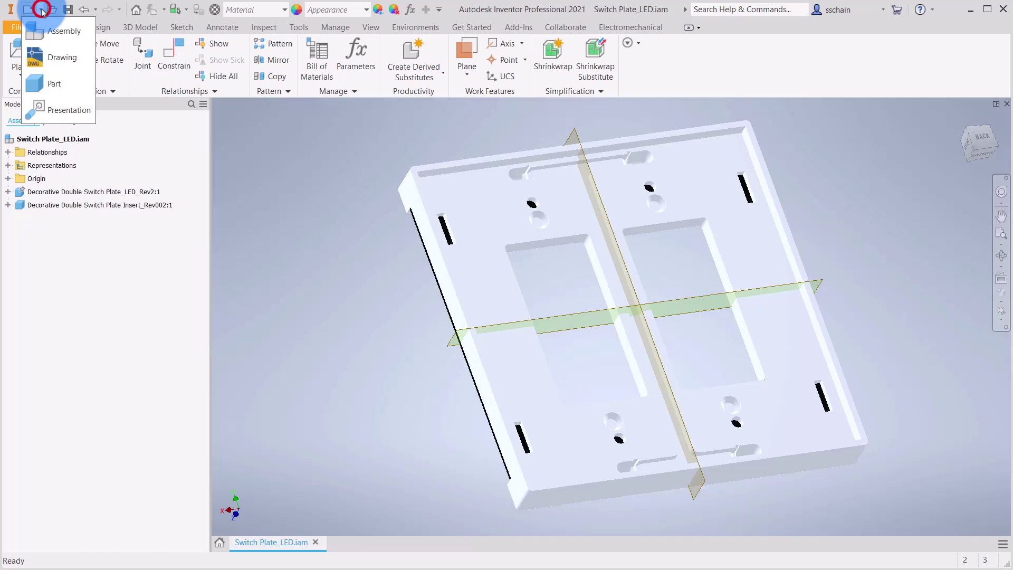
{"action": "left_click", "coordinate": [45, 84]}
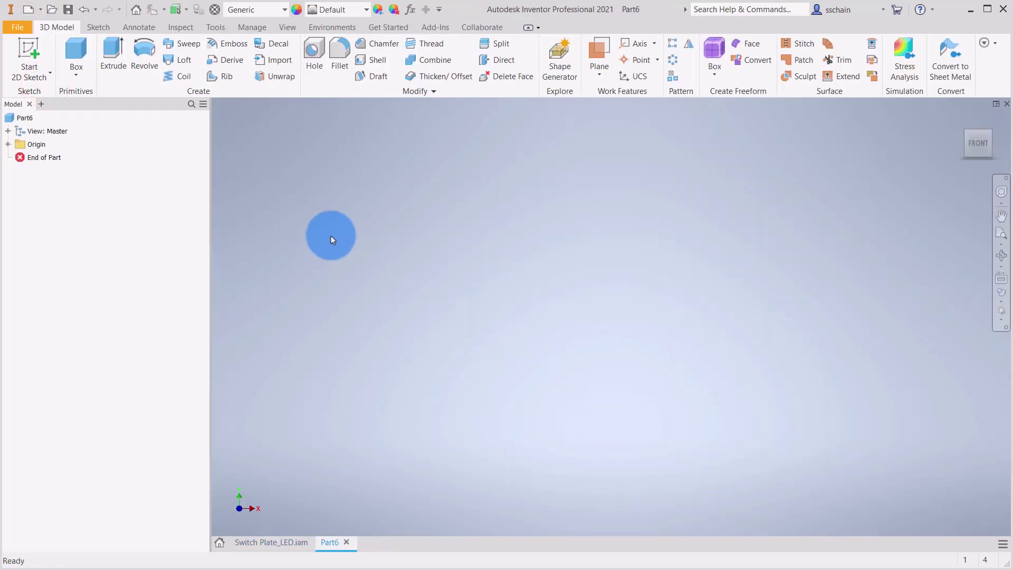
{"action": "left_click", "coordinate": [31, 48]}
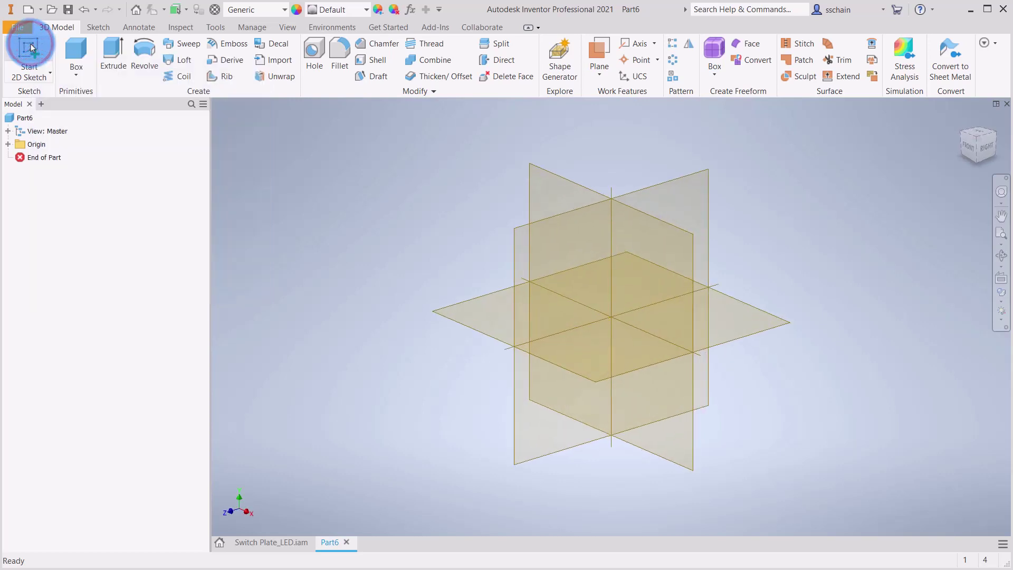
{"action": "left_click", "coordinate": [539, 177]}
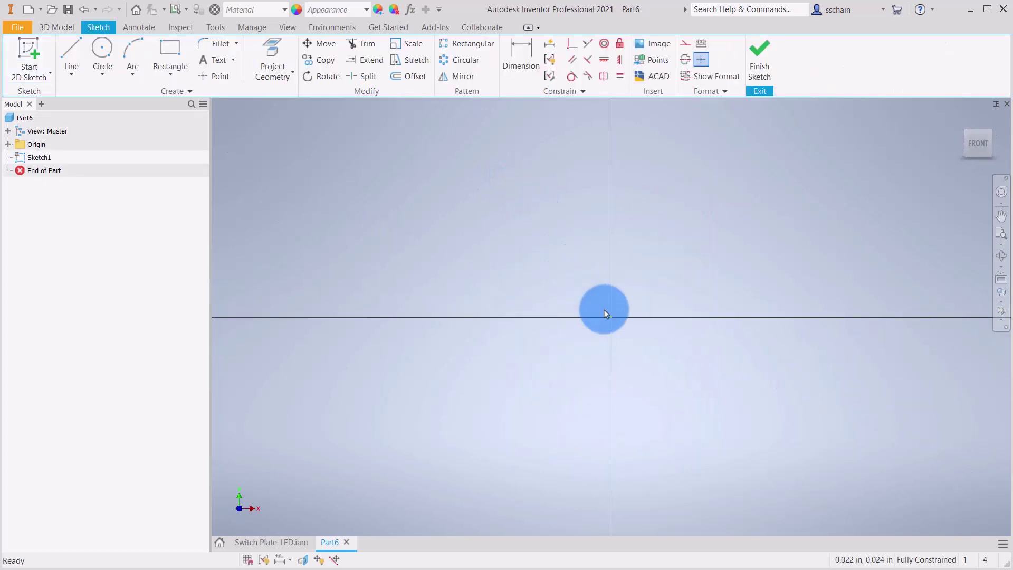
- Sketch a two-point rectangle about 17 in wide around the origin
{"action": "scroll", "coordinate": [603, 310], "scroll_direction": "down", "scroll_amount": 5}
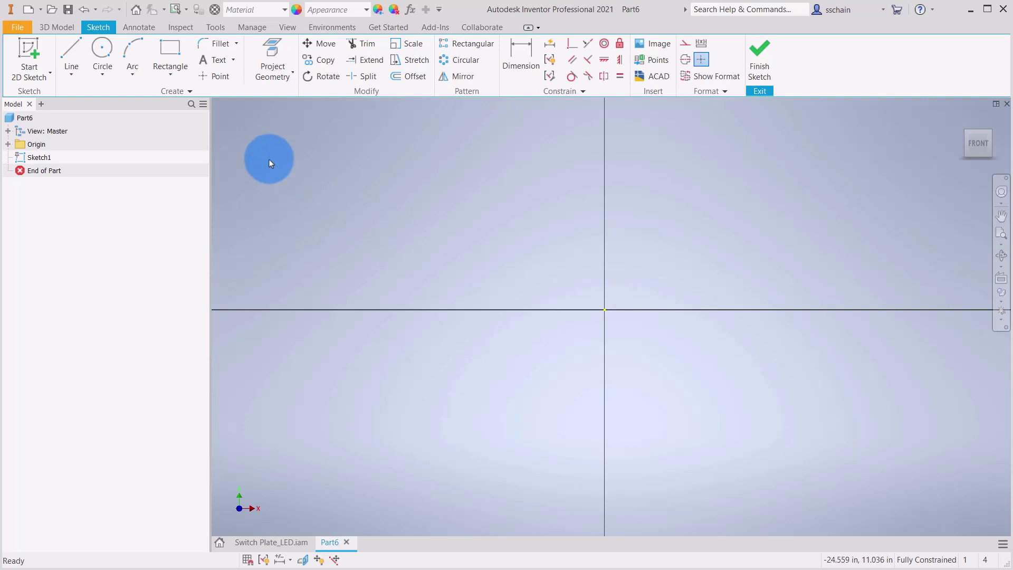
{"action": "left_click", "coordinate": [169, 49]}
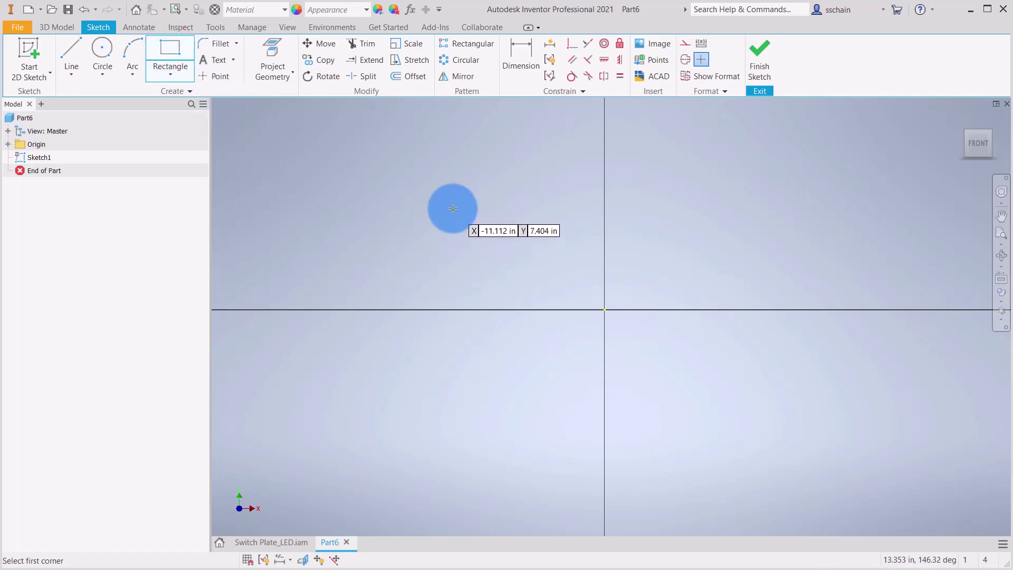
{"action": "left_click", "coordinate": [452, 208]}
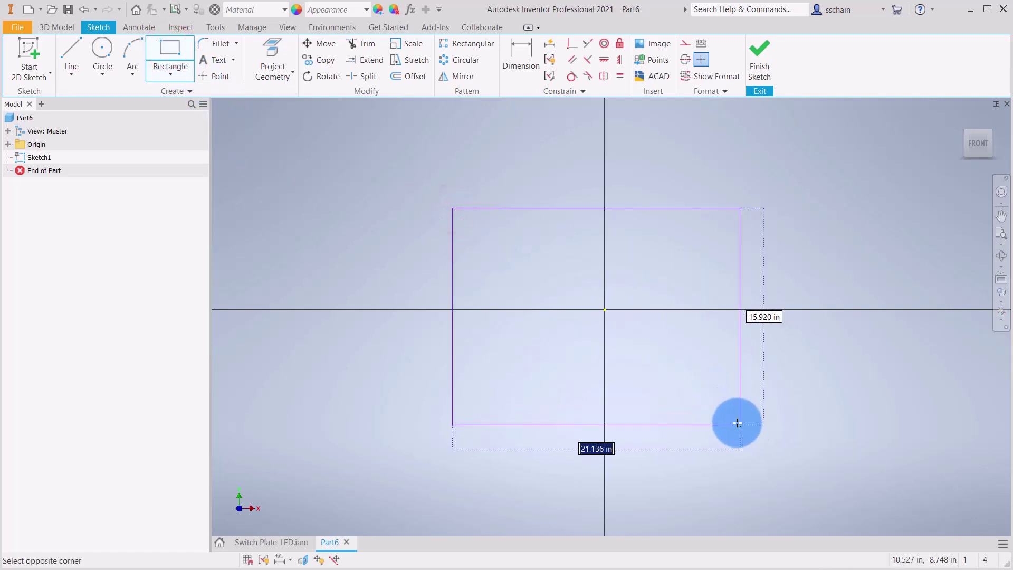
{"action": "left_click", "coordinate": [685, 373]}
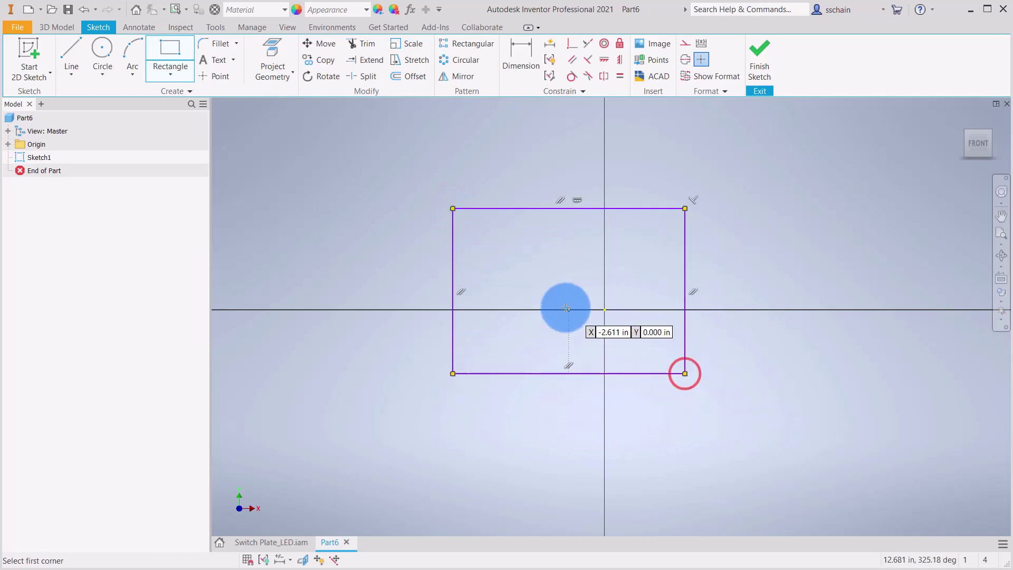
{"action": "right_click", "coordinate": [524, 268]}
{"action": "left_click", "coordinate": [558, 265]}
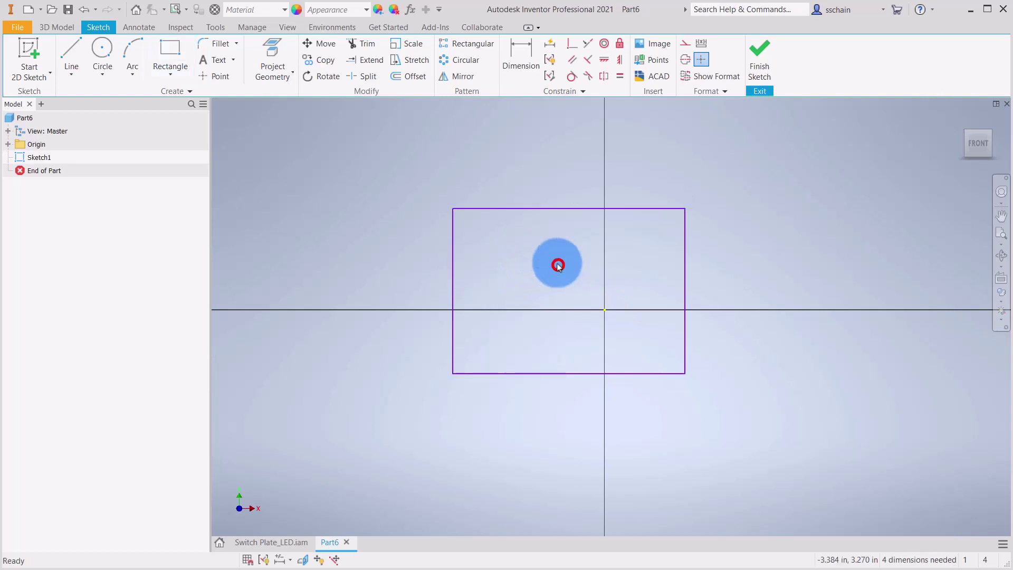
- Dimension the rectangle's top edge and set its width to 5.25 in
{"action": "left_click", "coordinate": [521, 66]}
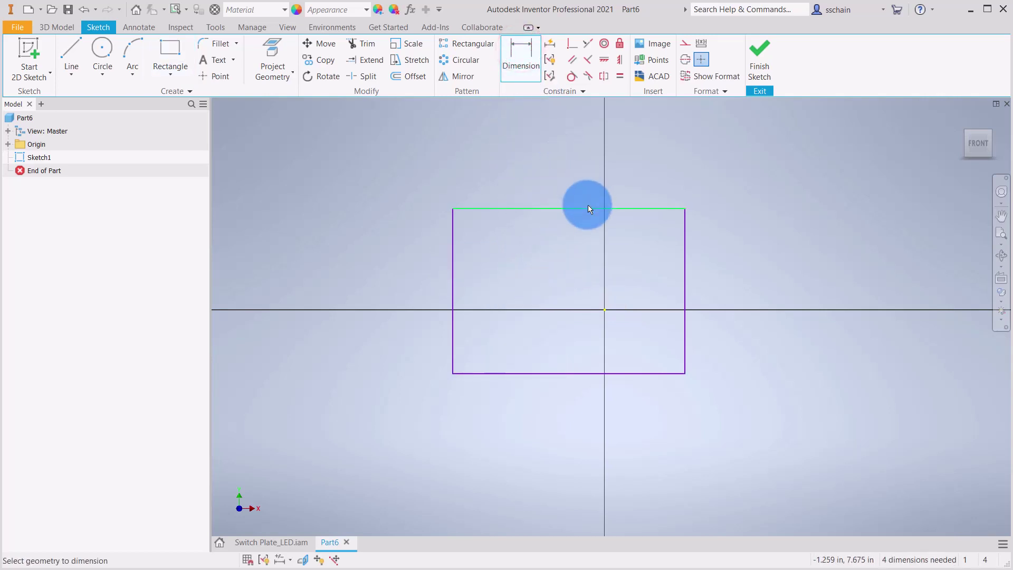
{"action": "left_click", "coordinate": [588, 208]}
{"action": "left_click", "coordinate": [587, 178]}
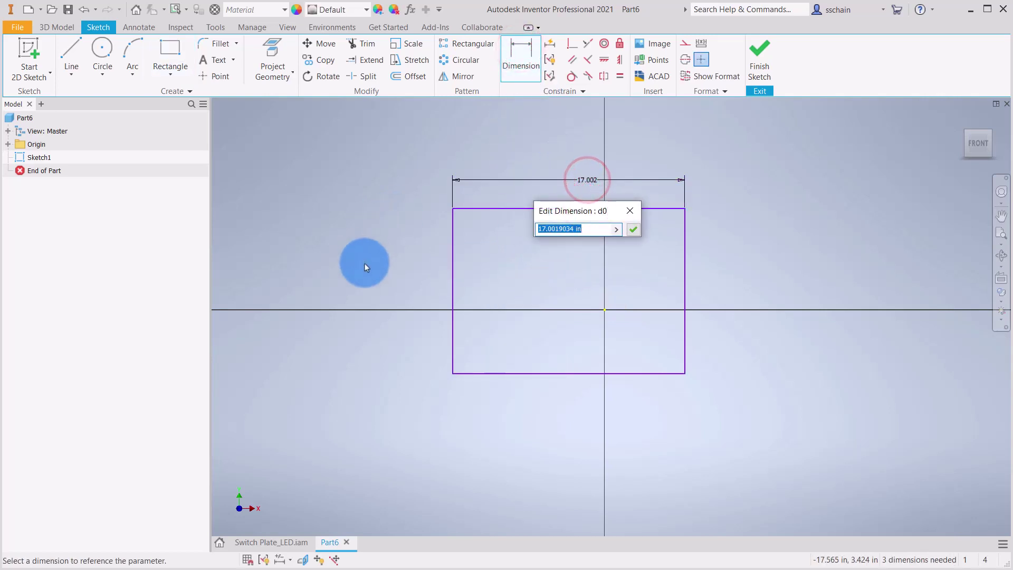
{"action": "type", "text": "5.25"}
{"action": "key", "text": "Return"}
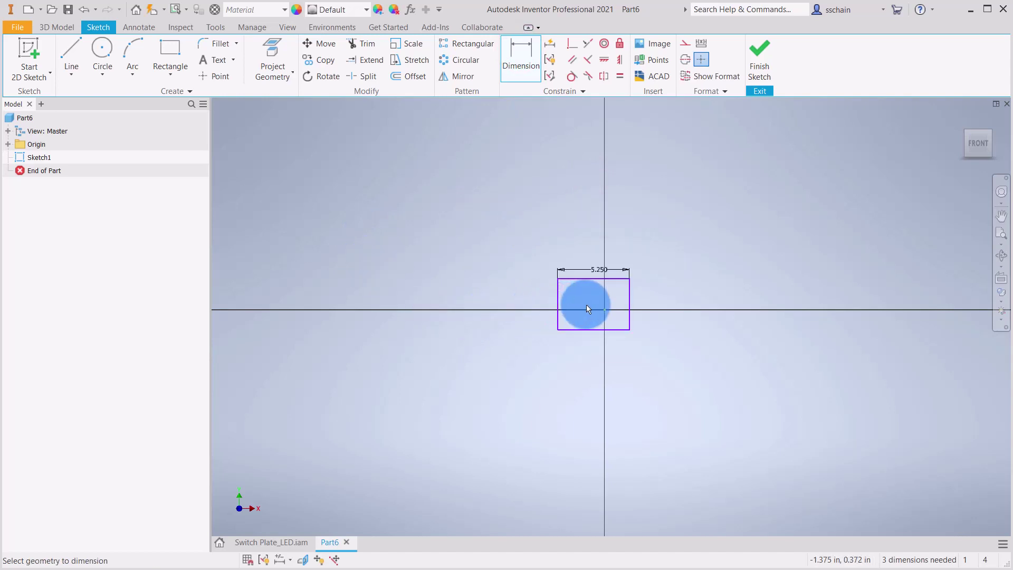
- Dimension the rectangle's left edge to the origin as half the width, using d0/2
{"action": "scroll", "coordinate": [588, 305], "scroll_direction": "down", "scroll_amount": 5}
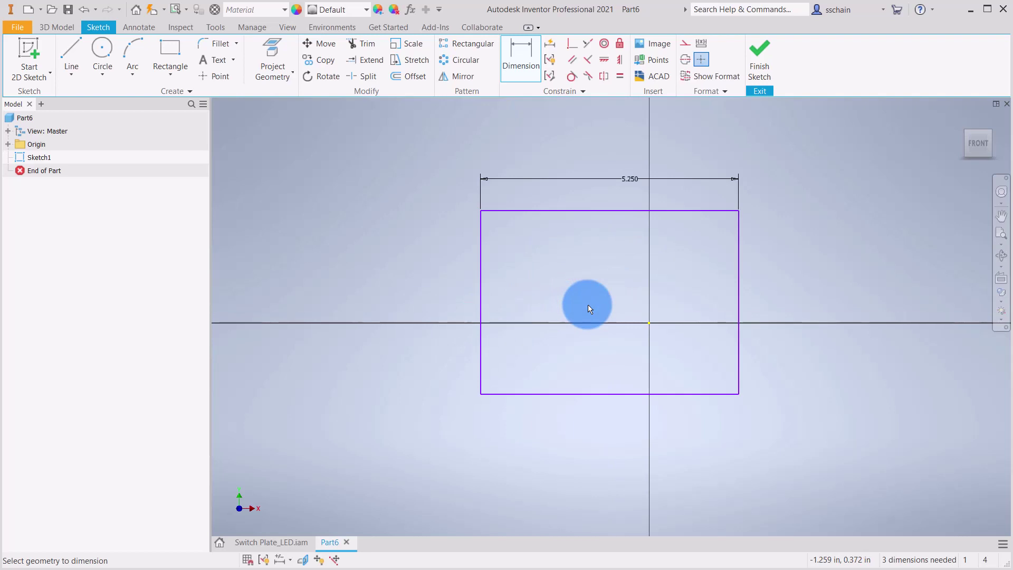
{"action": "left_click", "coordinate": [482, 297]}
{"action": "left_click", "coordinate": [649, 322]}
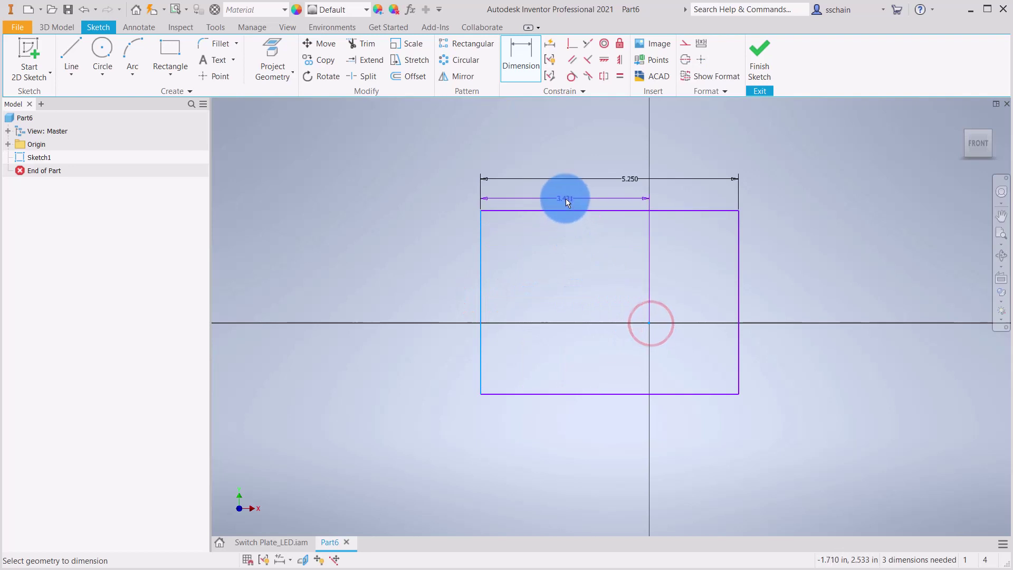
{"action": "left_click", "coordinate": [565, 195]}
{"action": "left_click", "coordinate": [631, 178]}
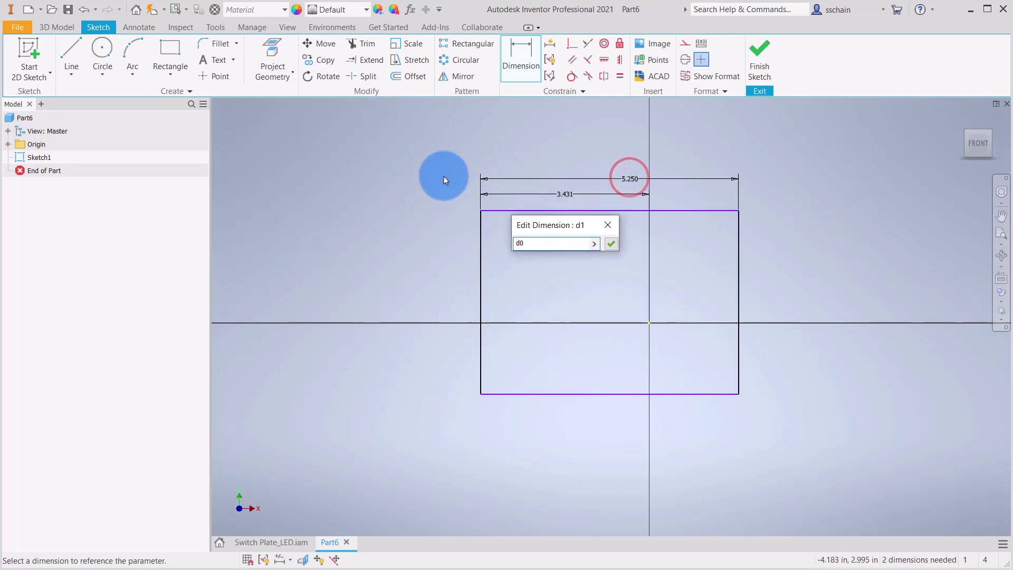
{"action": "type", "text": "/2"}
{"action": "key", "text": "Return"}
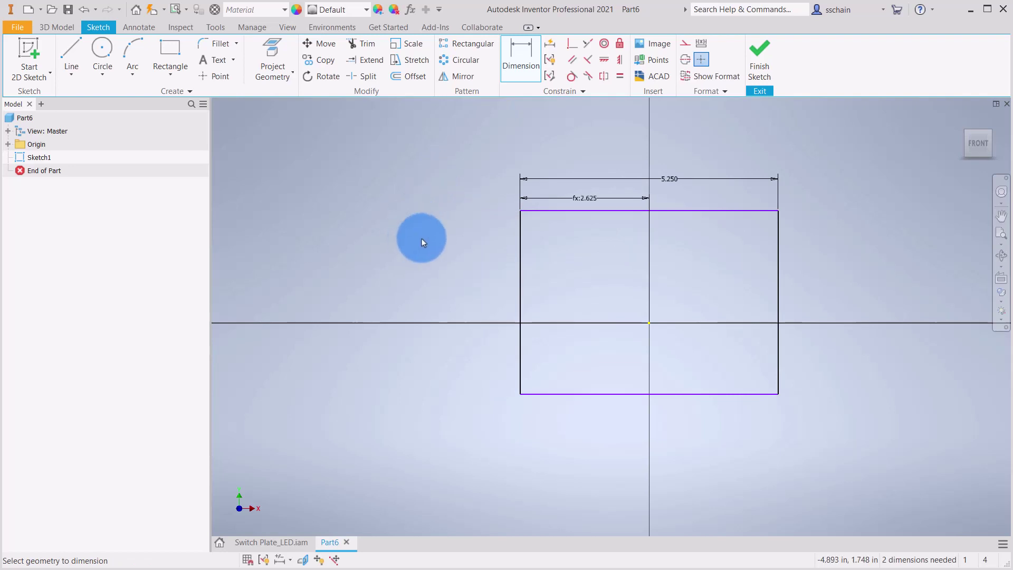
- Dimension the rectangle's height between its top and bottom edges as 5.25 in
{"action": "left_click", "coordinate": [562, 211]}
{"action": "left_click", "coordinate": [570, 394]}
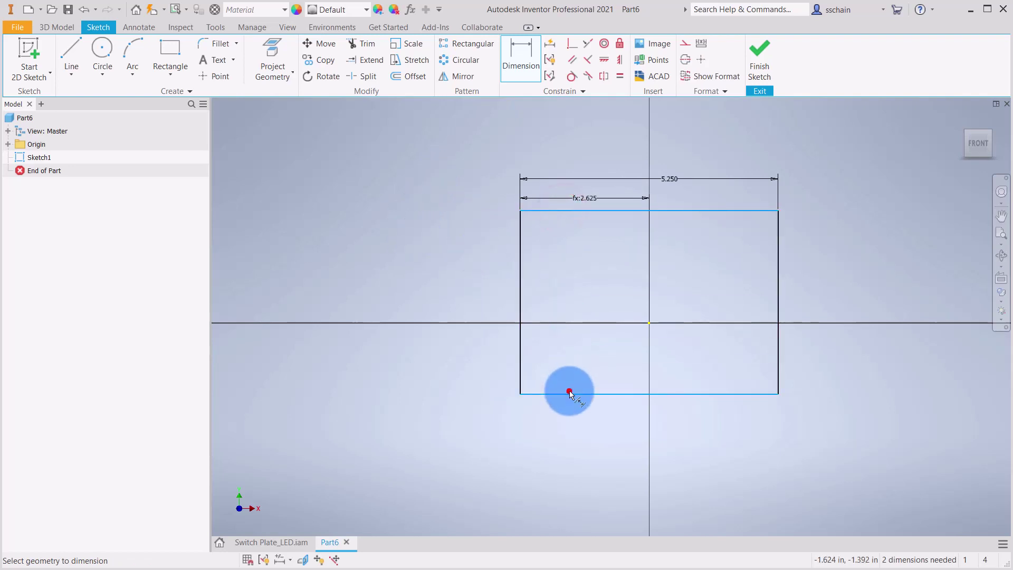
{"action": "left_click", "coordinate": [449, 307]}
{"action": "type", "text": "5"}
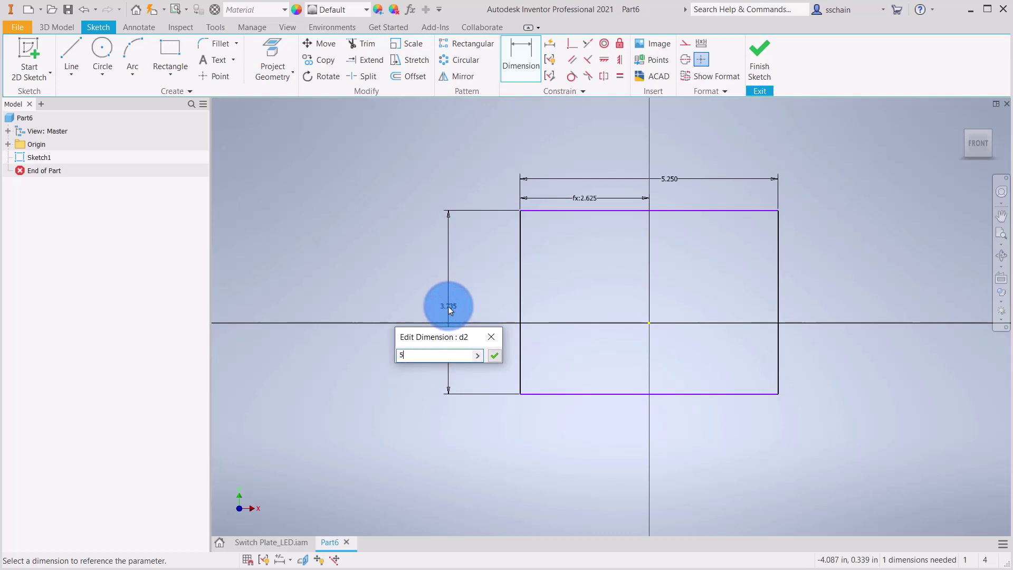
{"action": "type", "text": ".25"}
{"action": "key", "text": "Return"}
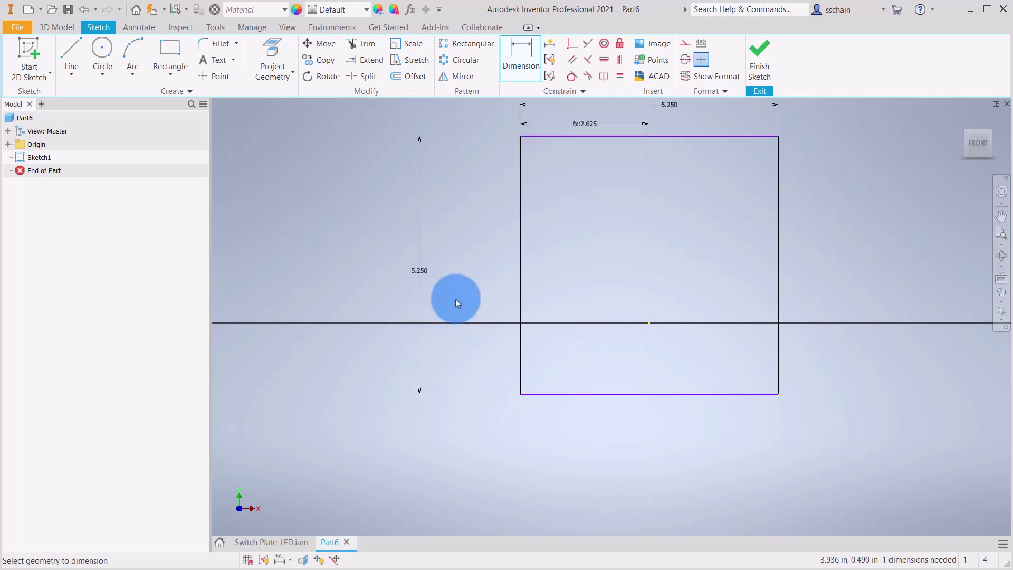
- Dimension the rectangle's top edge to the origin as half the height, using d2/2
{"action": "left_click", "coordinate": [581, 142]}
{"action": "left_click", "coordinate": [648, 321]}
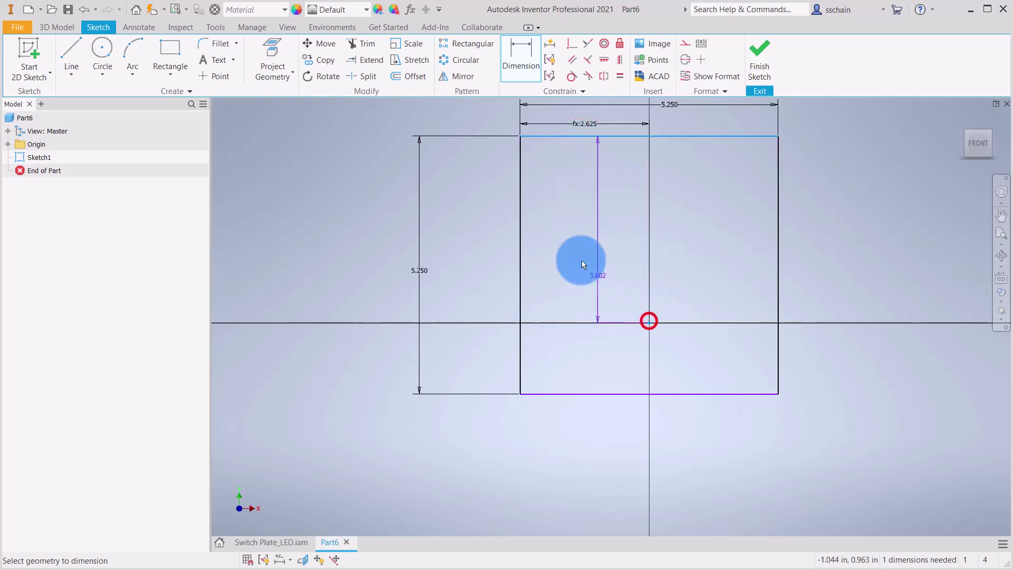
{"action": "left_click", "coordinate": [475, 213]}
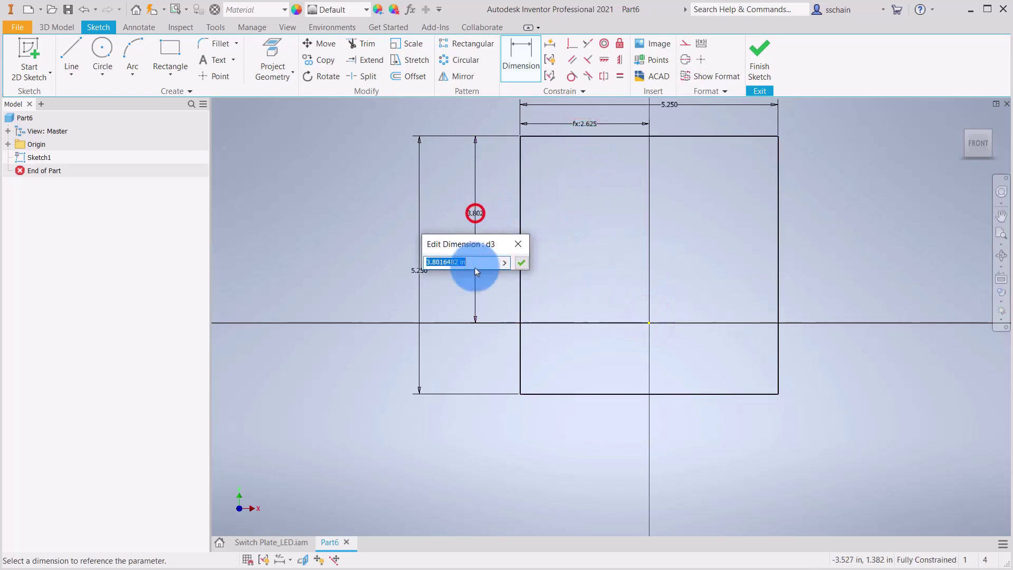
{"action": "left_click", "coordinate": [420, 311]}
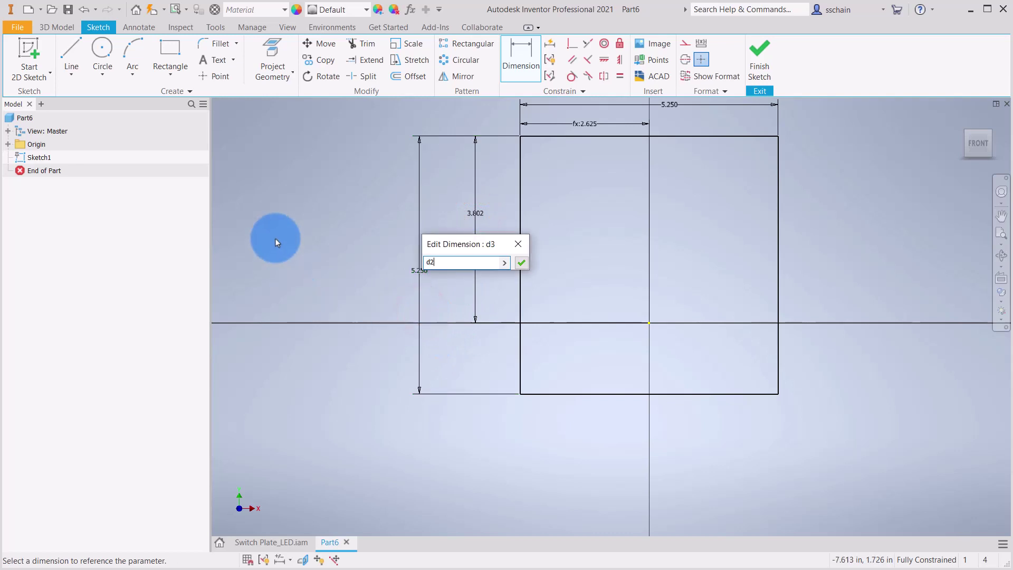
{"action": "type", "text": "/2"}
{"action": "key", "text": "Return"}
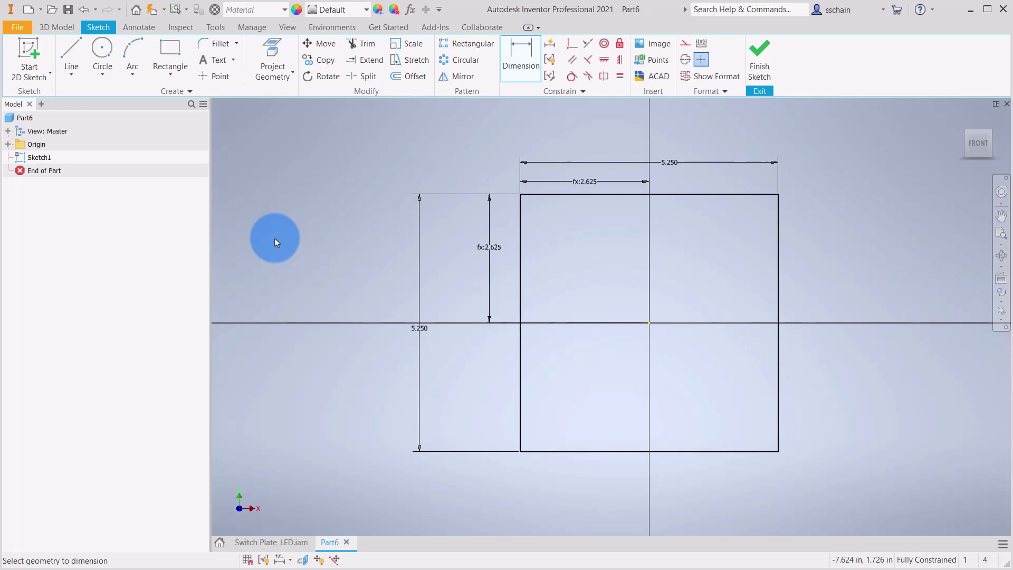
- Sketch two upright rectangles side by side inside the square, the left one about 1.52 by 3.06 in
{"action": "left_click", "coordinate": [170, 50]}
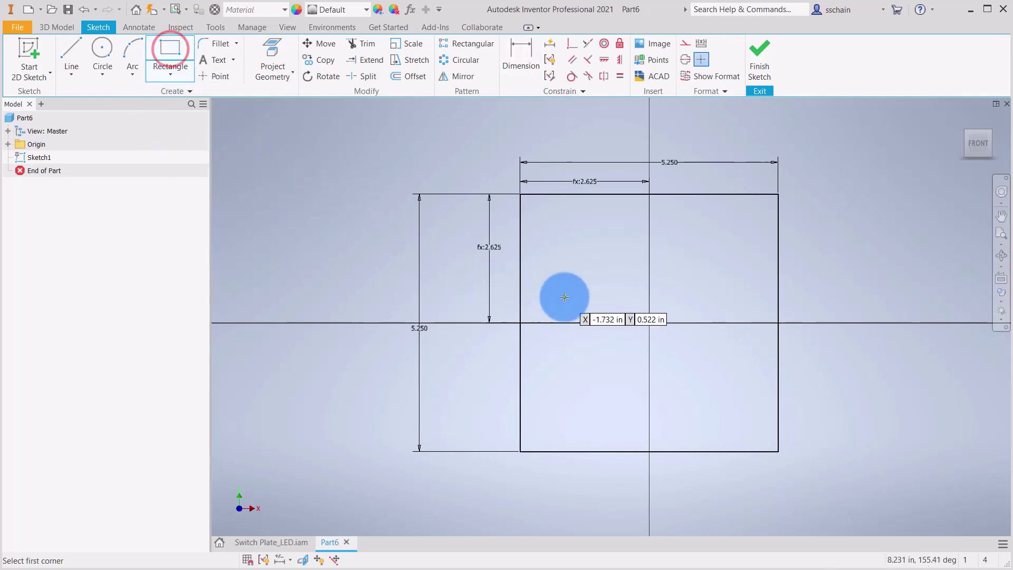
{"action": "left_click", "coordinate": [553, 252]}
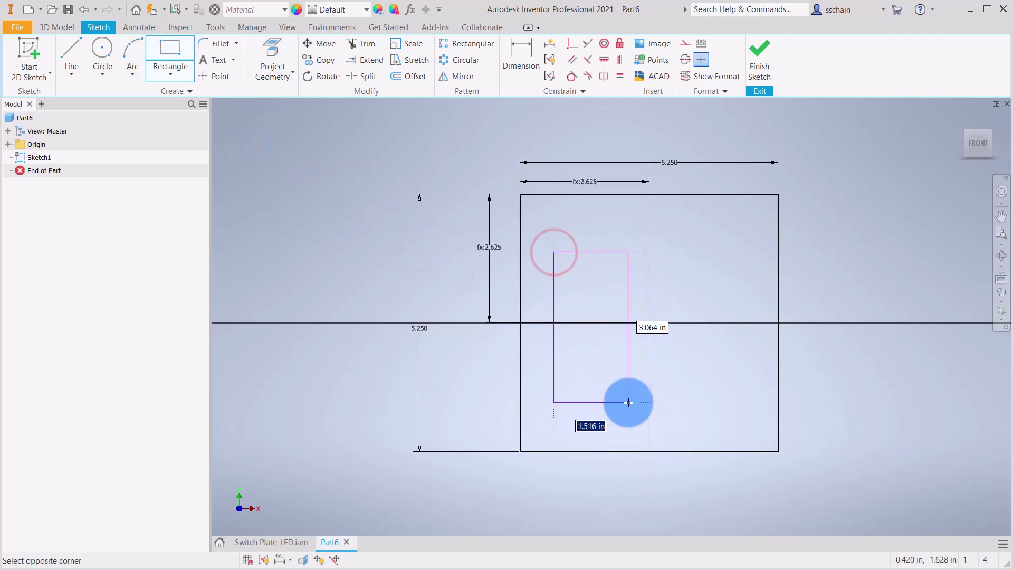
{"action": "left_click", "coordinate": [629, 403]}
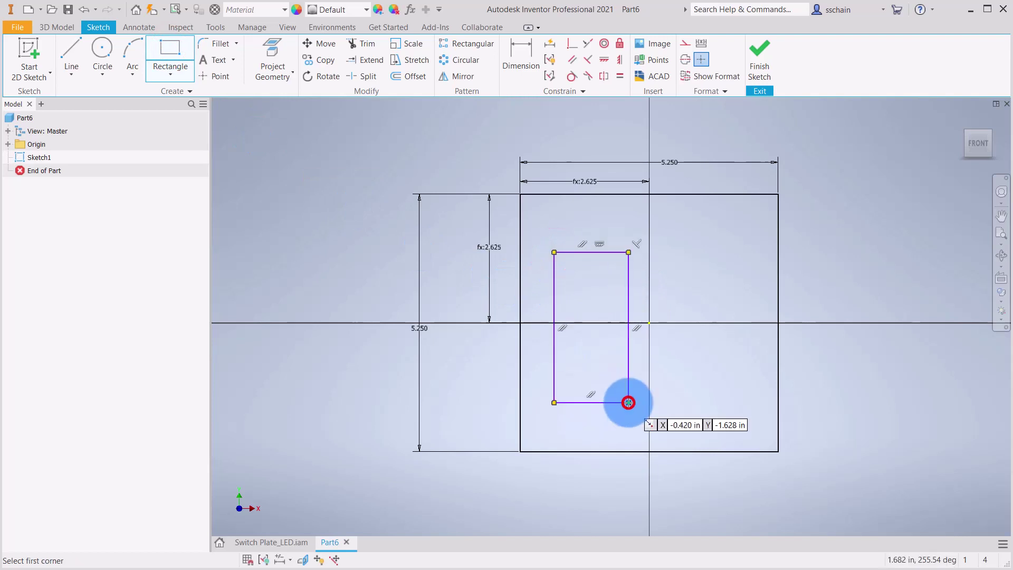
{"action": "left_click", "coordinate": [660, 259]}
{"action": "left_click", "coordinate": [745, 388]}
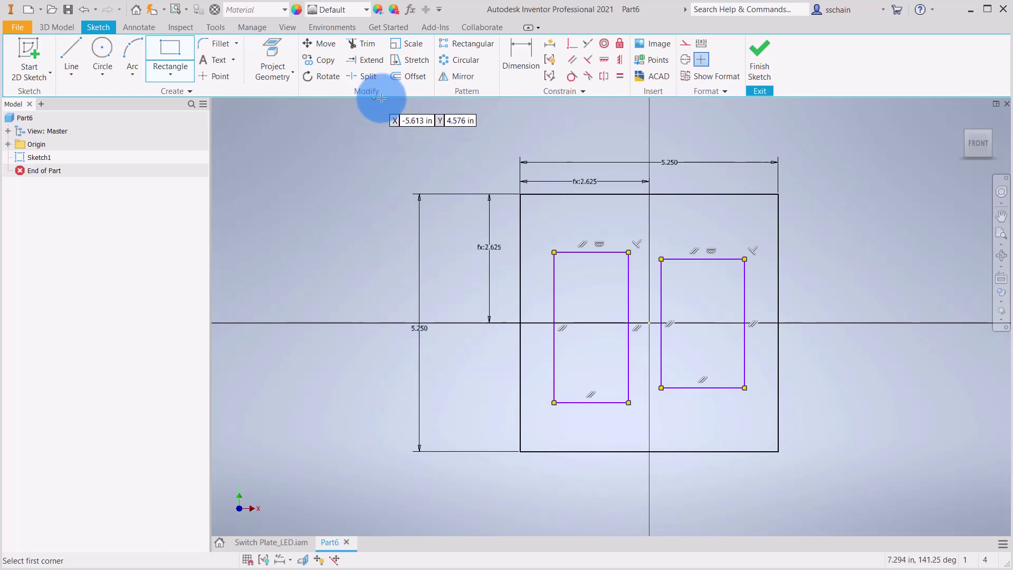
- Make the top edges of the two inner rectangles collinear, and their bottom edges likewise
{"action": "left_click", "coordinate": [589, 49]}
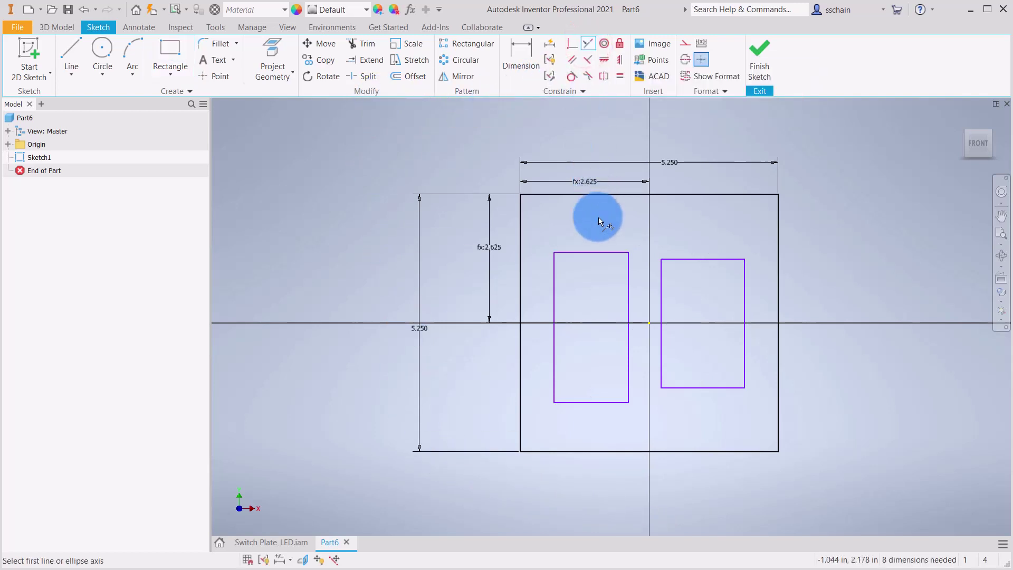
{"action": "left_click", "coordinate": [590, 251]}
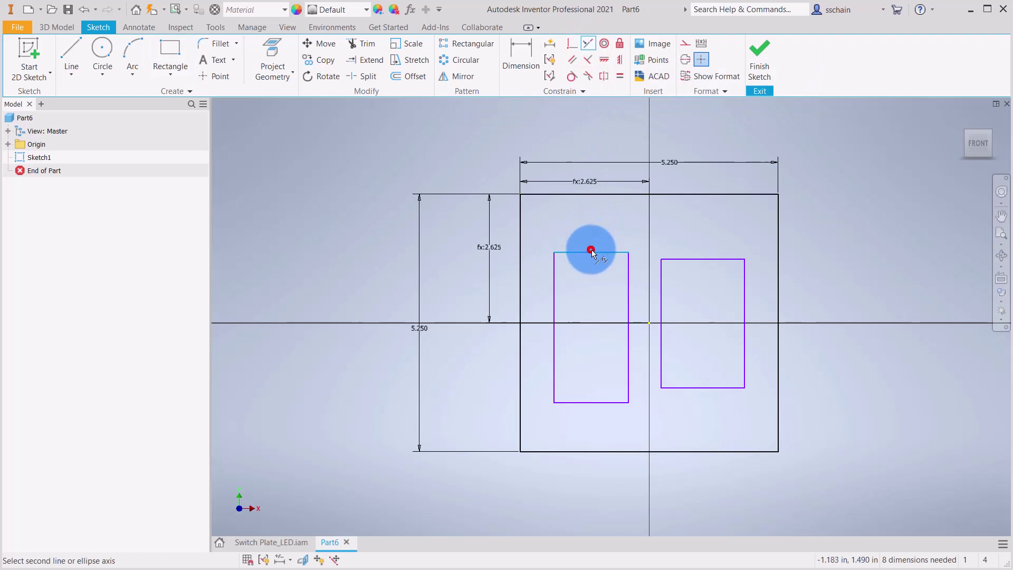
{"action": "left_click", "coordinate": [689, 256]}
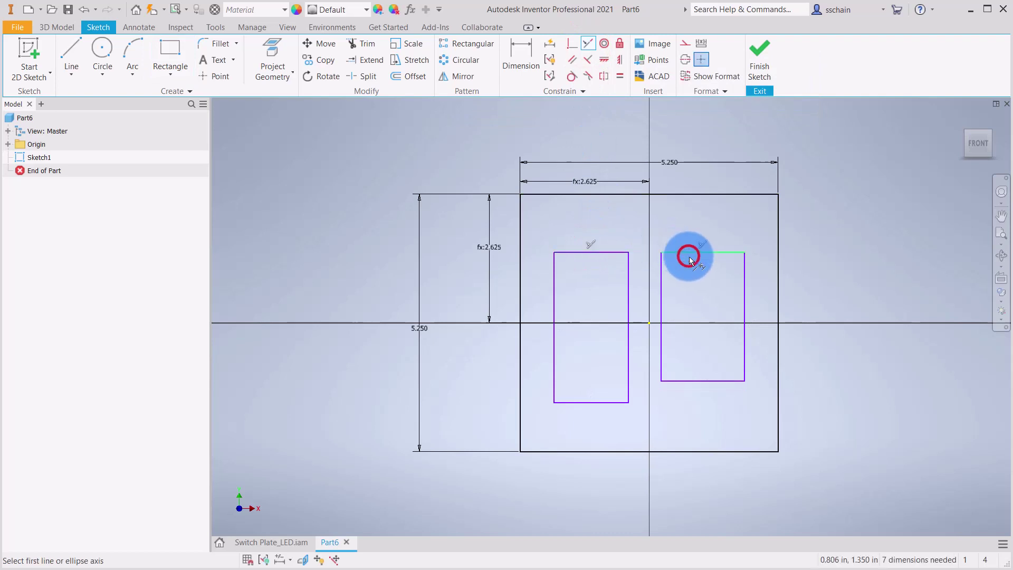
{"action": "left_click", "coordinate": [595, 403]}
{"action": "left_click", "coordinate": [693, 382]}
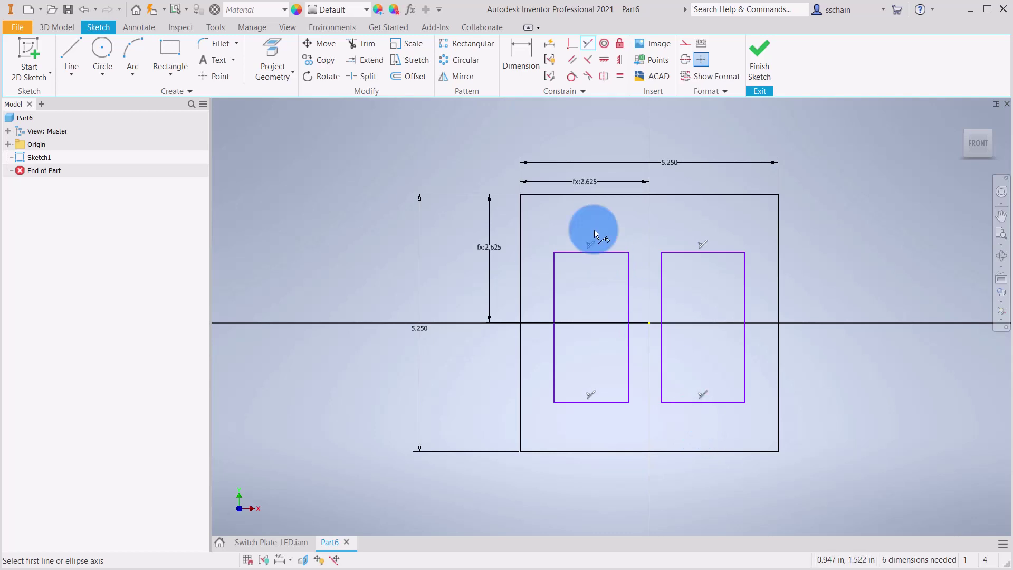
{"action": "left_click", "coordinate": [521, 57]}
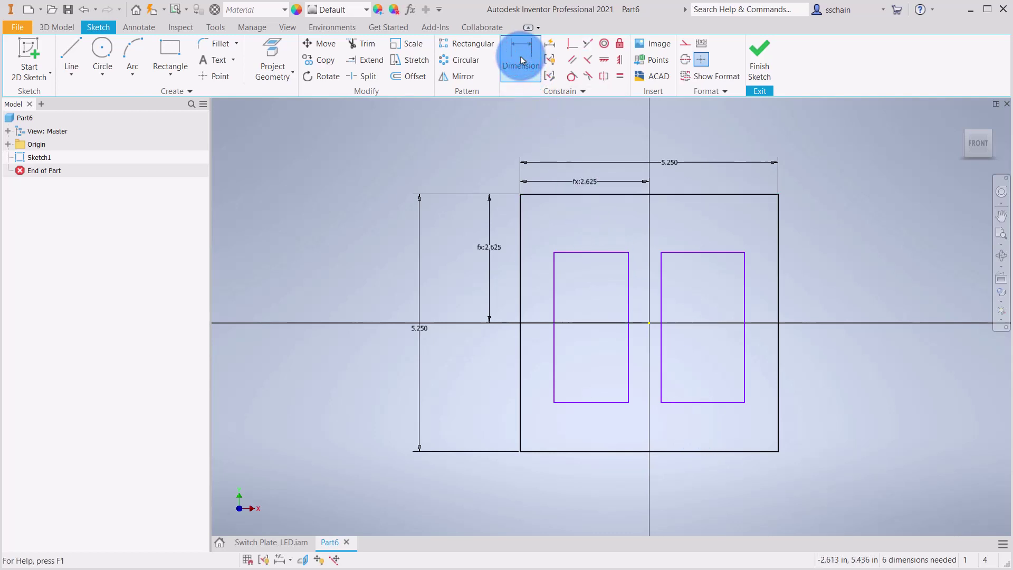
{"action": "left_click", "coordinate": [553, 374]}
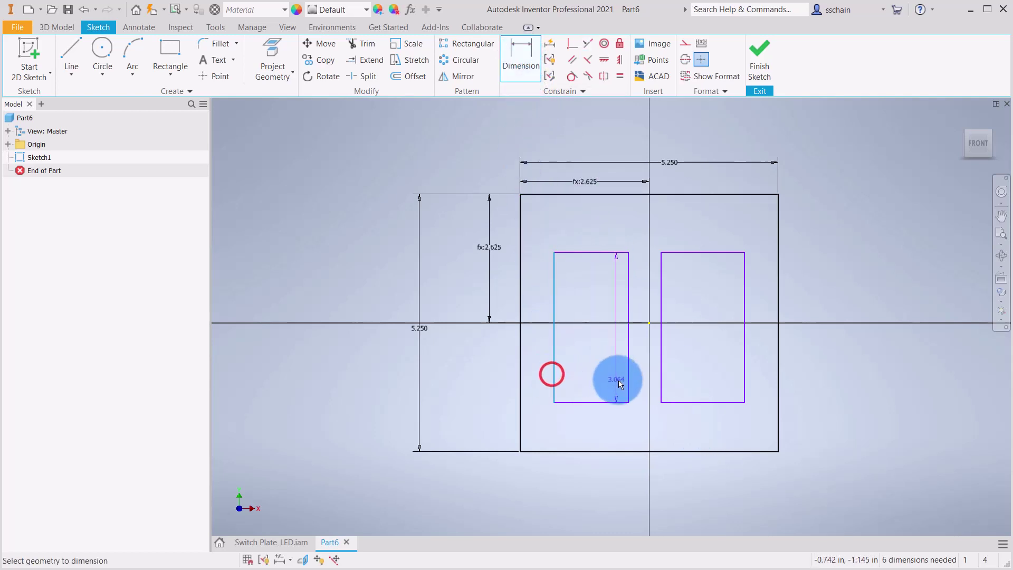
{"action": "key", "text": "Escape"}
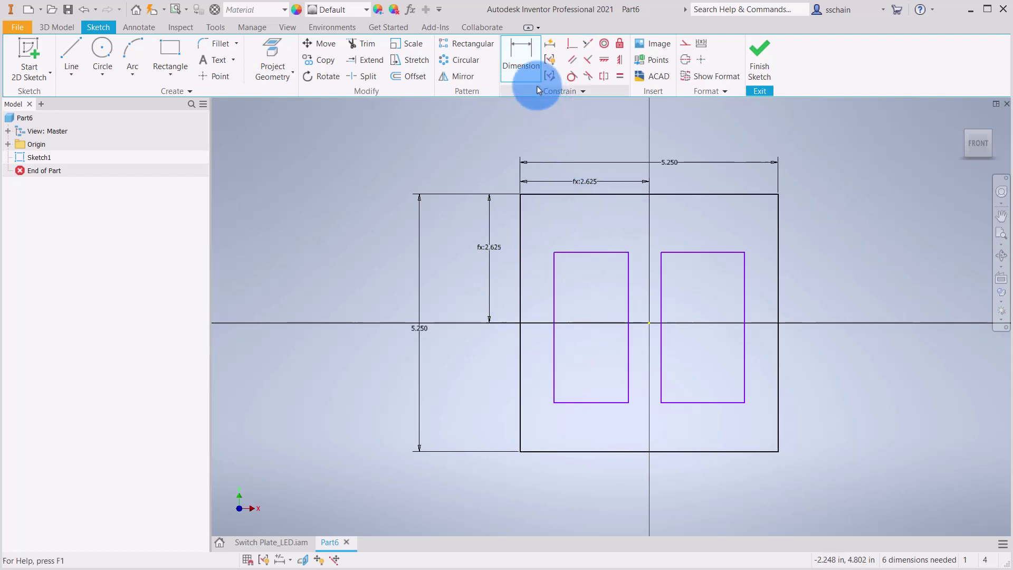
- Dimension the right inner rectangle's width between its vertical edges as 1.31 in
{"action": "left_click", "coordinate": [517, 59]}
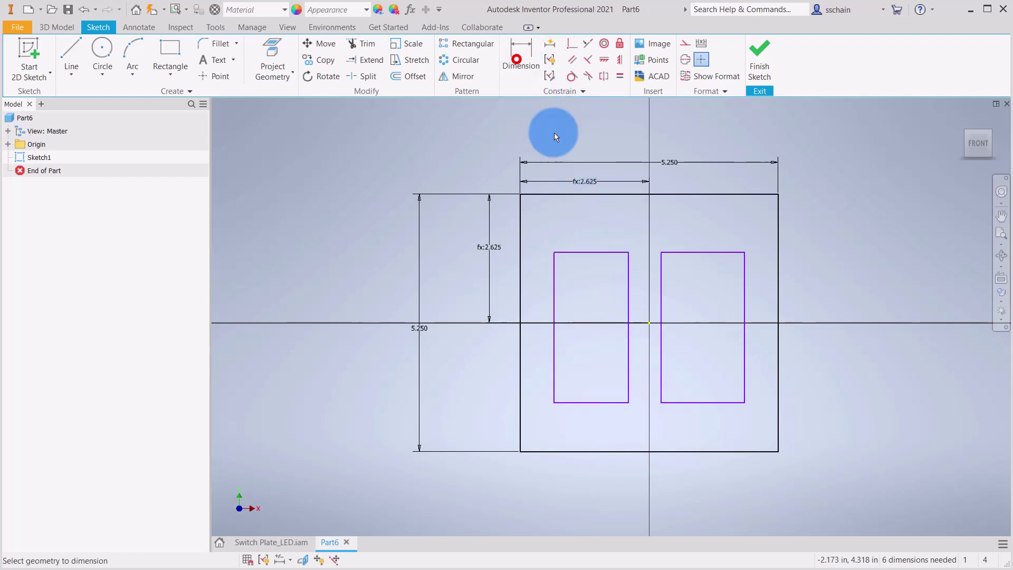
{"action": "left_click", "coordinate": [664, 362]}
{"action": "left_click", "coordinate": [743, 380]}
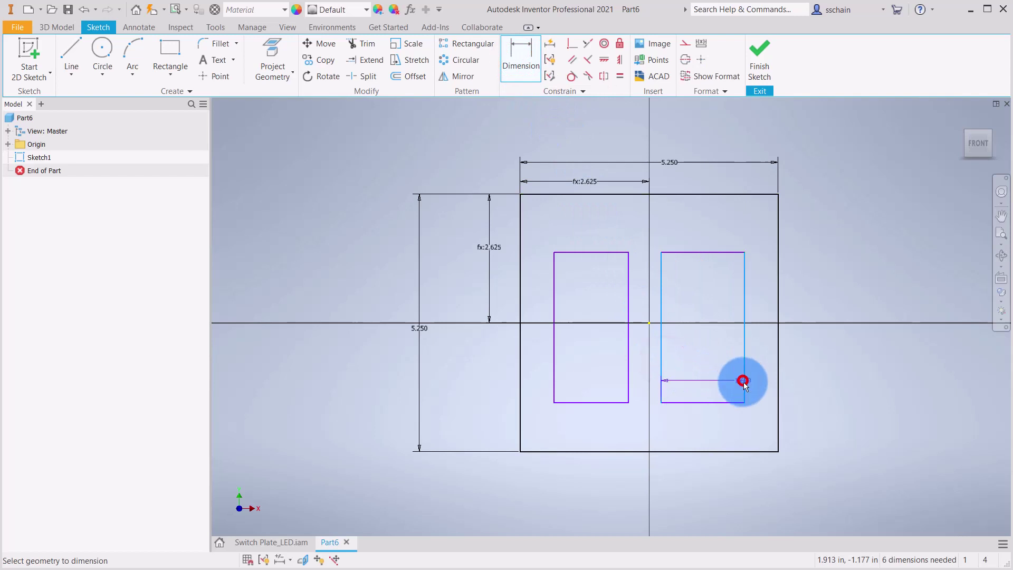
{"action": "left_click", "coordinate": [708, 494]}
{"action": "type", "text": "1.31"}
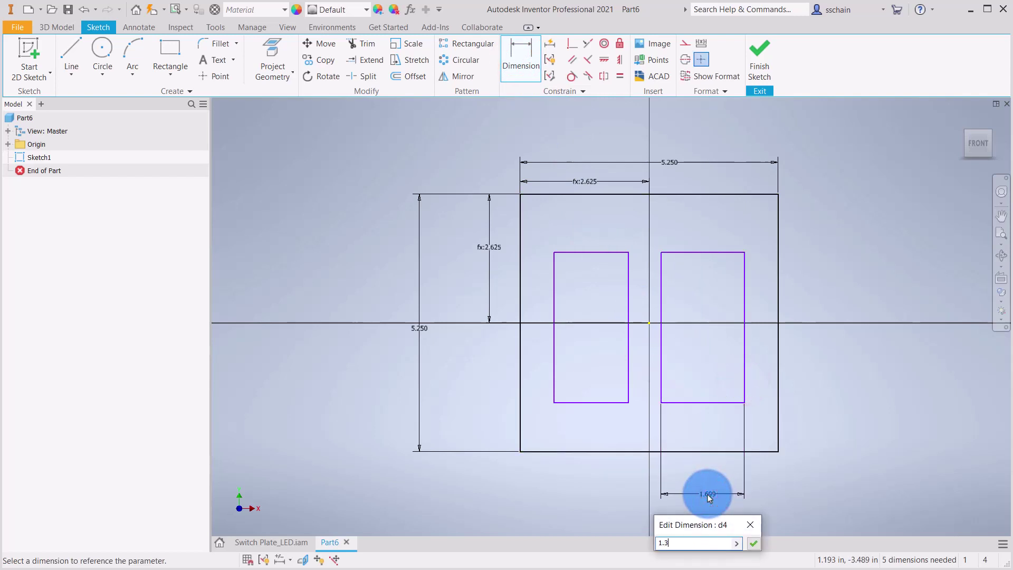
{"action": "key", "text": "Return"}
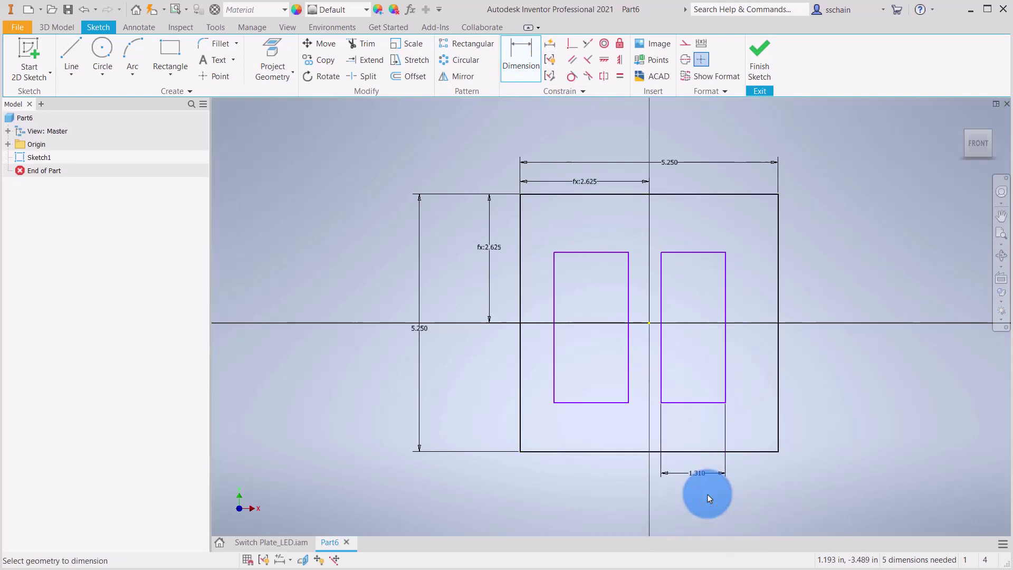
- Dimension the left inner rectangle's width between its vertical edges as 1.31 in
{"action": "left_click", "coordinate": [629, 379]}
{"action": "left_click", "coordinate": [550, 378]}
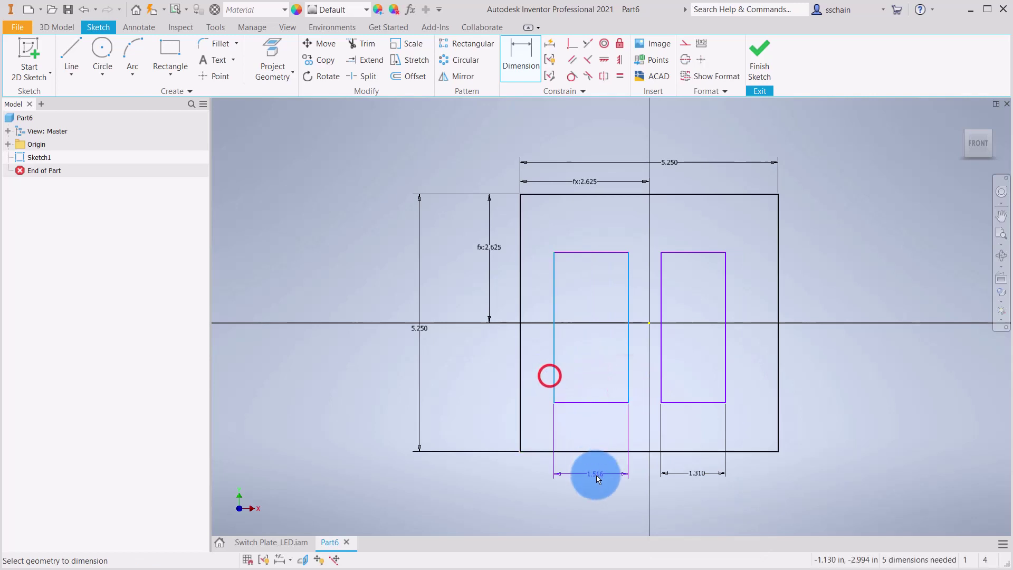
{"action": "left_click", "coordinate": [597, 481]}
{"action": "type", "text": "1.31"}
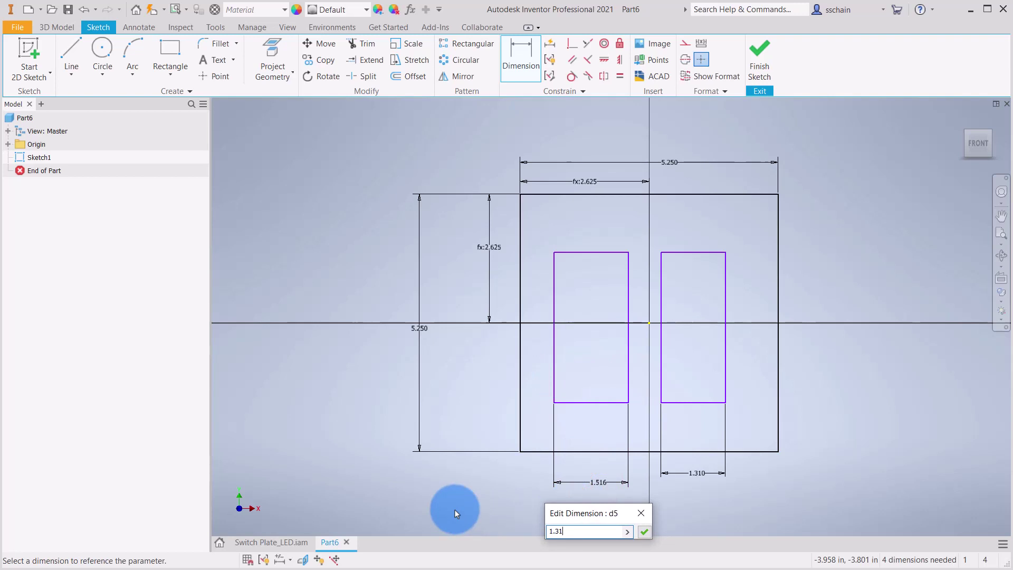
{"action": "key", "text": "Return"}
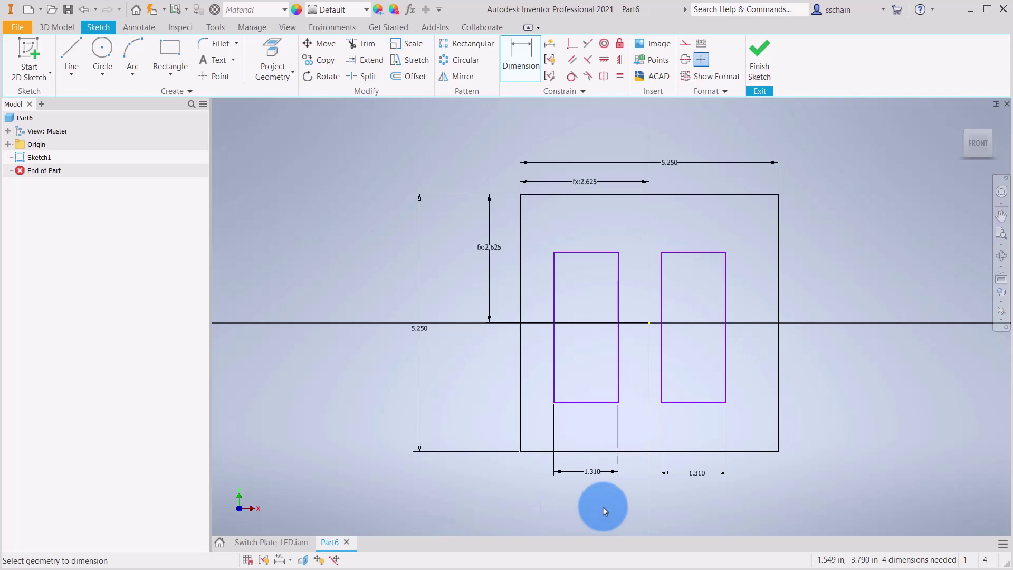
- Dimension the right inner rectangle's height between its top and bottom edges as 2.63 in
{"action": "left_click", "coordinate": [702, 253]}
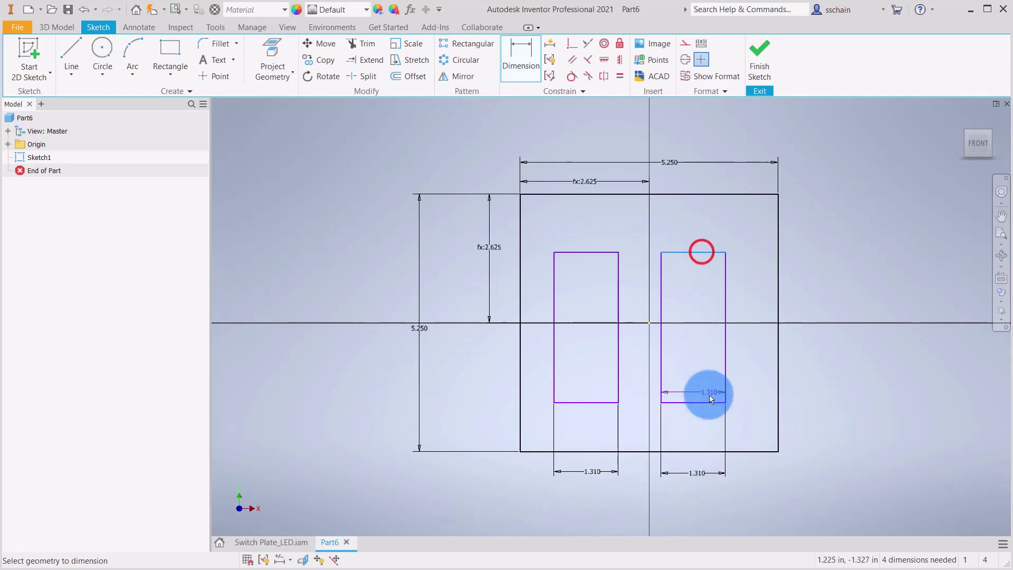
{"action": "left_click", "coordinate": [708, 401]}
{"action": "left_click", "coordinate": [826, 331]}
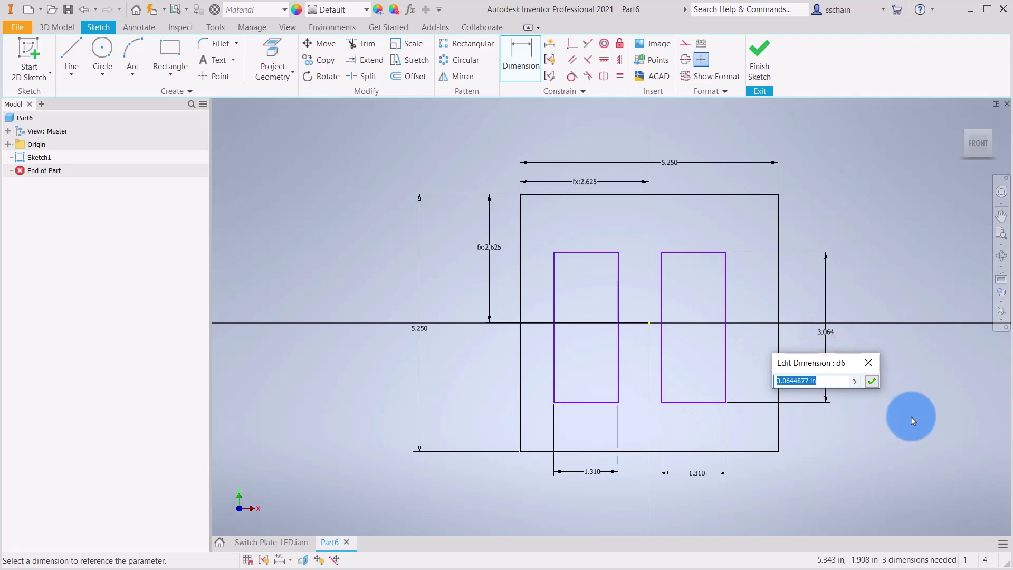
{"action": "type", "text": "2.63"}
{"action": "key", "text": "Return"}
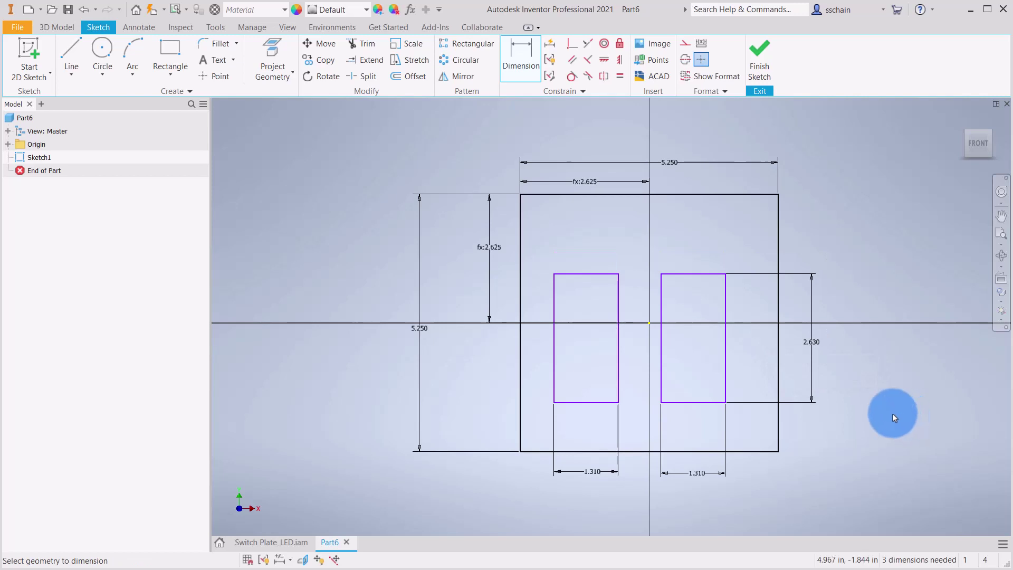
- Dimension the right inner rectangle's top edge to the origin as half its height, using d6/2
{"action": "left_click", "coordinate": [686, 274]}
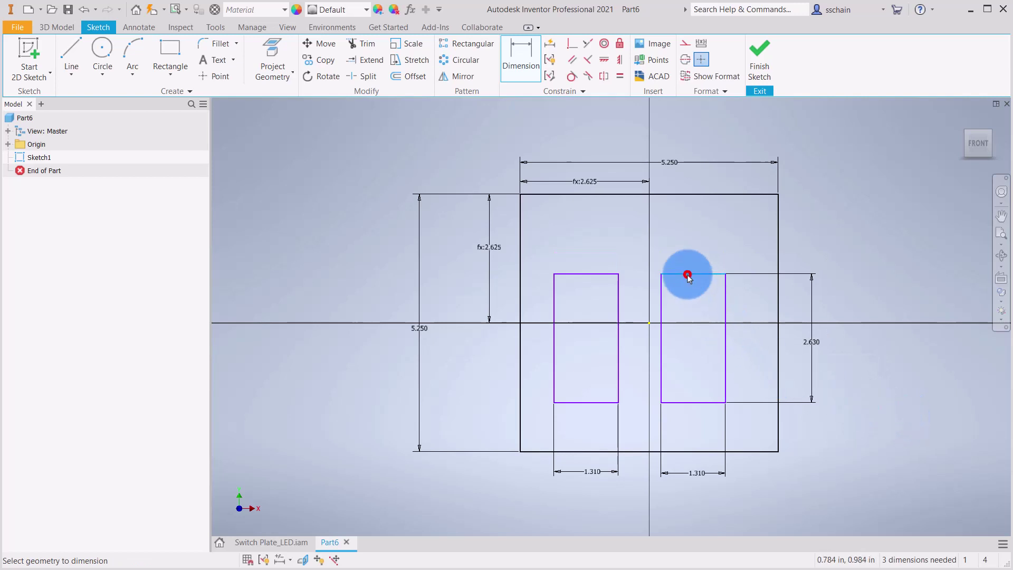
{"action": "left_click", "coordinate": [650, 322]}
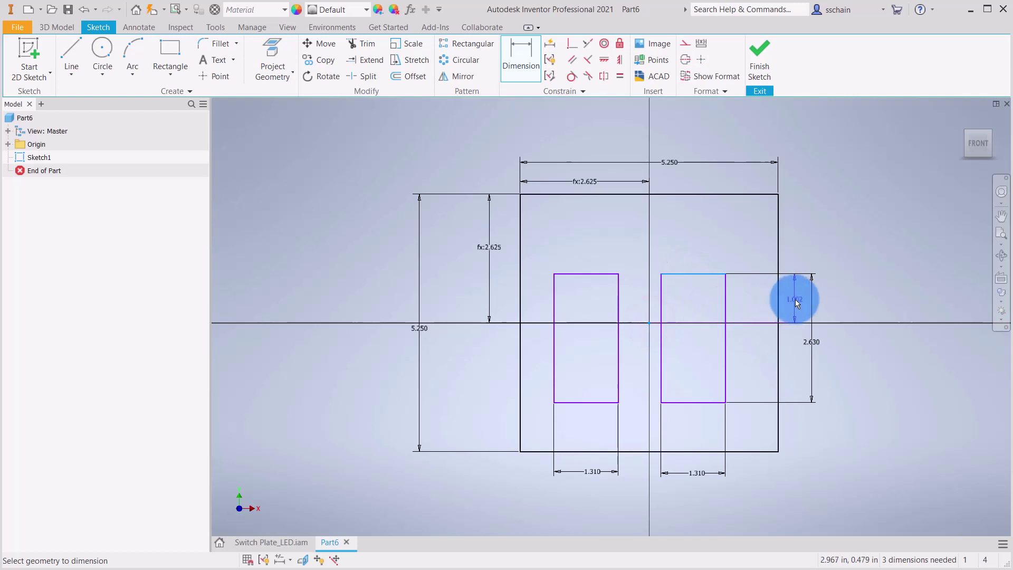
{"action": "left_click", "coordinate": [795, 299]}
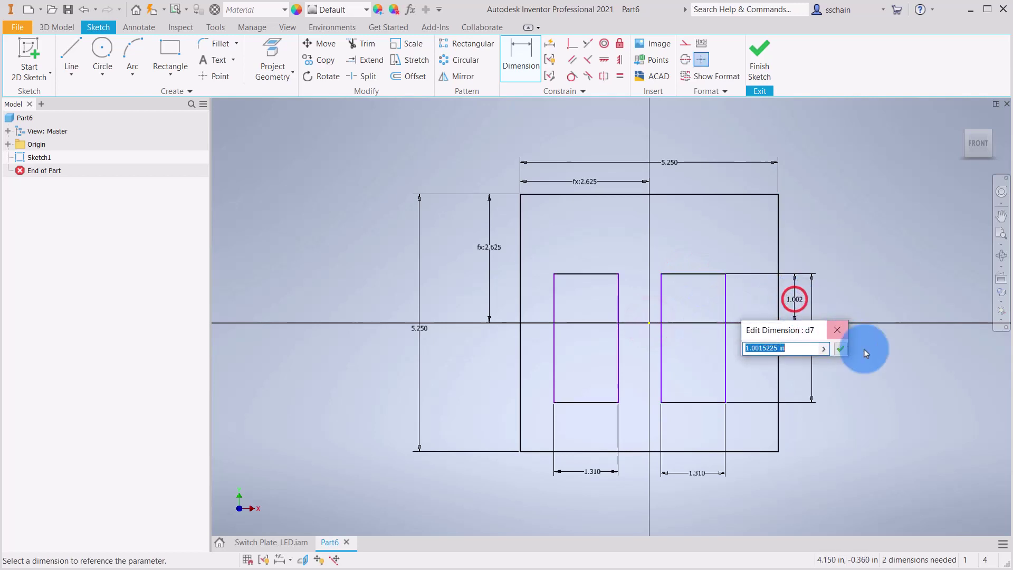
{"action": "left_click", "coordinate": [815, 386]}
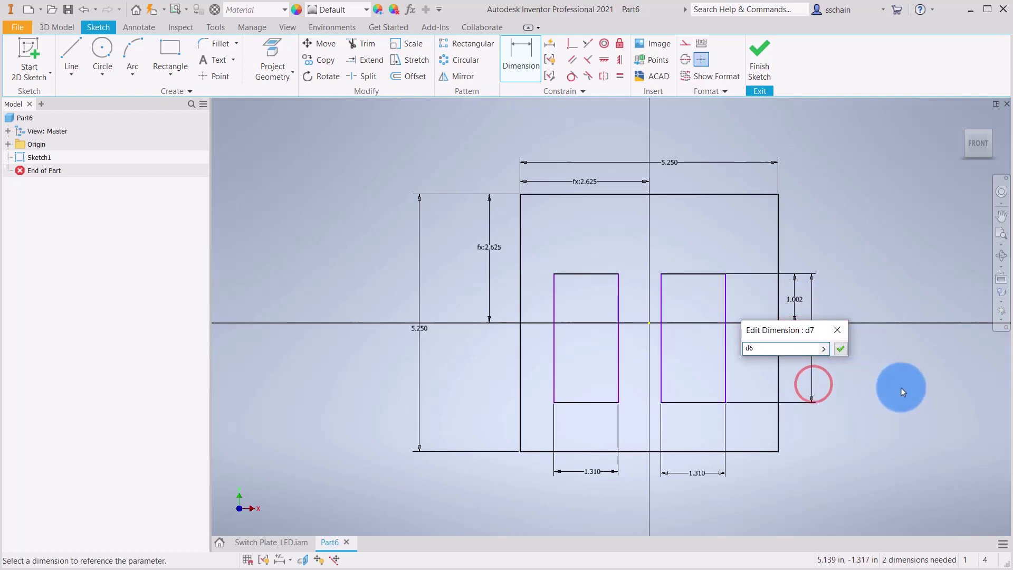
{"action": "type", "text": "/2"}
{"action": "key", "text": "Return"}
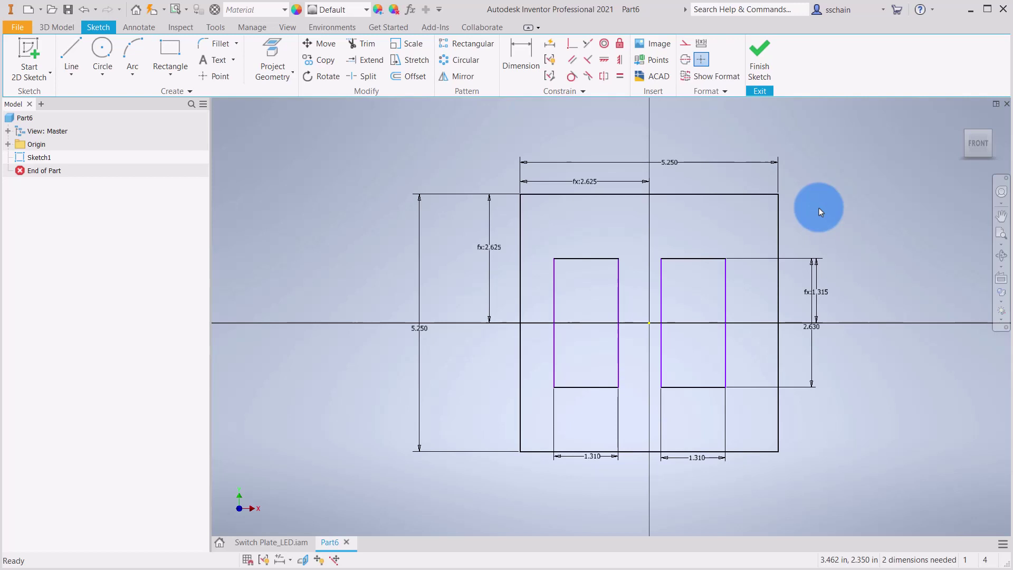
- Sketch an upright construction rectangle about 2.22 by 4.05 in around the origin, overlapping both openings
{"action": "left_click", "coordinate": [686, 44]}
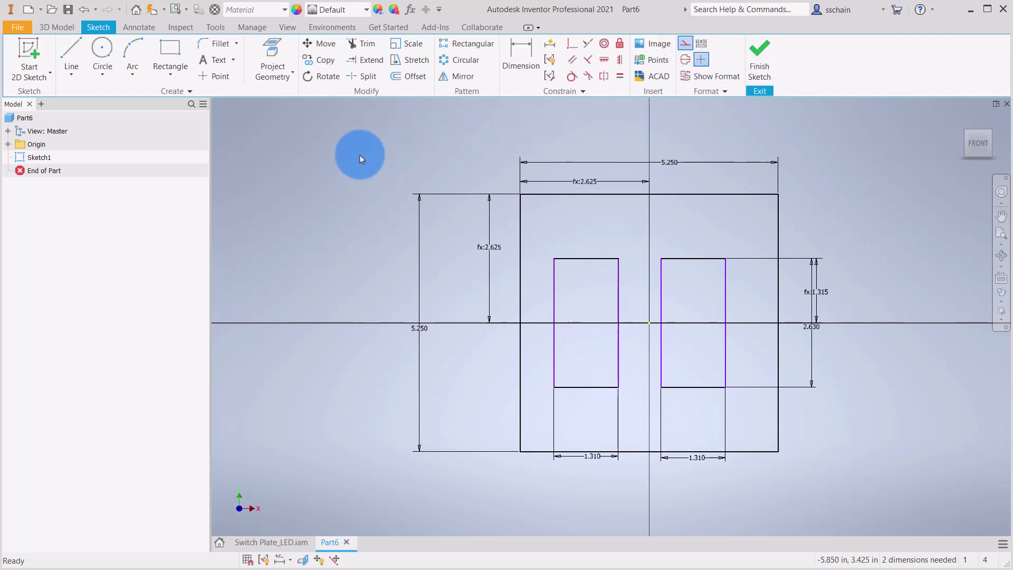
{"action": "left_click", "coordinate": [170, 47]}
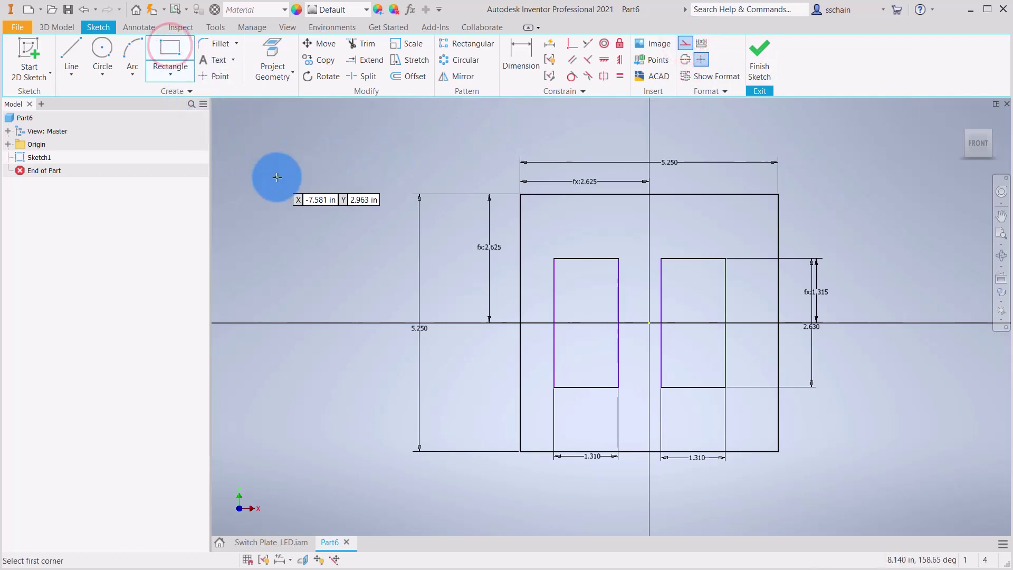
{"action": "left_click", "coordinate": [597, 223]}
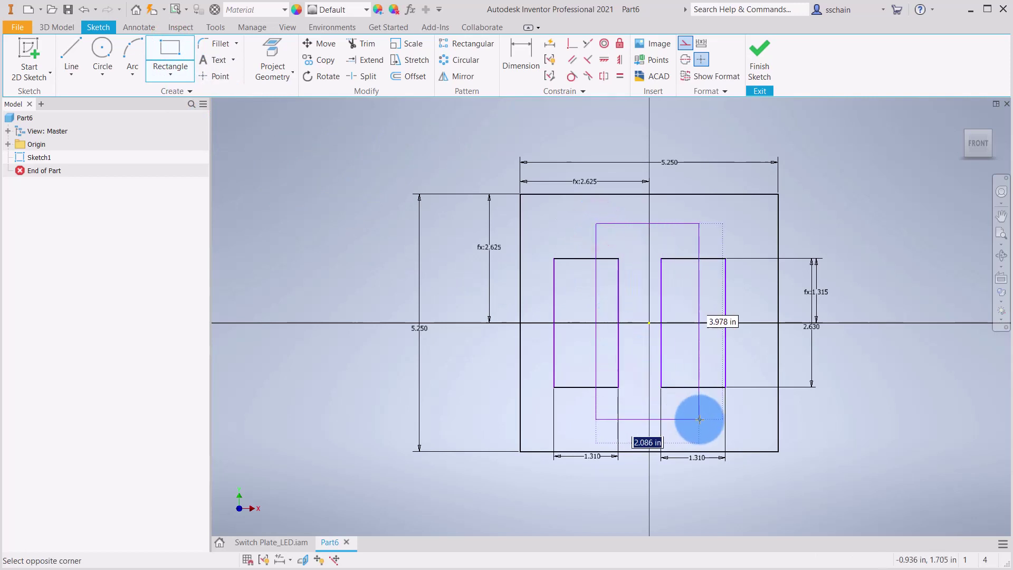
{"action": "left_click", "coordinate": [705, 422]}
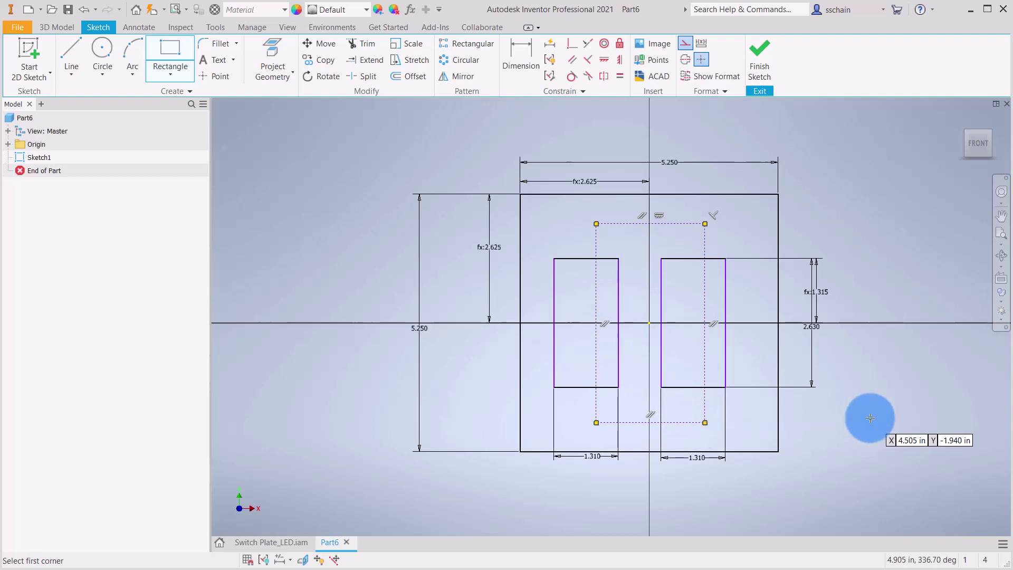
{"action": "right_click_drag", "start_coordinate": [870, 418], "coordinate": [896, 416]}
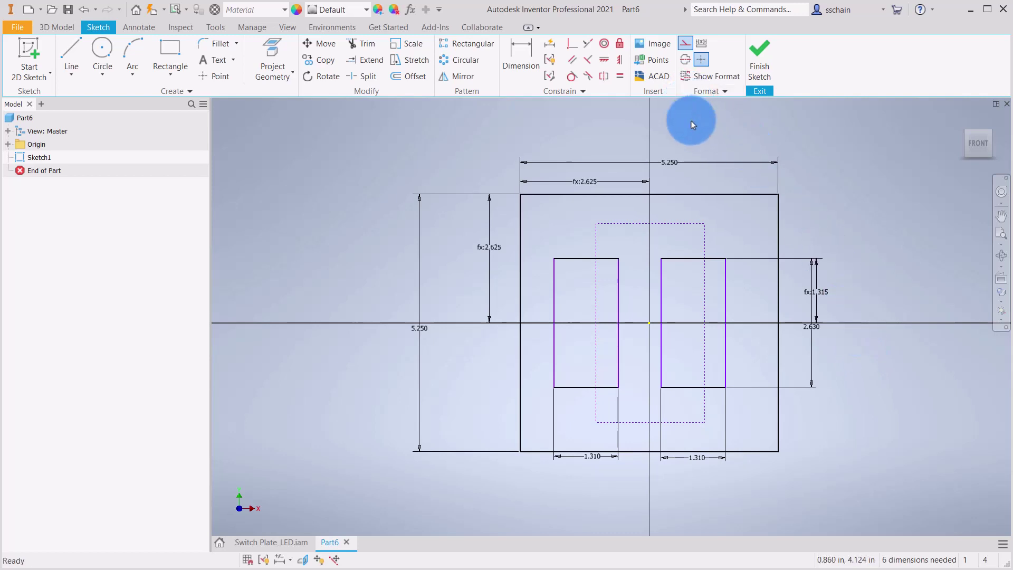
- Dimension the construction rectangle's height as 3.812 in along its right edge
{"action": "left_click", "coordinate": [521, 54]}
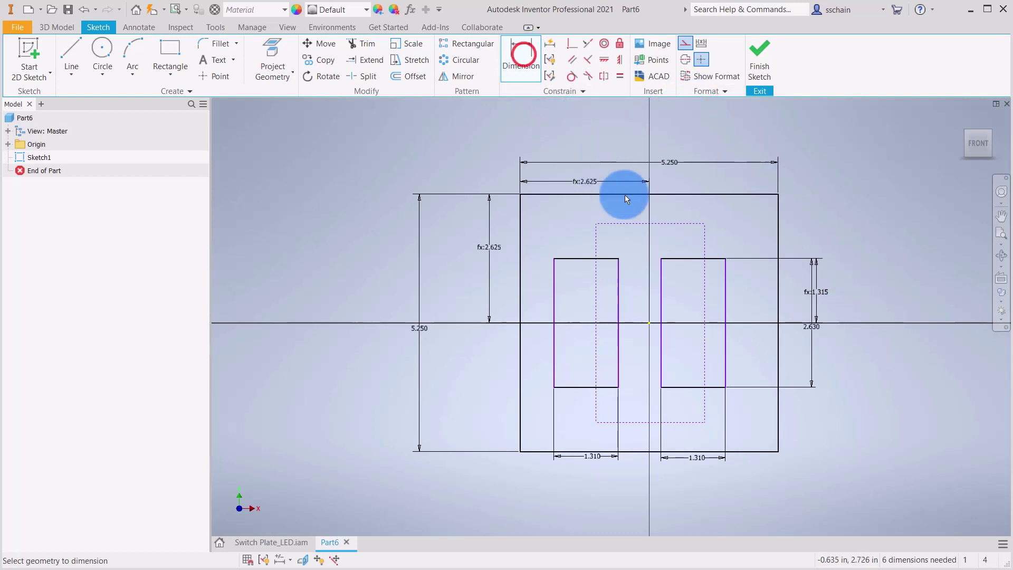
{"action": "left_click", "coordinate": [704, 241]}
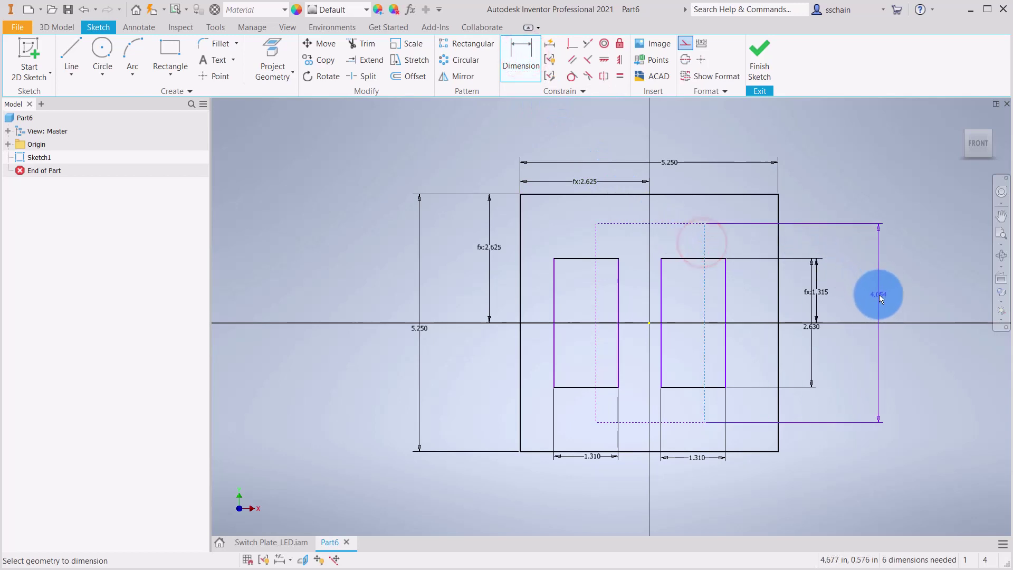
{"action": "left_click", "coordinate": [879, 294]}
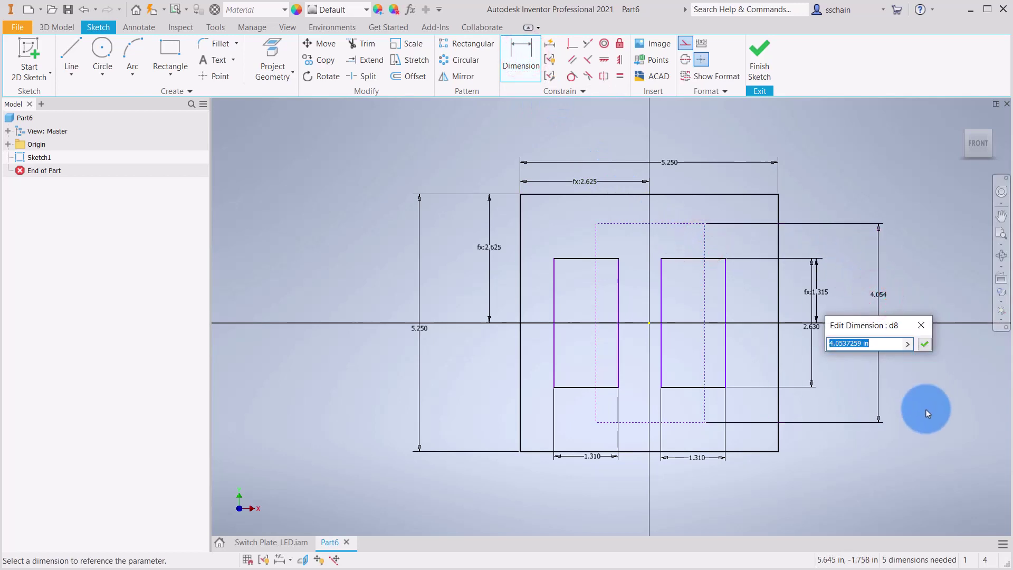
{"action": "type", "text": "3.812"}
{"action": "key", "text": "Return"}
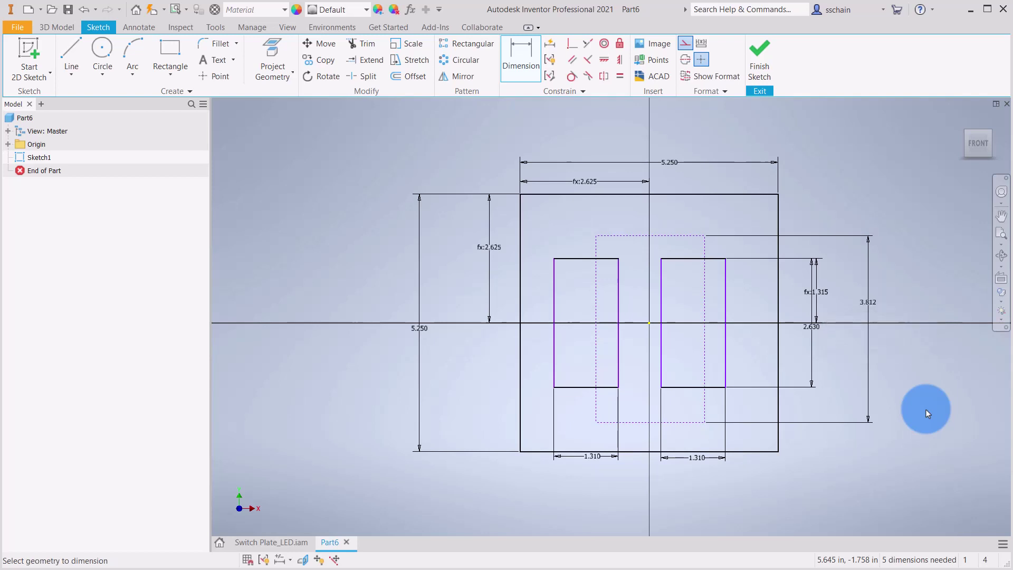
- Dimension the construction rectangle's top edge to the origin as half its height, using d8/2
{"action": "left_click", "coordinate": [663, 235]}
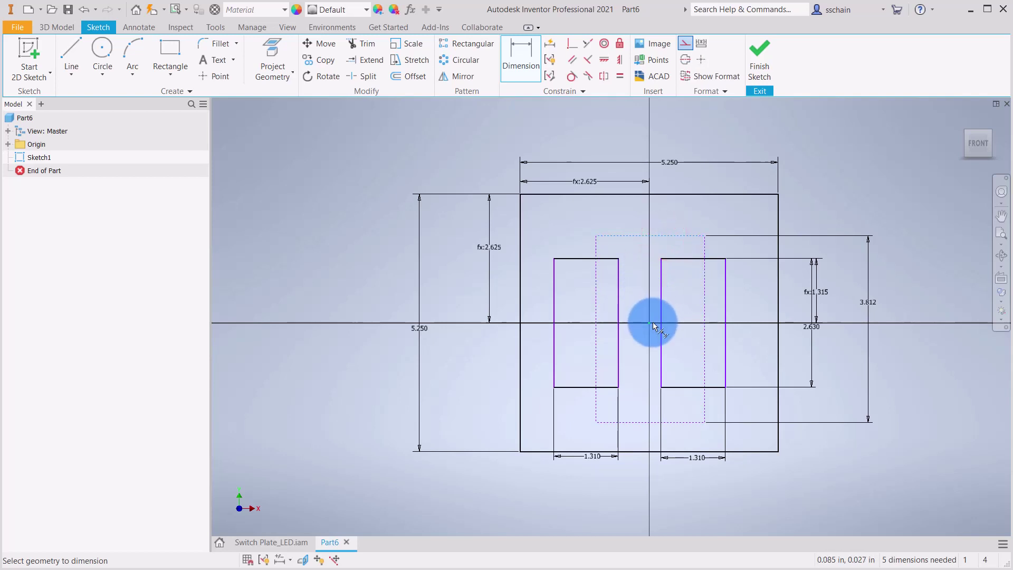
{"action": "left_click", "coordinate": [649, 323]}
{"action": "left_click", "coordinate": [917, 289]}
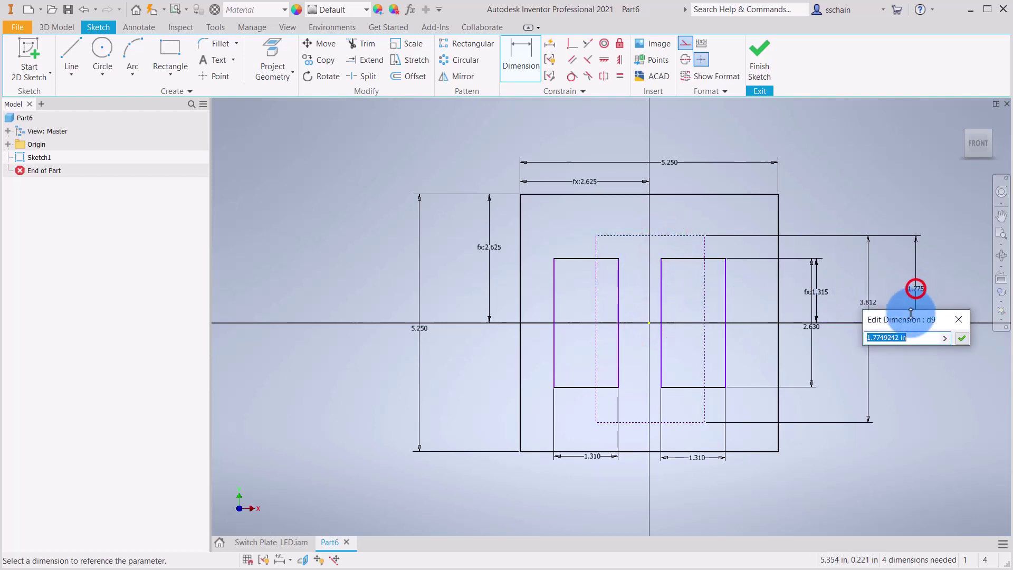
{"action": "left_click", "coordinate": [870, 283]}
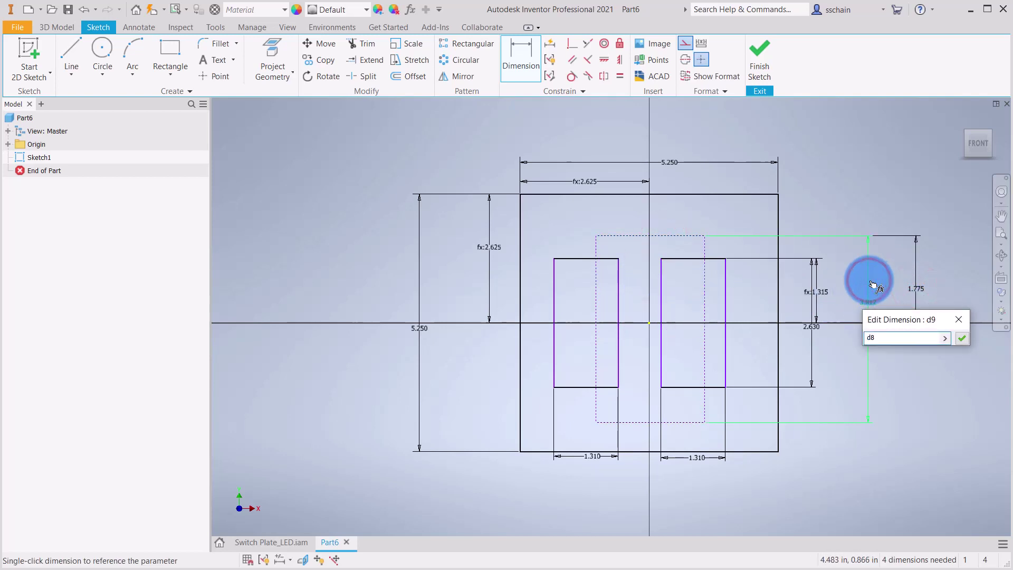
{"action": "type", "text": "/2"}
{"action": "key", "text": "Return"}
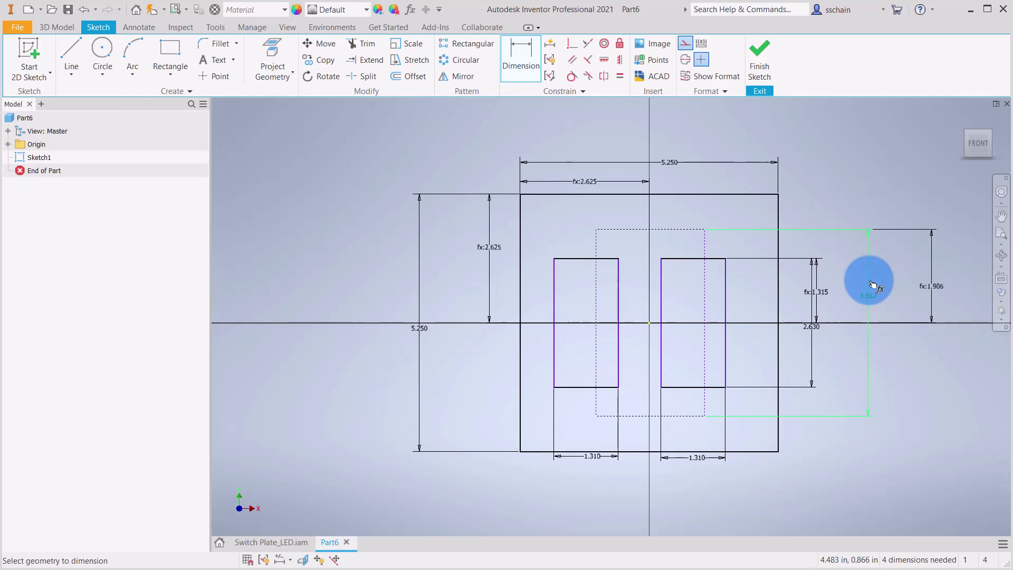
{"action": "left_click", "coordinate": [872, 285]}
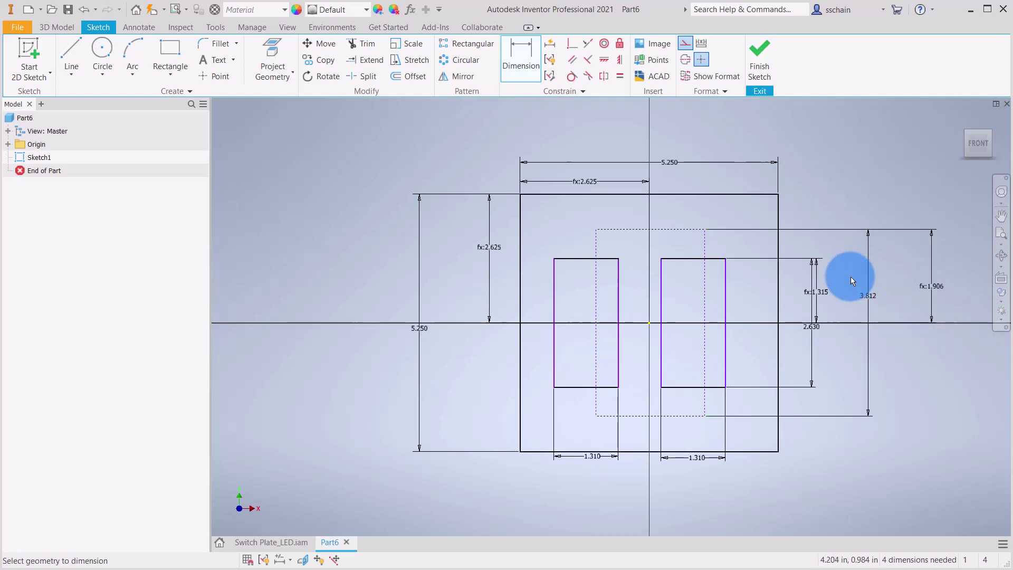
- Dimension the construction rectangle's width as 1.812 in below the square
{"action": "left_click", "coordinate": [598, 407]}
{"action": "left_click", "coordinate": [706, 399]}
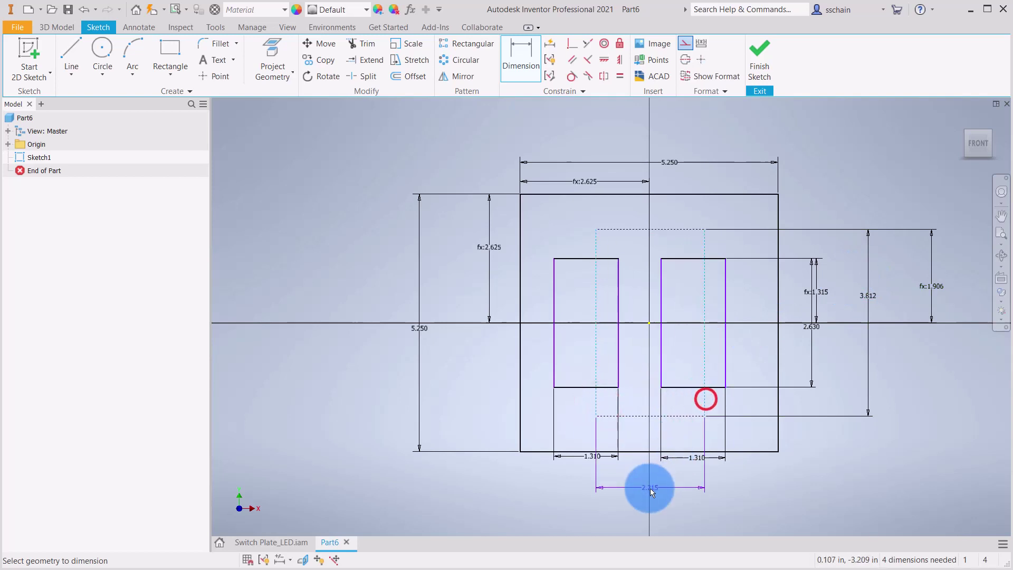
{"action": "left_click", "coordinate": [649, 501]}
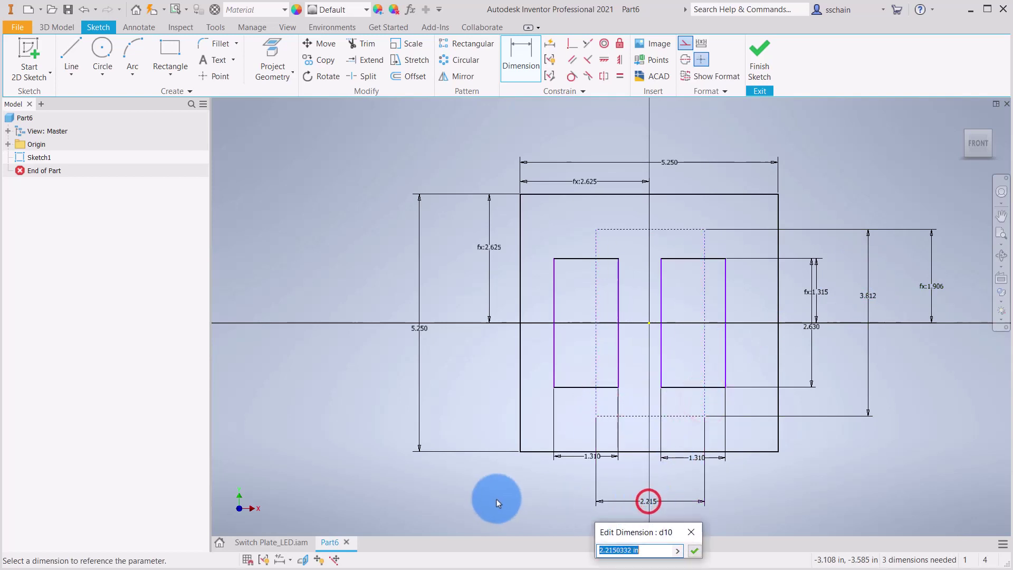
{"action": "type", "text": "1"}
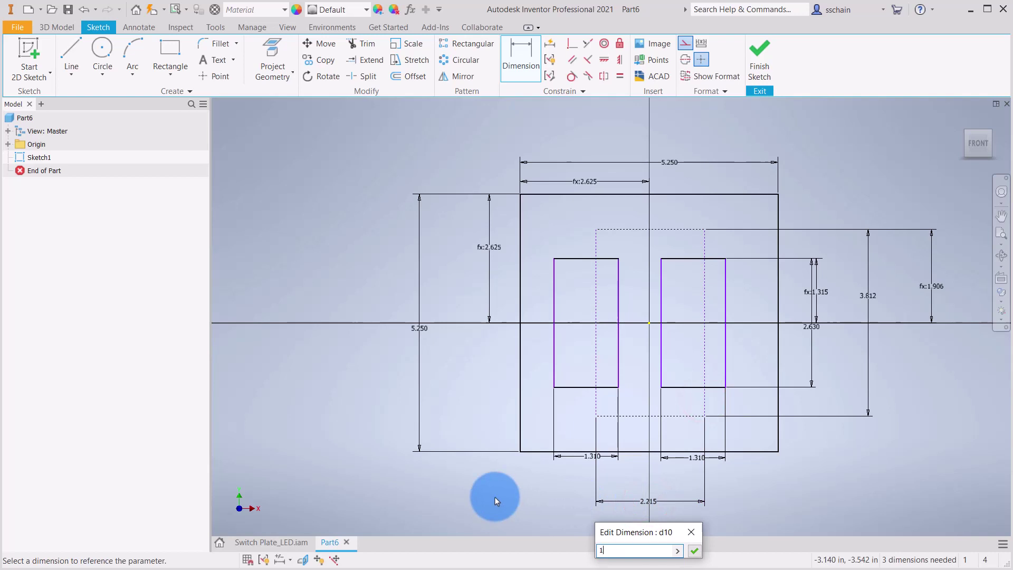
{"action": "type", "text": ".812"}
{"action": "key", "text": "Return"}
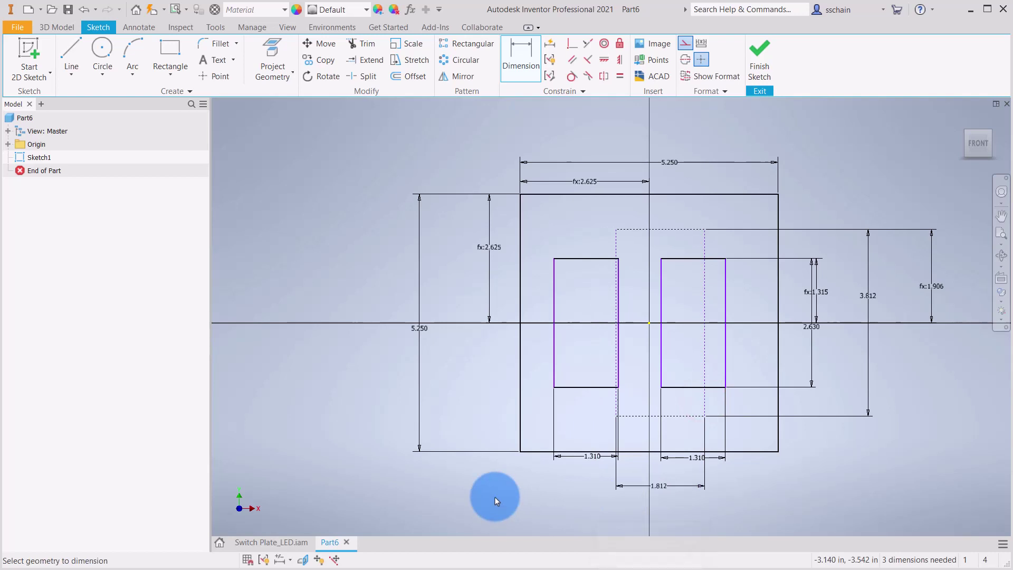
- Dimension the construction rectangle's left edge to the origin as half its width, using d10/2
{"action": "left_click", "coordinate": [618, 242]}
{"action": "left_click", "coordinate": [649, 323]}
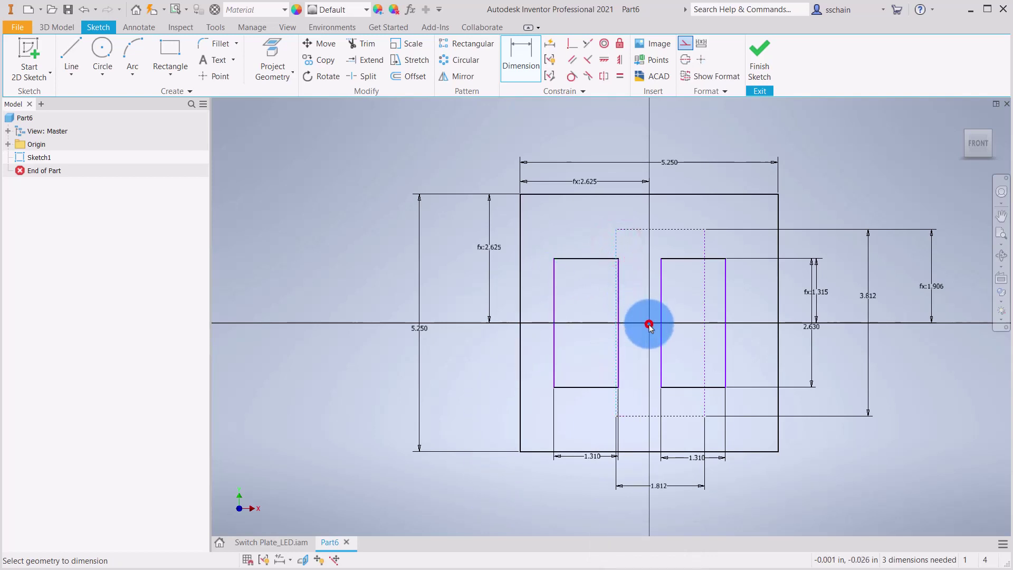
{"action": "left_click", "coordinate": [639, 469]}
{"action": "left_click", "coordinate": [686, 485]}
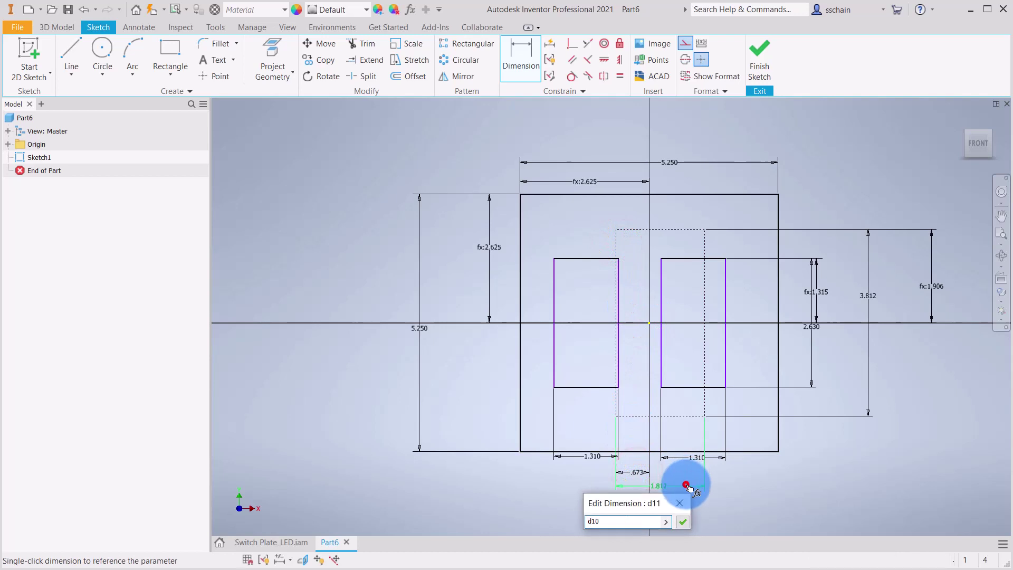
{"action": "type", "text": "/2"}
{"action": "key", "text": "Return"}
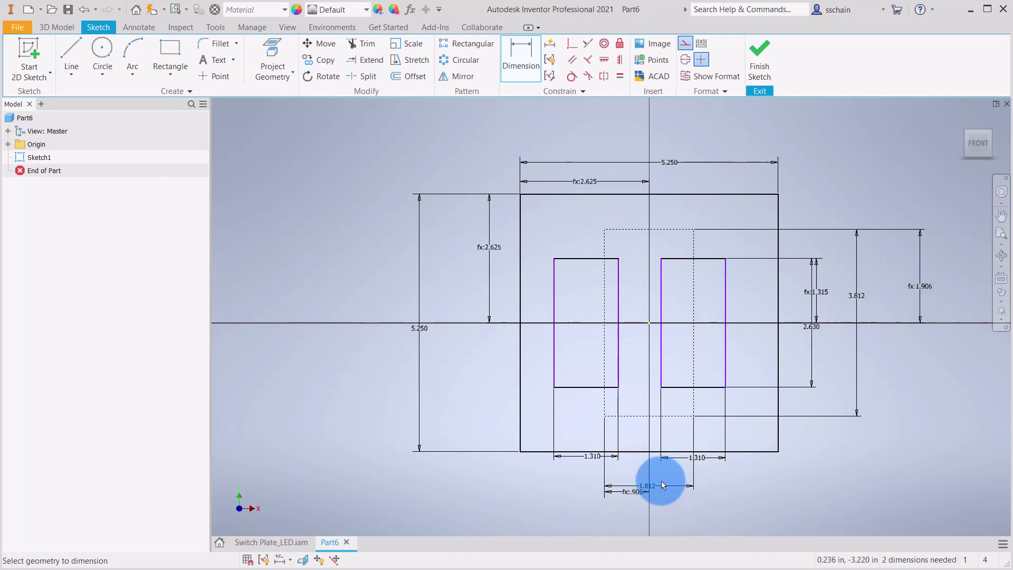
- Turn off construction linework and place a center point on each of the construction rectangle's four corners
{"action": "left_click", "coordinate": [688, 46]}
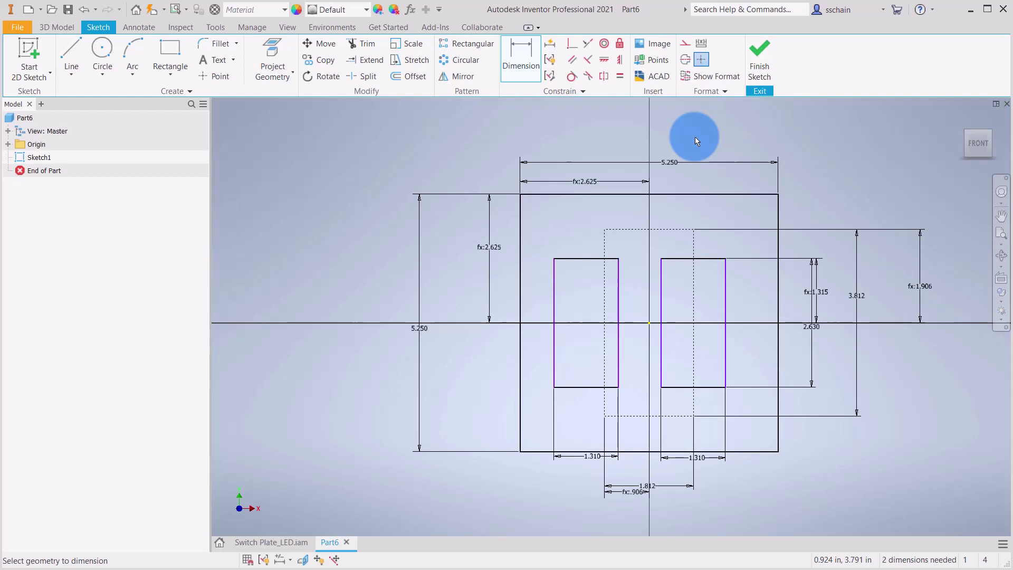
{"action": "key", "text": "Escape"}
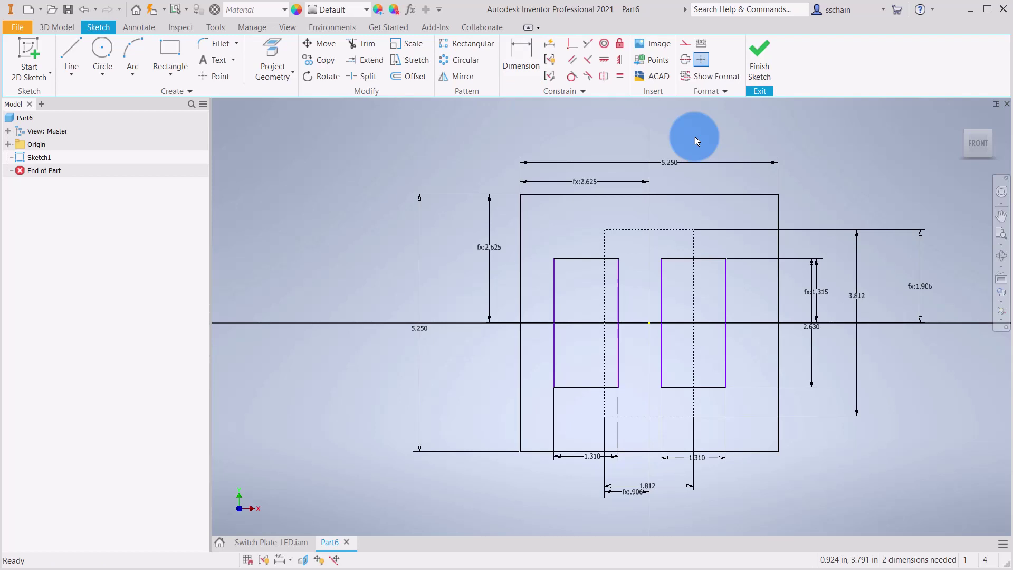
{"action": "left_click", "coordinate": [216, 80]}
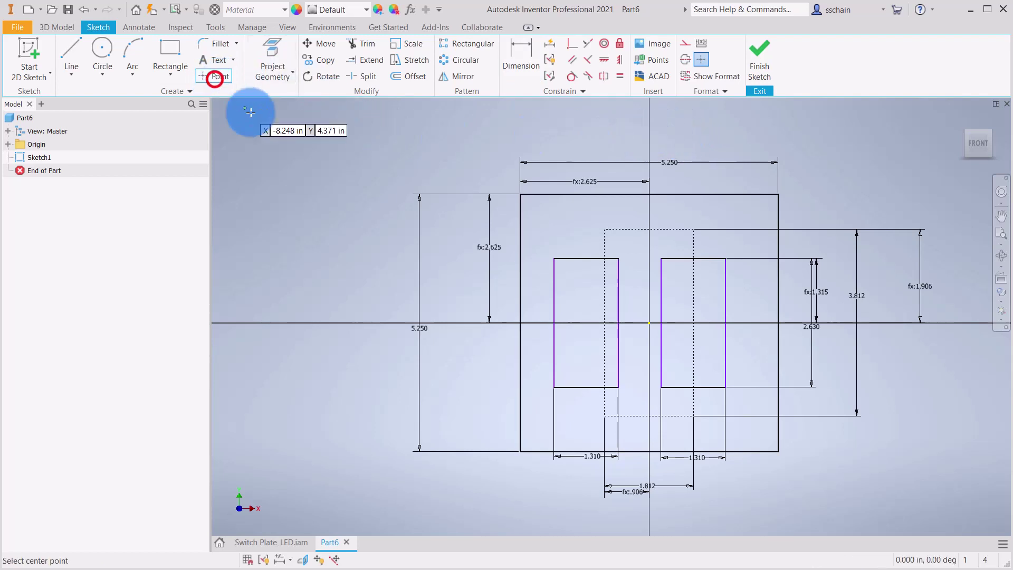
{"action": "left_click", "coordinate": [604, 229]}
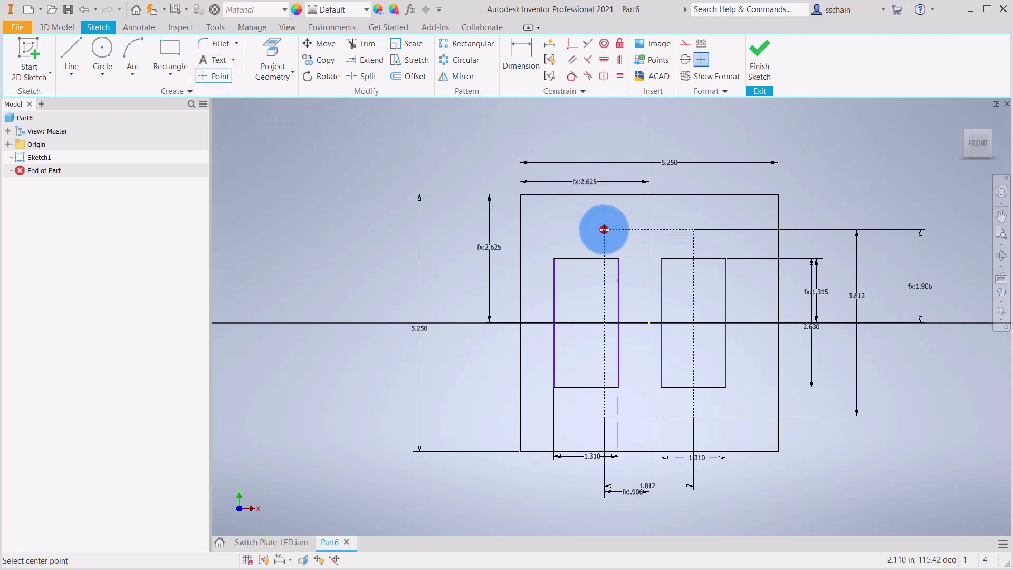
{"action": "left_click", "coordinate": [694, 229]}
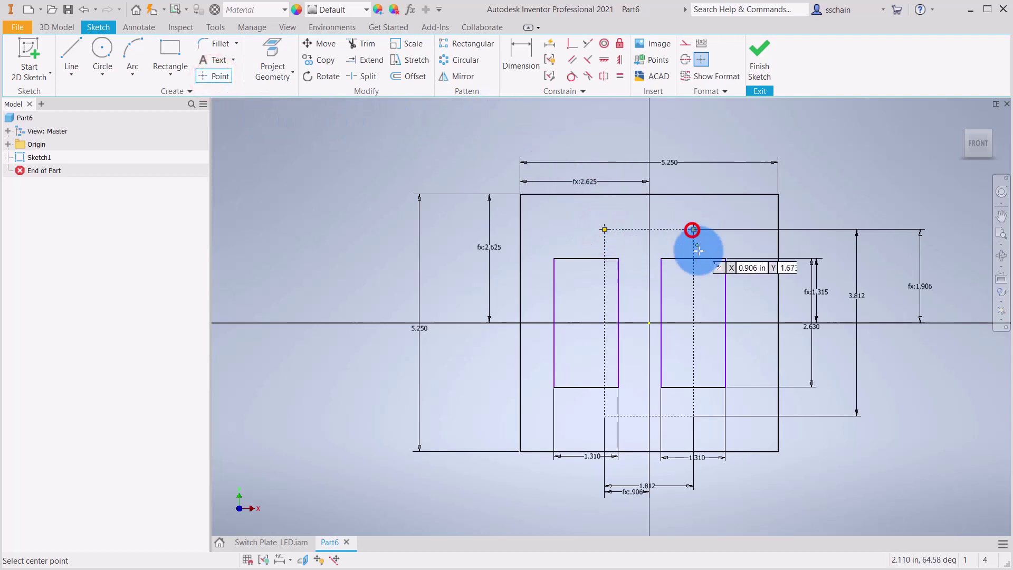
{"action": "left_click", "coordinate": [695, 417]}
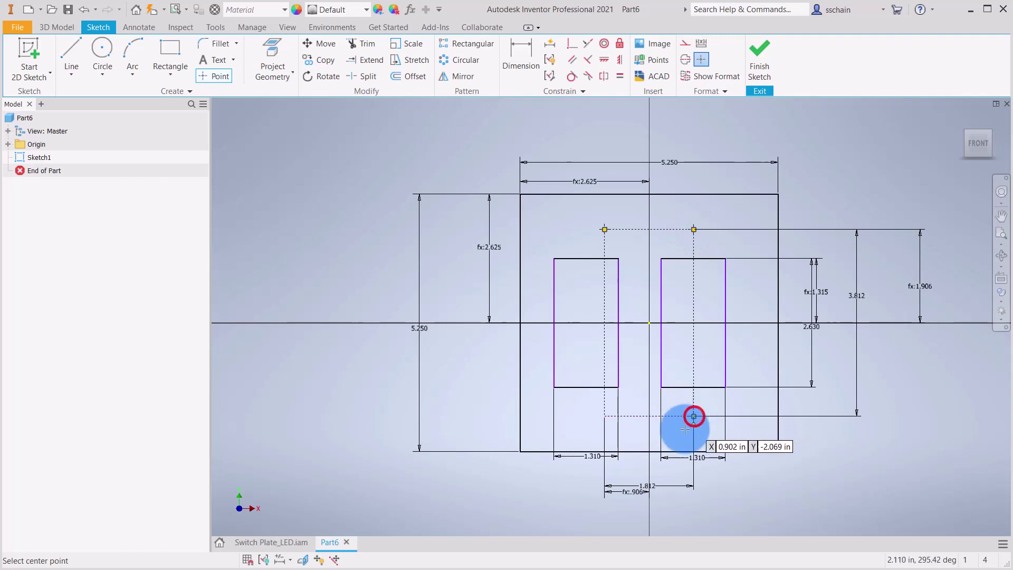
{"action": "left_click", "coordinate": [605, 417]}
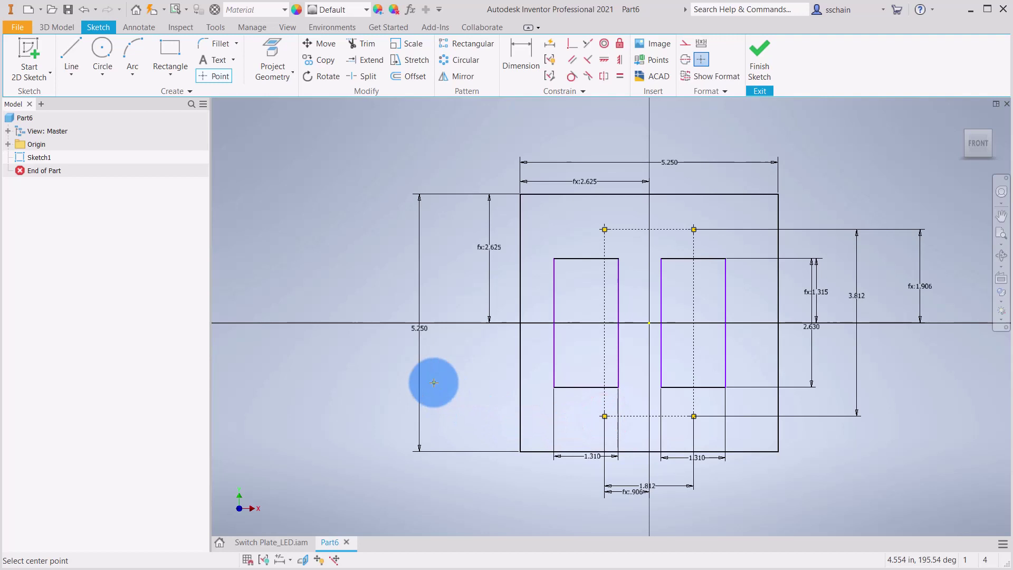
{"action": "key", "text": "Escape"}
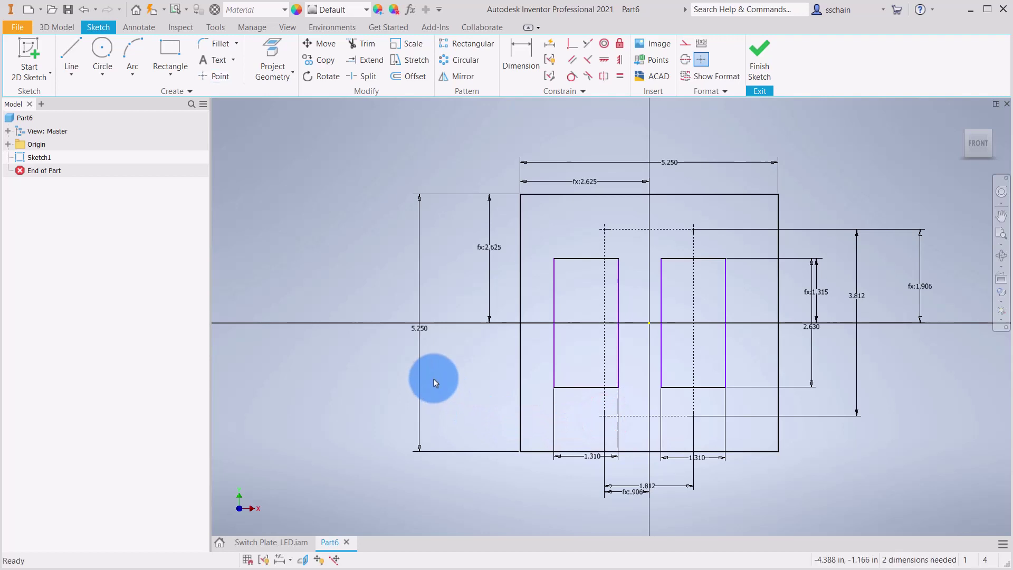
- Make the midpoints of both openings' top edges coincident with the construction rectangle's vertical edges, and finish the sketch
{"action": "left_click", "coordinate": [572, 44]}
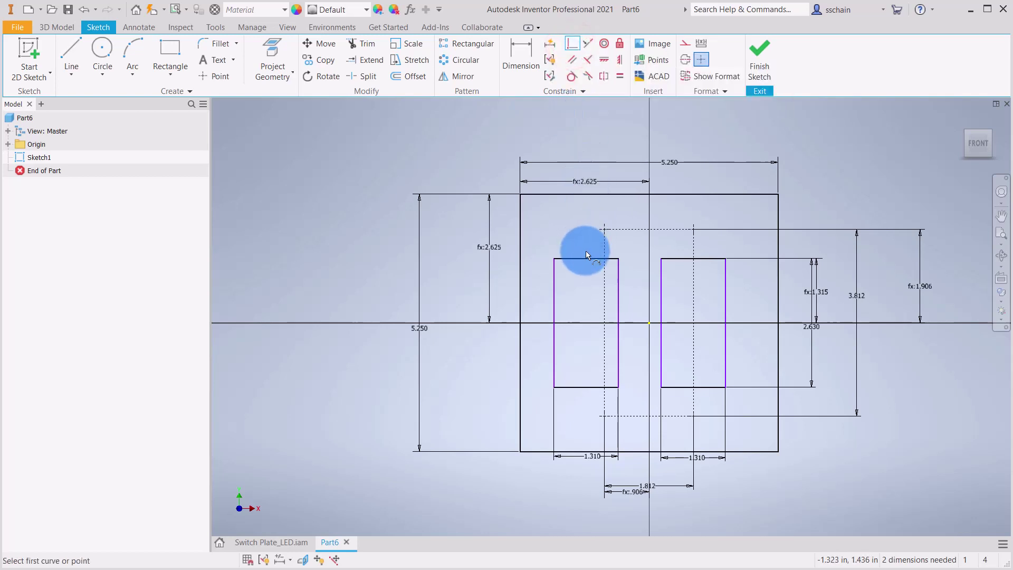
{"action": "left_click", "coordinate": [694, 259]}
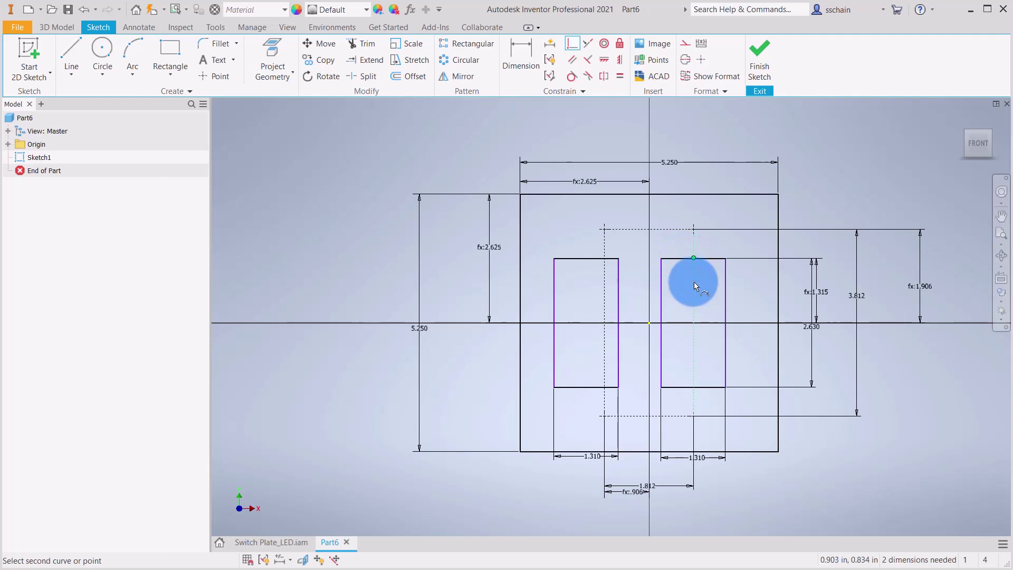
{"action": "left_click", "coordinate": [695, 282]}
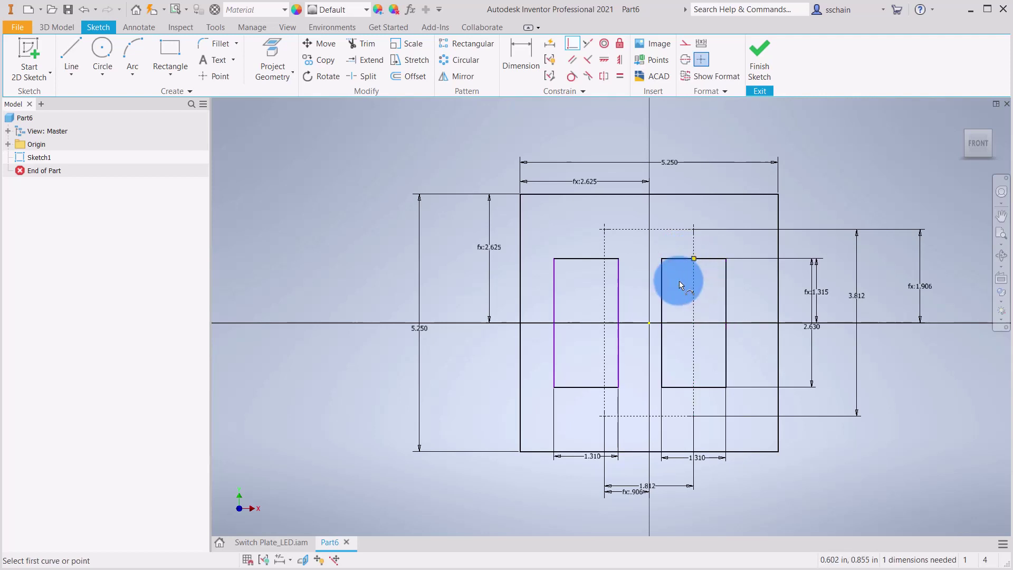
{"action": "left_click", "coordinate": [587, 259]}
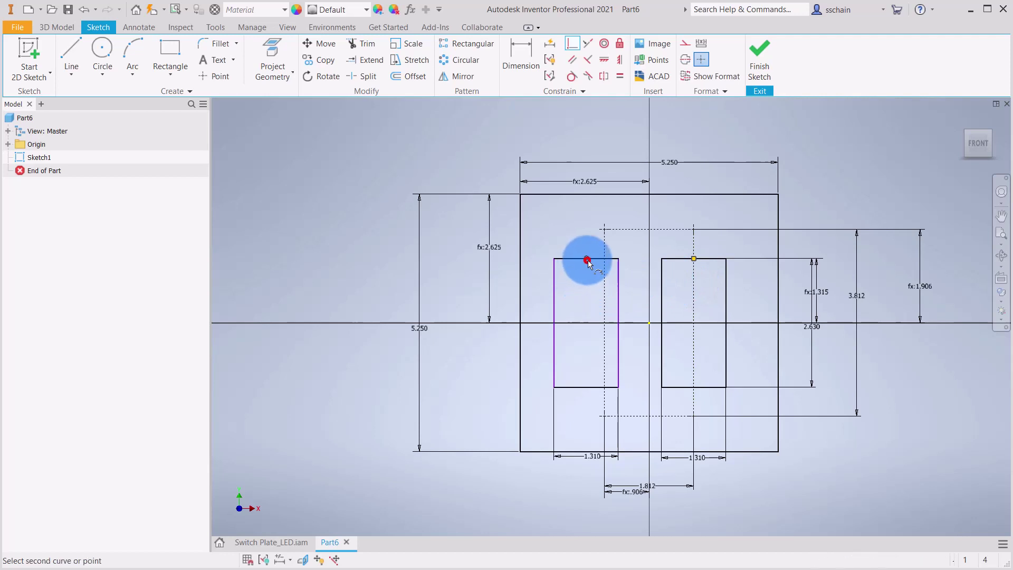
{"action": "left_click", "coordinate": [602, 285]}
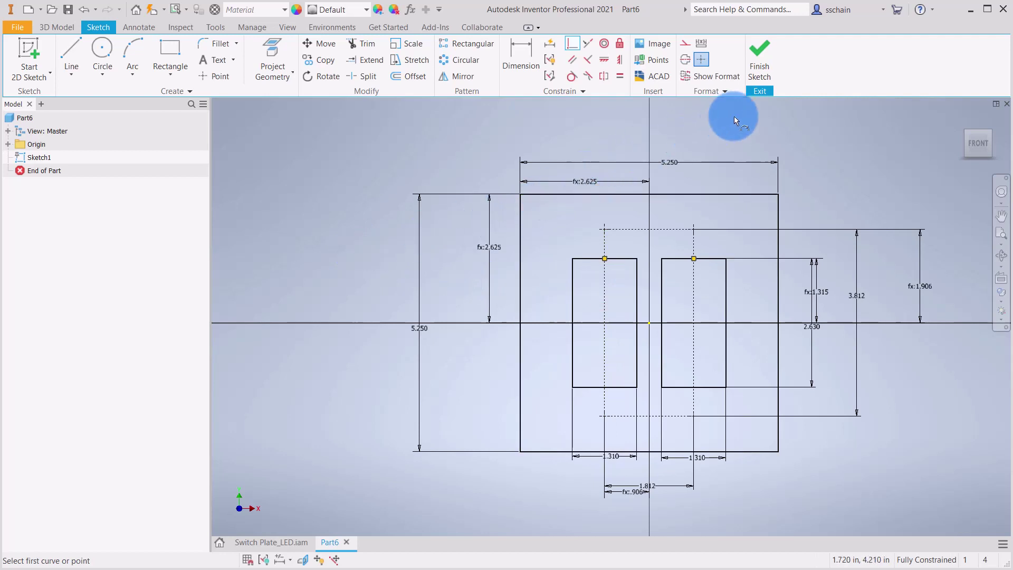
{"action": "left_click", "coordinate": [756, 62]}
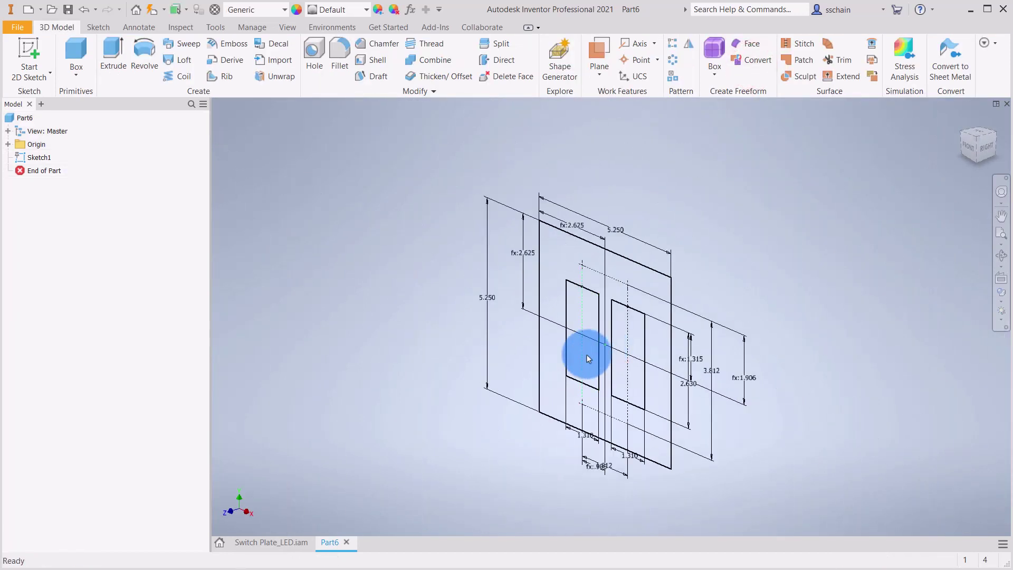
- Extrude the plate profile around the two openings .3725 in in the flipped direction, behind the sketch plane
{"action": "middle_click_drag", "start_coordinate": [588, 355], "coordinate": [565, 336]}
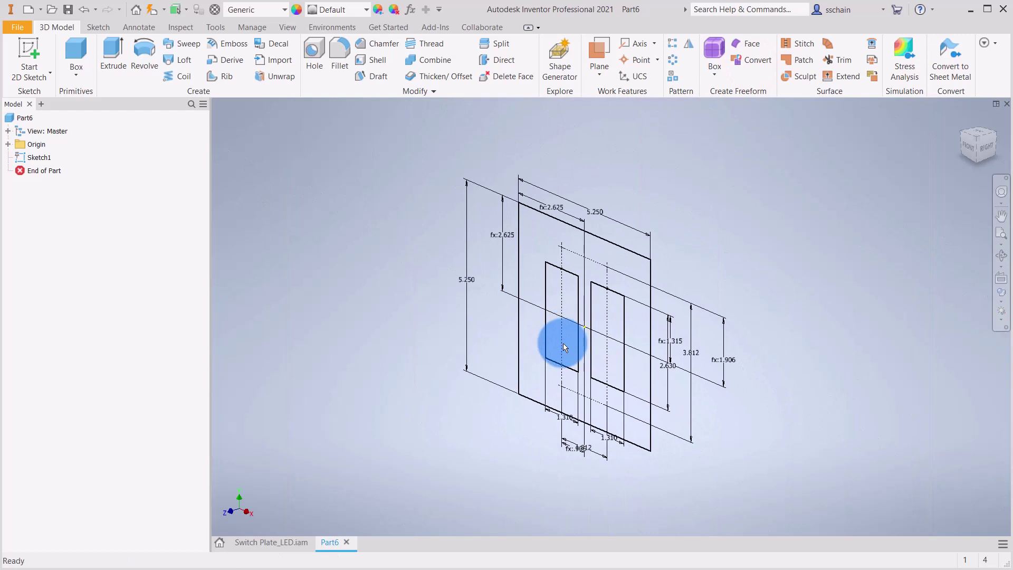
{"action": "left_click", "coordinate": [114, 50]}
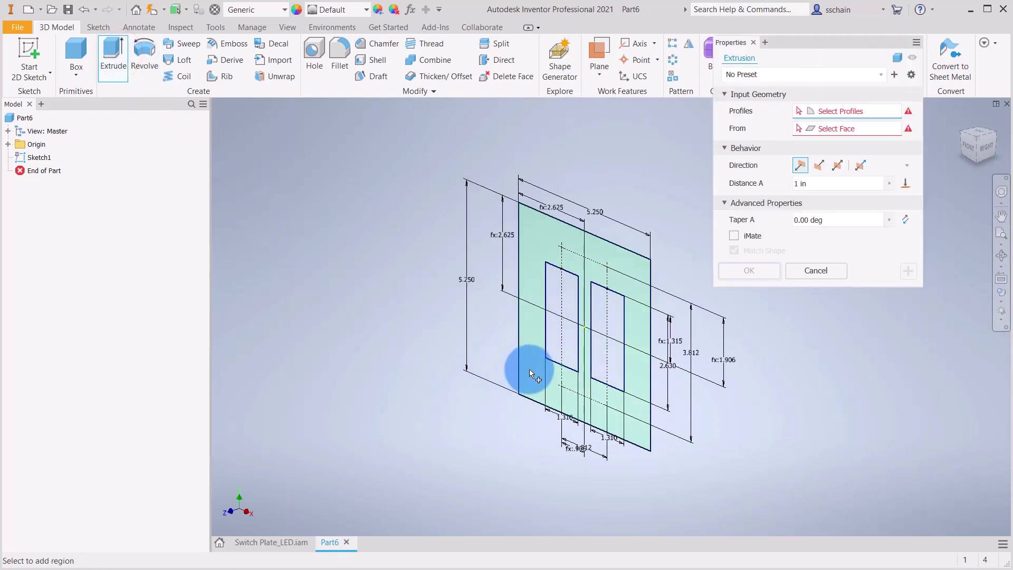
{"action": "left_click", "coordinate": [531, 371]}
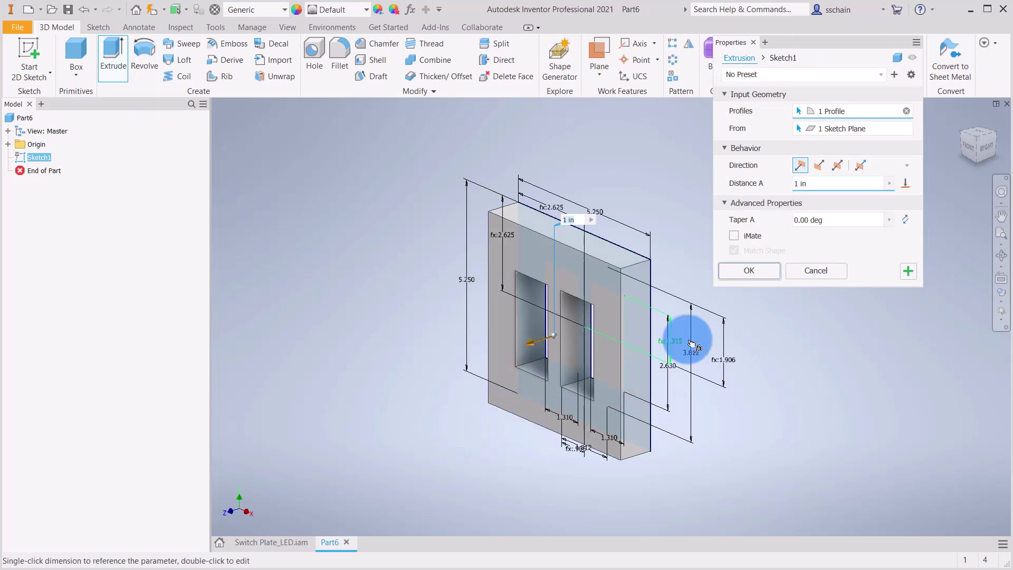
{"action": "left_click", "coordinate": [798, 183]}
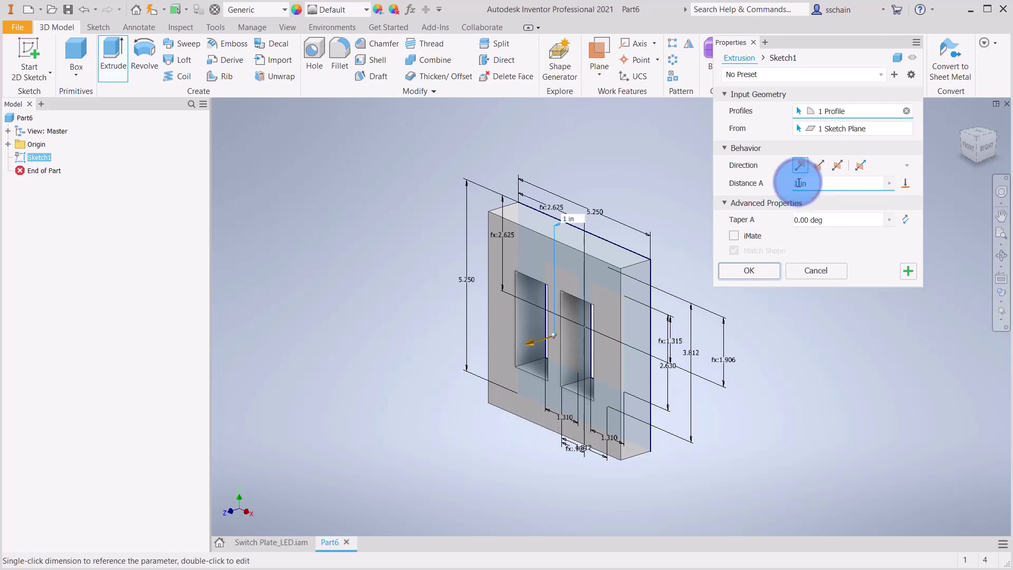
{"action": "type", "text": ".3725"}
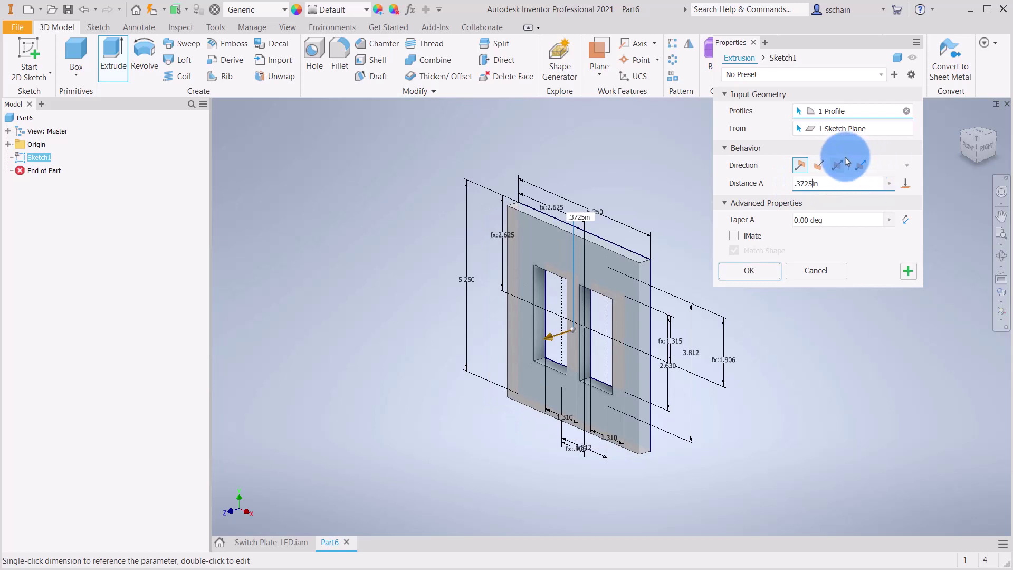
{"action": "left_click", "coordinate": [819, 164]}
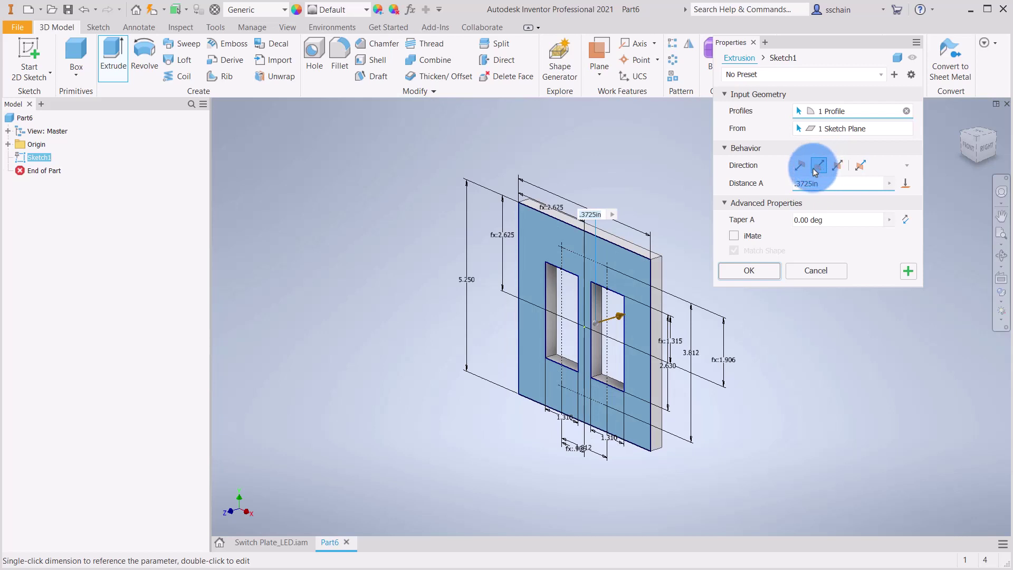
{"action": "left_click", "coordinate": [756, 271]}
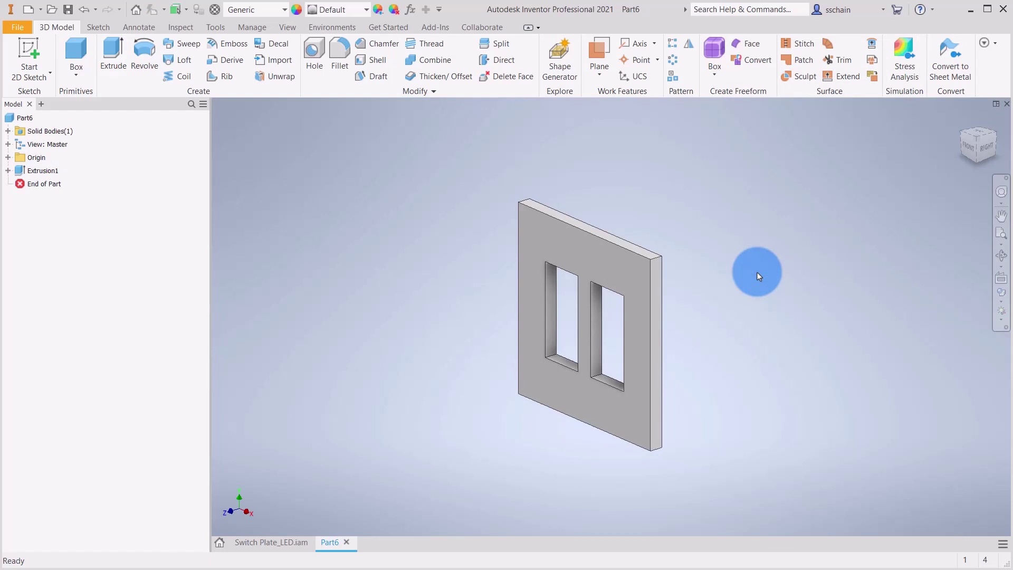
- Share the sketch consumed by the plate extrusion so it can be reused for other features
{"action": "left_click", "coordinate": [8, 170]}
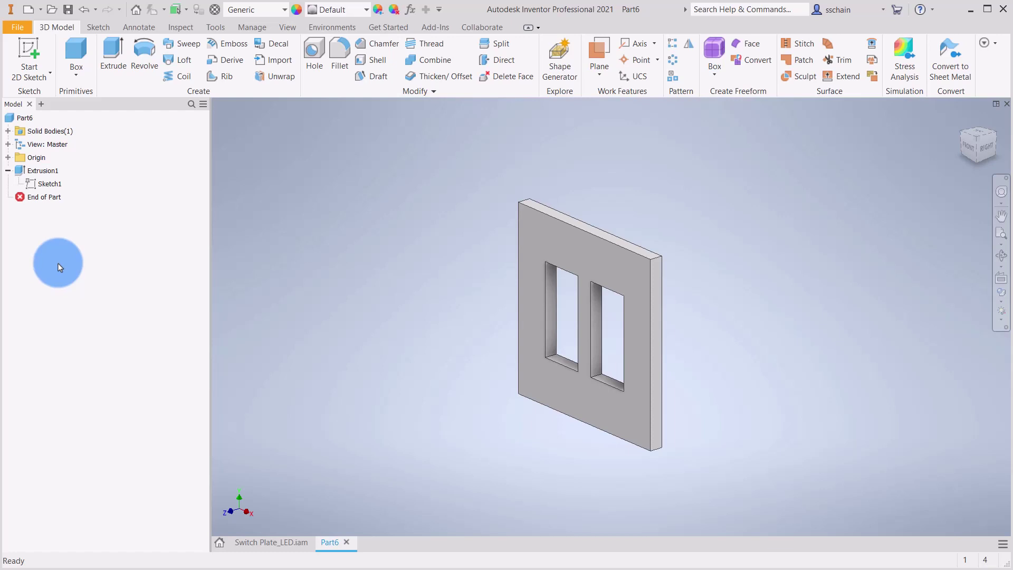
{"action": "right_click", "coordinate": [48, 185]}
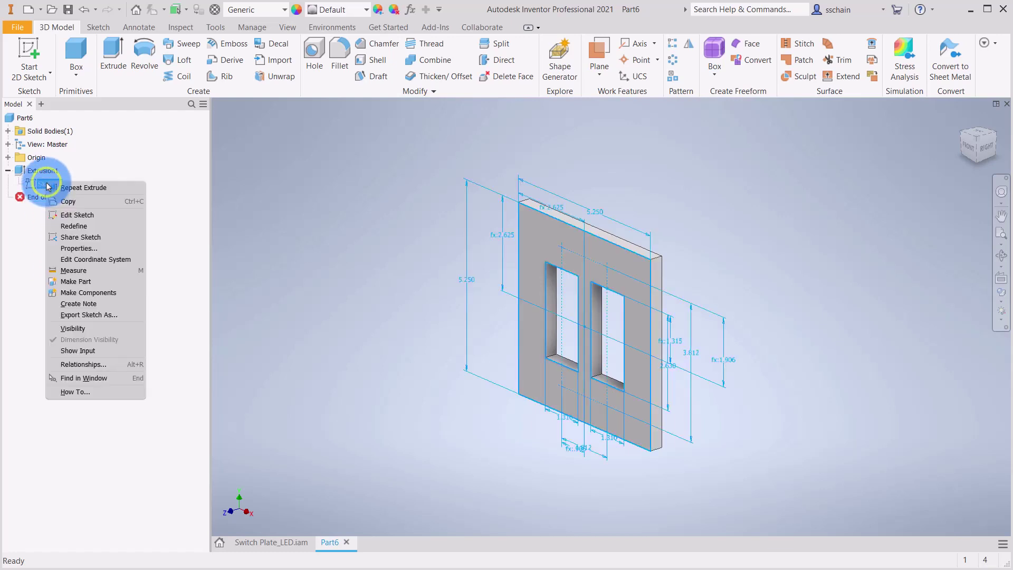
{"action": "left_click", "coordinate": [88, 237]}
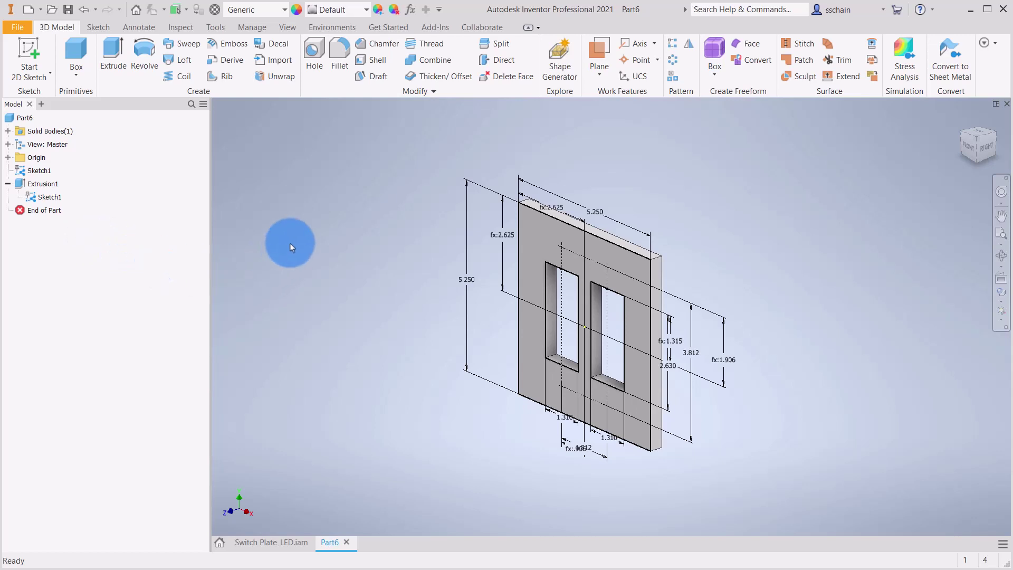
- Set up countersunk clearance holes at the four center points, using Ansi Unified Screw Threads and Flat Head Machine Screw (82)
{"action": "left_click", "coordinate": [316, 61]}
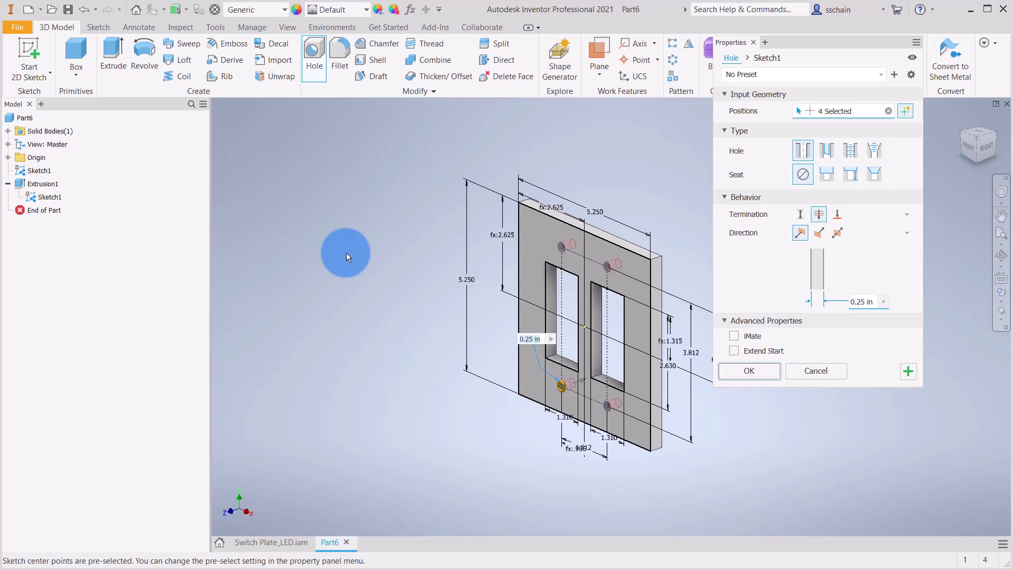
{"action": "left_click", "coordinate": [826, 153]}
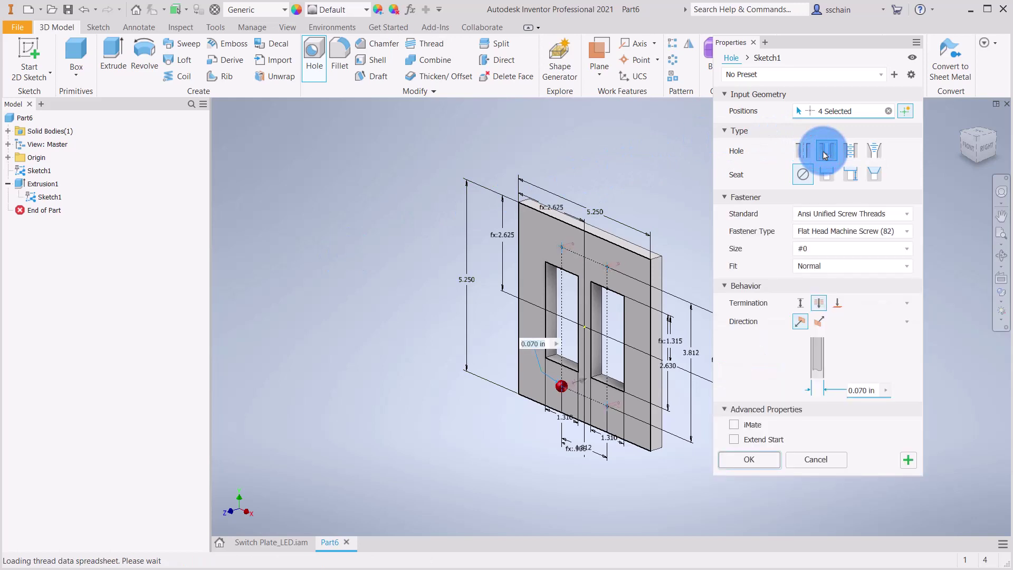
{"action": "left_click", "coordinate": [868, 175]}
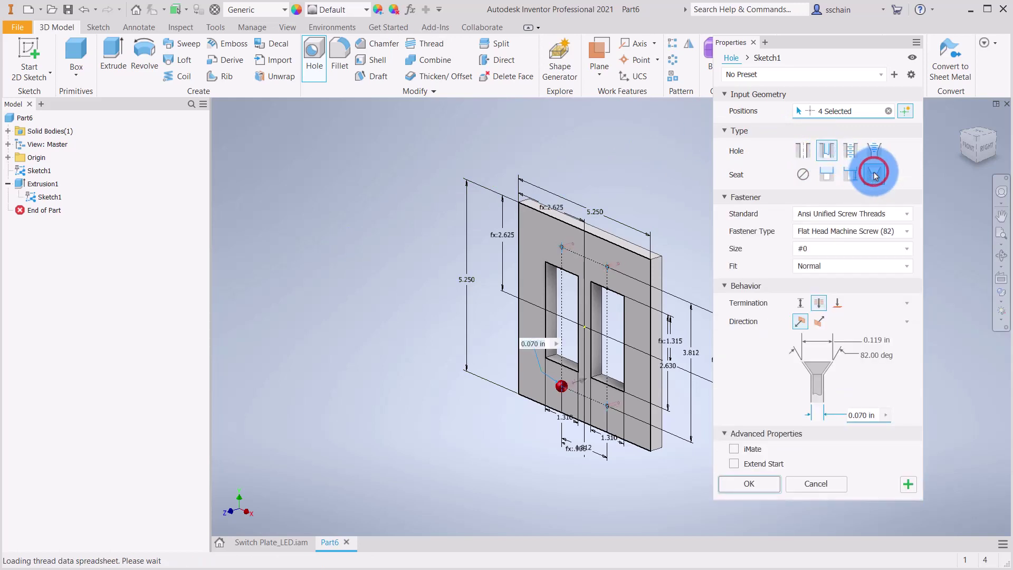
{"action": "left_click", "coordinate": [904, 213]}
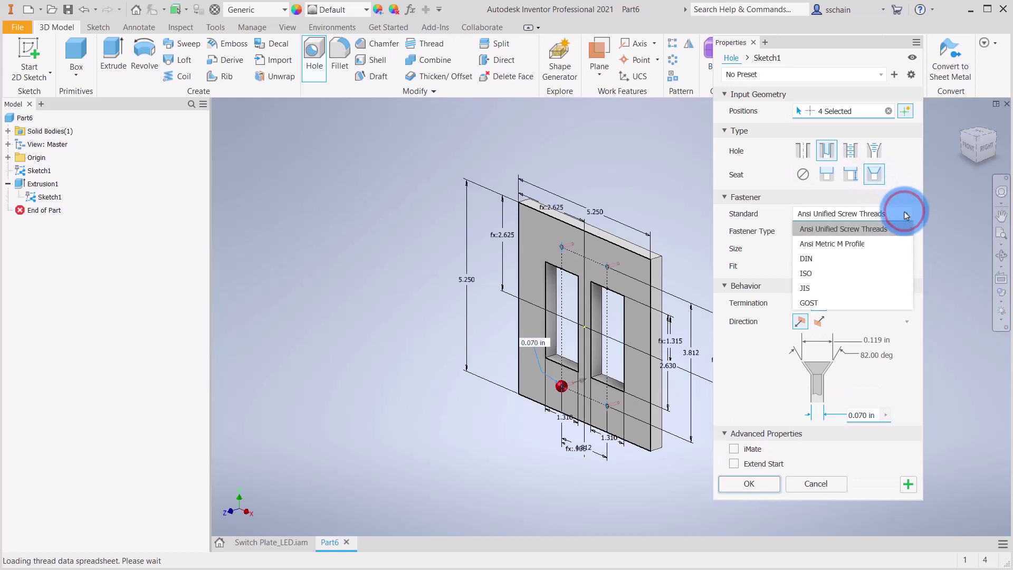
{"action": "left_click", "coordinate": [905, 215]}
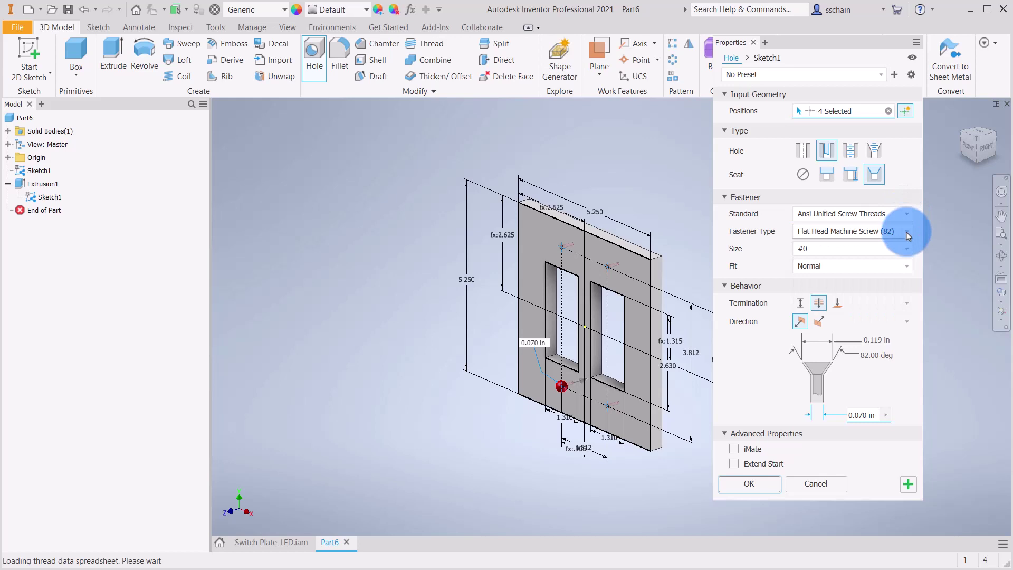
{"action": "left_click", "coordinate": [906, 232]}
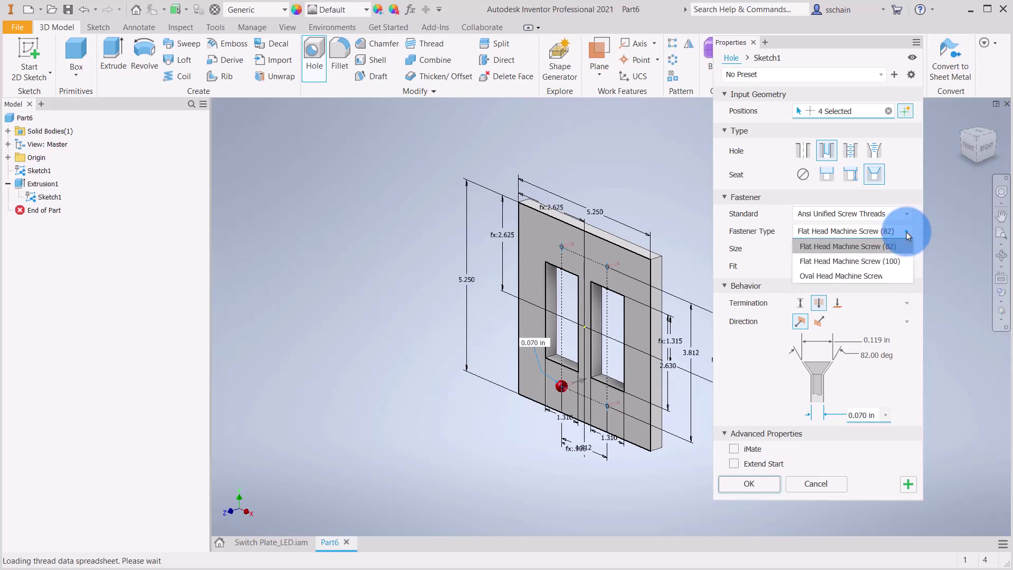
{"action": "left_click", "coordinate": [907, 236]}
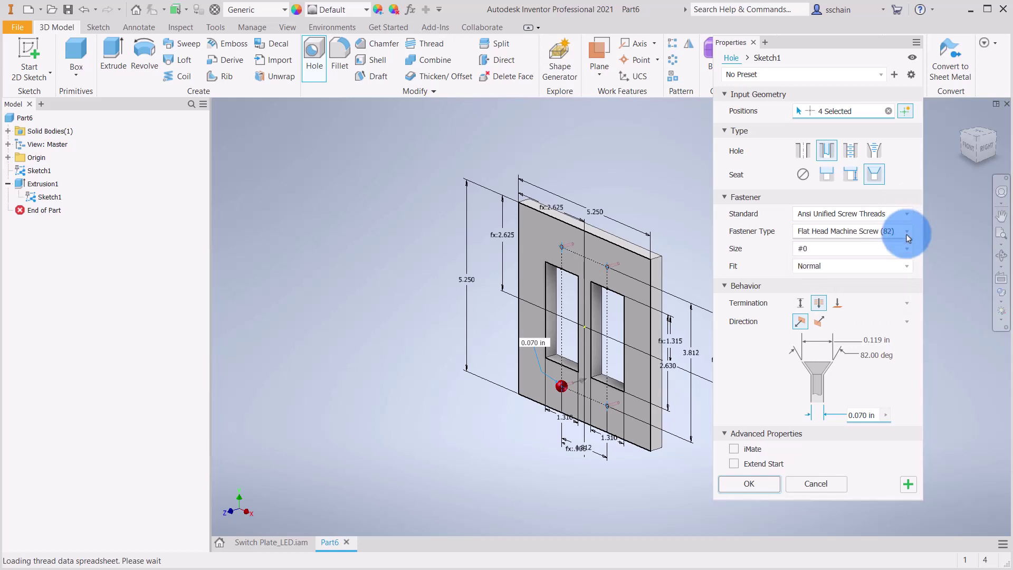
- Set the fastener size to #8 with a Loose fit and create the through-all countersunk holes
{"action": "left_click", "coordinate": [906, 248]}
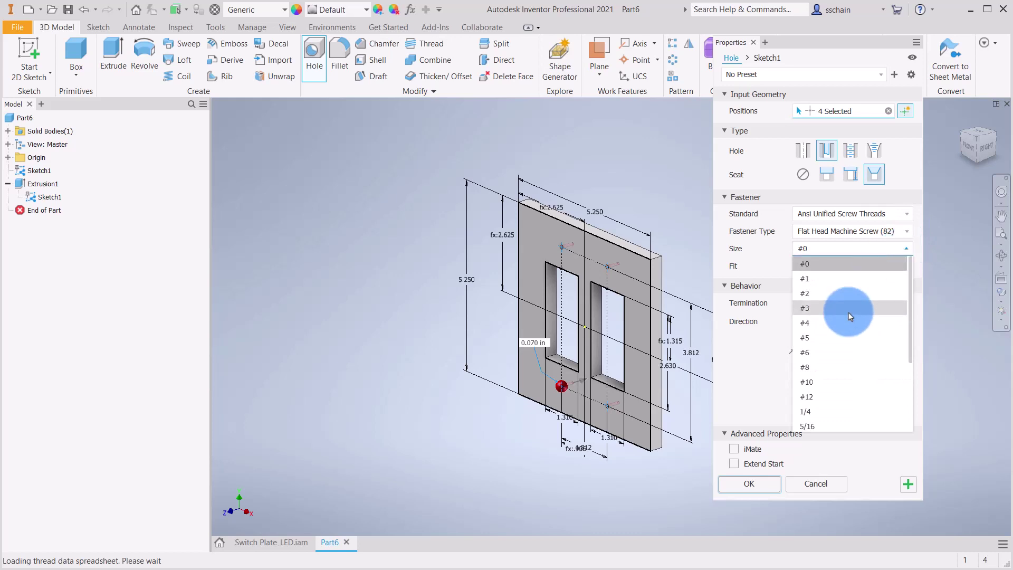
{"action": "left_click", "coordinate": [818, 367]}
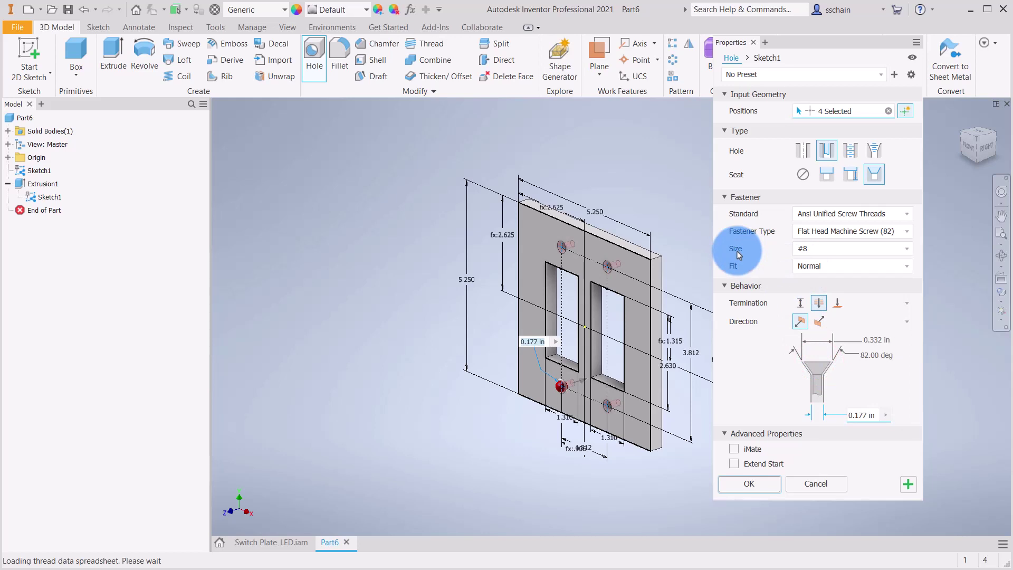
{"action": "left_click", "coordinate": [907, 266]}
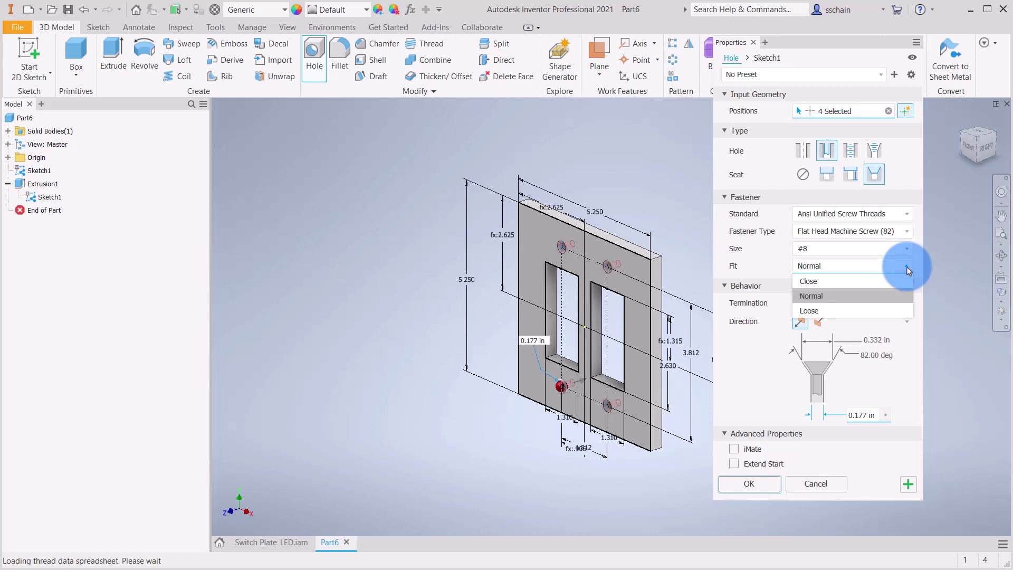
{"action": "left_click", "coordinate": [837, 306]}
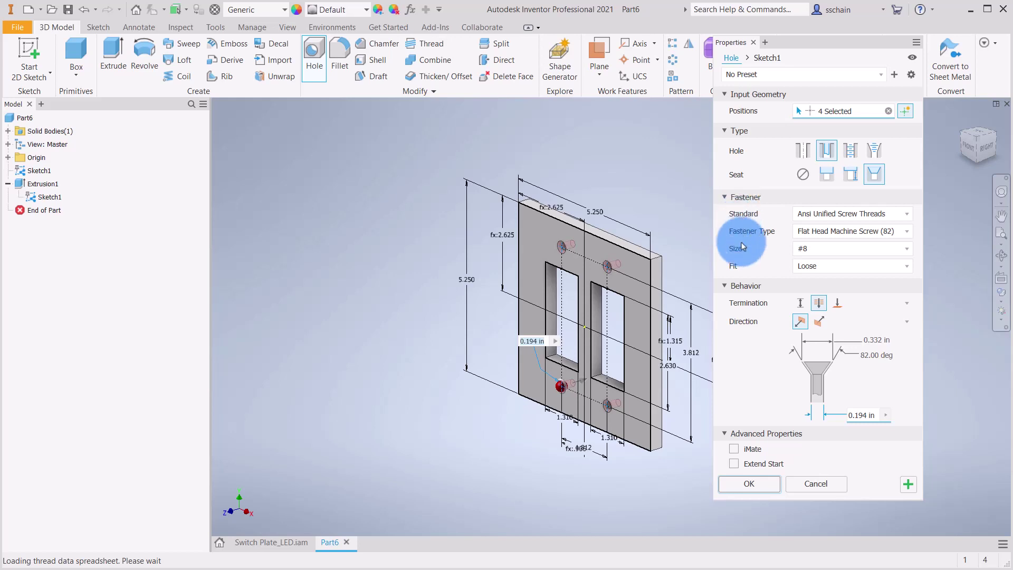
{"action": "left_click", "coordinate": [749, 483]}
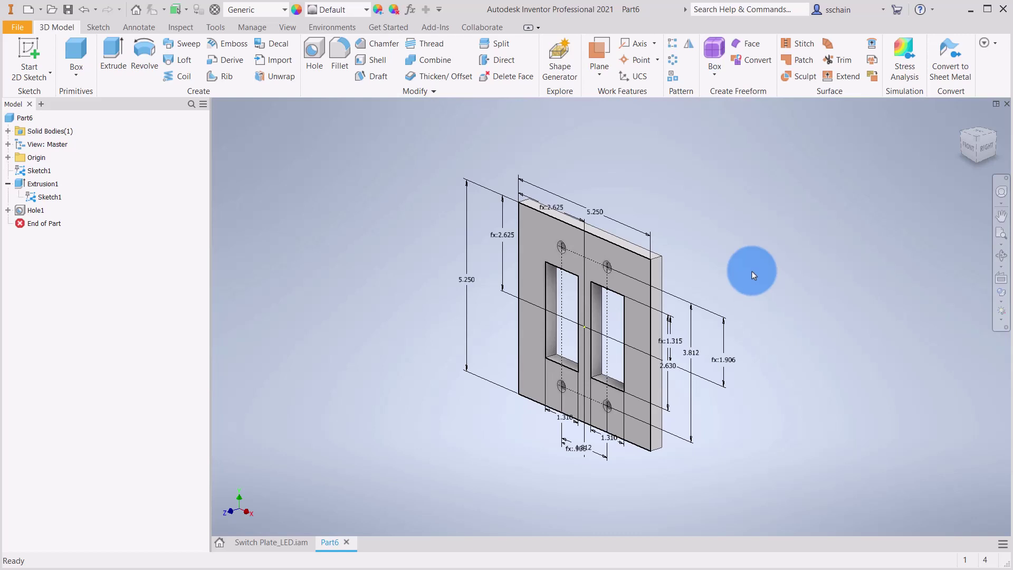
- Hide the shared sketch, then start a new sketch on the plate's back face and project that face's edges into it
{"action": "right_click", "coordinate": [36, 171]}
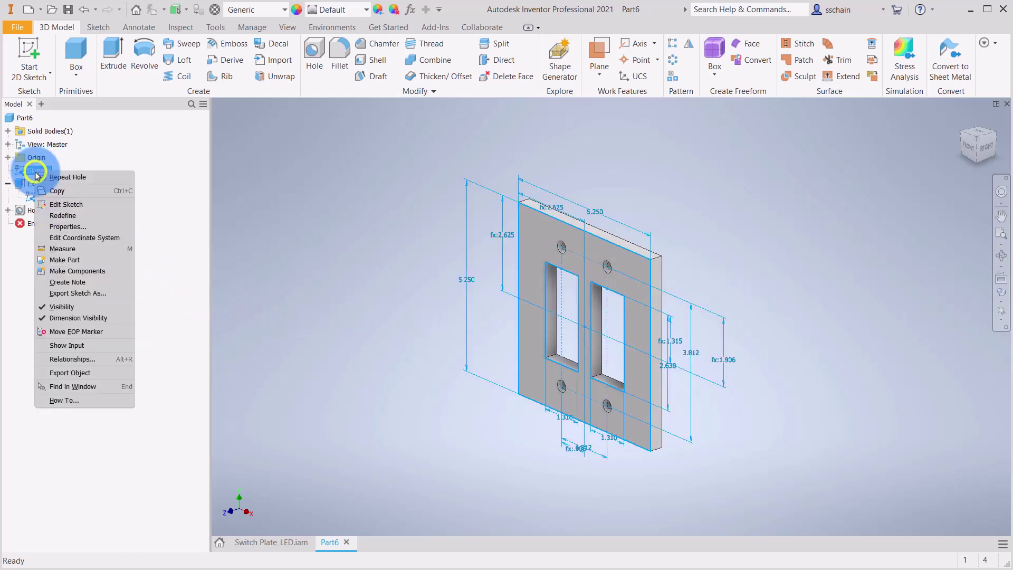
{"action": "left_click", "coordinate": [59, 307]}
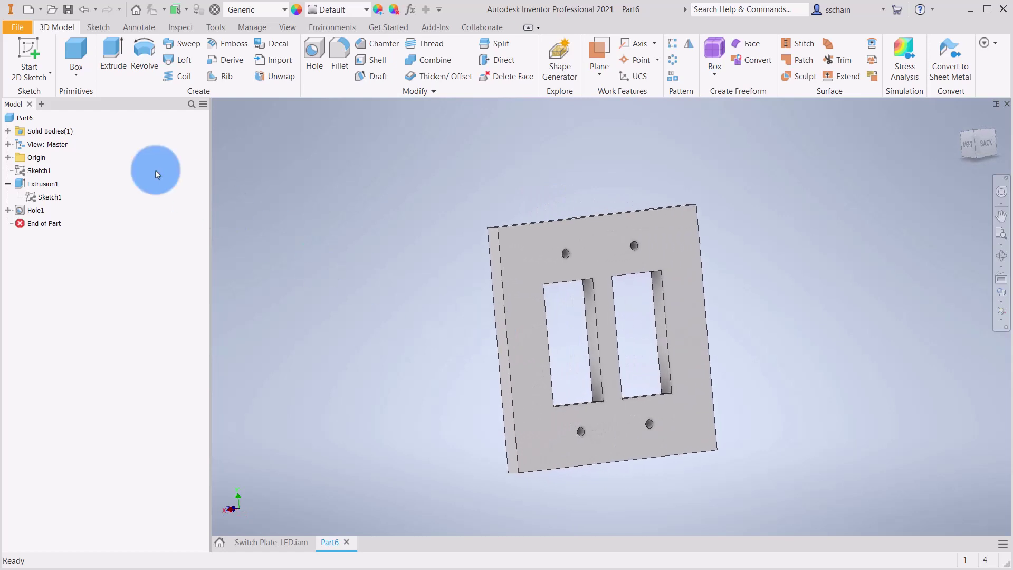
{"action": "left_click", "coordinate": [31, 53]}
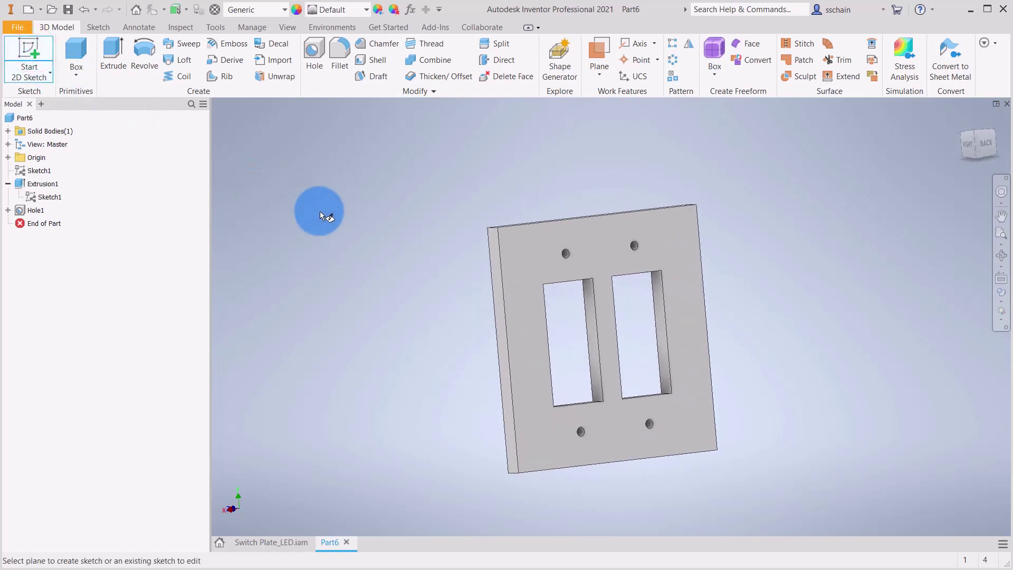
{"action": "left_click", "coordinate": [532, 267]}
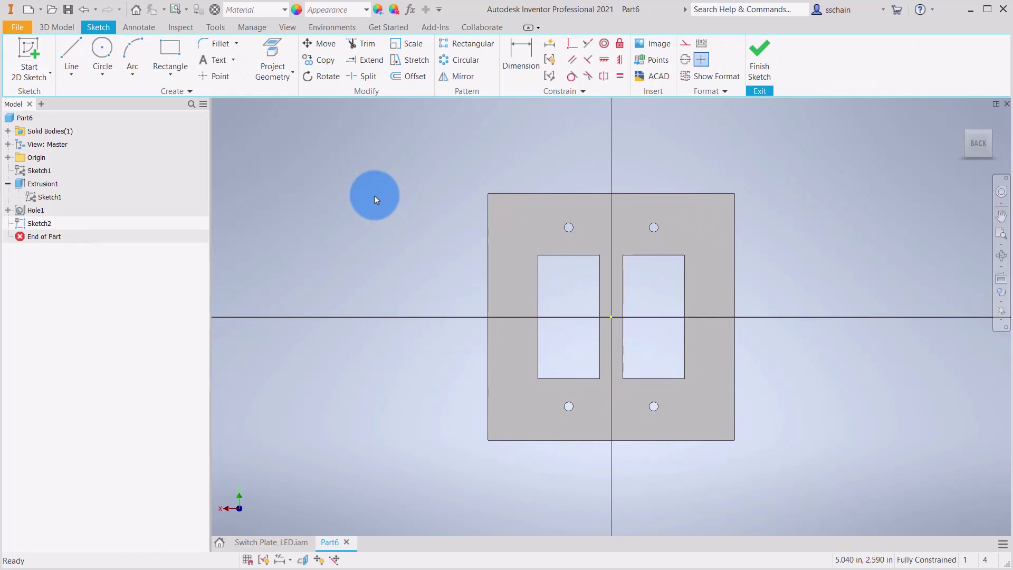
{"action": "left_click", "coordinate": [262, 50]}
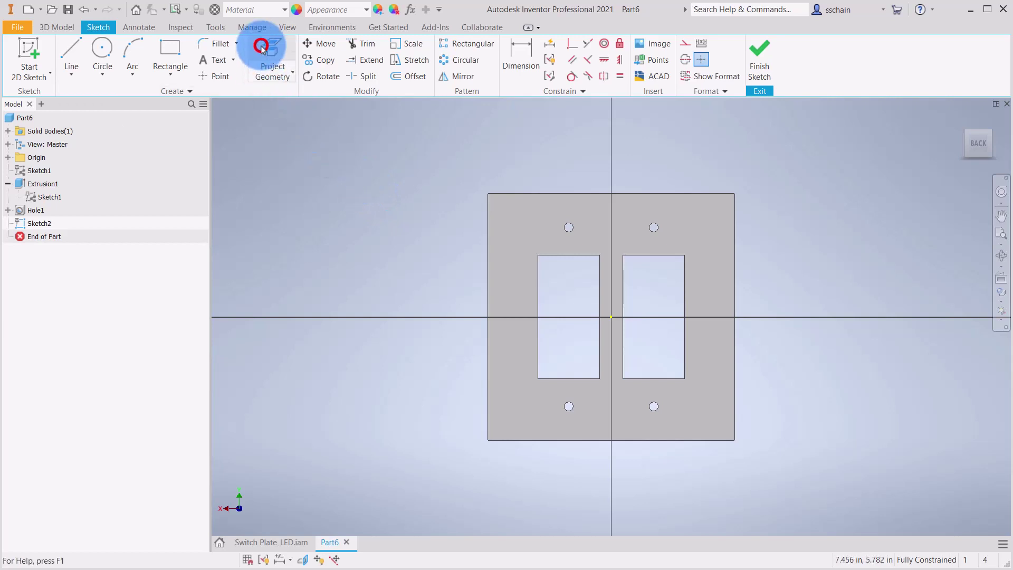
{"action": "left_click", "coordinate": [520, 231]}
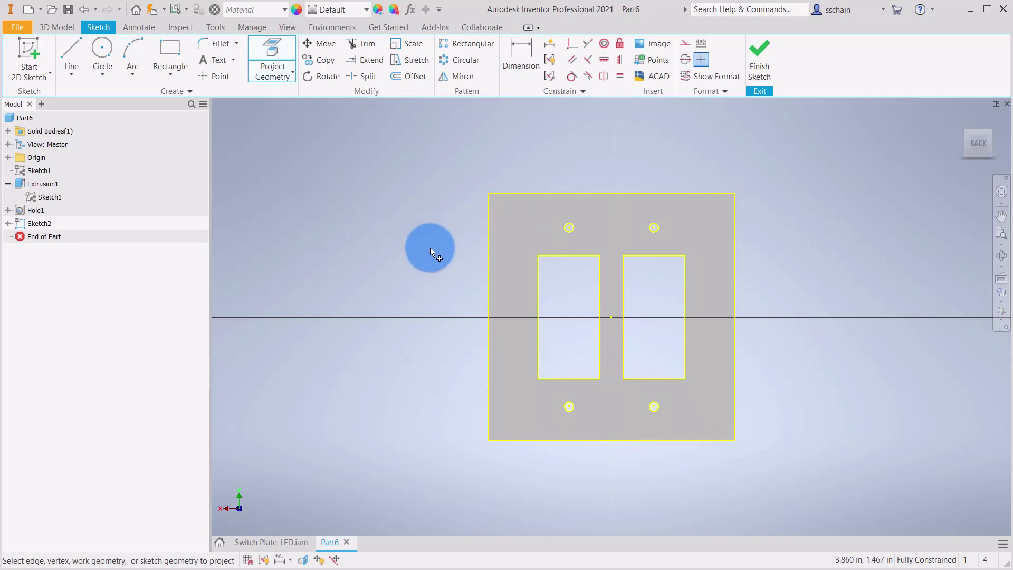
- Offset the plate's projected outer outline inward by .09 in and finish the sketch
{"action": "left_click", "coordinate": [402, 77]}
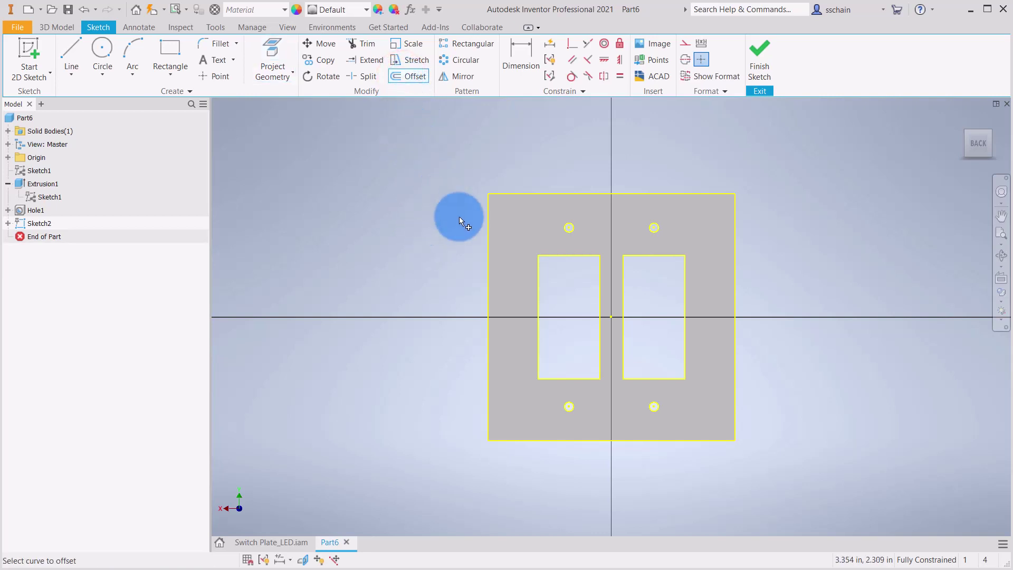
{"action": "left_click", "coordinate": [485, 242]}
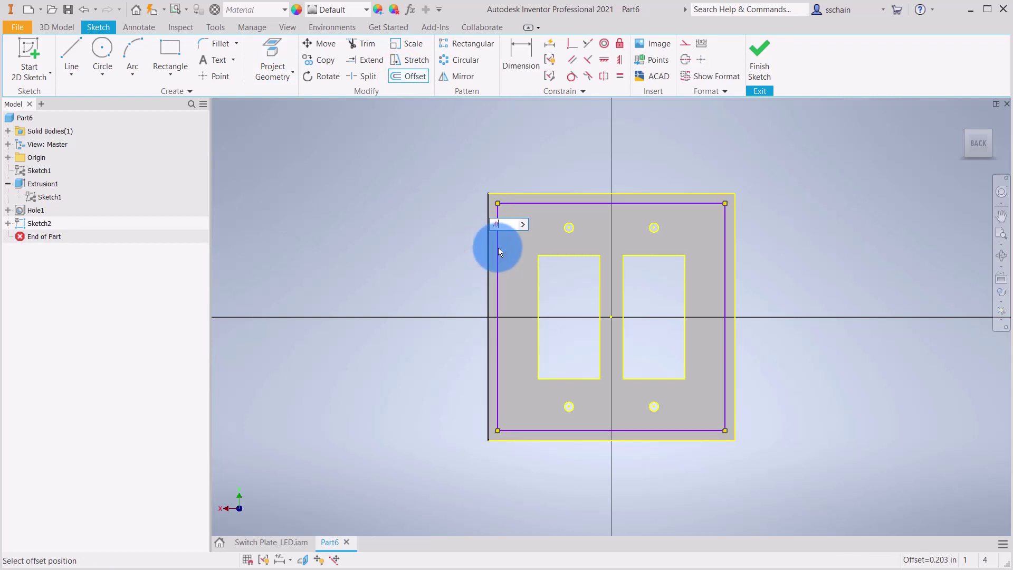
{"action": "type", "text": ".09"}
{"action": "key", "text": "Return"}
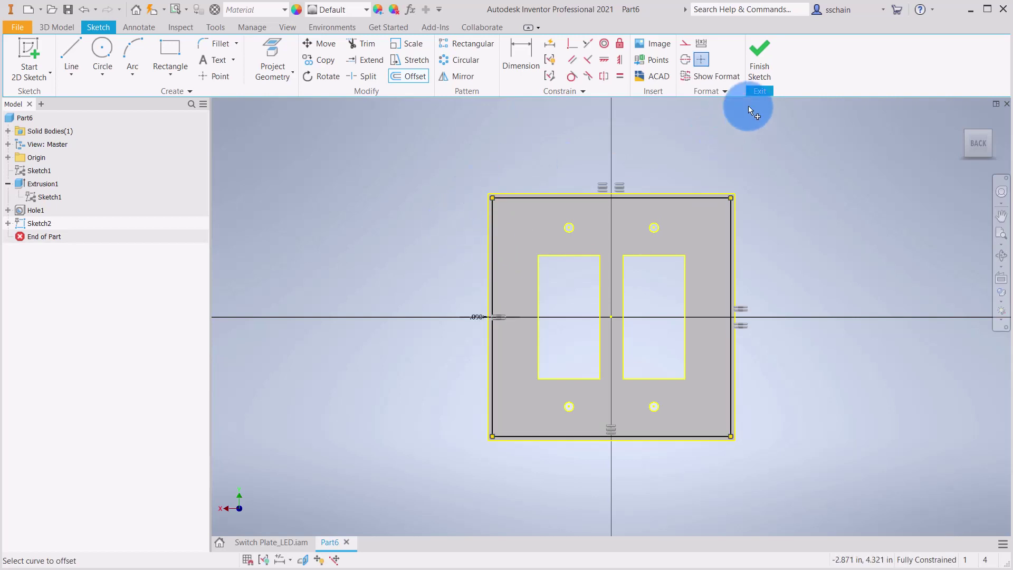
{"action": "left_click", "coordinate": [760, 53]}
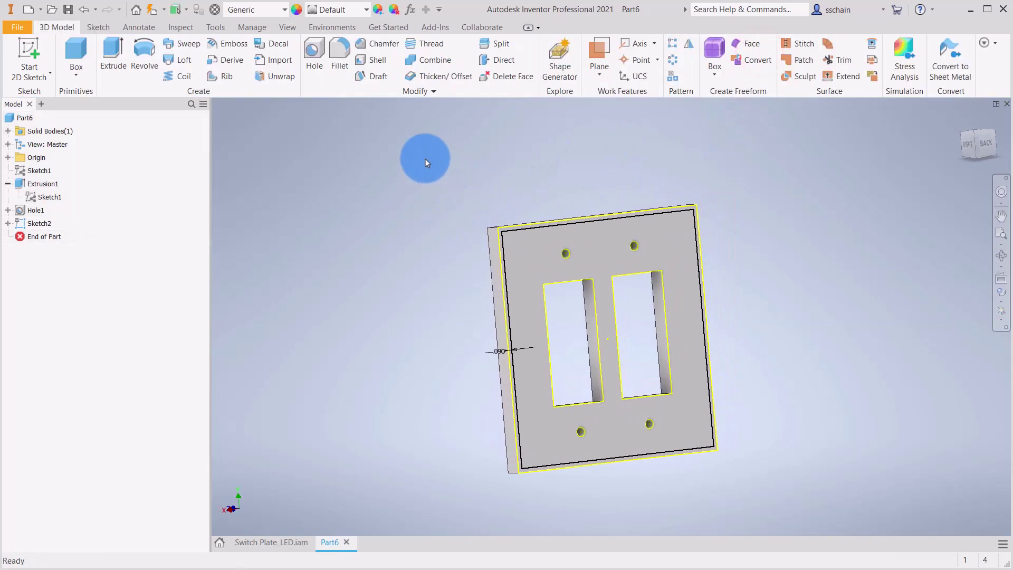
- Cut the region inside the offset outline, excluding the openings and holes, .185 in deep into the plate's back using a flipped extrusion
{"action": "left_click", "coordinate": [112, 51]}
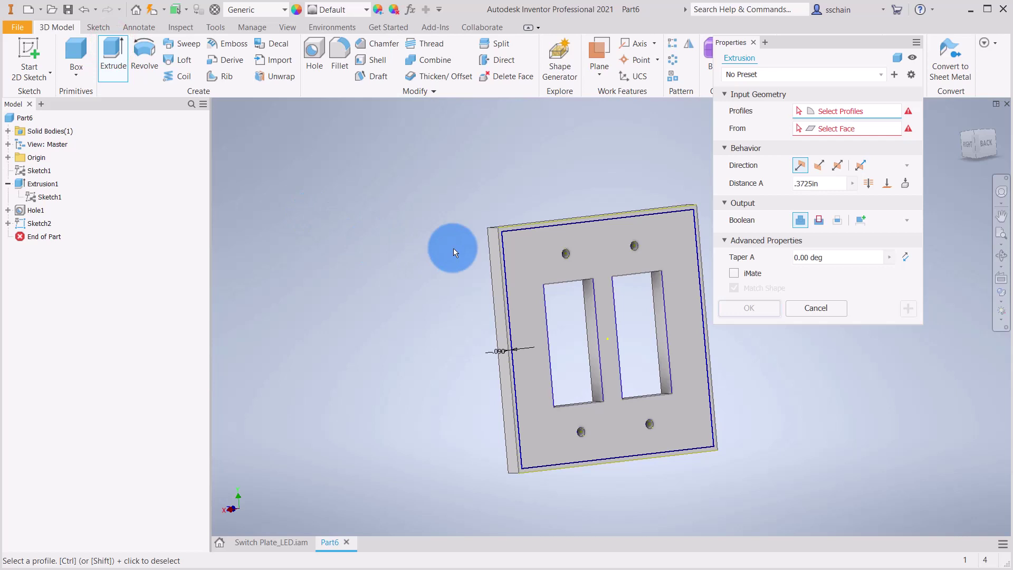
{"action": "left_click", "coordinate": [531, 266]}
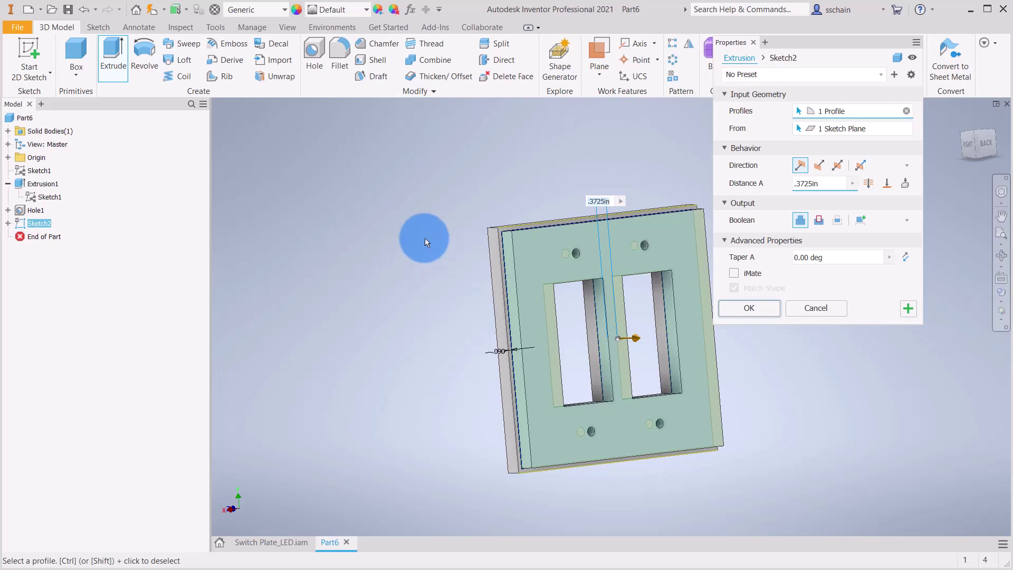
{"action": "left_click", "coordinate": [819, 165]}
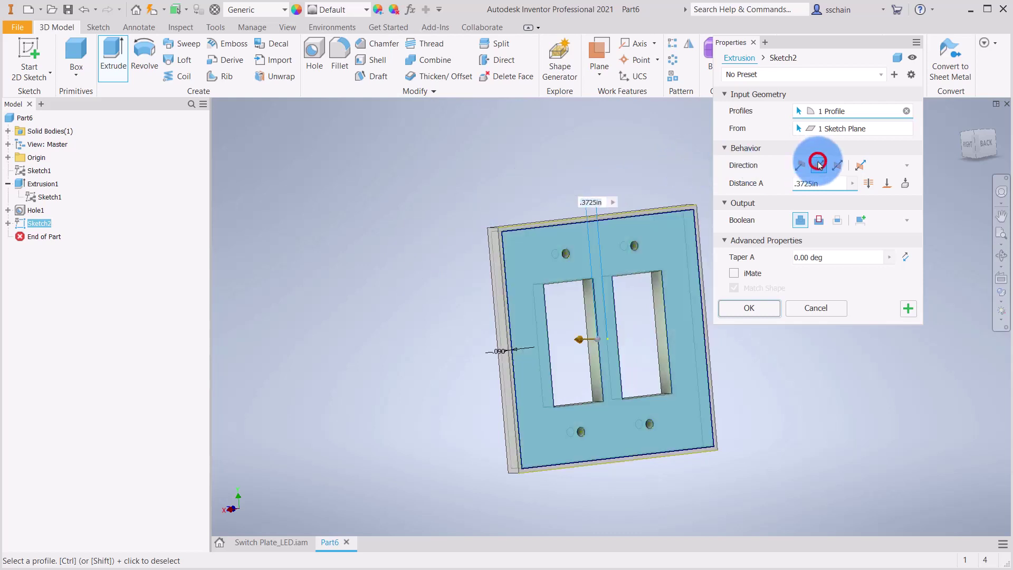
{"action": "left_click", "coordinate": [800, 183]}
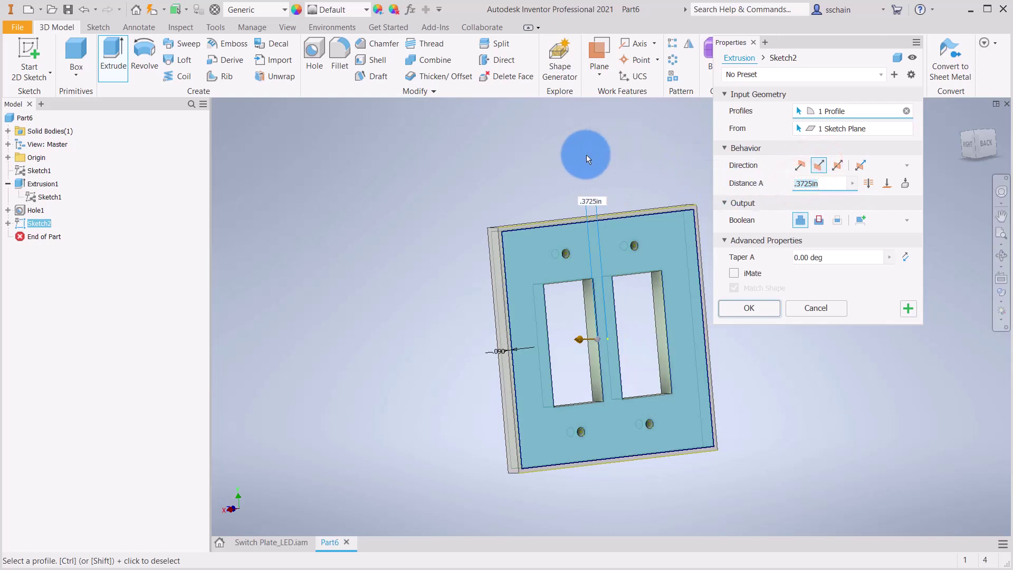
{"action": "type", "text": ".1"}
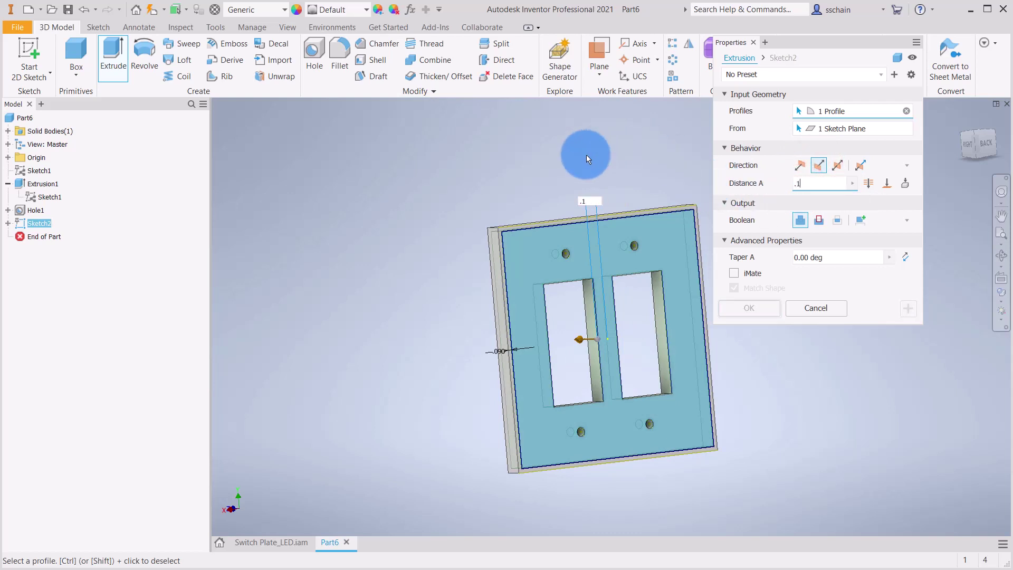
{"action": "type", "text": "85"}
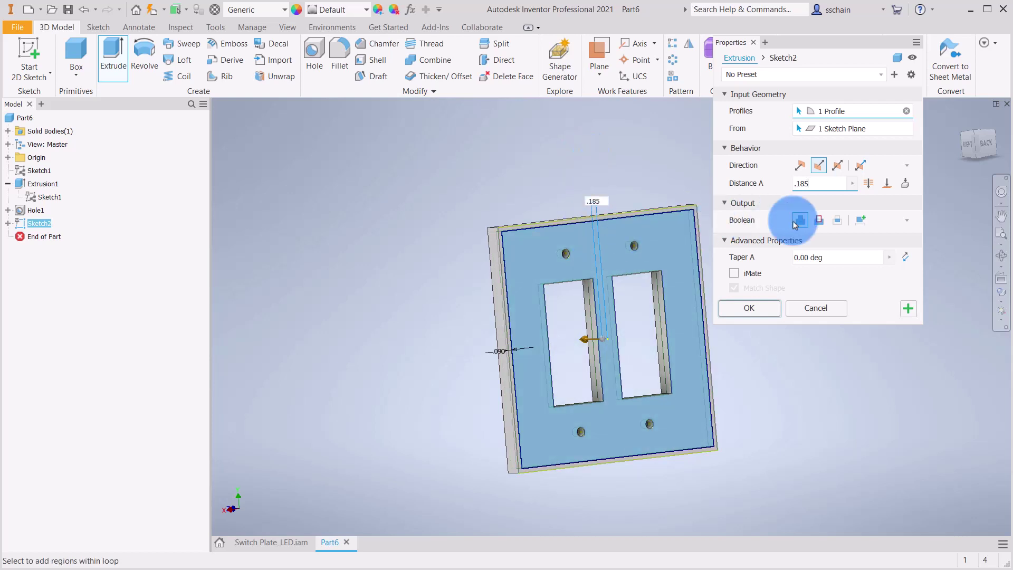
{"action": "left_click", "coordinate": [819, 220]}
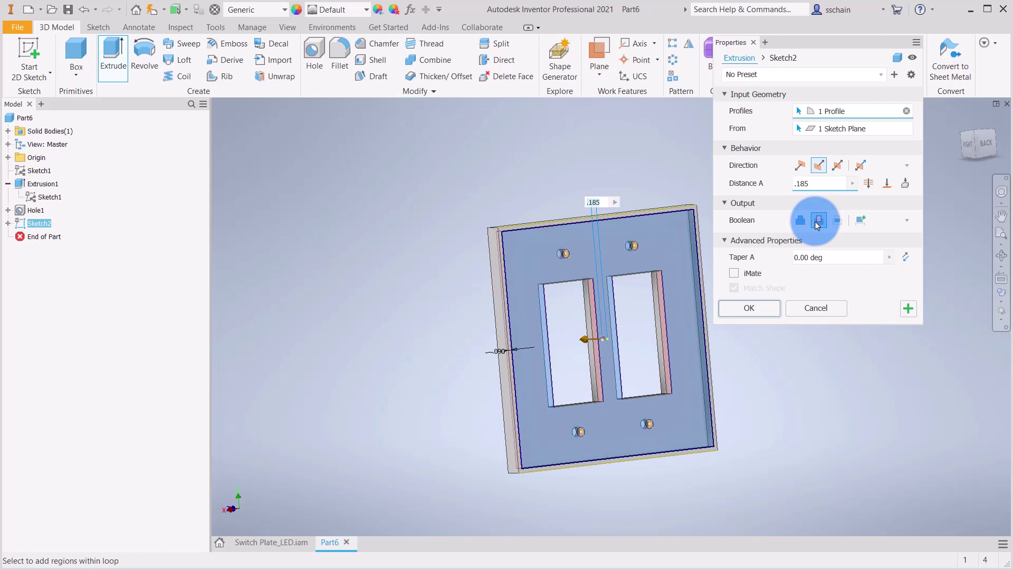
{"action": "left_click", "coordinate": [758, 306]}
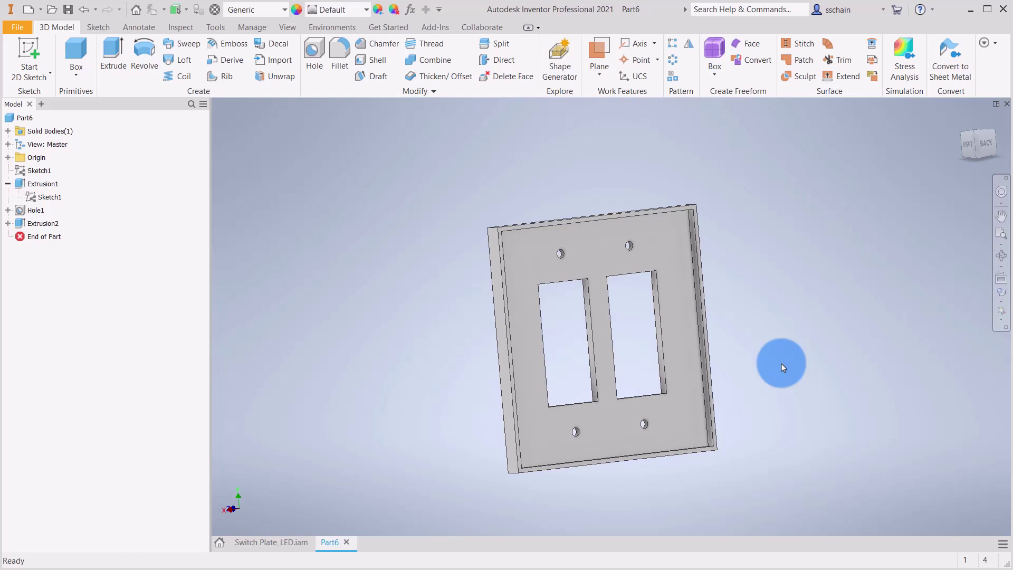
- Start a new sketch on the plate's front face and project that face's edges into it
{"action": "key", "text": "F6"}
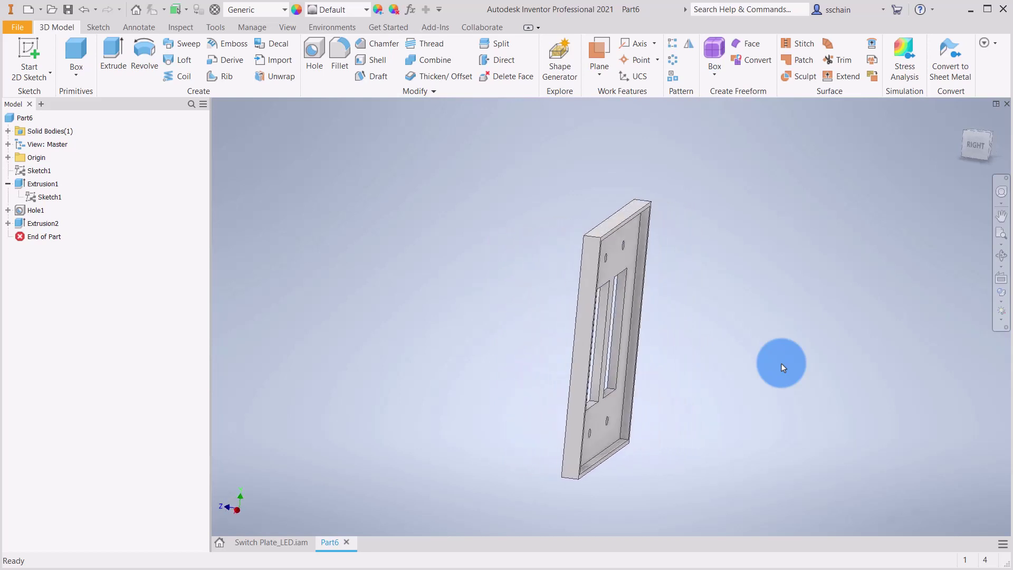
{"action": "left_click", "coordinate": [26, 42]}
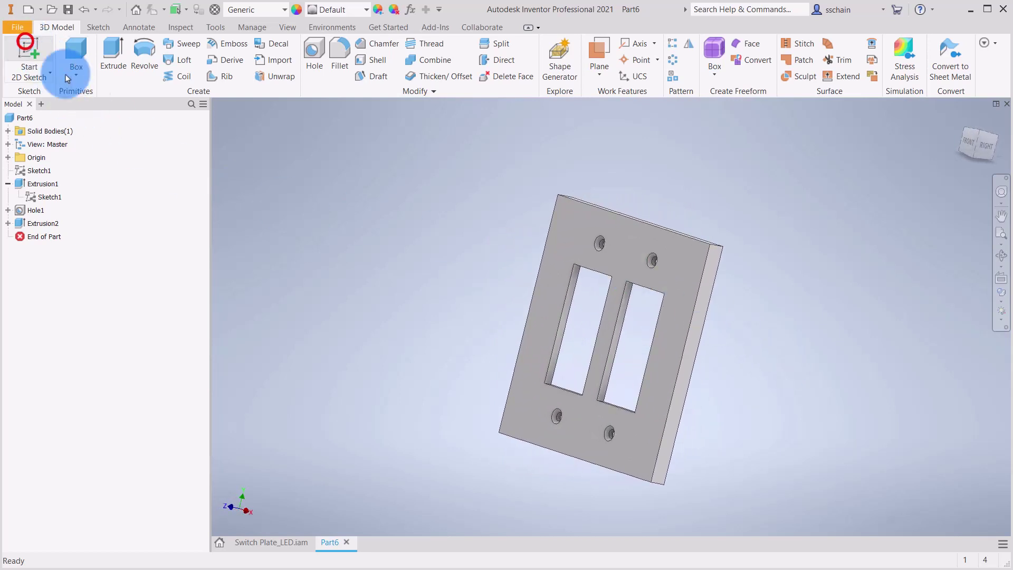
{"action": "left_click", "coordinate": [574, 239]}
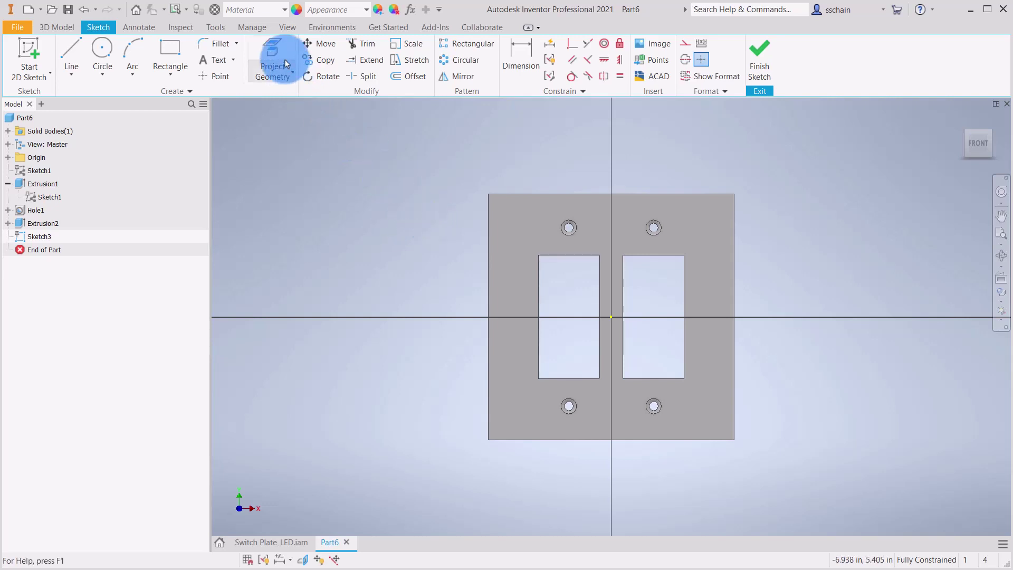
{"action": "left_click", "coordinate": [275, 49]}
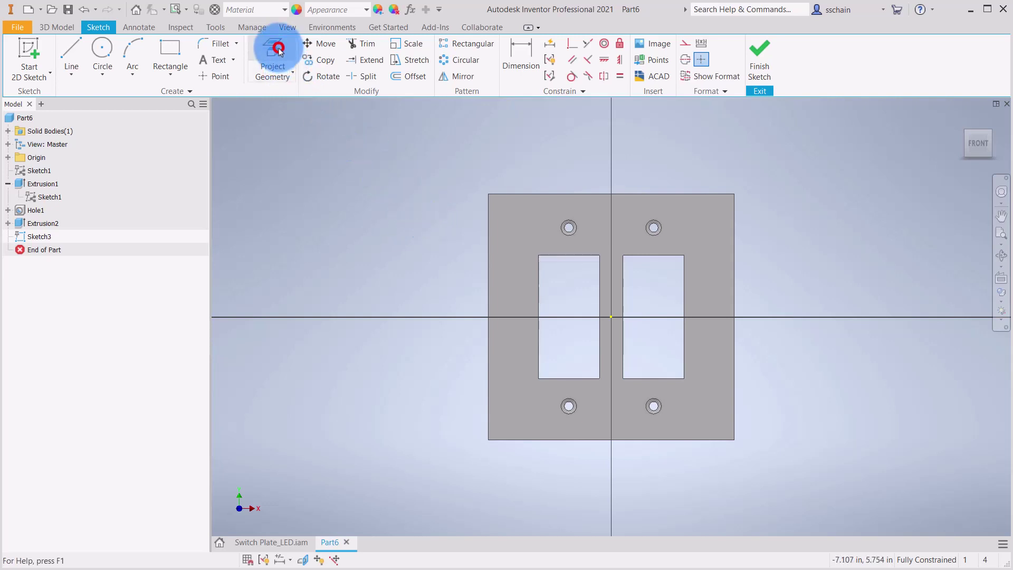
{"action": "left_click", "coordinate": [525, 264]}
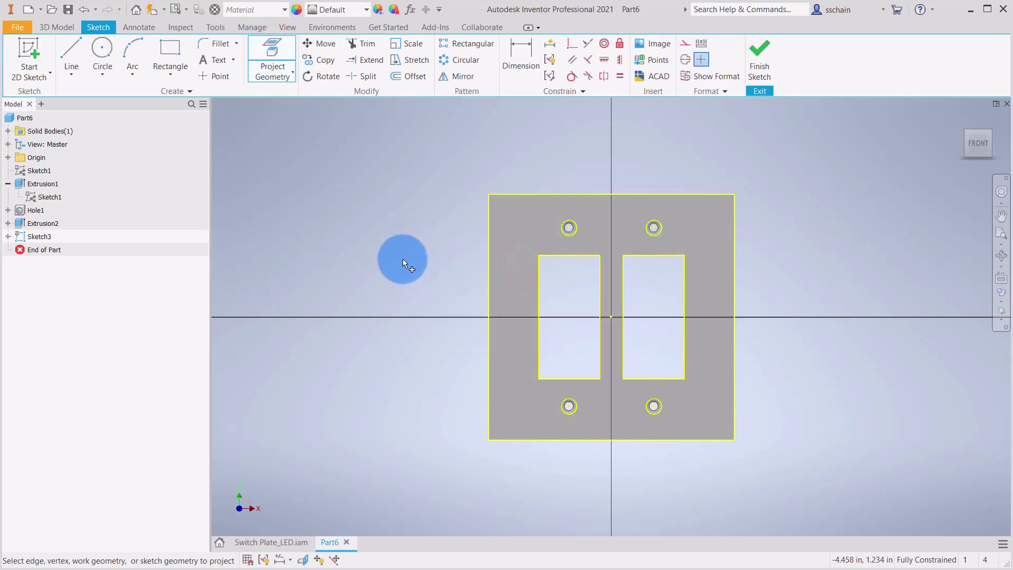
- Offset the projected outlines of both rectangular openings outward by .09 in
{"action": "key", "text": "Escape"}
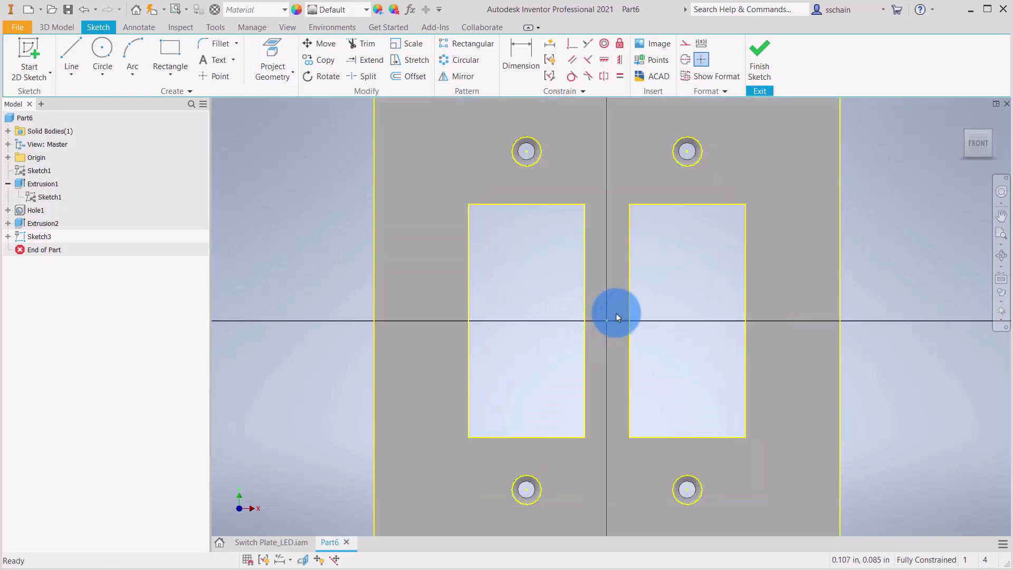
{"action": "scroll", "coordinate": [616, 313], "scroll_direction": "up", "scroll_amount": 3}
{"action": "left_click", "coordinate": [409, 76]}
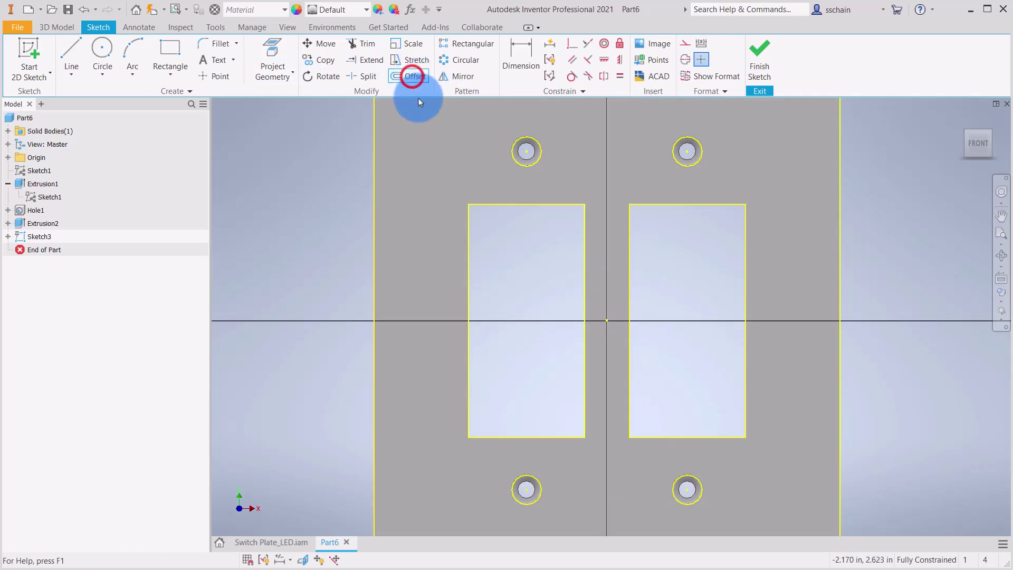
{"action": "left_click", "coordinate": [468, 235]}
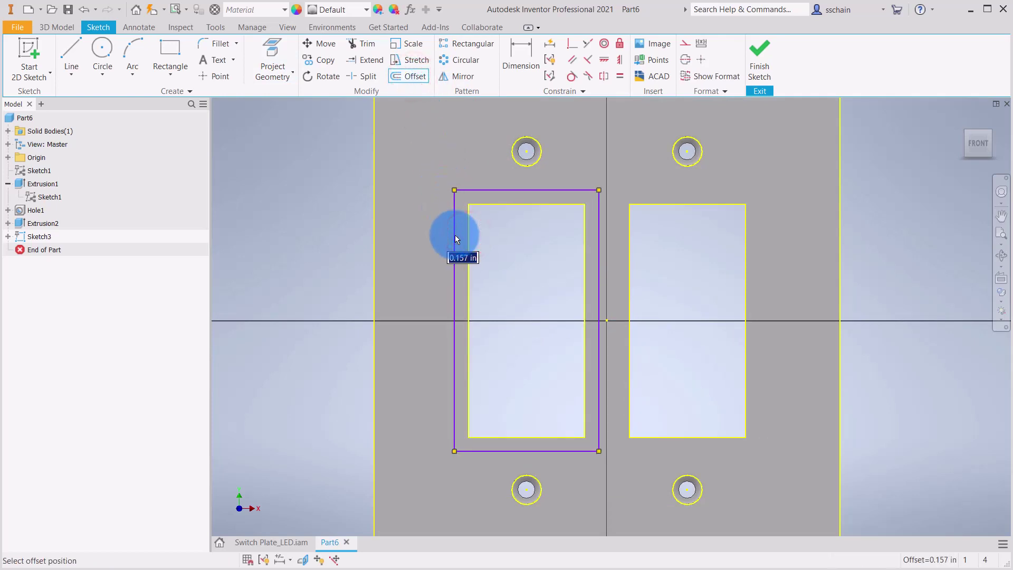
{"action": "type", "text": ".09"}
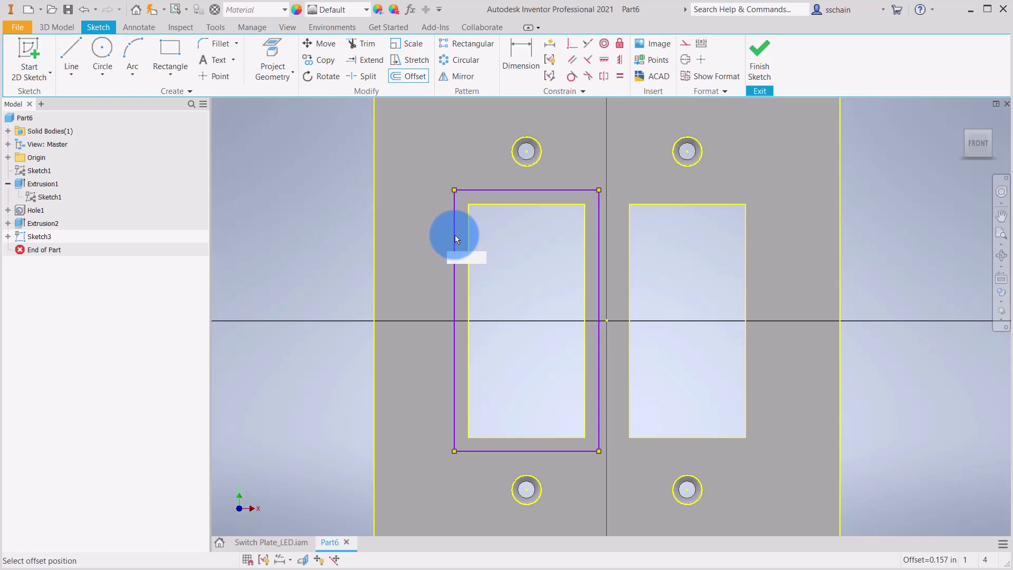
{"action": "key", "text": "Return"}
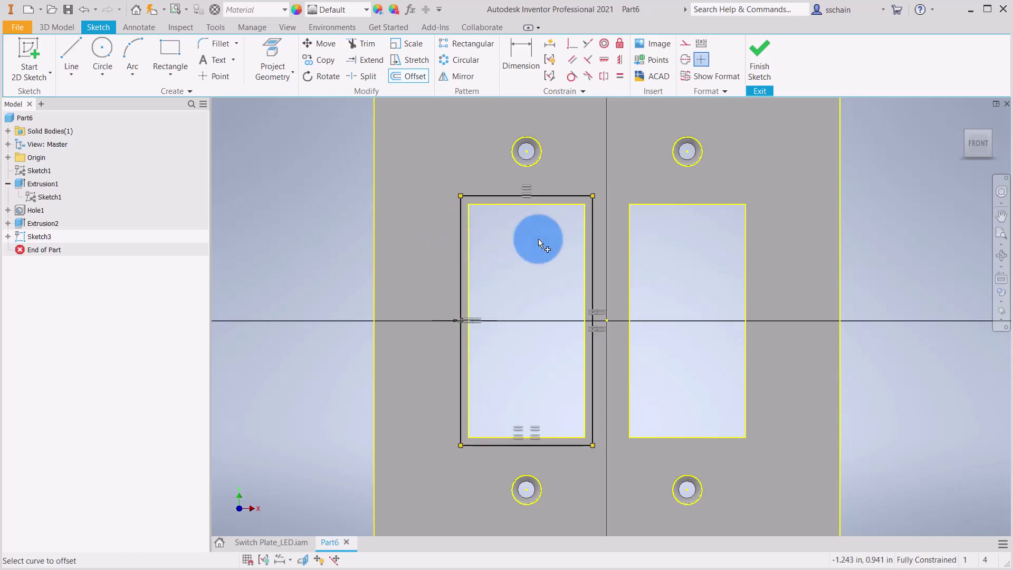
{"action": "left_click", "coordinate": [745, 267]}
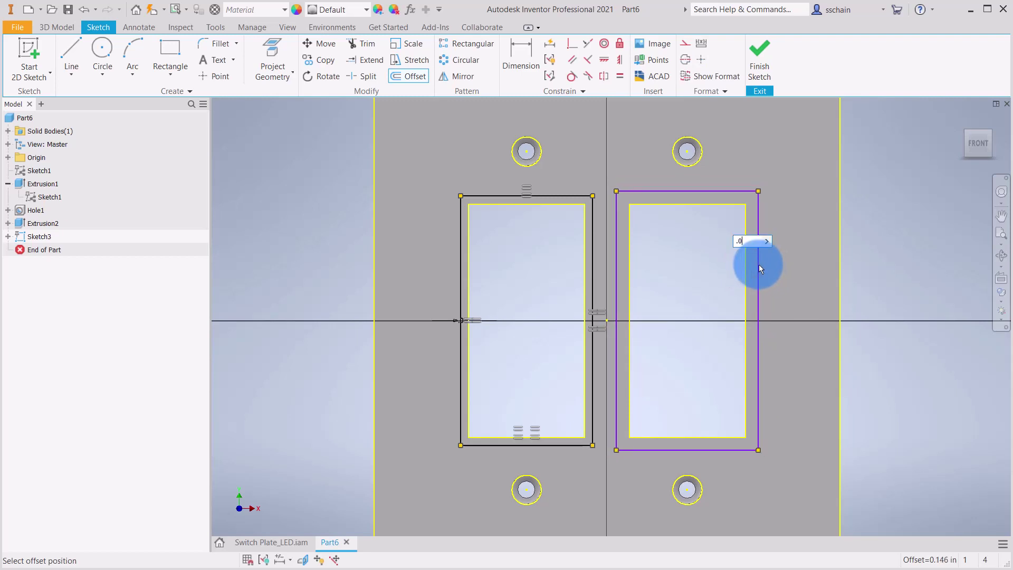
{"action": "key", "text": "Return"}
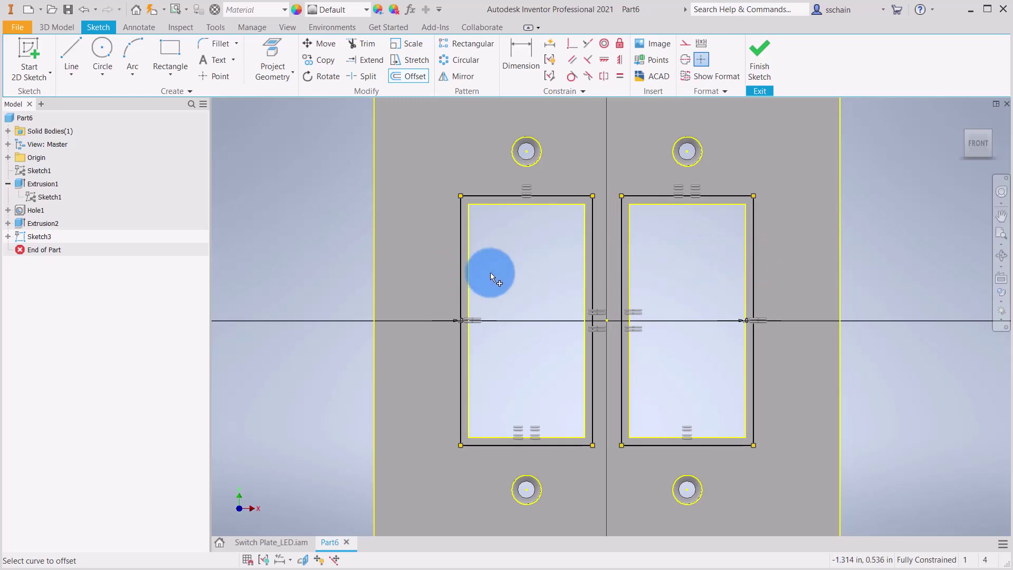
- Draw two horizontal lines across the plate's full width, about 1 in above and about 1 in below the openings' offset outlines
{"action": "mouse_move", "coordinate": [490, 273]}
{"action": "middle_mouse_down"}
{"action": "mouse_move", "coordinate": [480, 305]}
{"action": "mouse_move", "coordinate": [468, 307]}
{"action": "middle_mouse_up"}
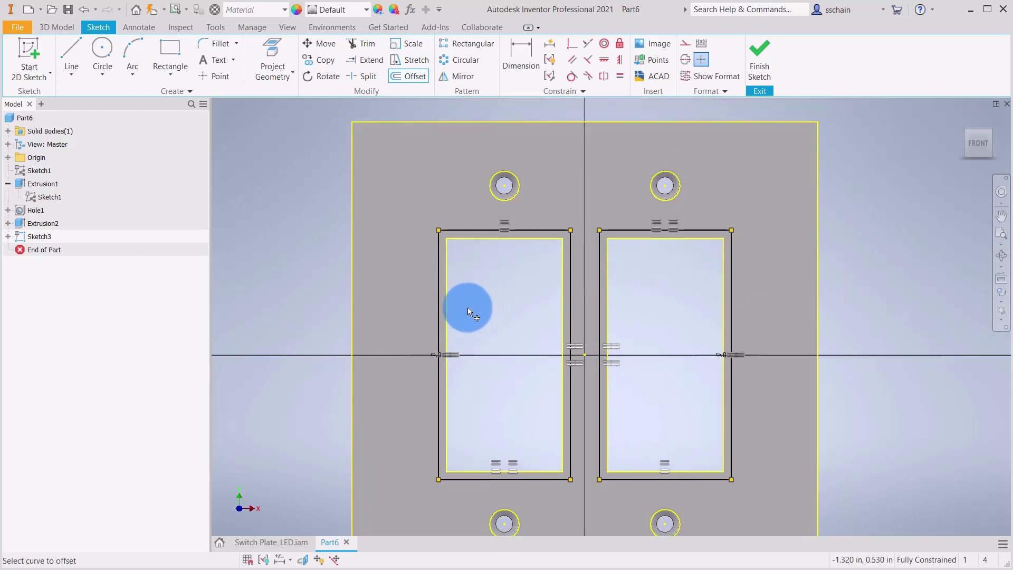
{"action": "left_click", "coordinate": [71, 52]}
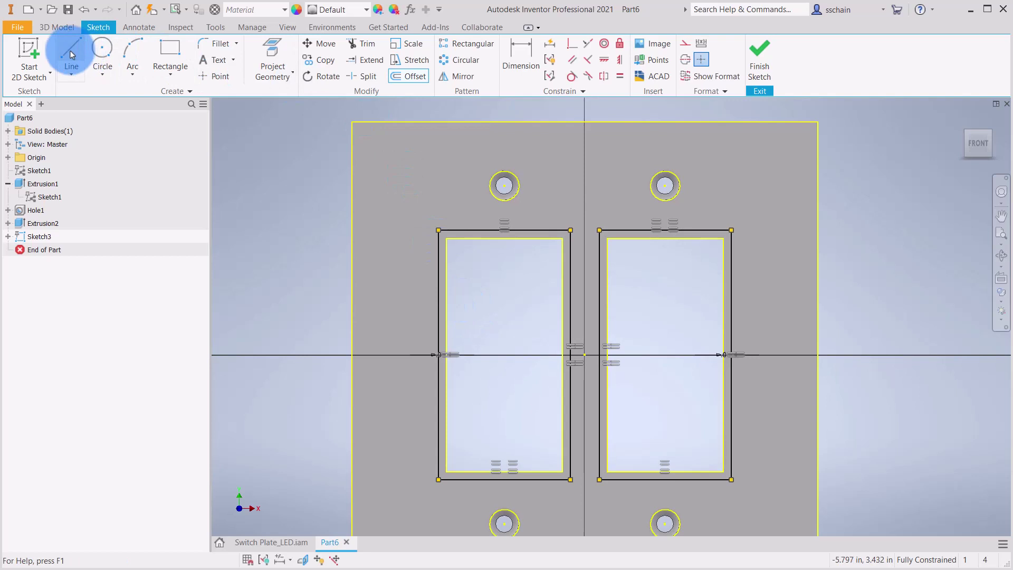
{"action": "left_click", "coordinate": [353, 141]}
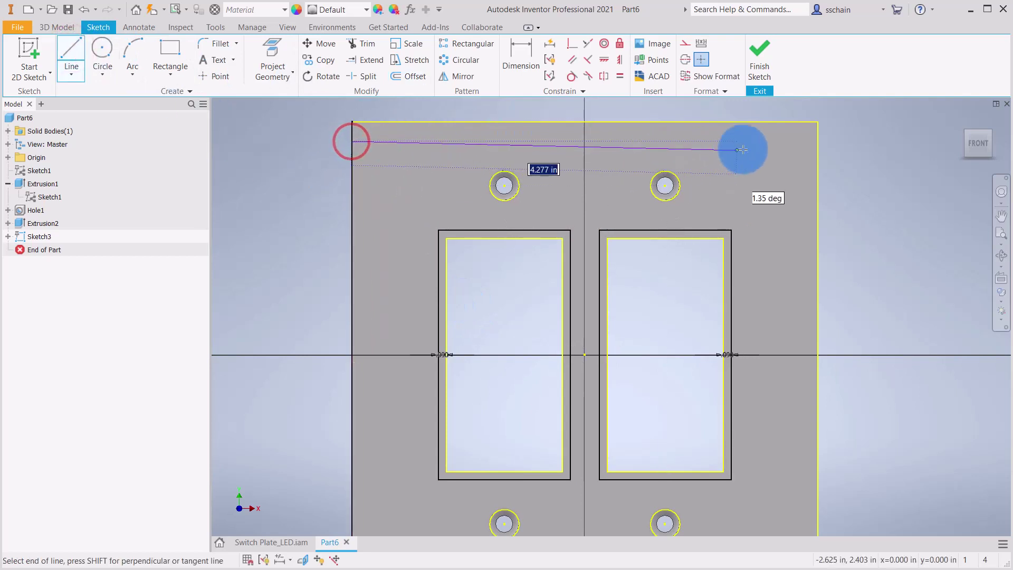
{"action": "double_click", "coordinate": [817, 142]}
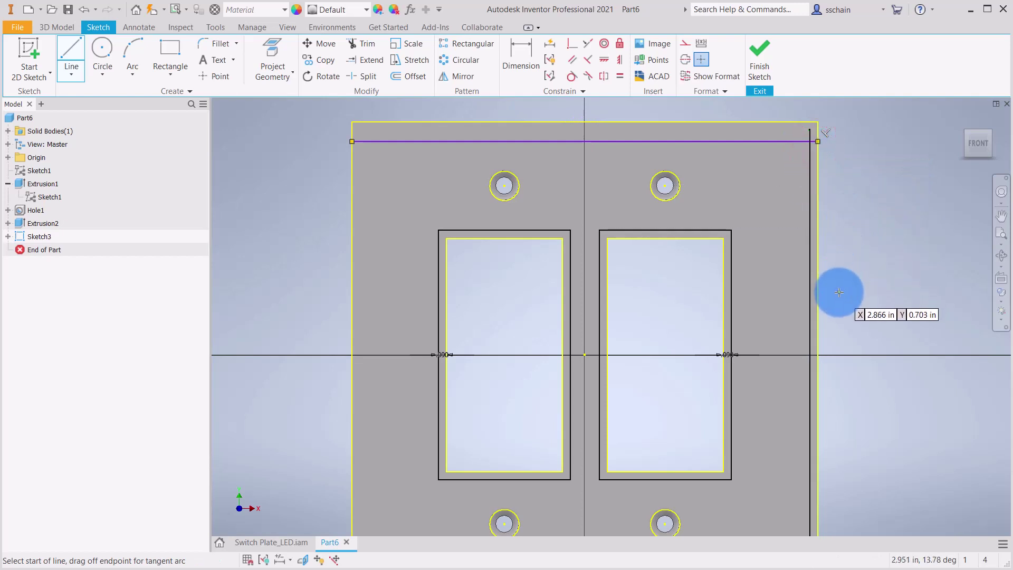
{"action": "mouse_move", "coordinate": [841, 289]}
{"action": "middle_mouse_down"}
{"action": "mouse_move", "coordinate": [839, 213]}
{"action": "mouse_move", "coordinate": [825, 214]}
{"action": "middle_mouse_up"}
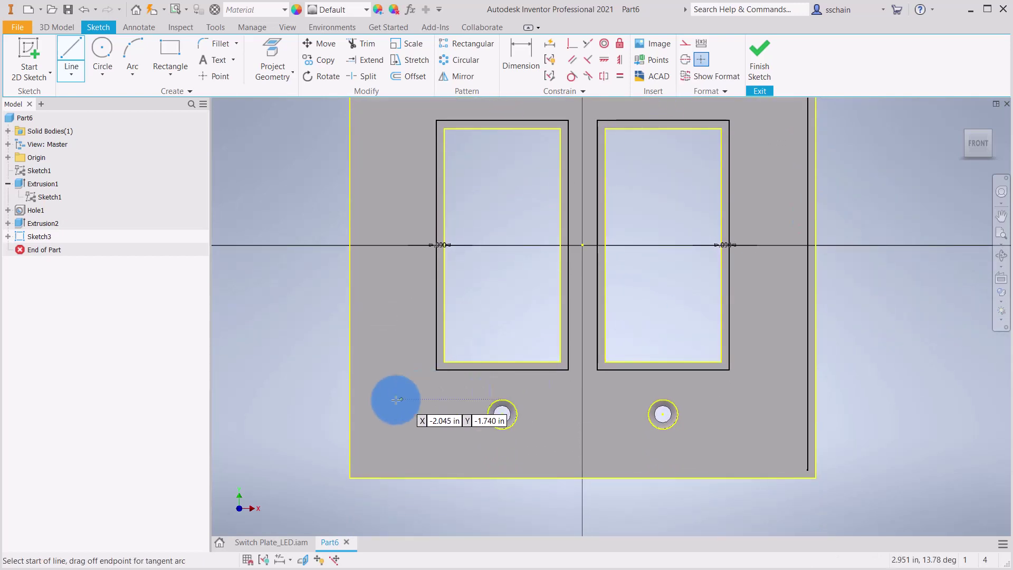
{"action": "left_click", "coordinate": [350, 456]}
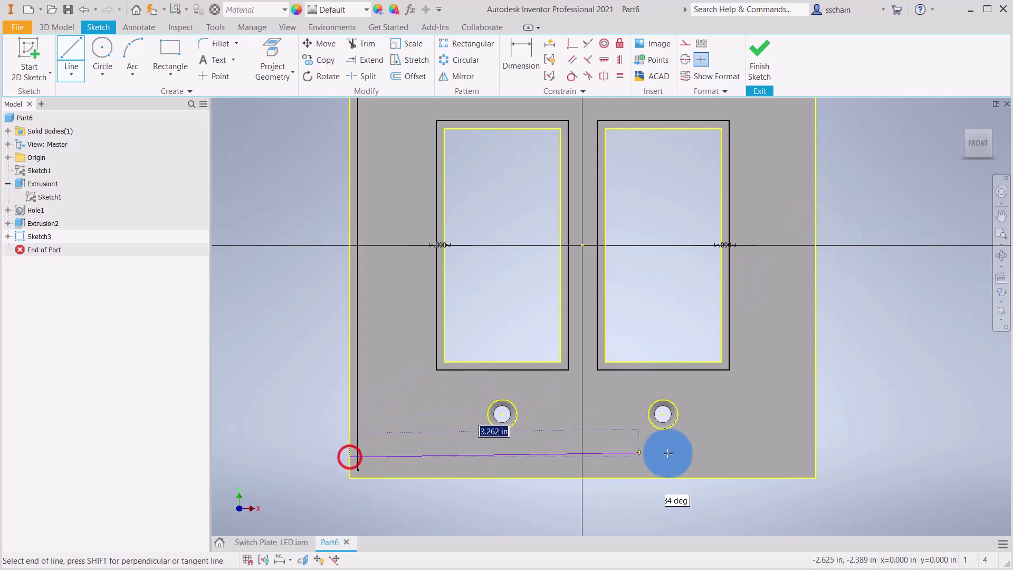
{"action": "double_click", "coordinate": [815, 456]}
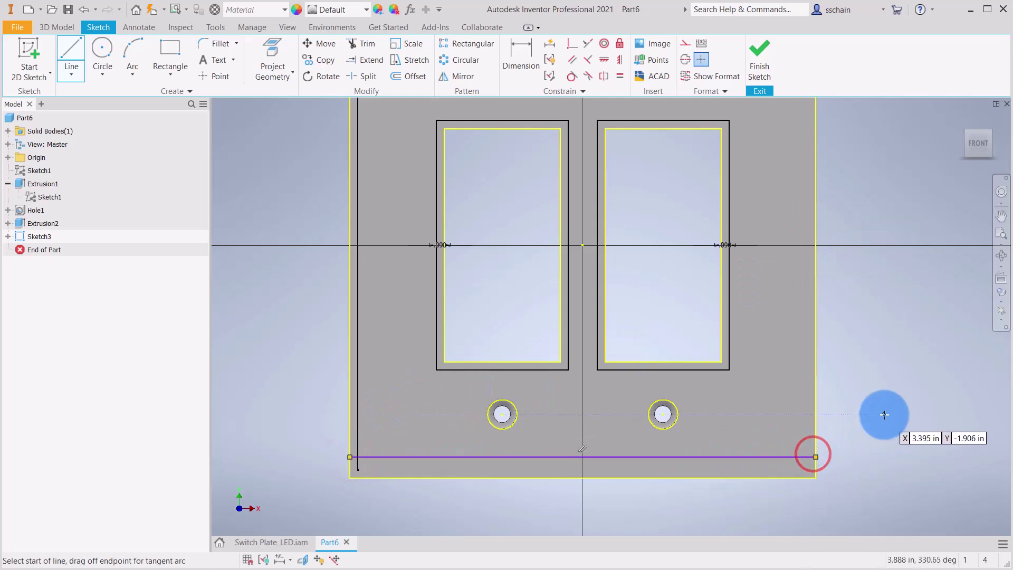
{"action": "middle_click_drag", "start_coordinate": [850, 280], "coordinate": [855, 313]}
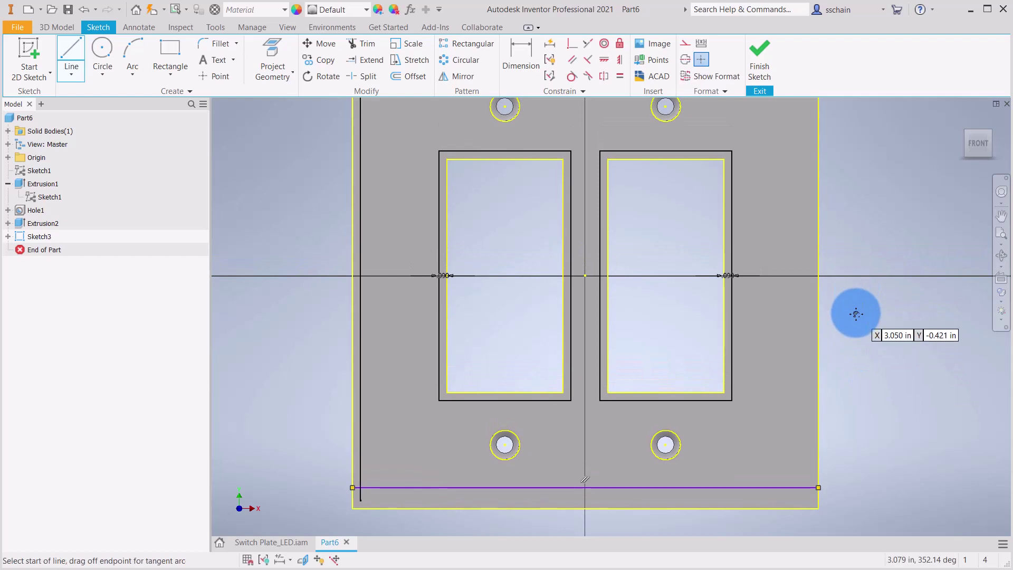
{"action": "key", "text": "Escape"}
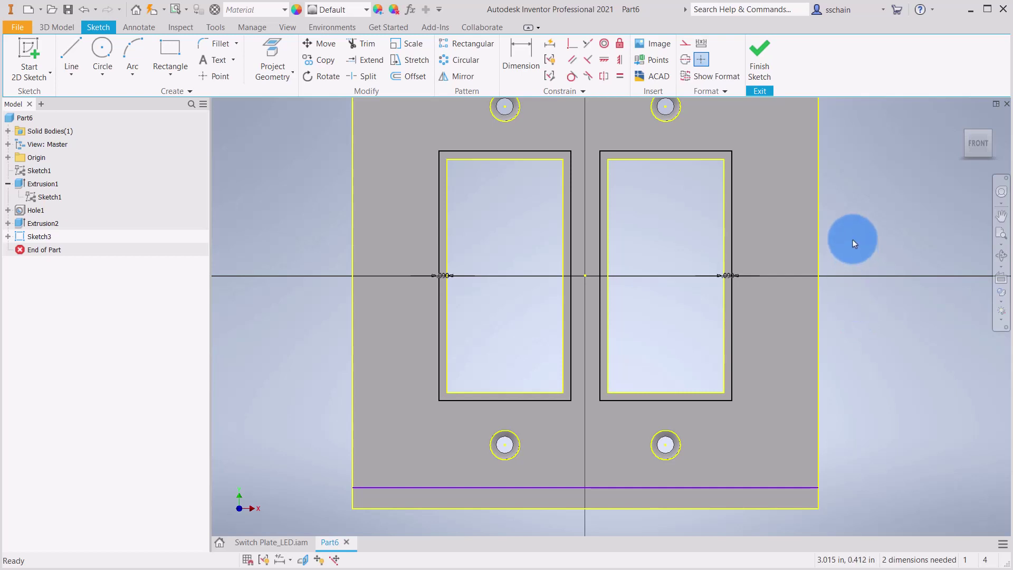
- Dimension the upper horizontal line .79 in from the top edge of the left opening's offset outline
{"action": "middle_click_drag", "start_coordinate": [852, 239], "coordinate": [828, 336]}
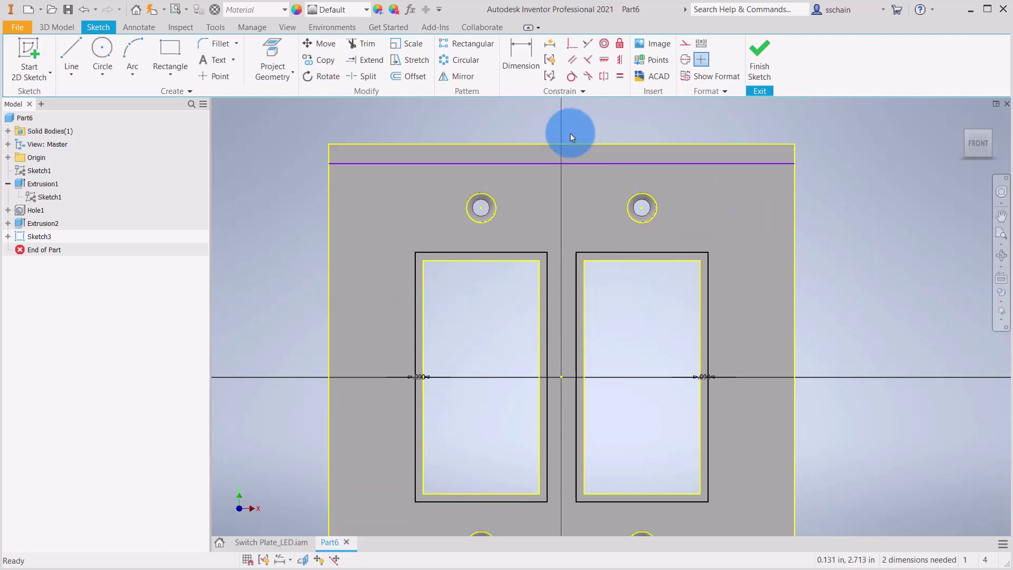
{"action": "left_click", "coordinate": [518, 62]}
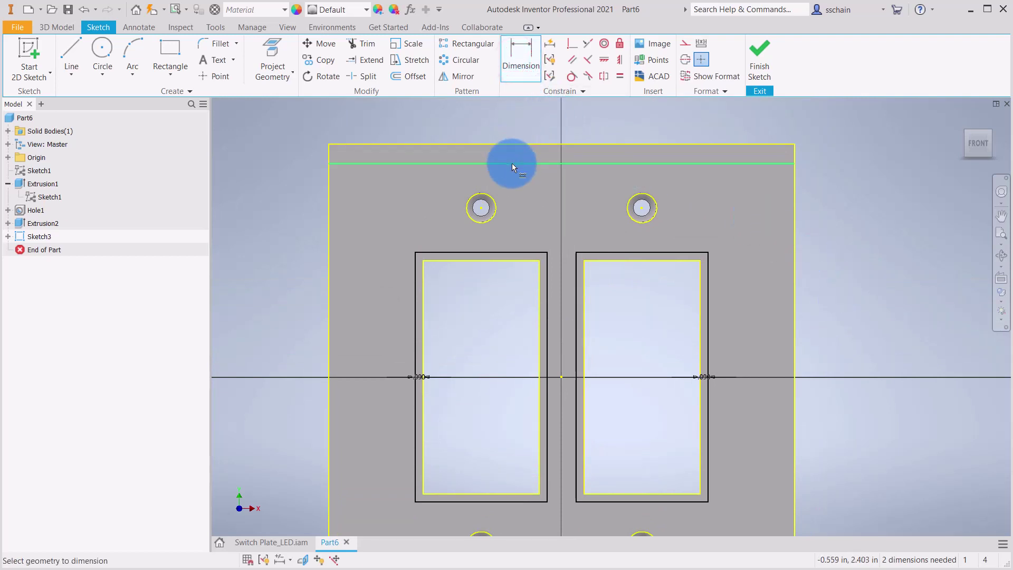
{"action": "left_click", "coordinate": [523, 252]}
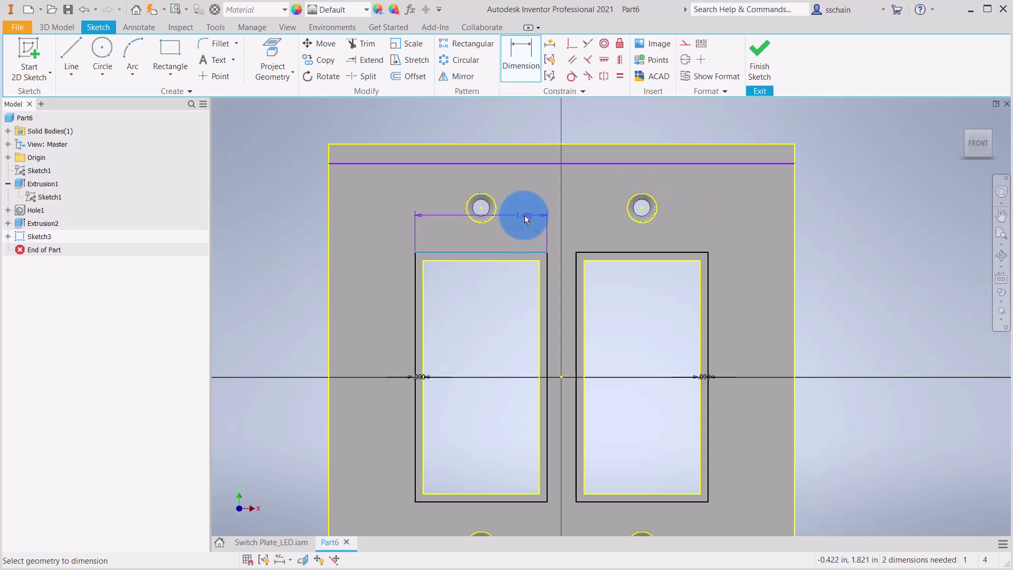
{"action": "left_click", "coordinate": [513, 164]}
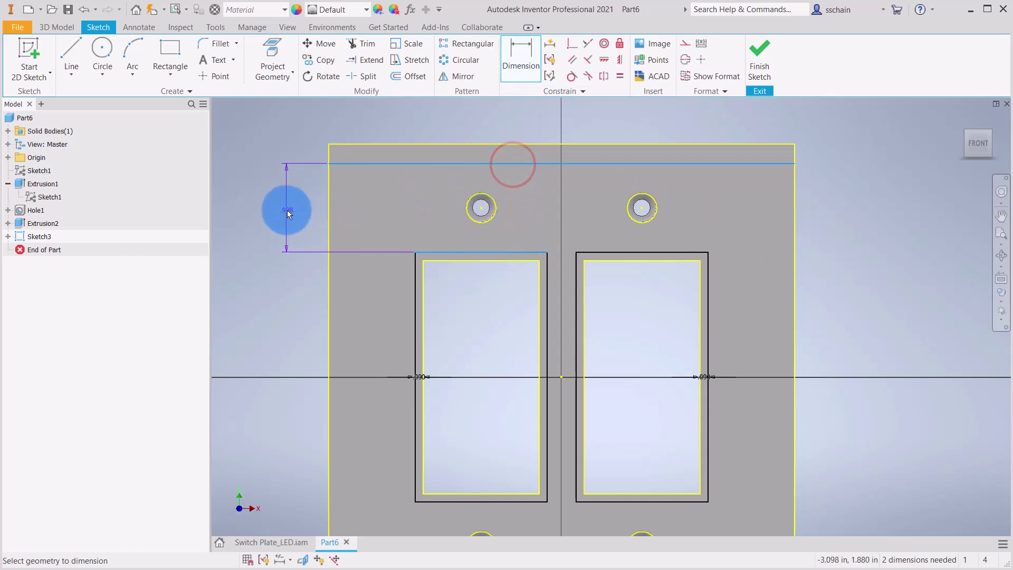
{"action": "left_click", "coordinate": [287, 210]}
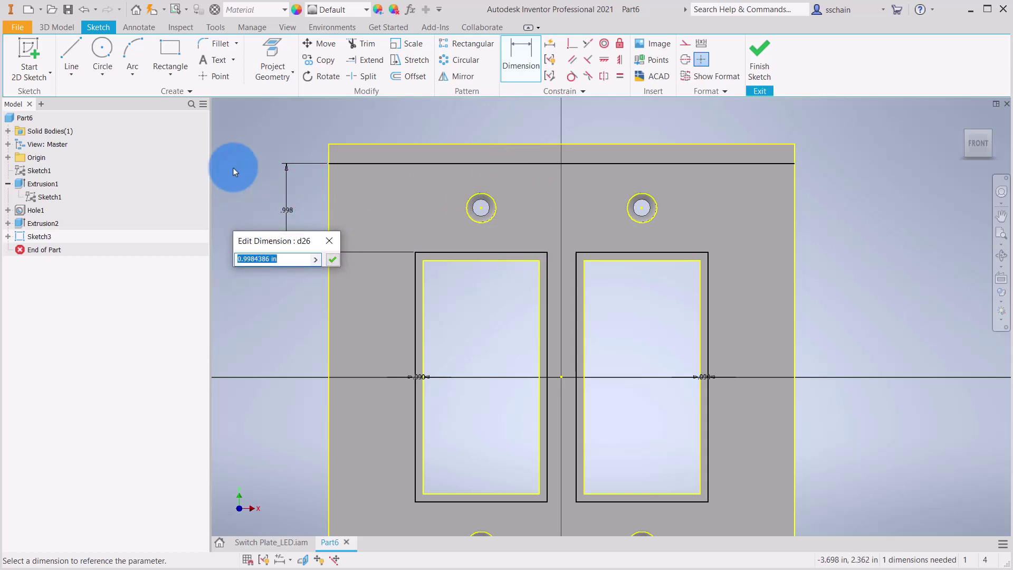
{"action": "type", "text": ".79"}
{"action": "key", "text": "Return"}
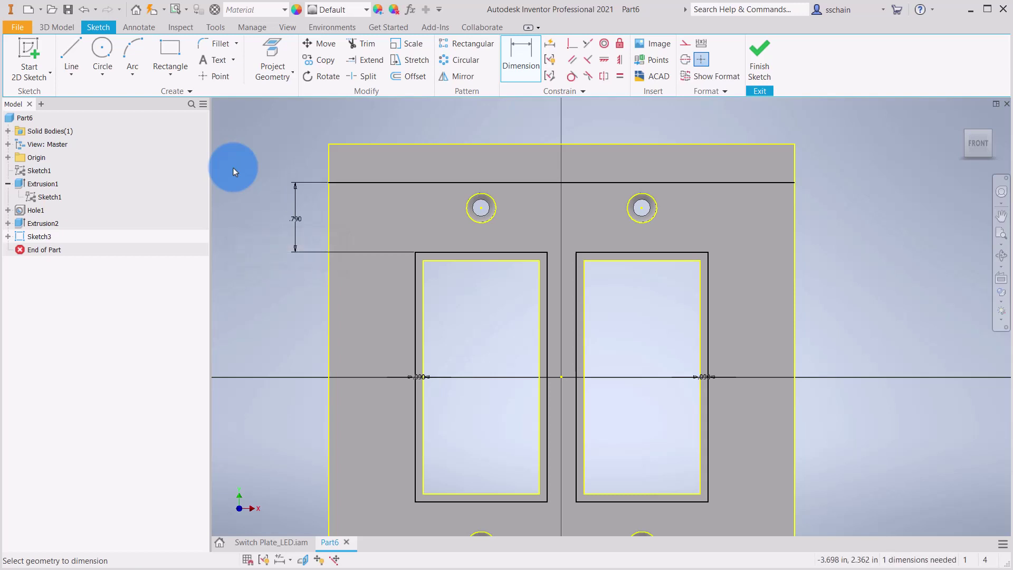
- Dimension the lower horizontal line .79 in from the bottom edge of the left opening's offset outline and finish the sketch
{"action": "middle_click_drag", "start_coordinate": [280, 380], "coordinate": [280, 211]}
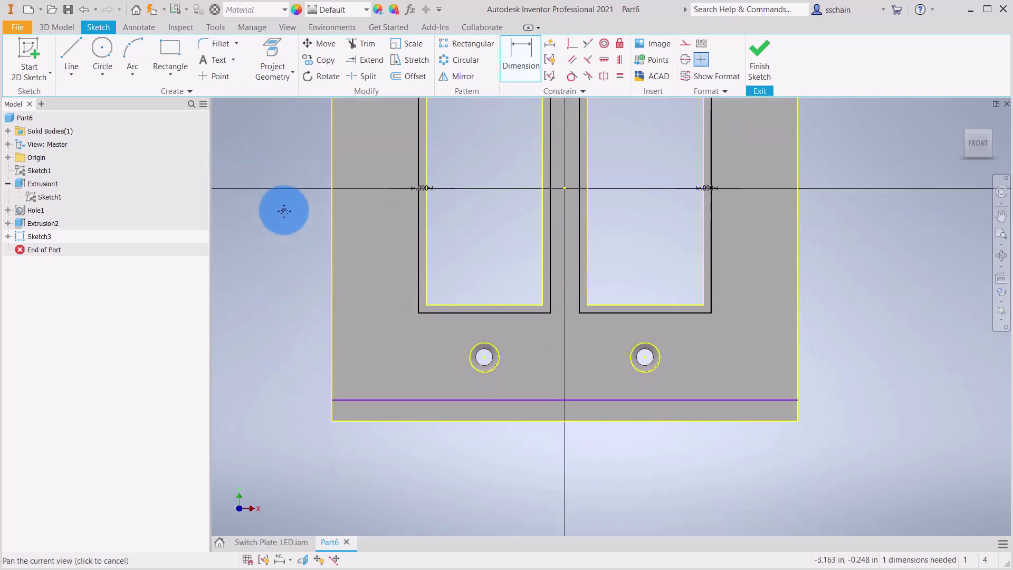
{"action": "left_click", "coordinate": [462, 313]}
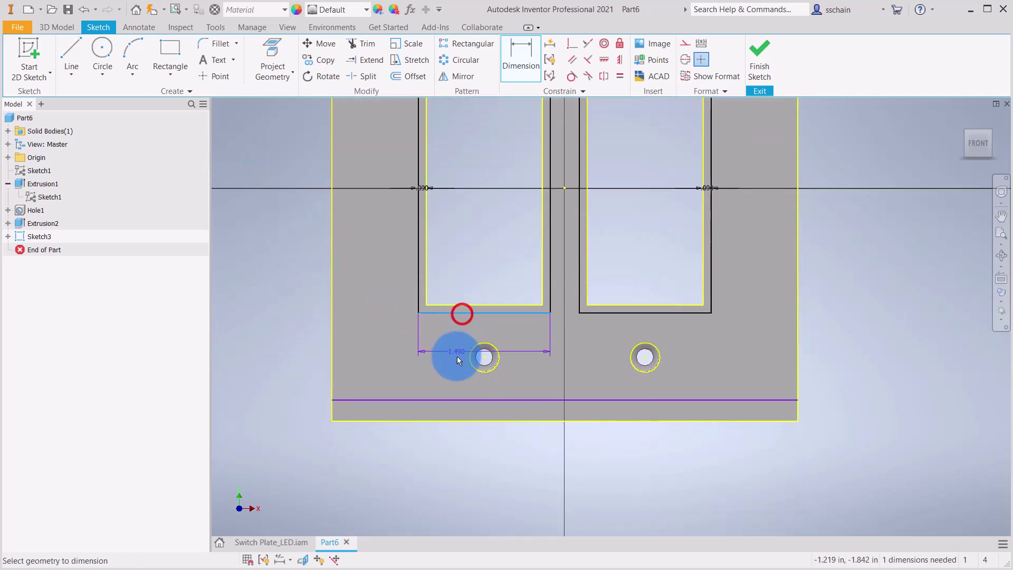
{"action": "left_click", "coordinate": [447, 400]}
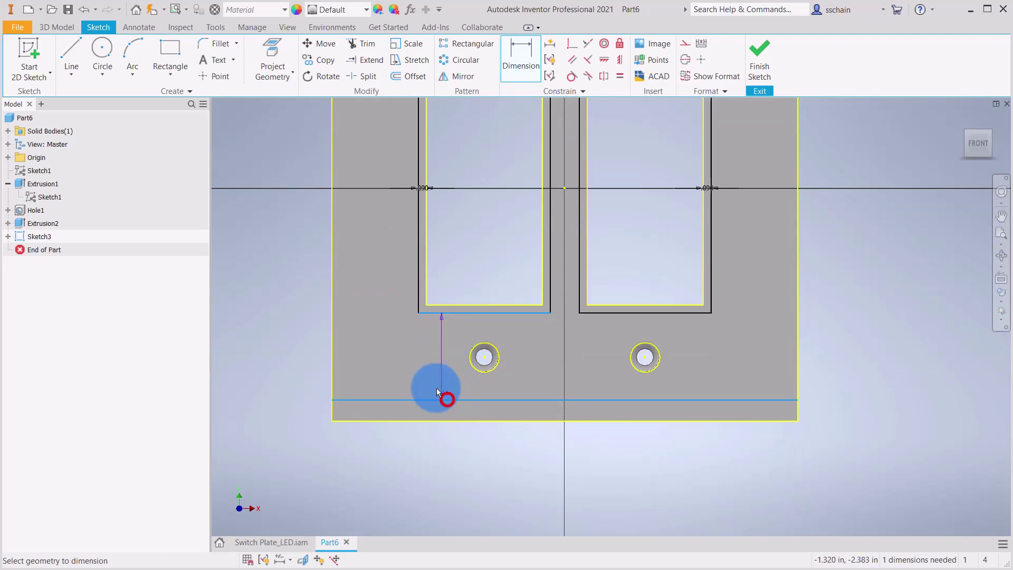
{"action": "left_click", "coordinate": [264, 351]}
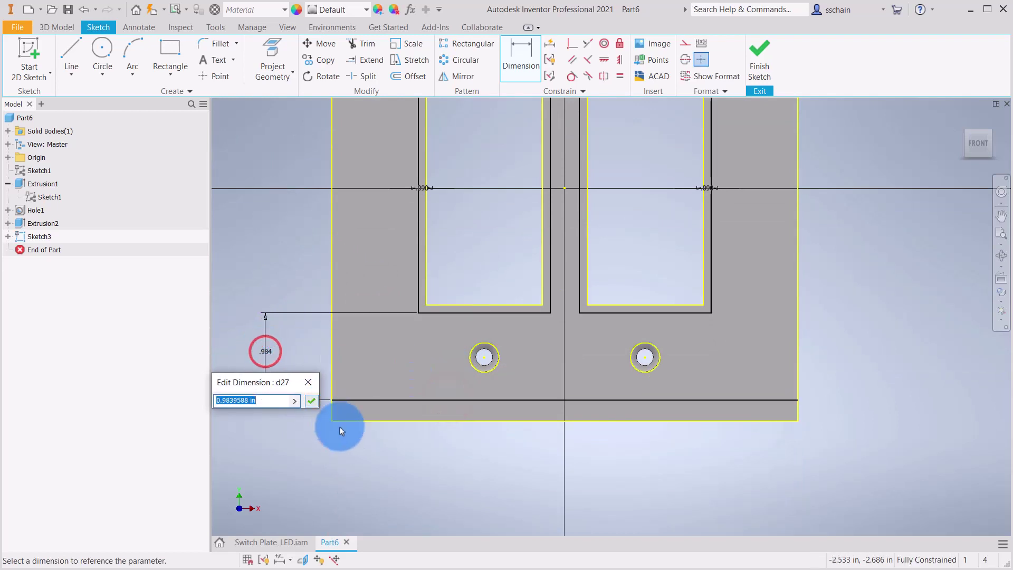
{"action": "scroll", "coordinate": [339, 425], "scroll_direction": "down", "scroll_amount": 3}
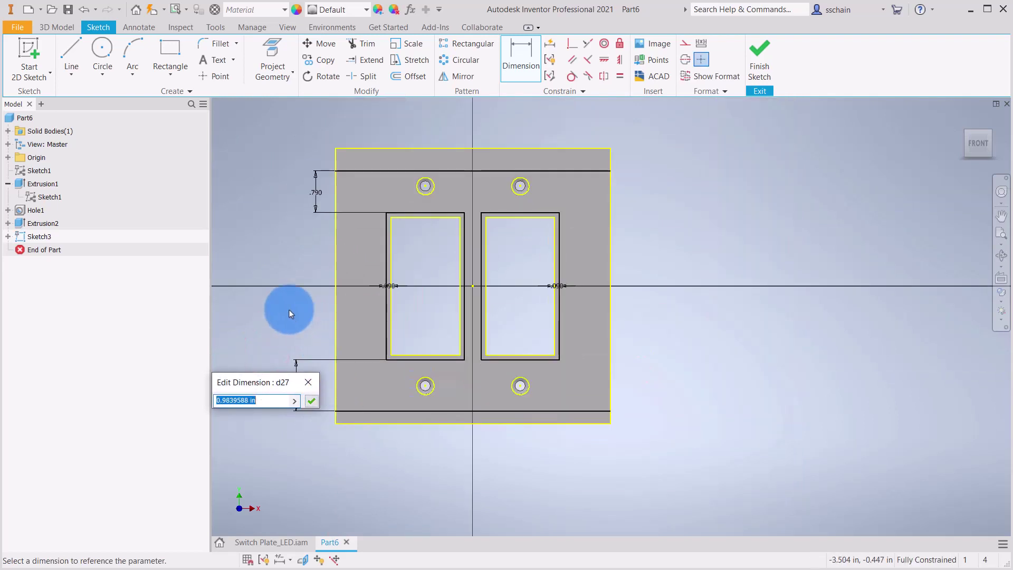
{"action": "type", "text": ".7"}
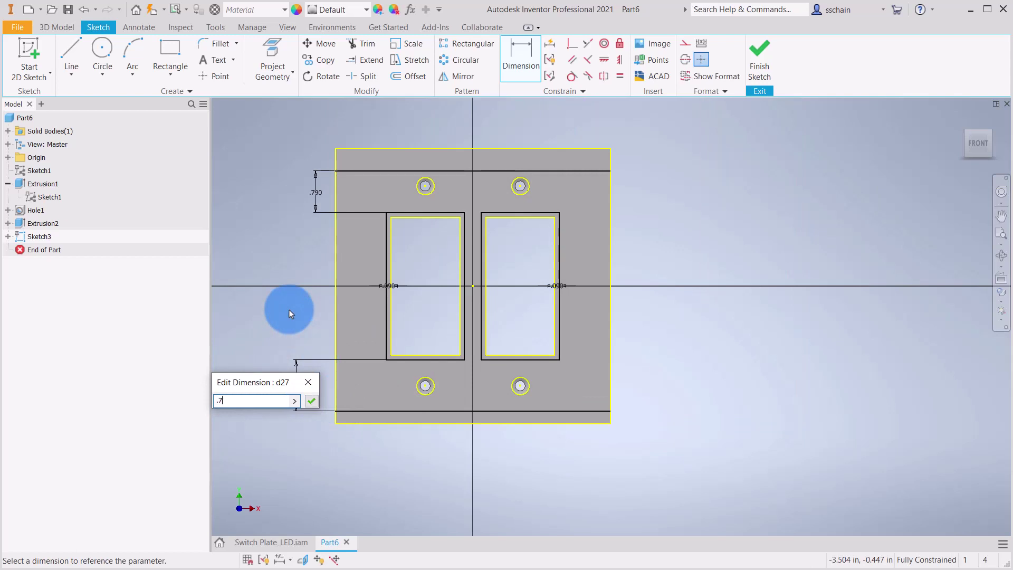
{"action": "type", "text": "9"}
{"action": "key", "text": "Return"}
{"action": "middle_click_drag", "start_coordinate": [301, 316], "coordinate": [353, 335]}
{"action": "left_click", "coordinate": [761, 58]}
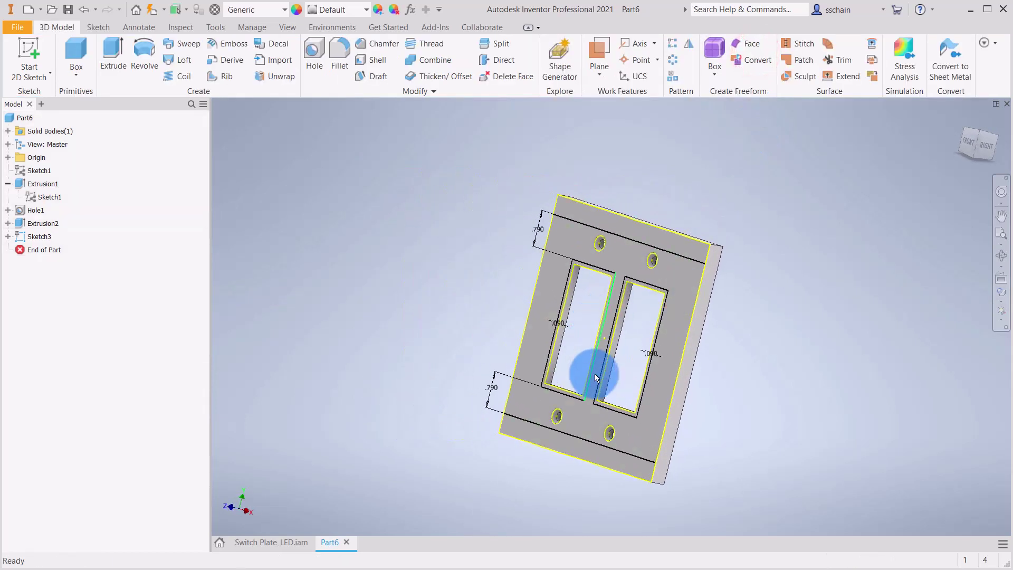
- Extrude the plate's upper and lower strips and the narrow frames around both openings outward from the front face by .09 in
{"action": "left_click", "coordinate": [113, 49]}
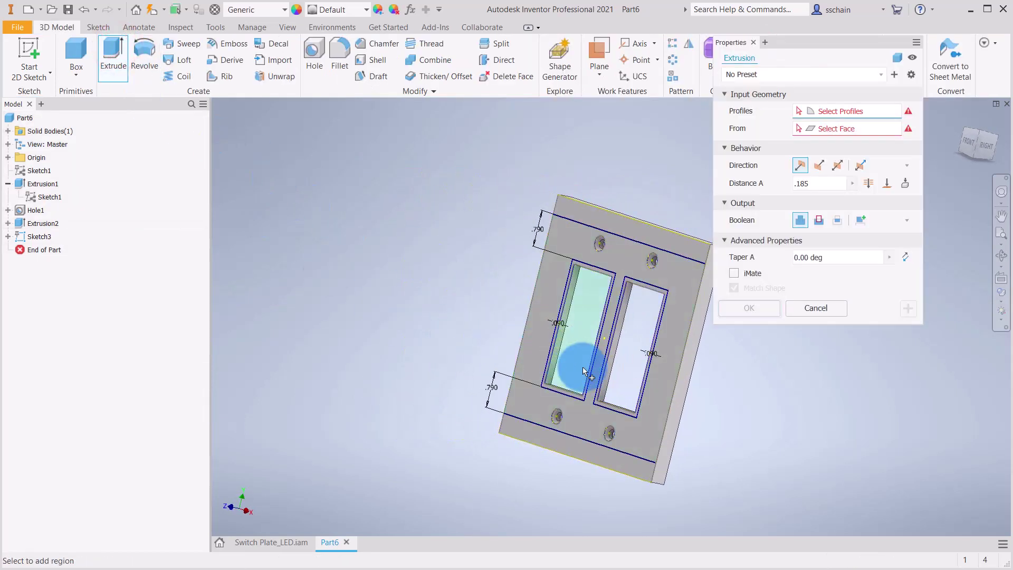
{"action": "left_click", "coordinate": [624, 226]}
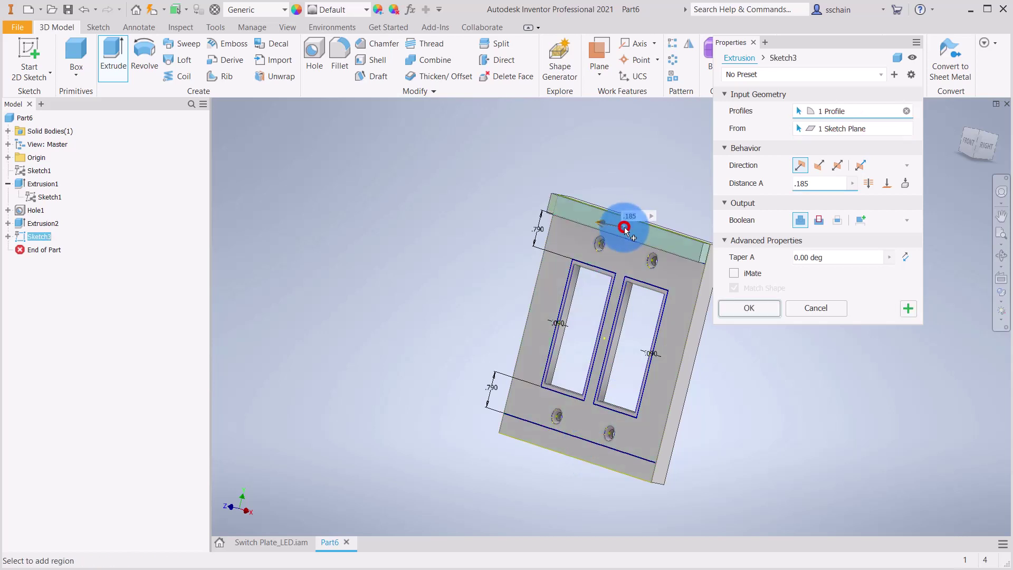
{"action": "left_click", "coordinate": [569, 448]}
{"action": "scroll", "coordinate": [594, 407], "scroll_direction": "up", "scroll_amount": 5}
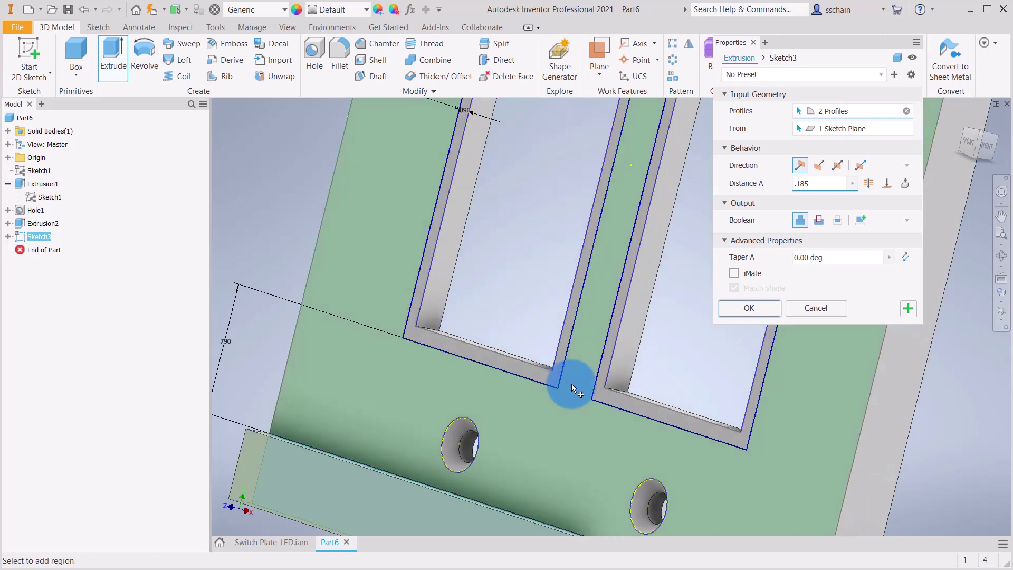
{"action": "left_click", "coordinate": [608, 398]}
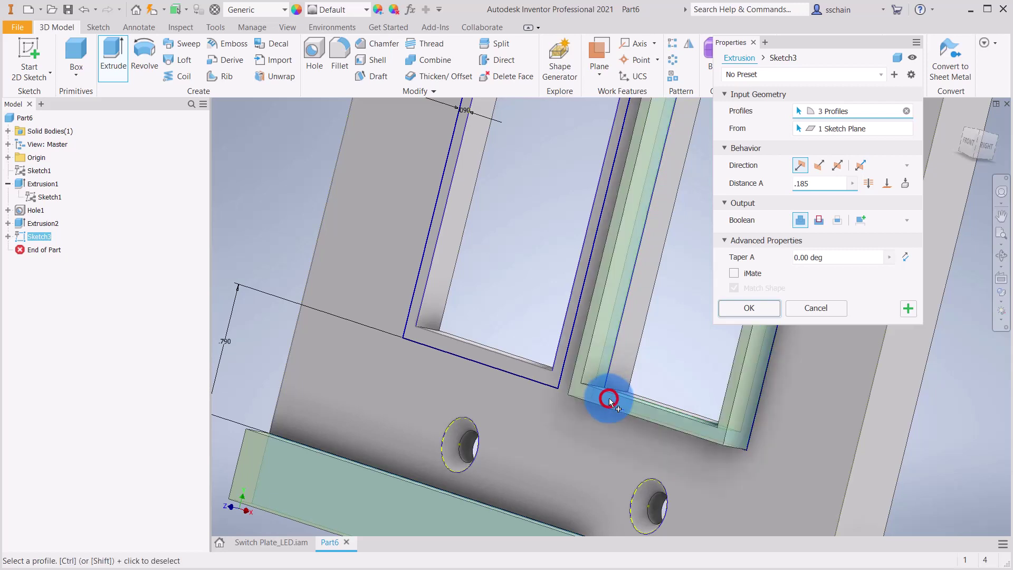
{"action": "left_click", "coordinate": [542, 374]}
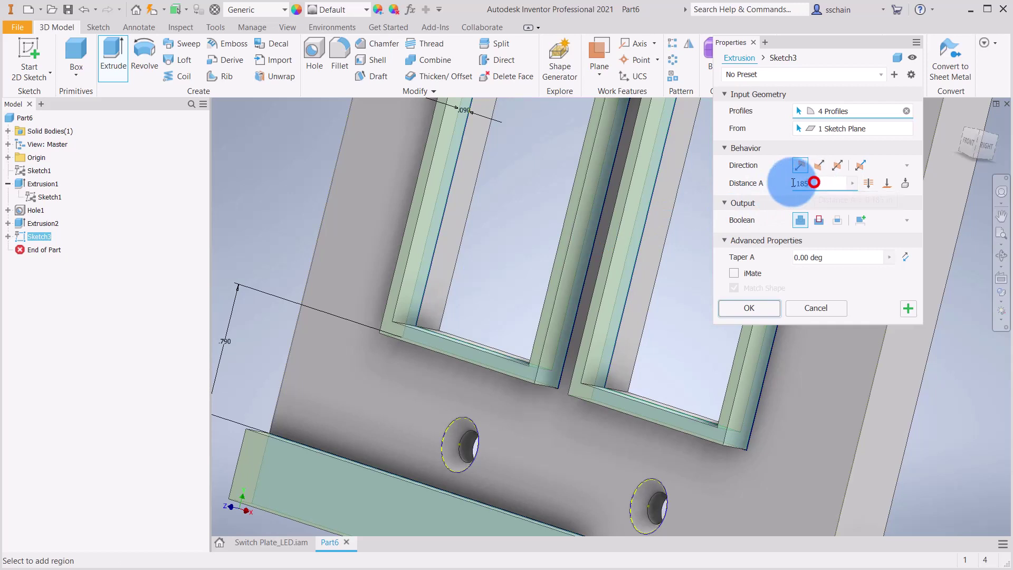
{"action": "key", "text": "BackSpace"}
{"action": "key", "text": "BackSpace"}
{"action": "key", "text": "BackSpace"}
{"action": "type", "text": "09"}
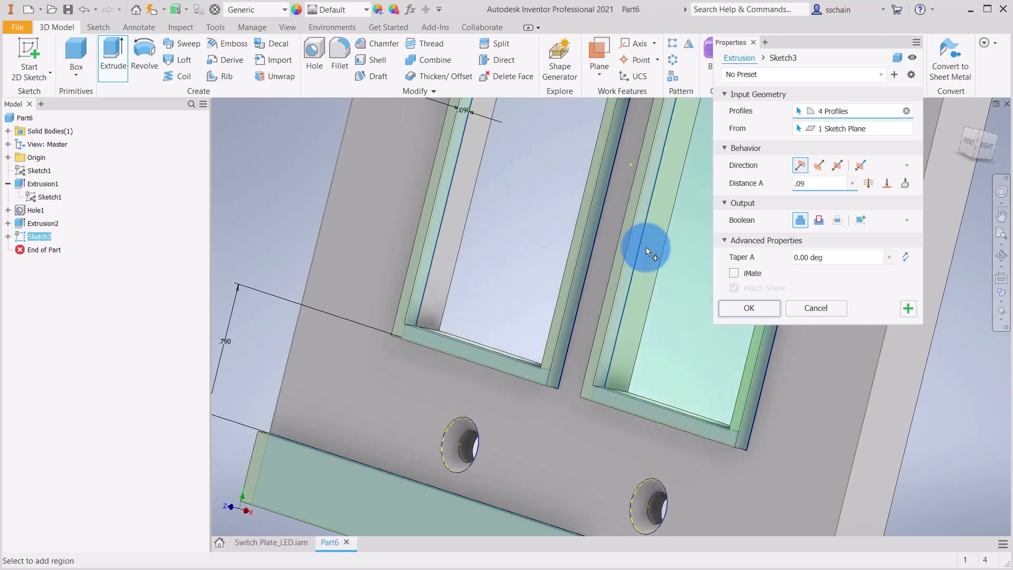
{"action": "left_click", "coordinate": [748, 308]}
- Begin a constant-radius fillet on the four inner corner edges of the left opening
{"action": "scroll", "coordinate": [692, 341], "scroll_direction": "down", "scroll_amount": 3}
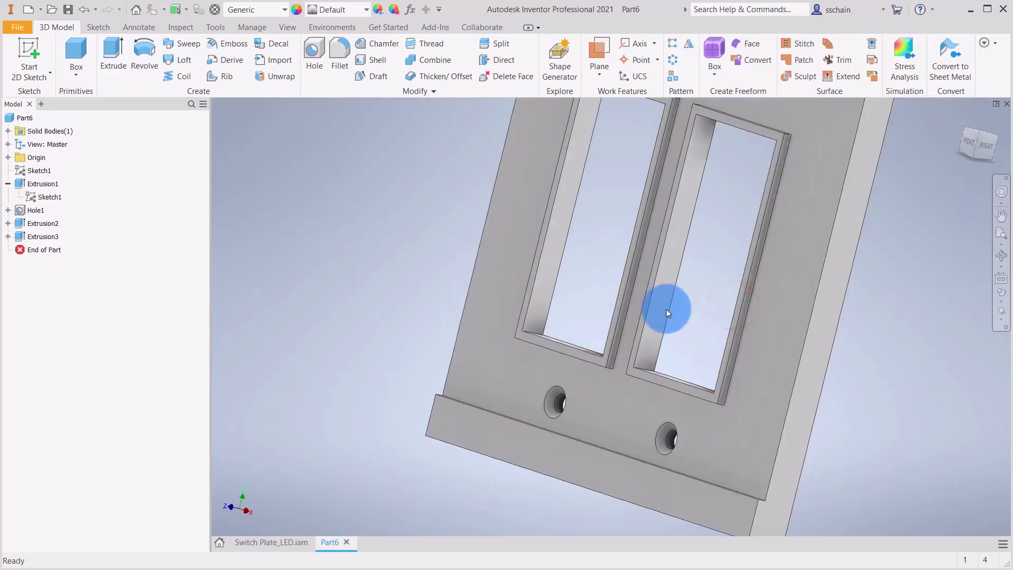
{"action": "middle_click_drag", "start_coordinate": [602, 225], "coordinate": [465, 233]}
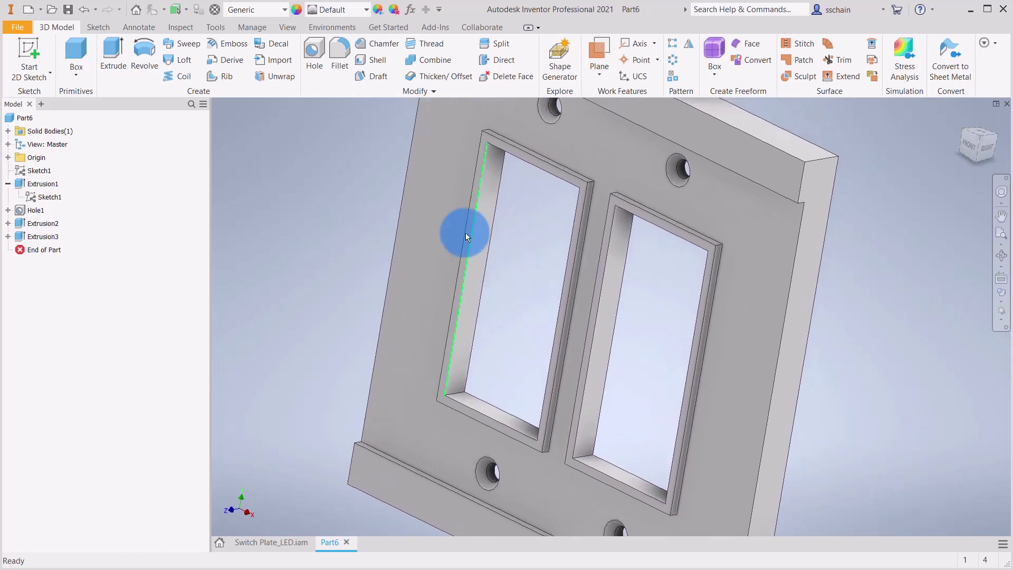
{"action": "left_click", "coordinate": [339, 48]}
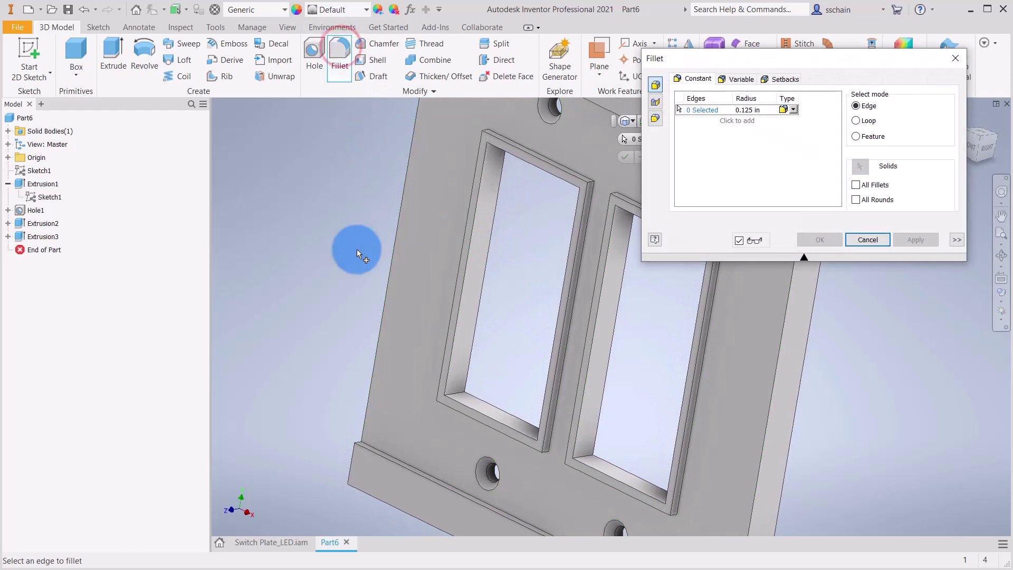
{"action": "left_click", "coordinate": [458, 391]}
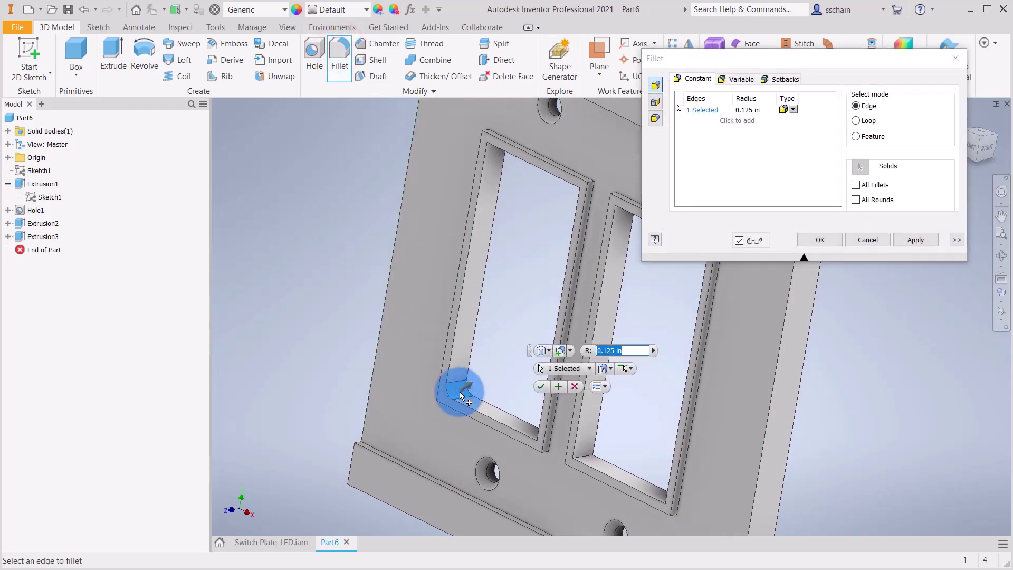
{"action": "left_click", "coordinate": [552, 440]}
{"action": "middle_click_drag", "start_coordinate": [536, 439], "coordinate": [436, 414], "text": "shift"}
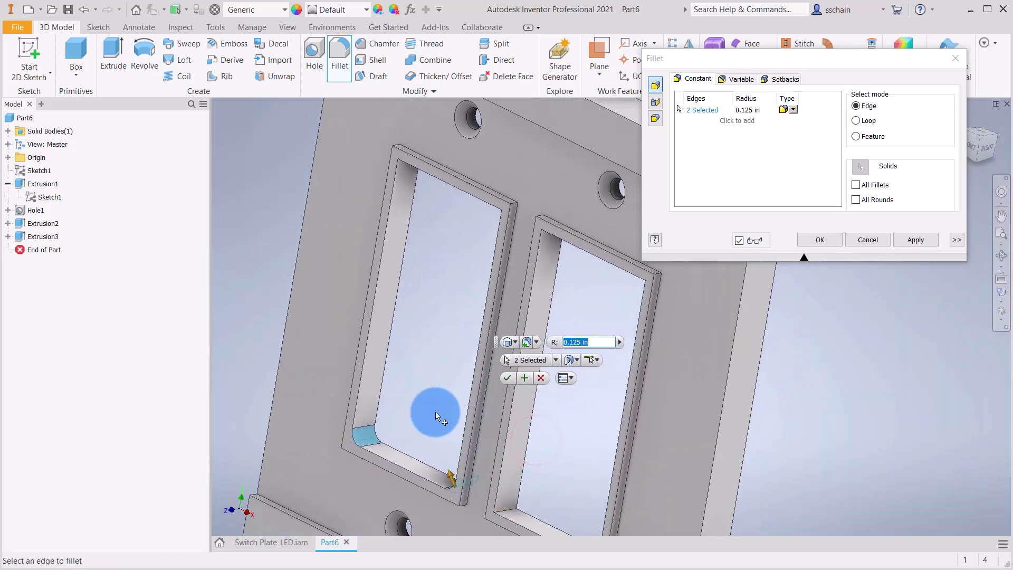
{"action": "scroll", "coordinate": [404, 155], "scroll_direction": "up", "scroll_amount": 2}
{"action": "left_click", "coordinate": [404, 157]}
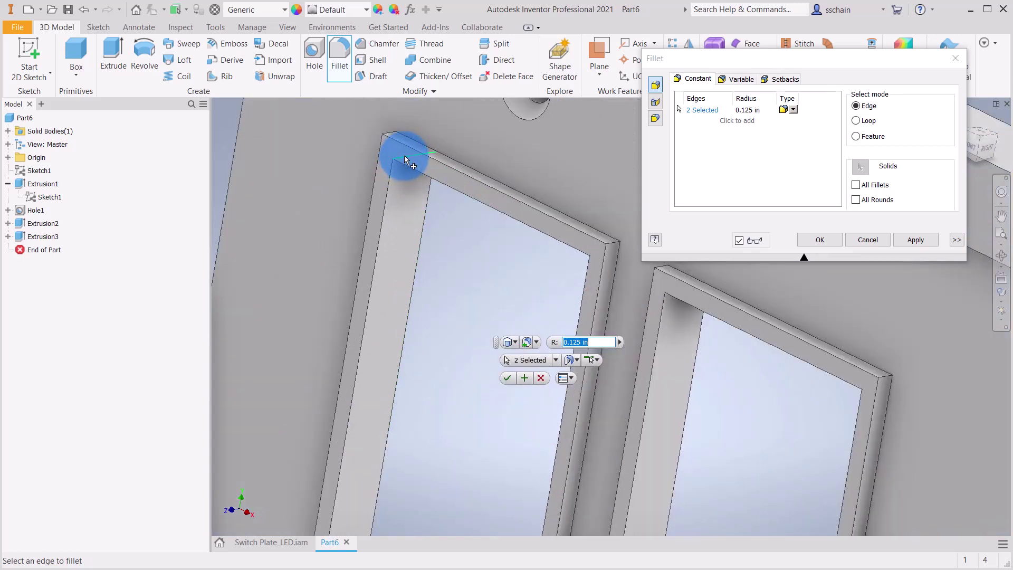
{"action": "left_click", "coordinate": [594, 254]}
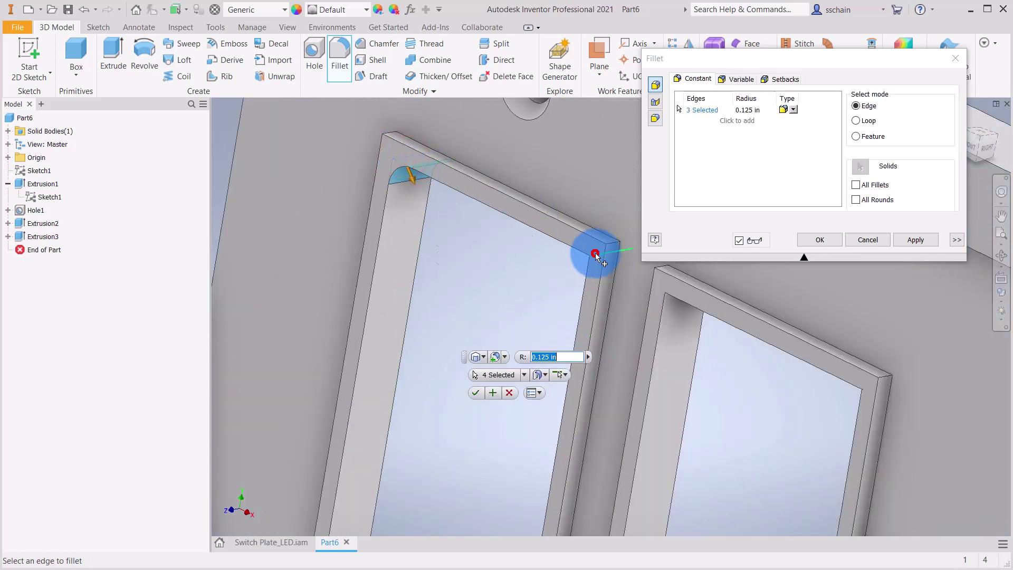
- Add the right opening's four inner corner edges to the fillet and apply it with a .06 in radius
{"action": "left_click", "coordinate": [682, 295]}
{"action": "left_click", "coordinate": [870, 383]}
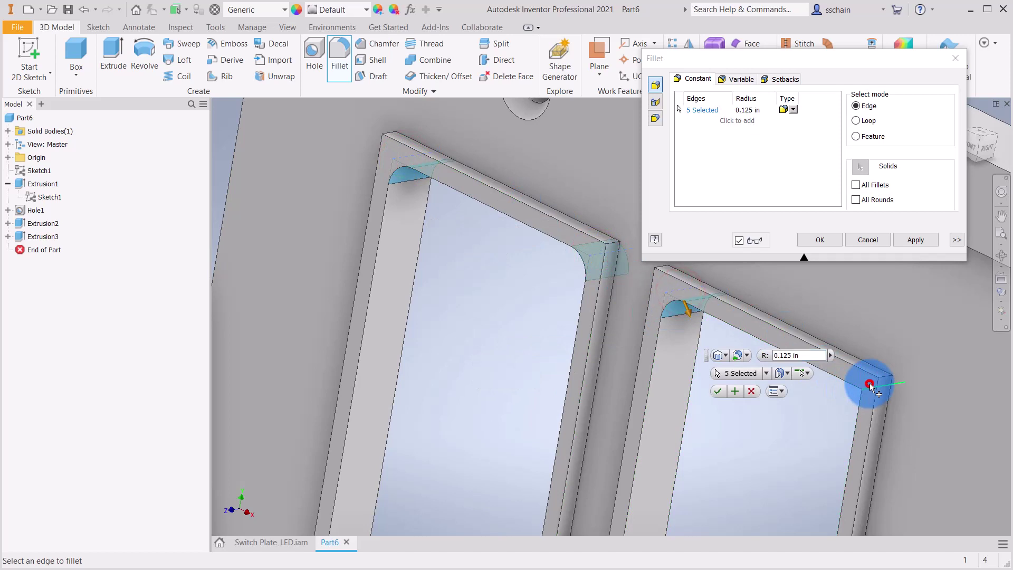
{"action": "middle_click_drag", "start_coordinate": [758, 436], "coordinate": [610, 38]}
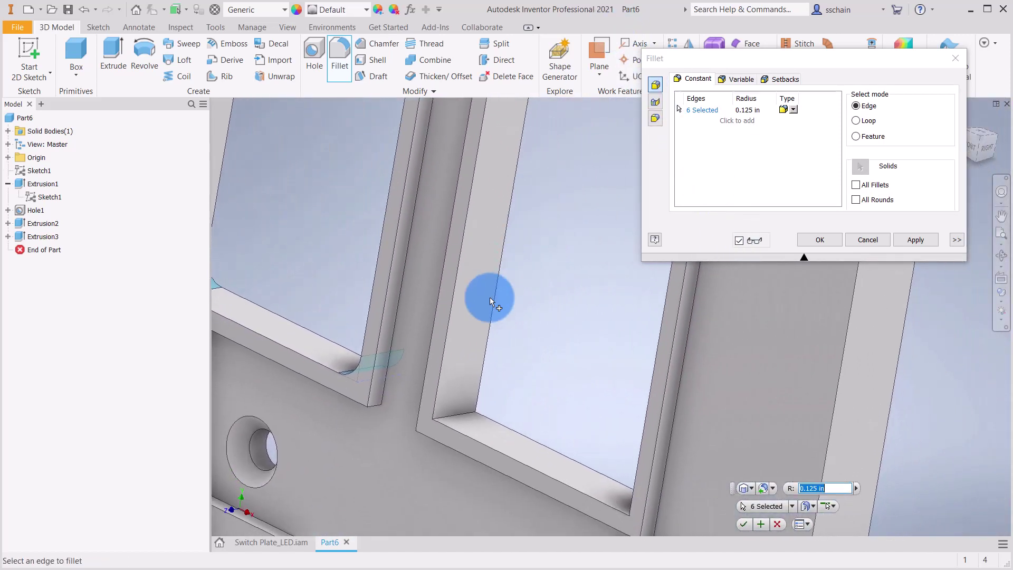
{"action": "left_click", "coordinate": [459, 425]}
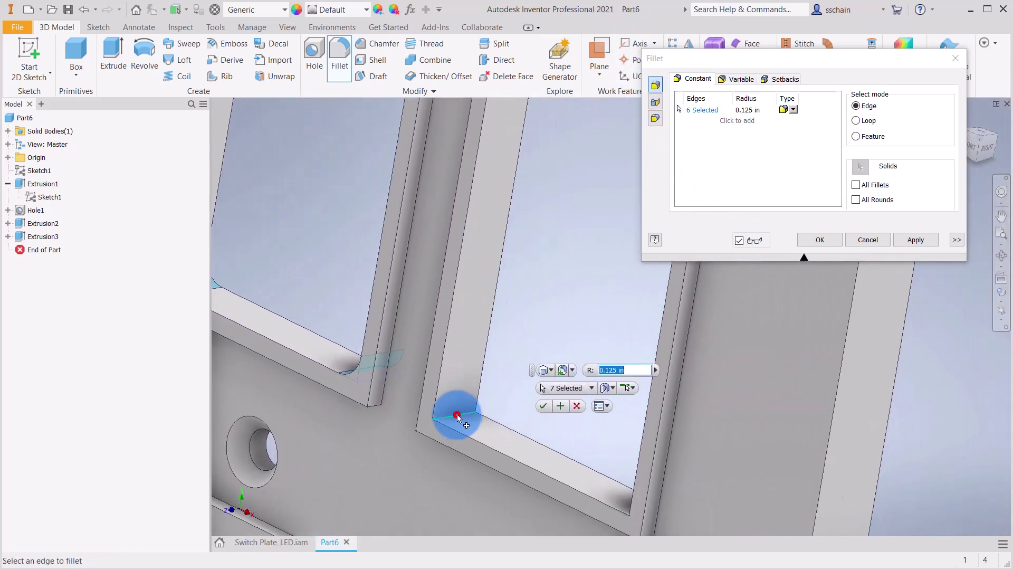
{"action": "left_click", "coordinate": [637, 516]}
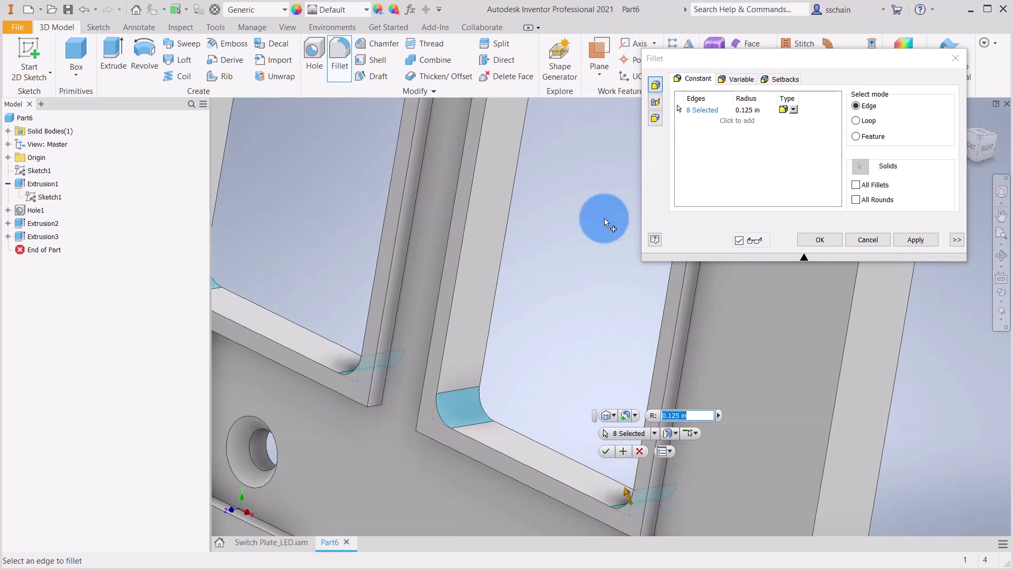
{"action": "scroll", "coordinate": [562, 287], "scroll_direction": "down", "scroll_amount": 3}
{"action": "middle_click_drag", "start_coordinate": [550, 205], "coordinate": [528, 279]}
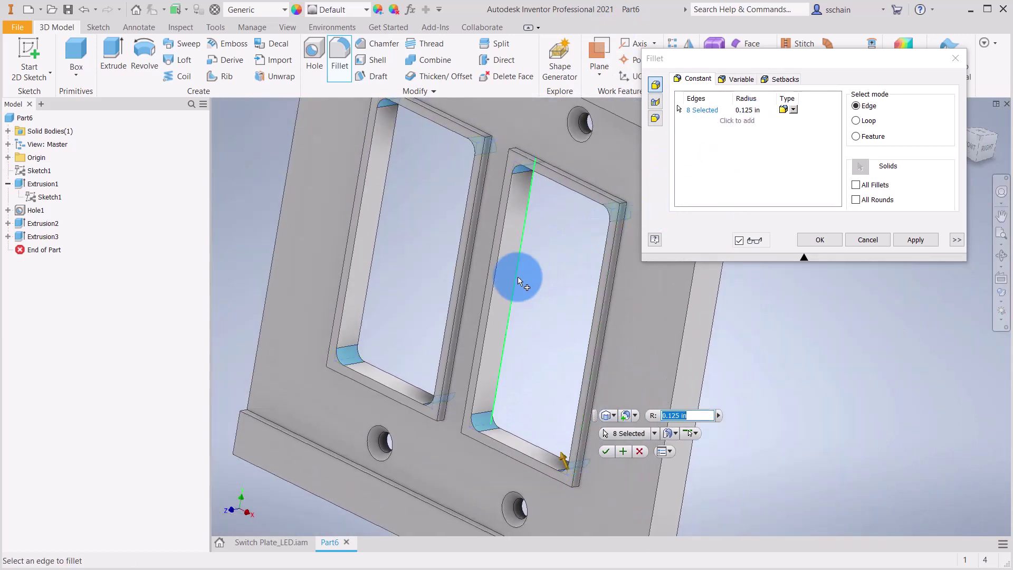
{"action": "type", "text": ".06"}
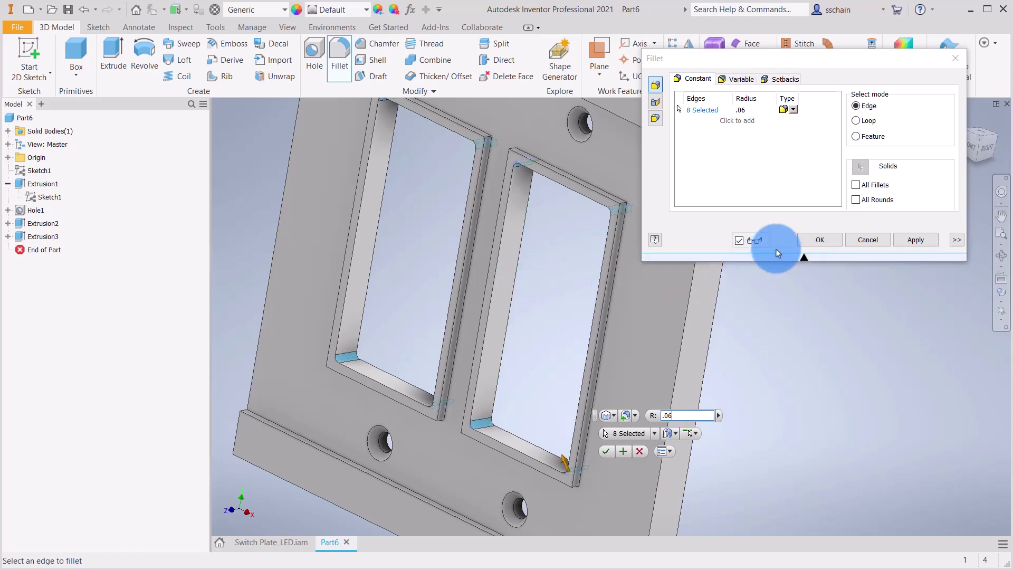
{"action": "left_click", "coordinate": [815, 241]}
- Fillet the plate's four outer corner edges with a .06 in radius
{"action": "scroll", "coordinate": [821, 342], "scroll_direction": "down", "scroll_amount": 3}
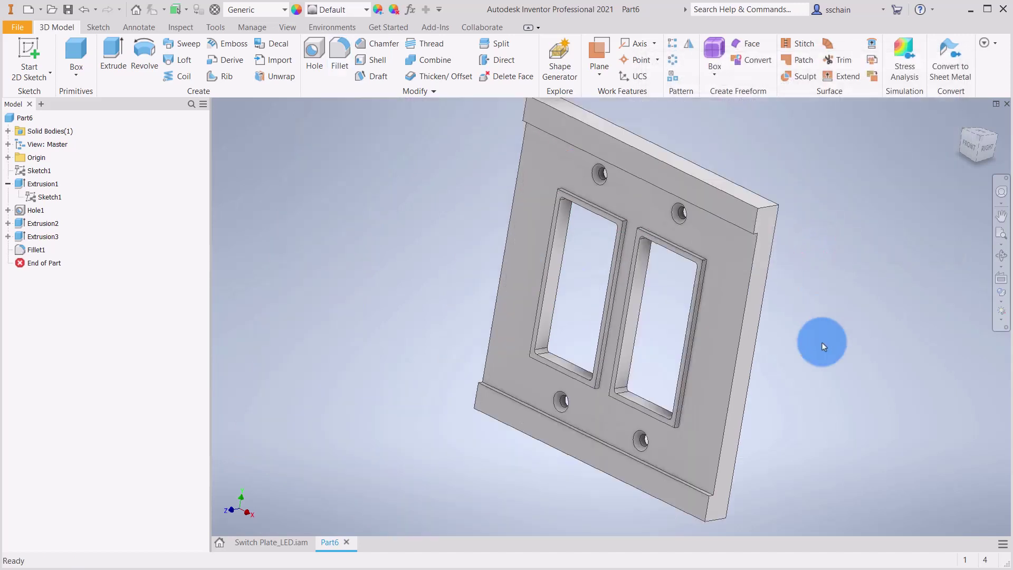
{"action": "middle_click_drag", "start_coordinate": [662, 334], "coordinate": [587, 334]}
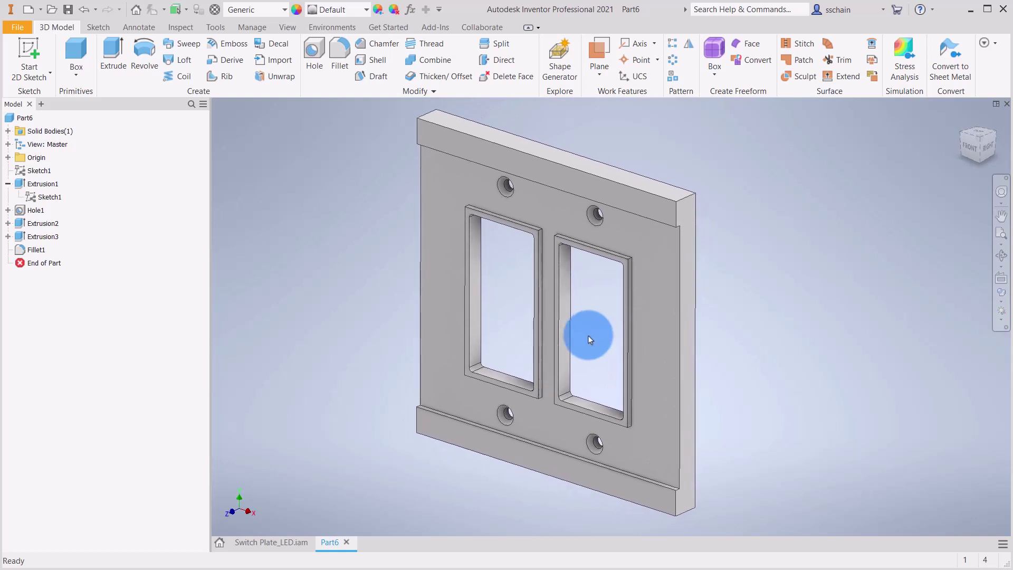
{"action": "left_click", "coordinate": [339, 48]}
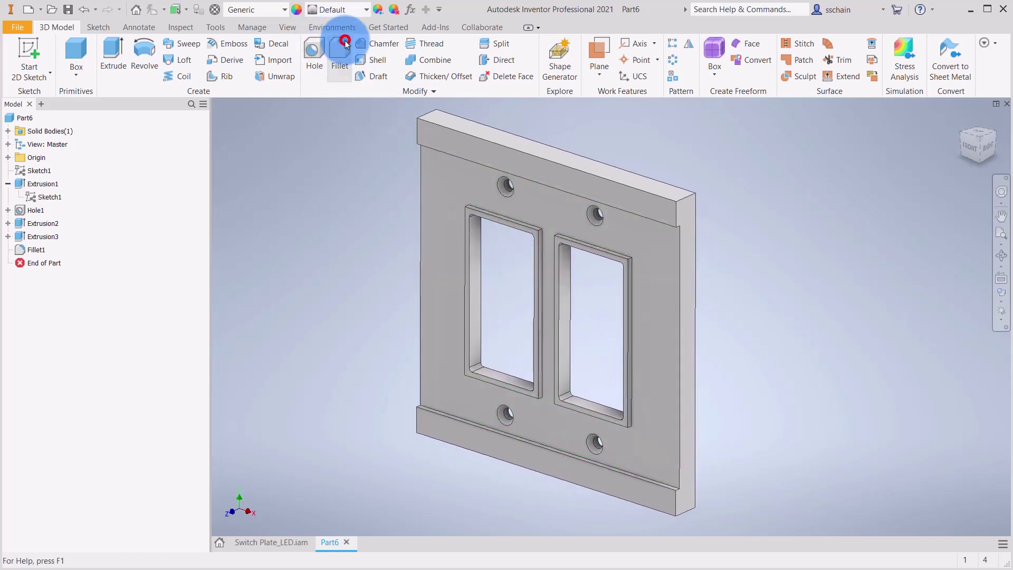
{"action": "left_click", "coordinate": [429, 430]}
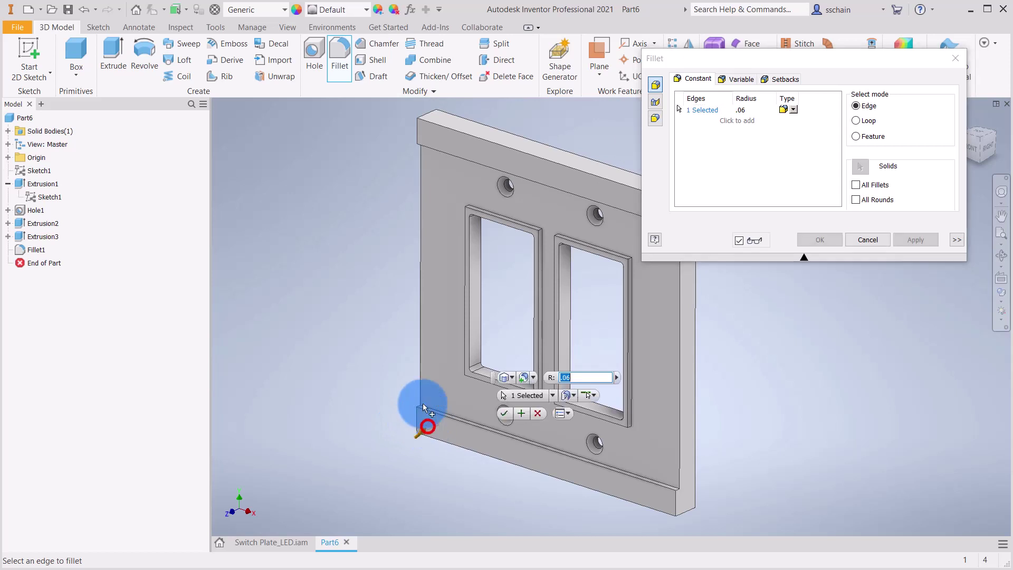
{"action": "middle_click_drag", "start_coordinate": [377, 314], "coordinate": [323, 337]}
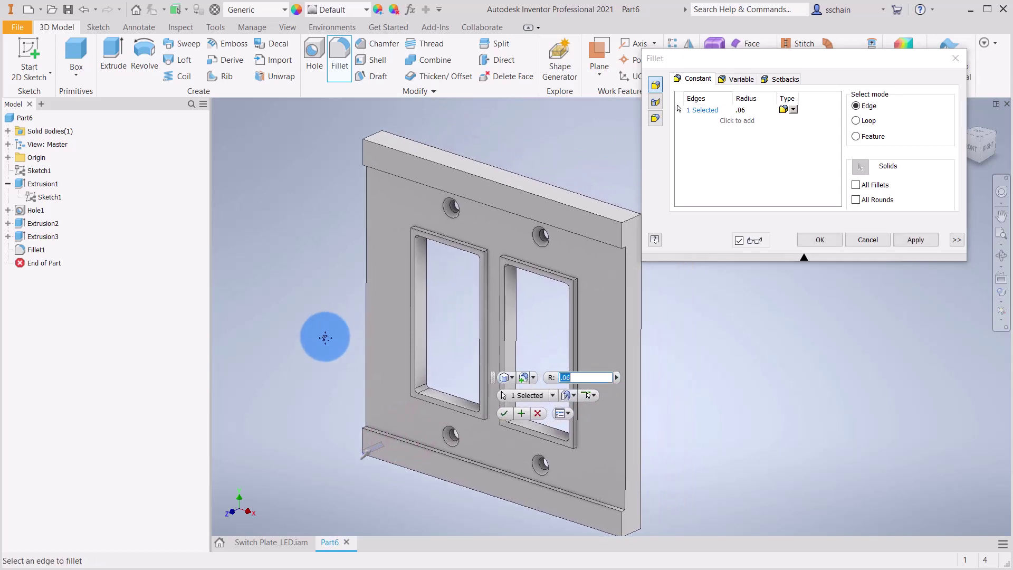
{"action": "left_click", "coordinate": [383, 142]}
{"action": "left_click", "coordinate": [626, 218]}
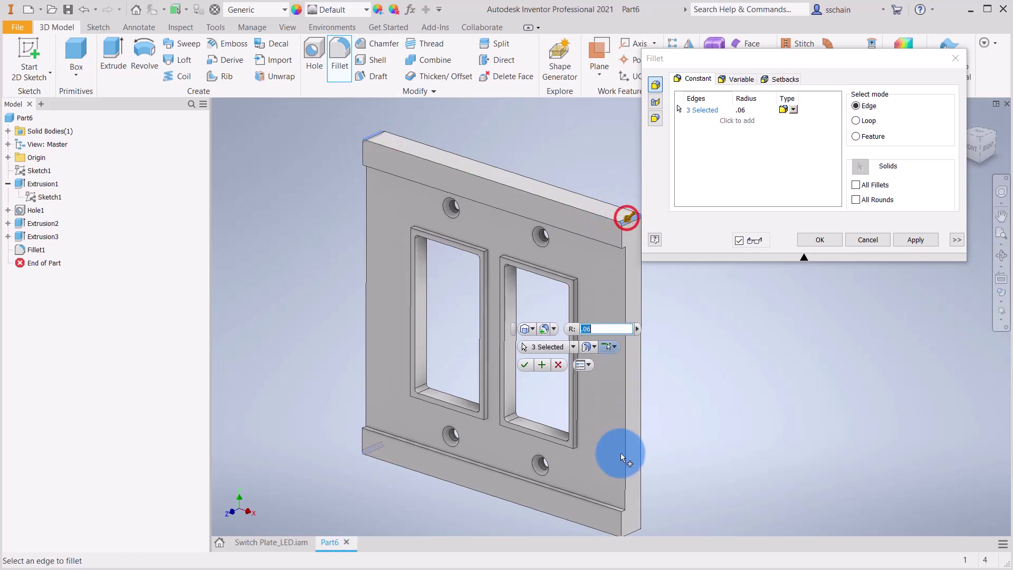
{"action": "left_click", "coordinate": [632, 529]}
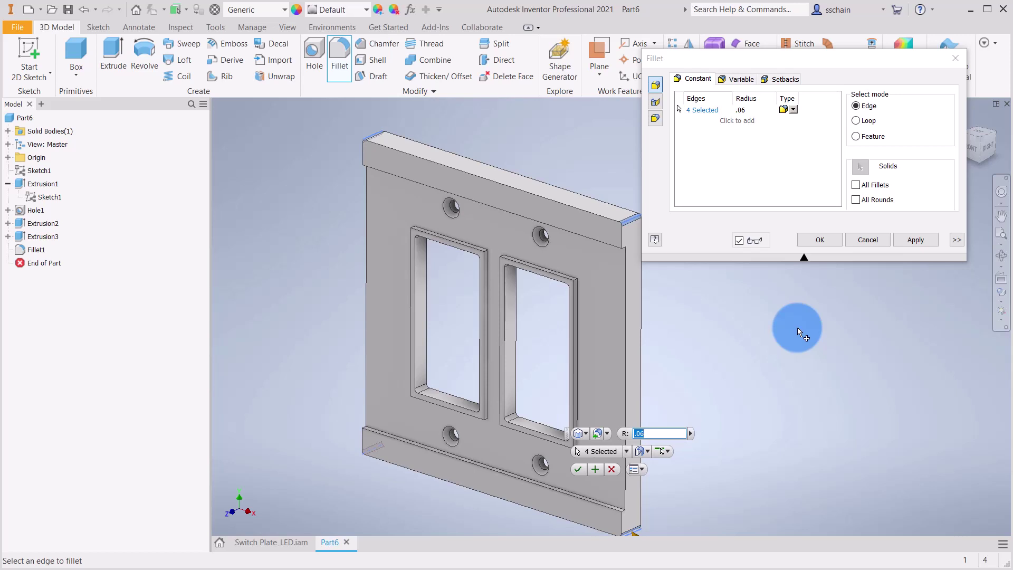
{"action": "left_click", "coordinate": [820, 240]}
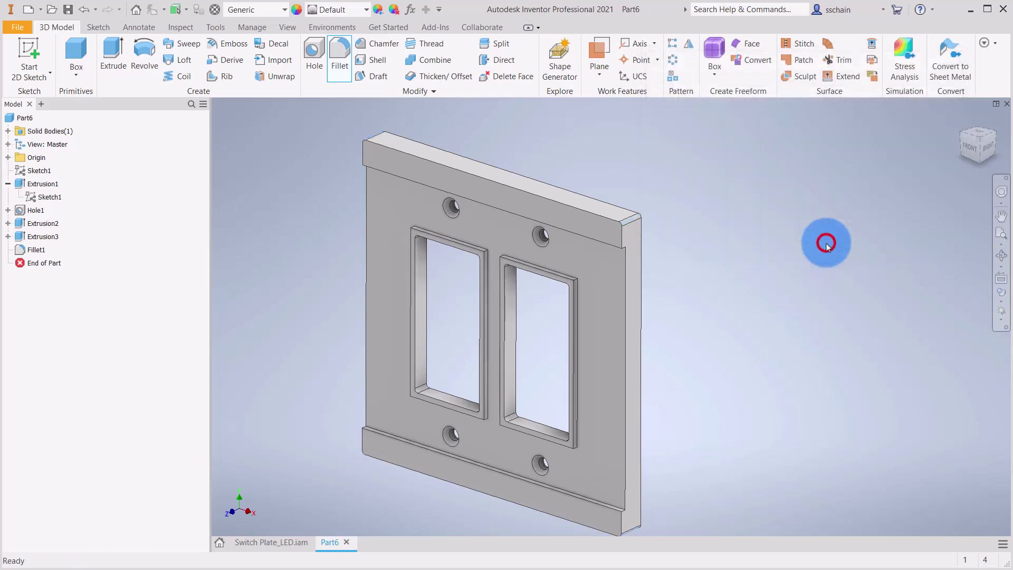
- On the recessed back face, sketch a rectangle about 0.175 in wide and 0.518 in tall near the upper-left corner
{"action": "middle_click_drag", "start_coordinate": [802, 249], "coordinate": [816, 240]}
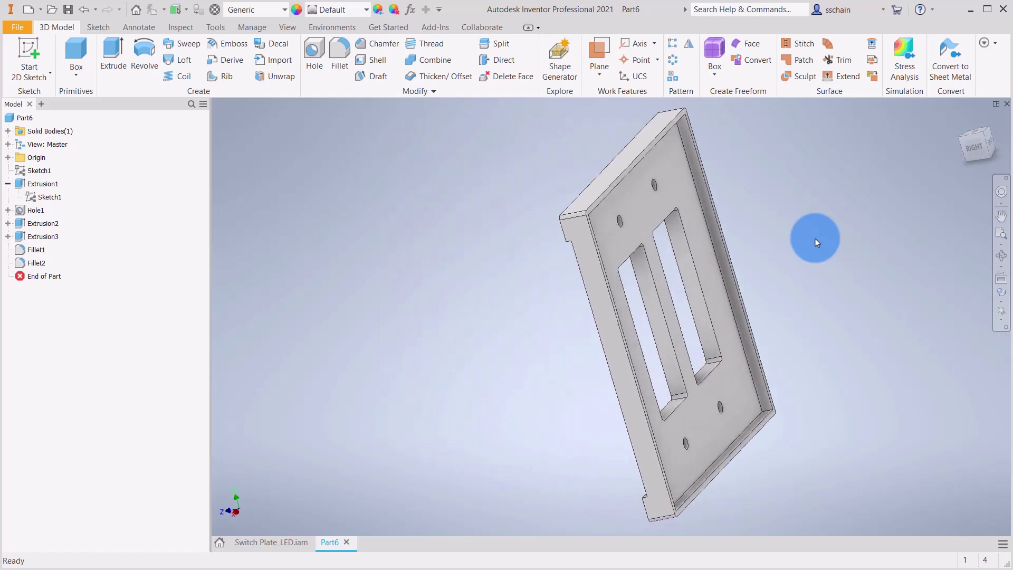
{"action": "left_click", "coordinate": [24, 49]}
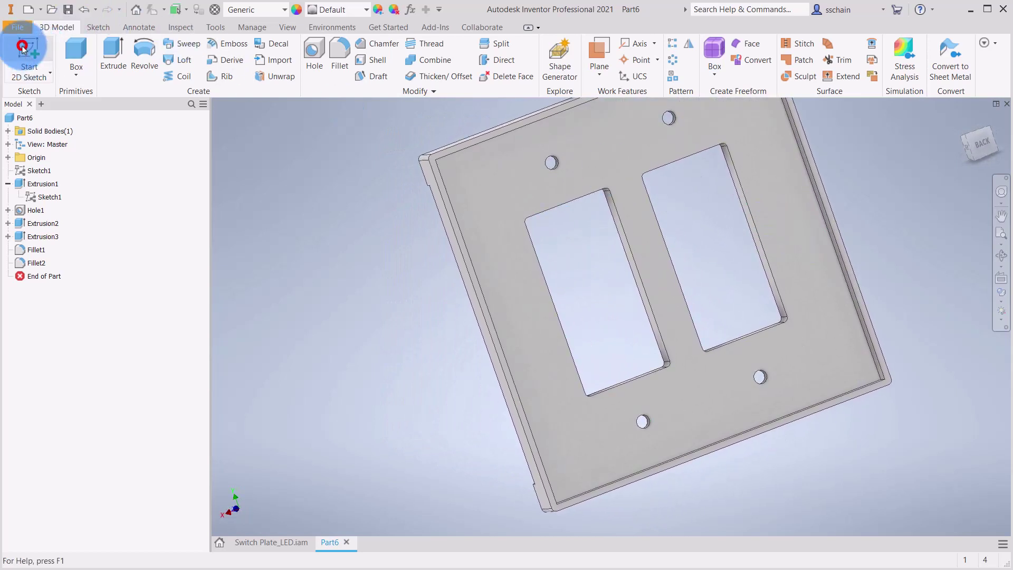
{"action": "left_click", "coordinate": [485, 191]}
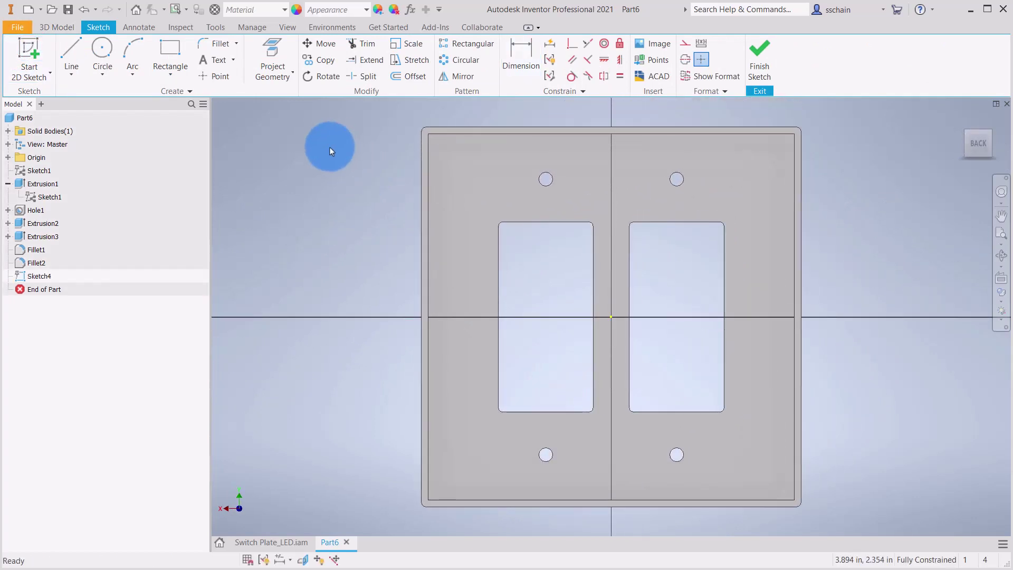
{"action": "left_click", "coordinate": [170, 48]}
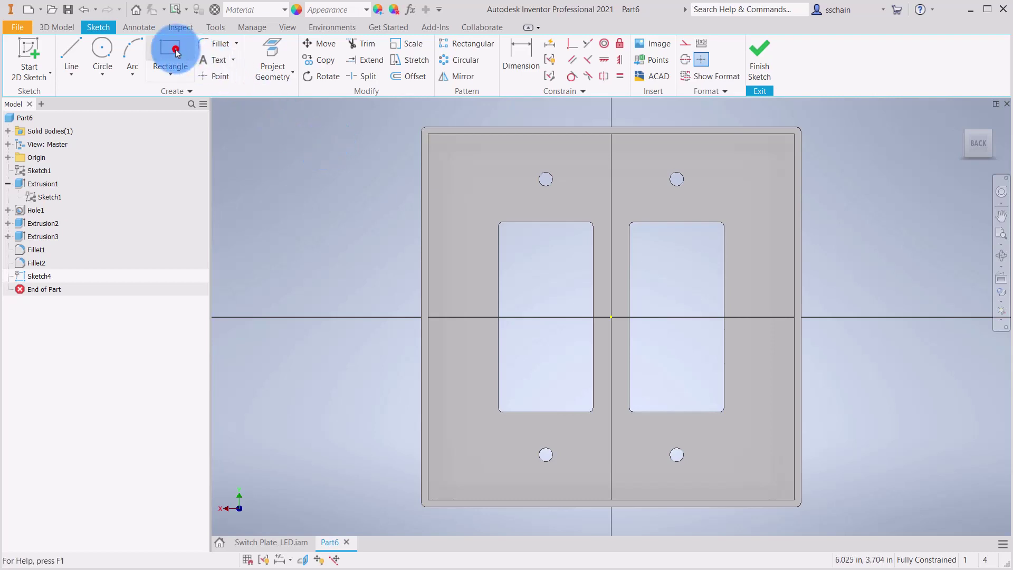
{"action": "left_click", "coordinate": [440, 167]}
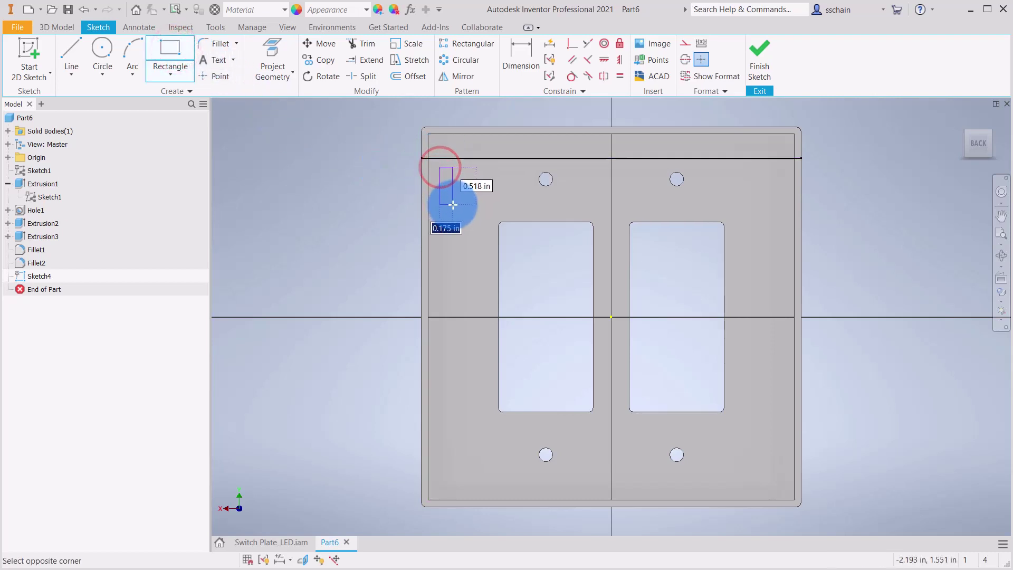
{"action": "left_click", "coordinate": [453, 205]}
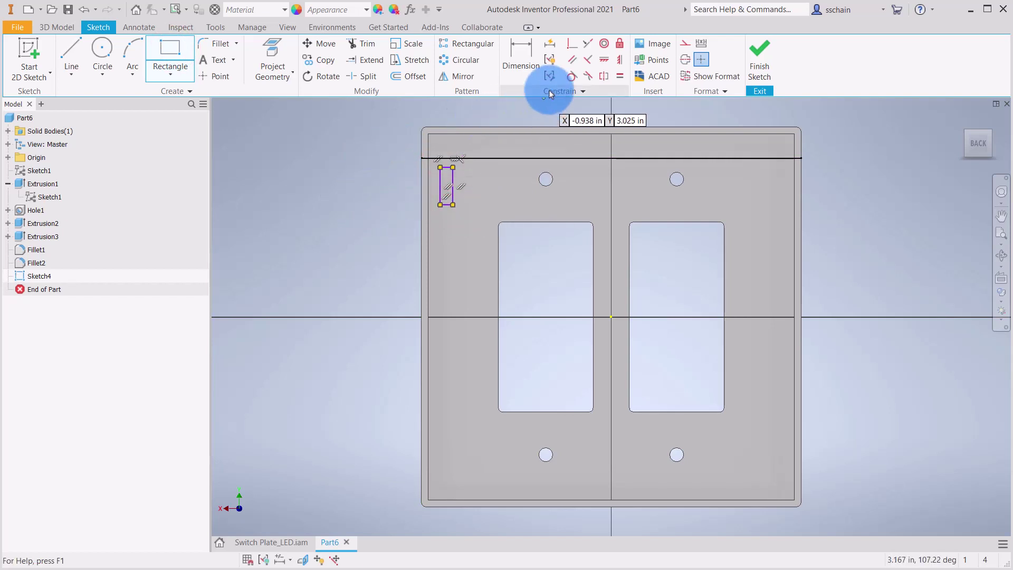
- Dimension the small rectangle's width on the recessed back face as .125 in
{"action": "left_click", "coordinate": [523, 53]}
{"action": "scroll", "coordinate": [458, 160], "scroll_direction": "down", "scroll_amount": 3}
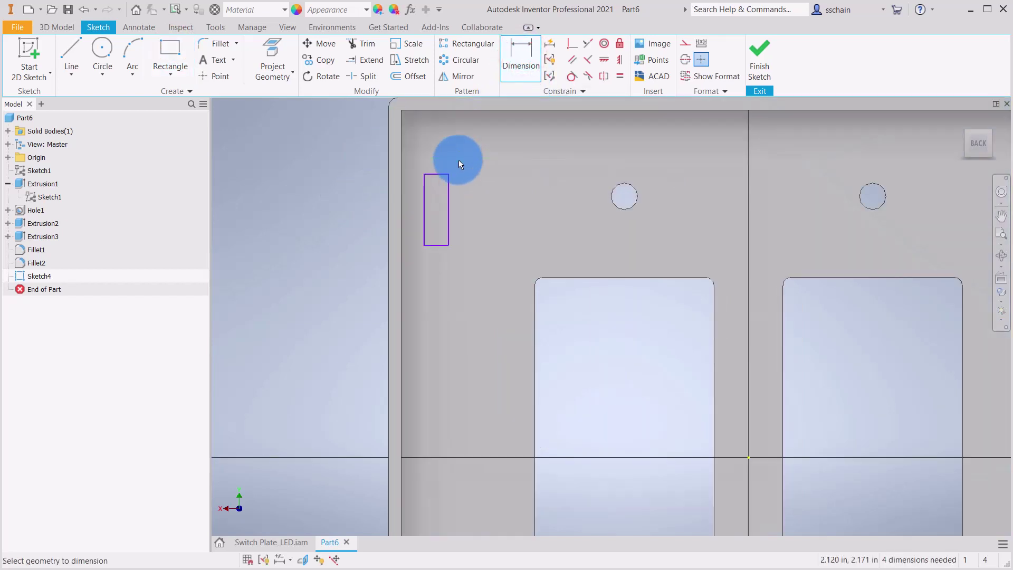
{"action": "middle_click_drag", "start_coordinate": [458, 161], "coordinate": [464, 210]}
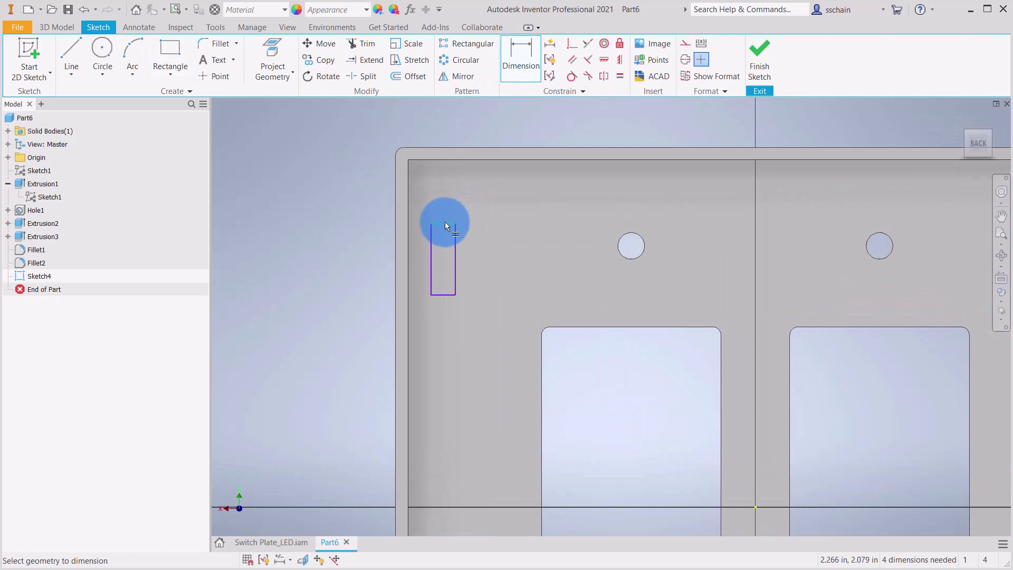
{"action": "left_click", "coordinate": [445, 224]}
{"action": "left_click", "coordinate": [442, 113]}
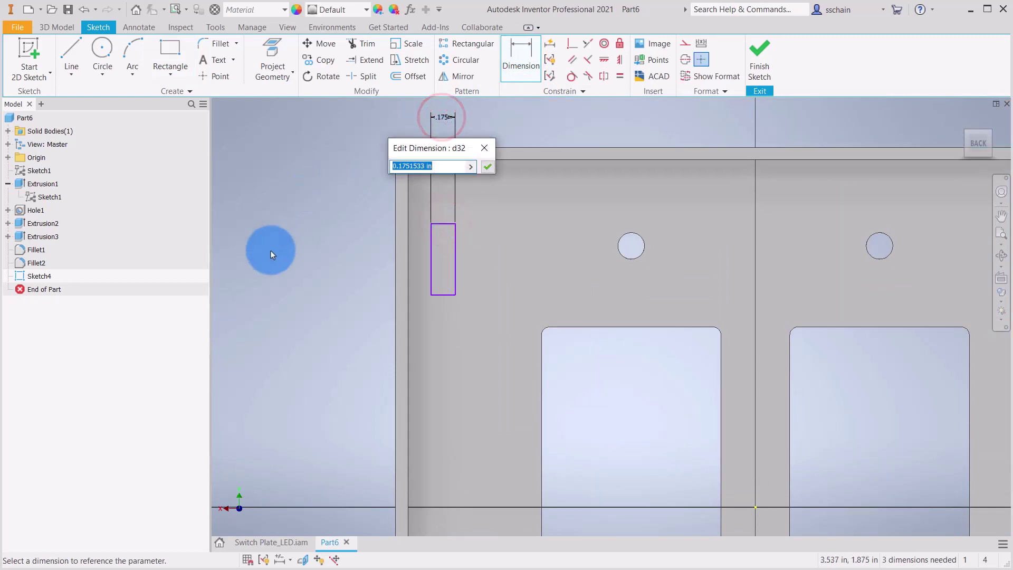
{"action": "type", "text": ".125"}
{"action": "key", "text": "Return"}
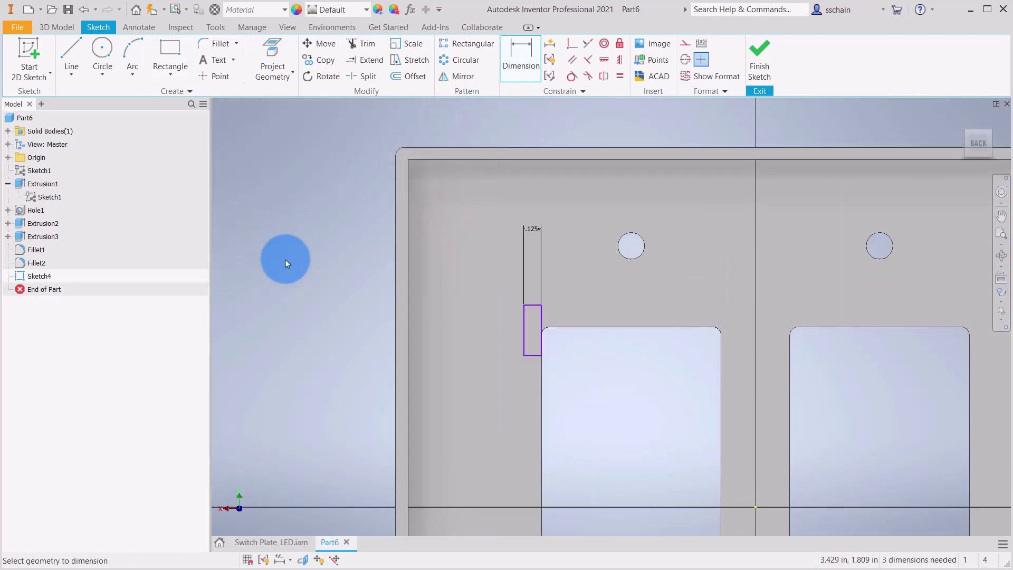
- Dimension the small rectangle's height as .5 in
{"action": "left_click", "coordinate": [522, 329]}
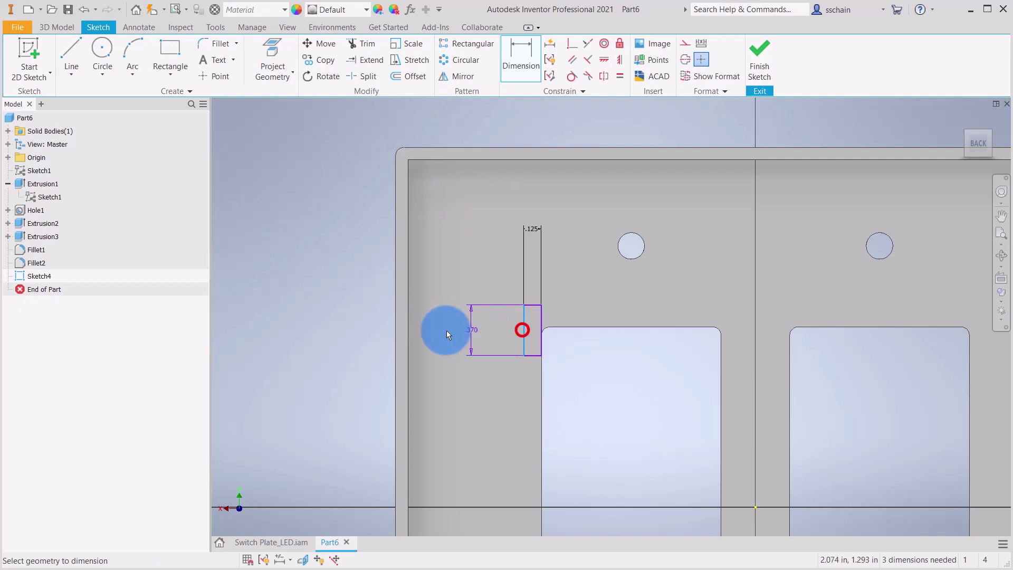
{"action": "left_click", "coordinate": [326, 333]}
{"action": "type", "text": ".5"}
{"action": "key", "text": "Return"}
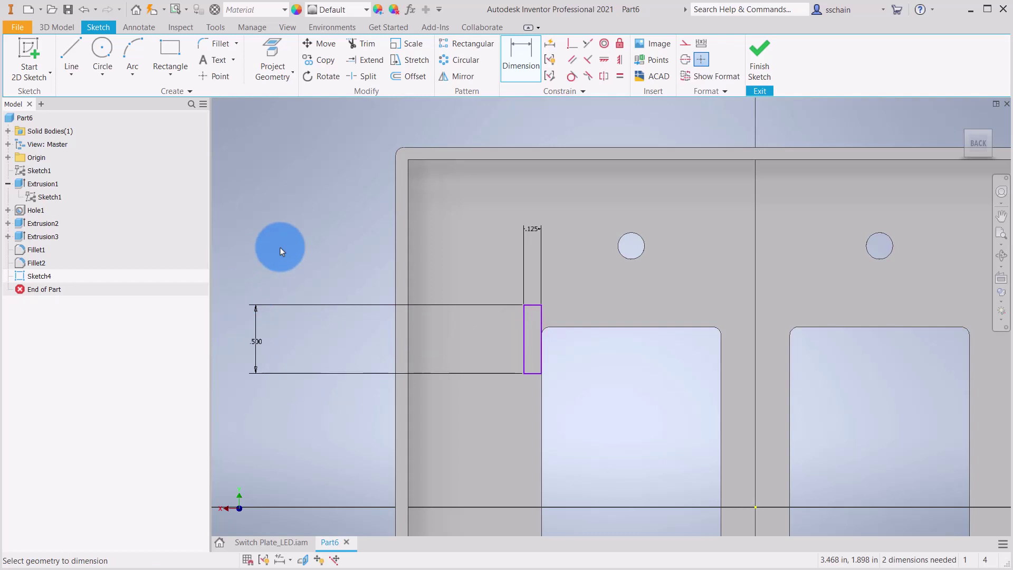
- Locate the rectangle's top edge .6875 in below the plate's outer top edge
{"action": "left_click", "coordinate": [534, 304]}
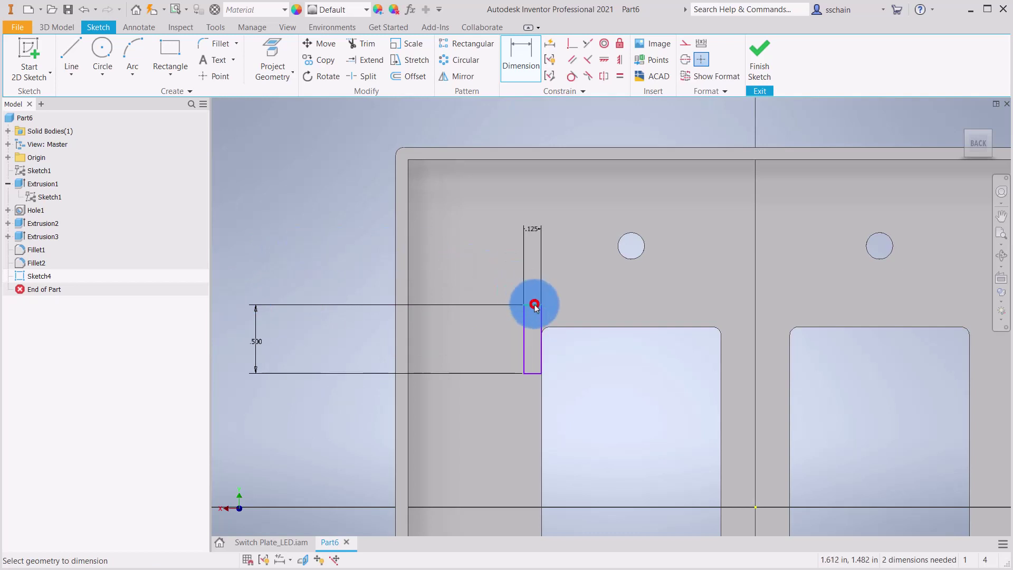
{"action": "left_click", "coordinate": [515, 147]}
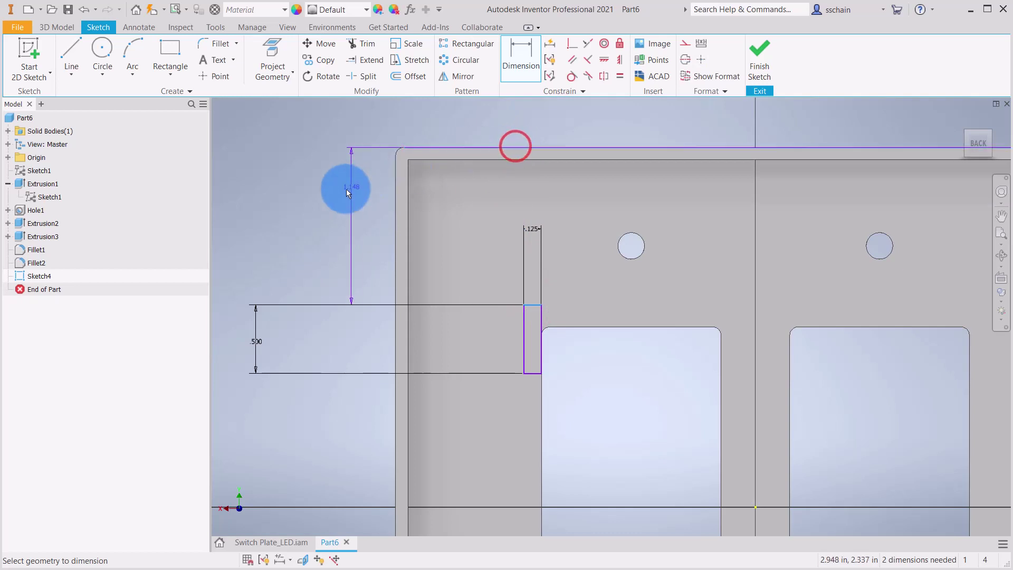
{"action": "left_click", "coordinate": [293, 187]}
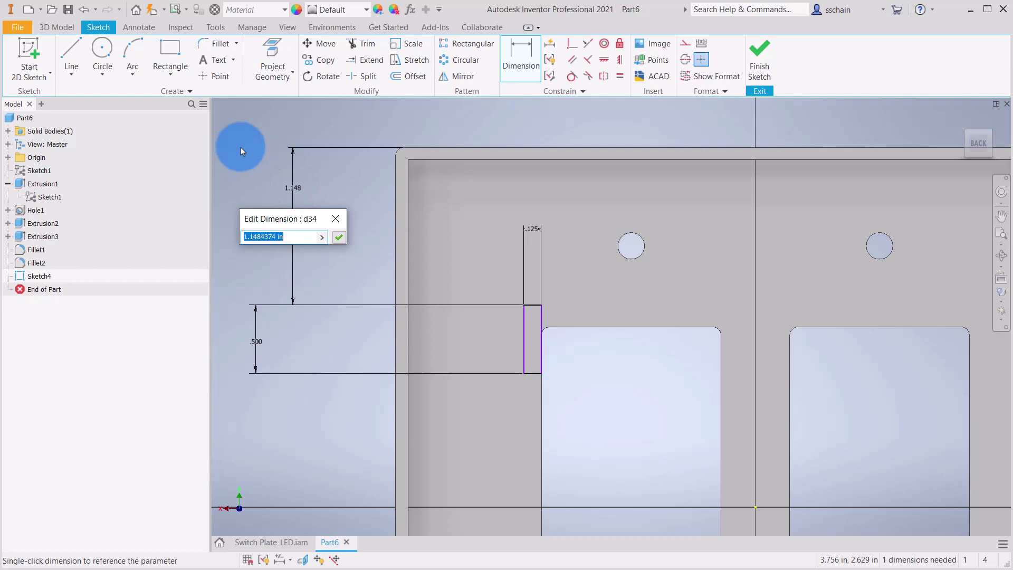
{"action": "key", "text": "BackSpace"}
{"action": "type", "text": ".6875"}
{"action": "key", "text": "Return"}
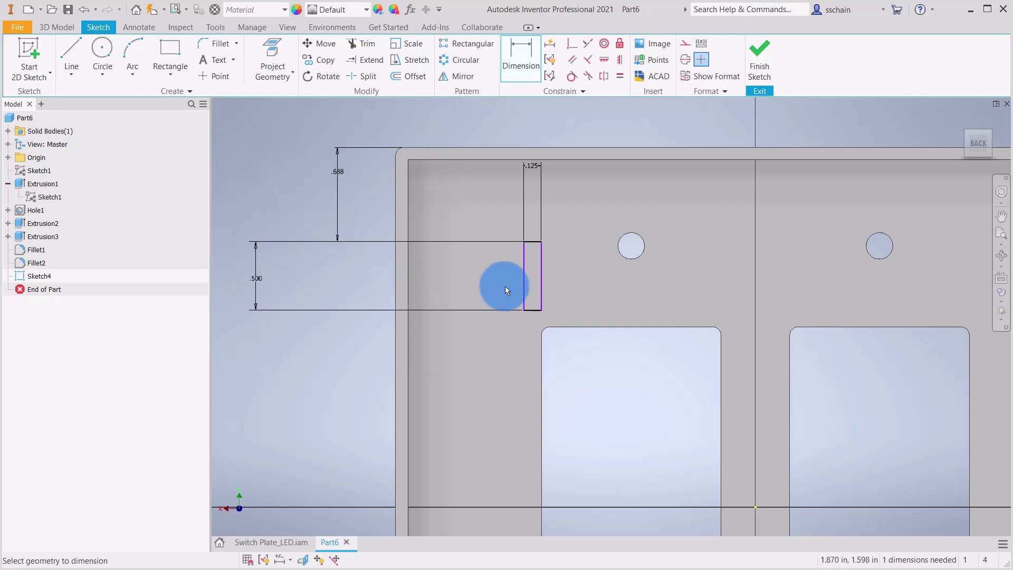
- Locate the rectangle's left edge .25 in from the plate's outer left edge
{"action": "left_click", "coordinate": [524, 282]}
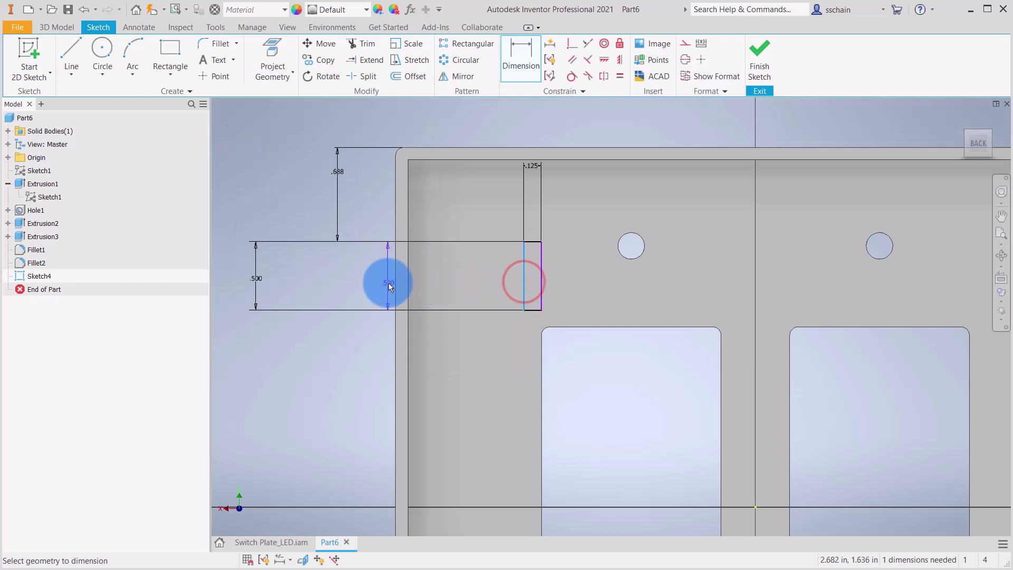
{"action": "left_click", "coordinate": [397, 284]}
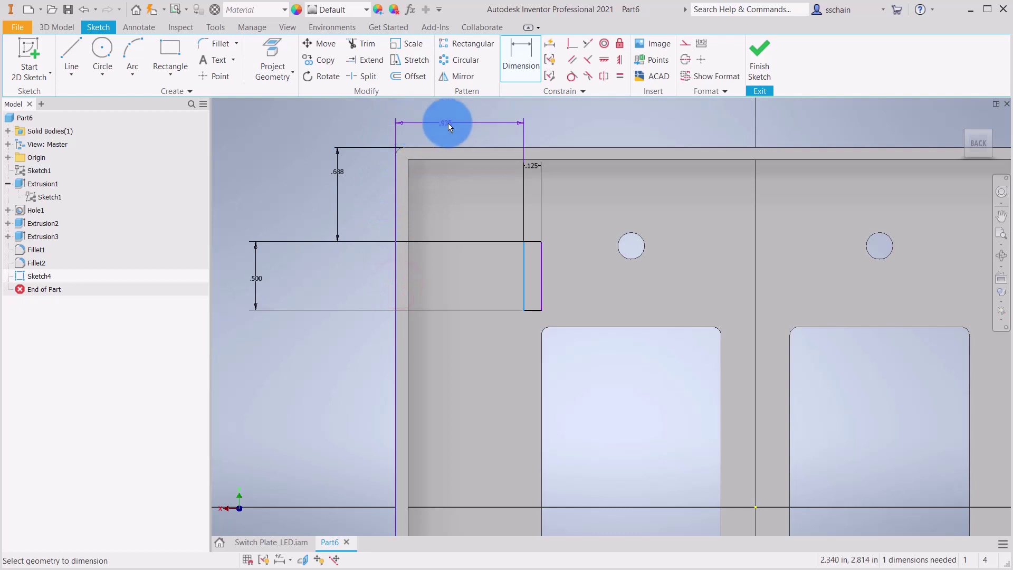
{"action": "left_click", "coordinate": [454, 118]}
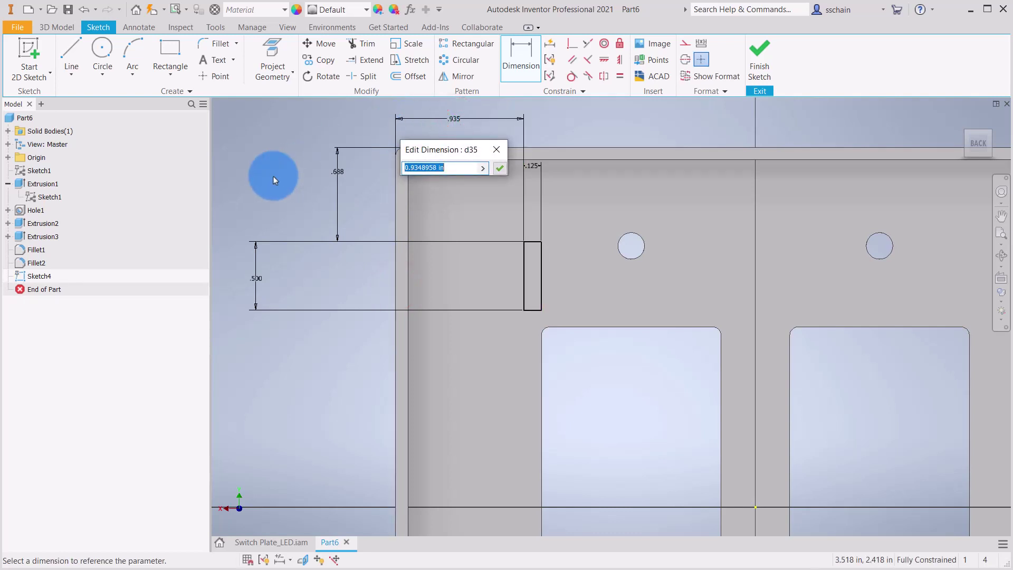
{"action": "type", "text": ".25"}
{"action": "key", "text": "Return"}
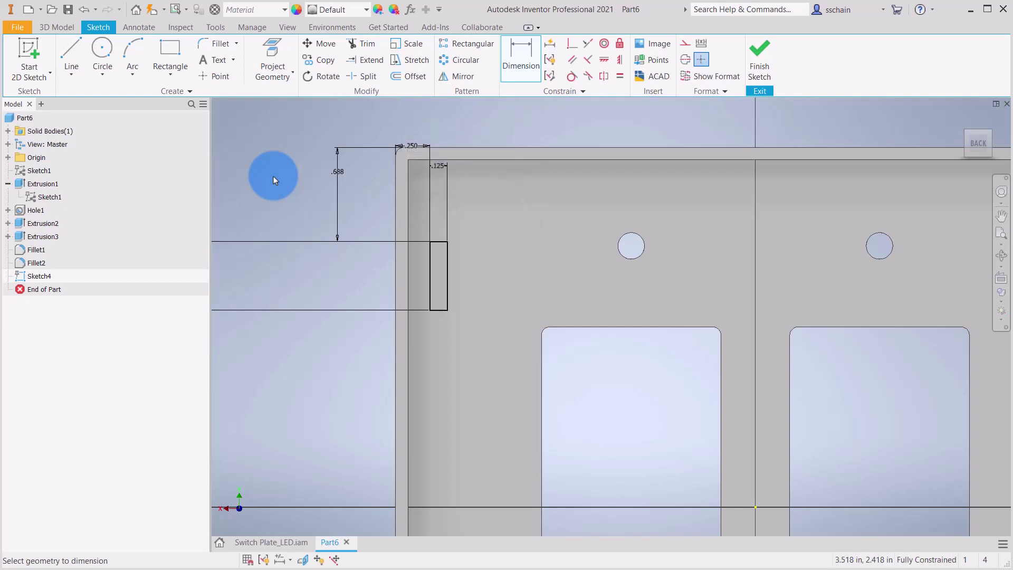
- Finish the sketch and extrude the rectangle as a cut through all, in the flipped direction
{"action": "left_click", "coordinate": [760, 54]}
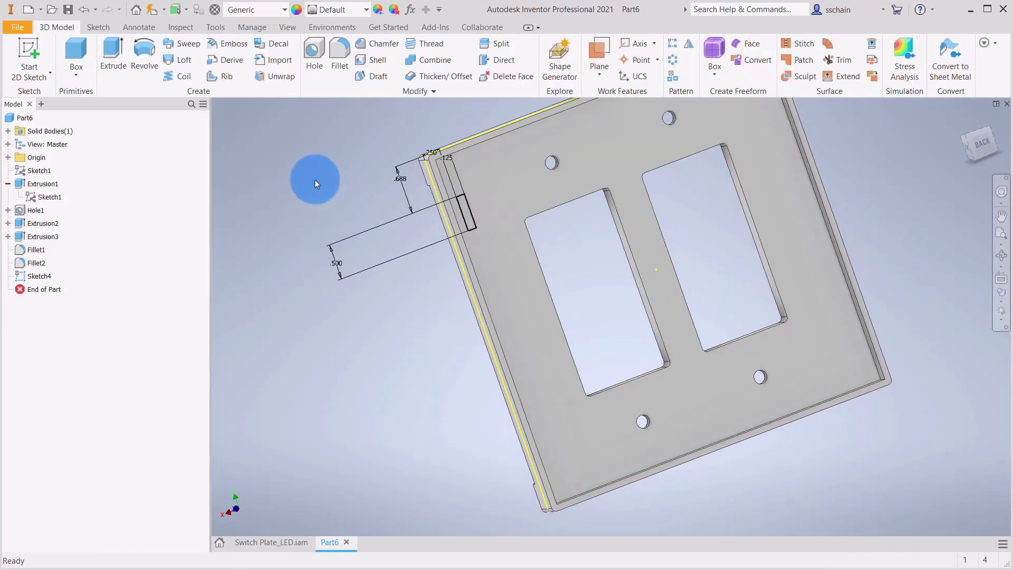
{"action": "left_click", "coordinate": [113, 53]}
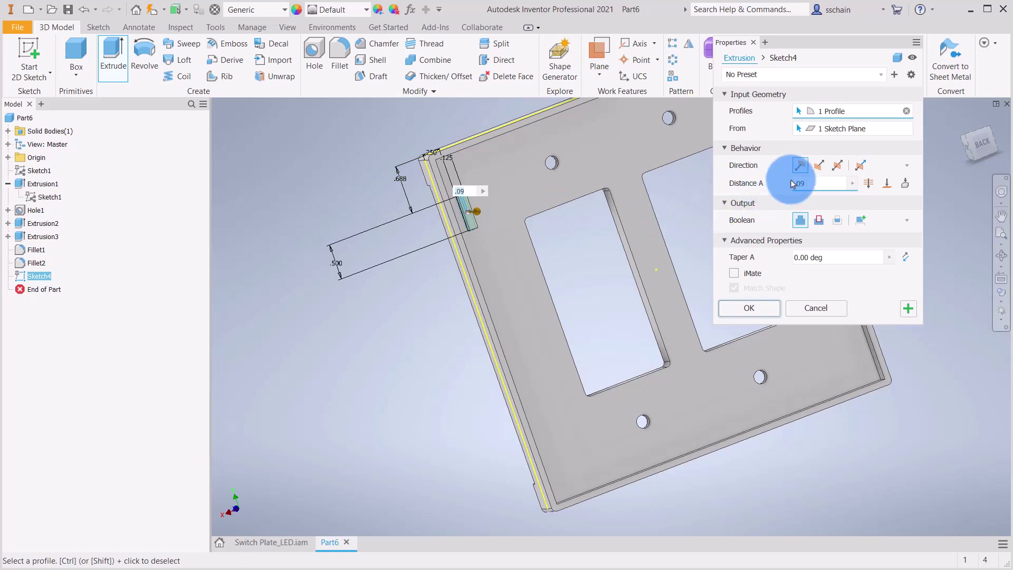
{"action": "left_click", "coordinate": [819, 167]}
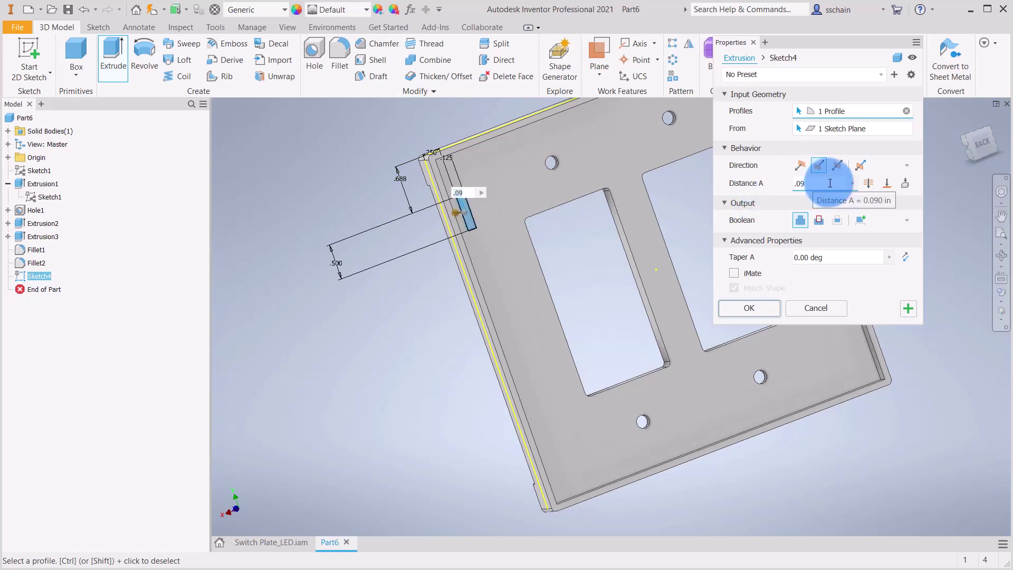
{"action": "left_click", "coordinate": [867, 183]}
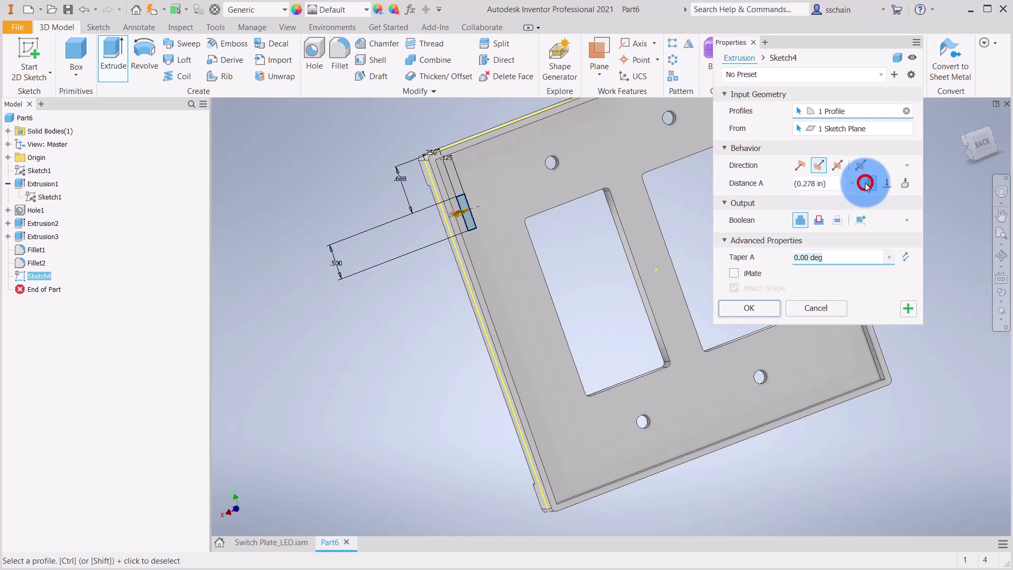
{"action": "left_click", "coordinate": [819, 220]}
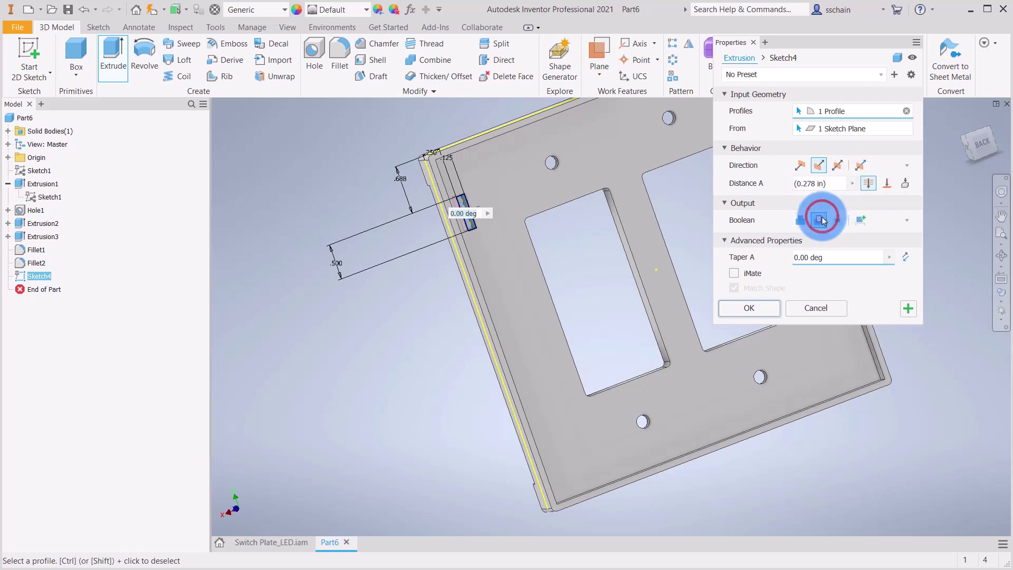
{"action": "left_click", "coordinate": [761, 308]}
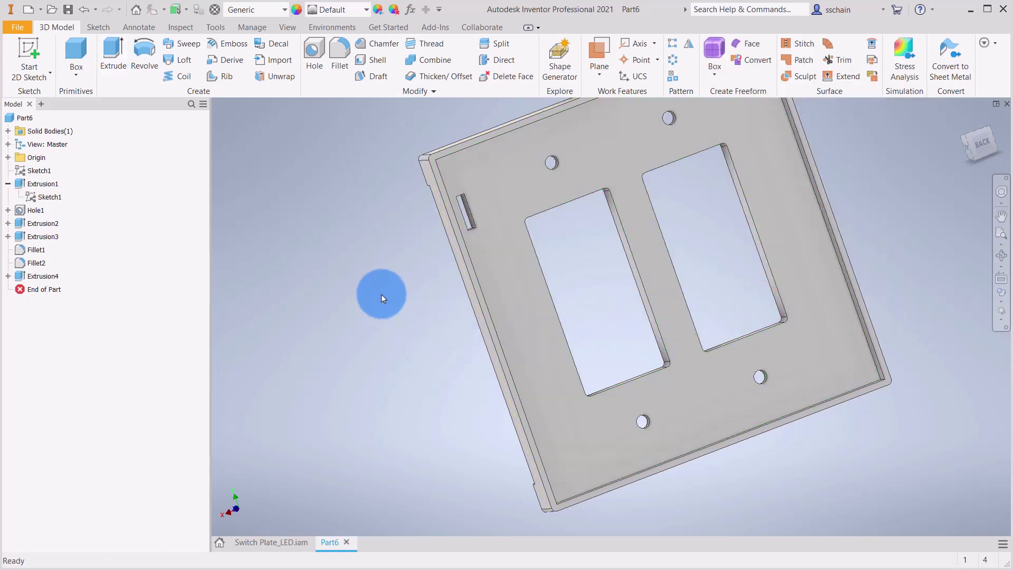
- Begin a rectangular feature pattern of the slot cut, Extrusion4
{"action": "middle_click_drag", "start_coordinate": [381, 293], "coordinate": [324, 331]}
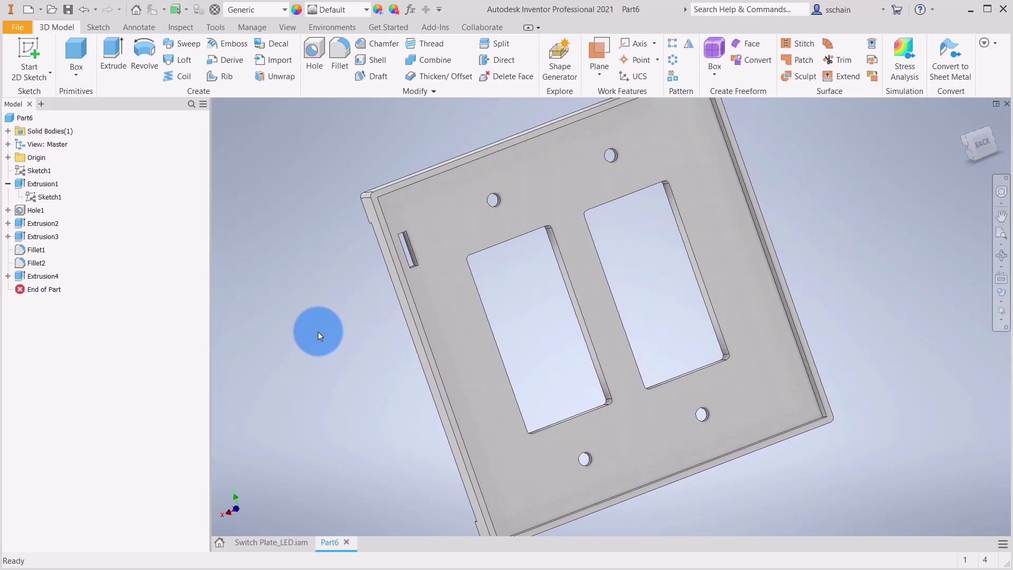
{"action": "scroll", "coordinate": [316, 321], "scroll_direction": "up", "scroll_amount": 3}
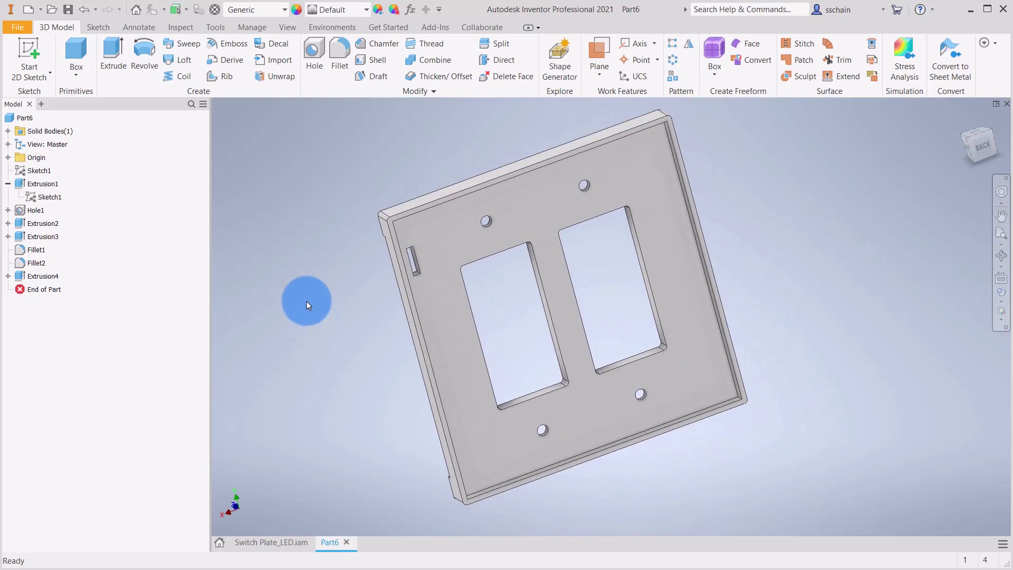
{"action": "left_click", "coordinate": [675, 43]}
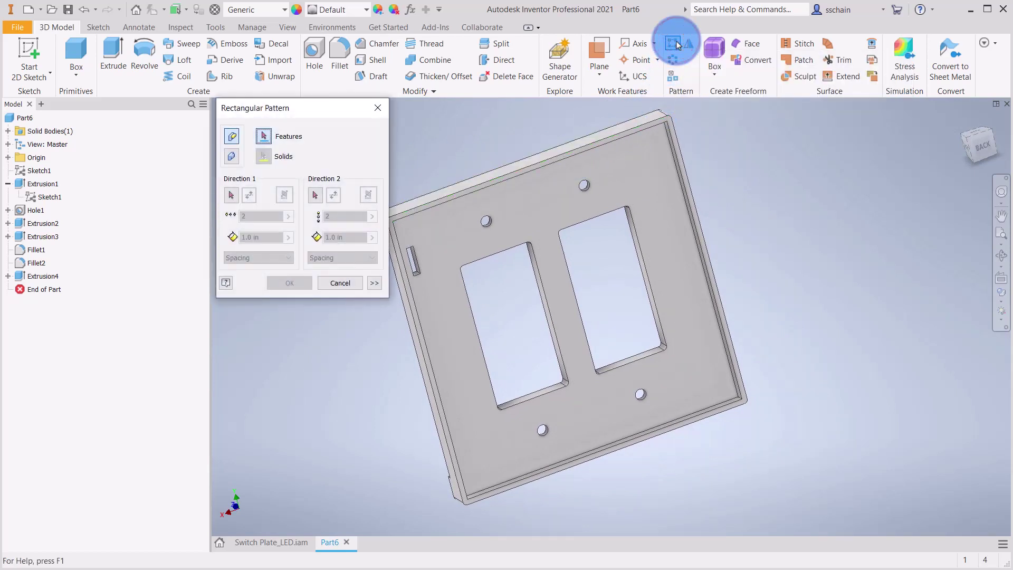
{"action": "left_click", "coordinate": [489, 161]}
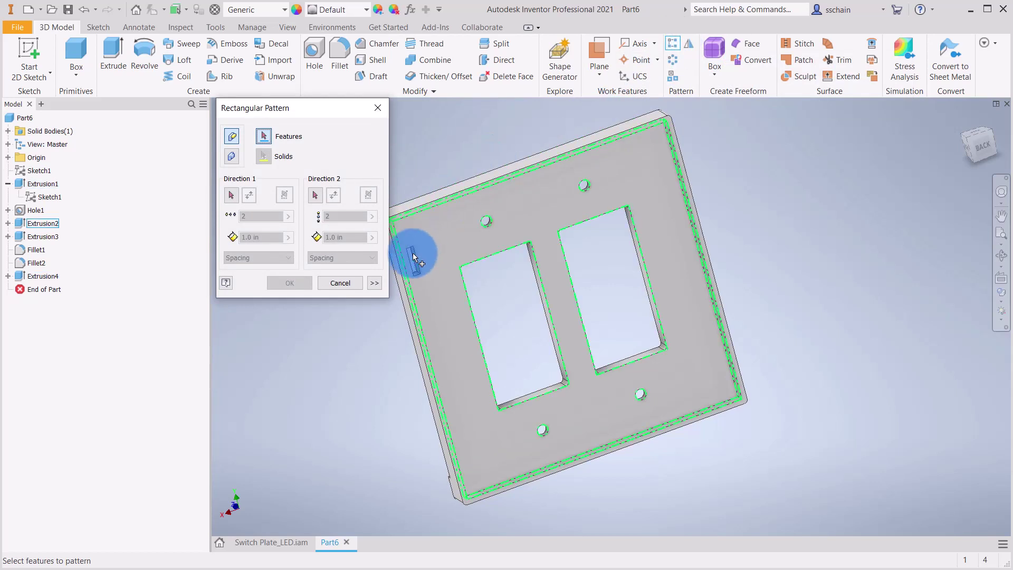
{"action": "left_click", "coordinate": [414, 258]}
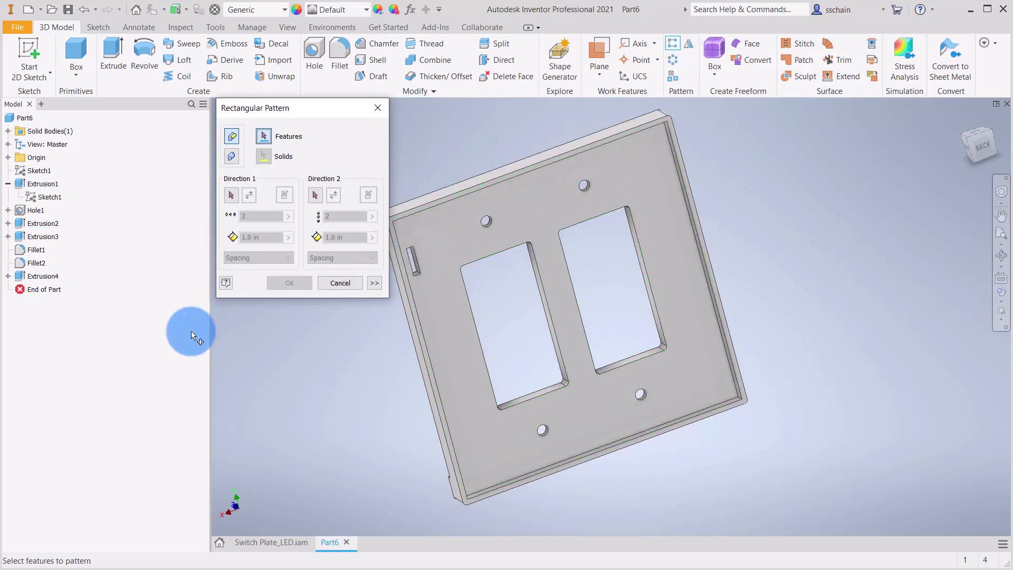
{"action": "left_click", "coordinate": [39, 278]}
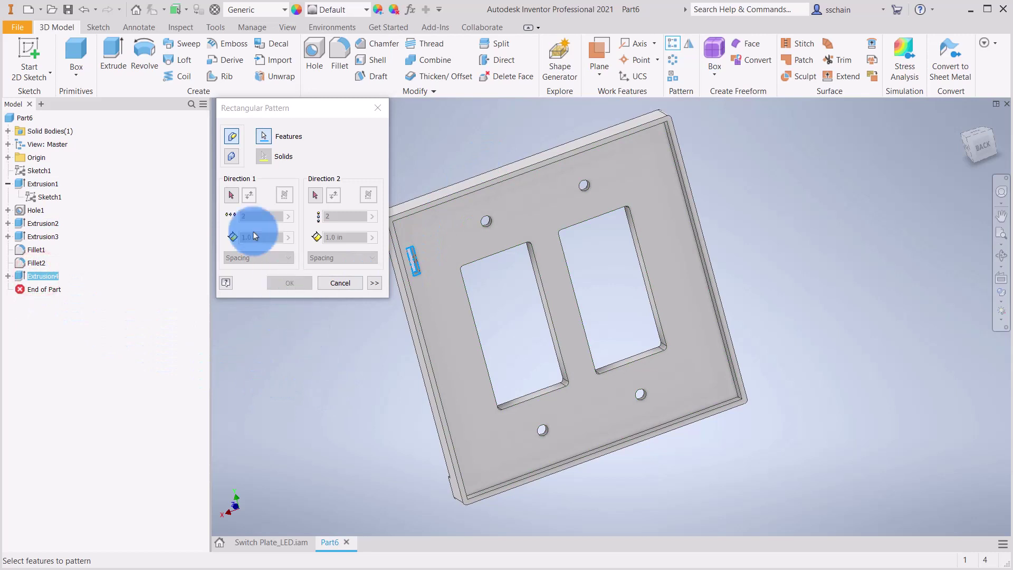
- Set the pattern directions along the plate's top and left edges, reversing the first so the copies run across the plate
{"action": "left_click", "coordinate": [230, 196]}
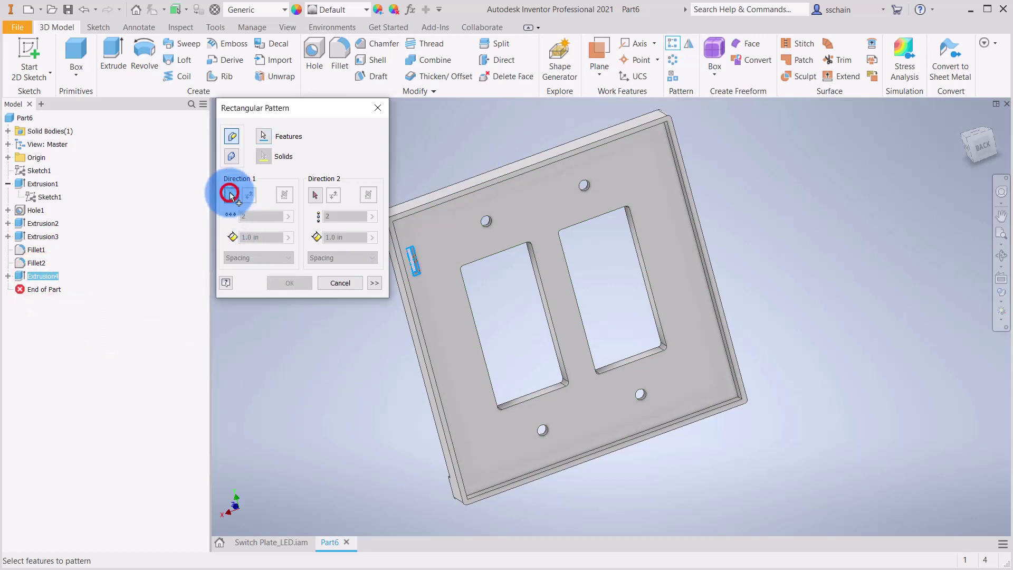
{"action": "left_click", "coordinate": [431, 203]}
{"action": "left_click", "coordinate": [314, 195]}
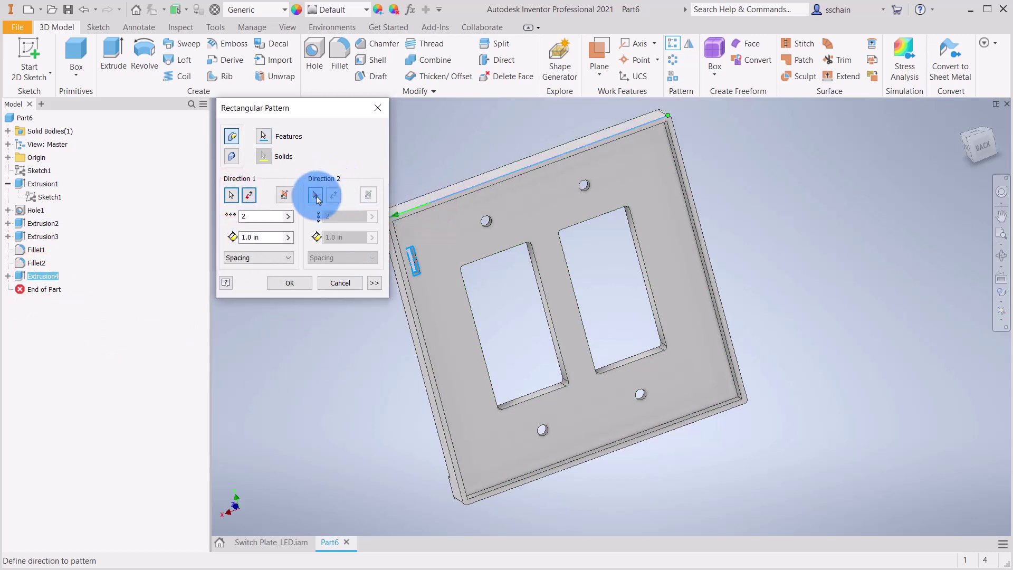
{"action": "left_click", "coordinate": [419, 333]}
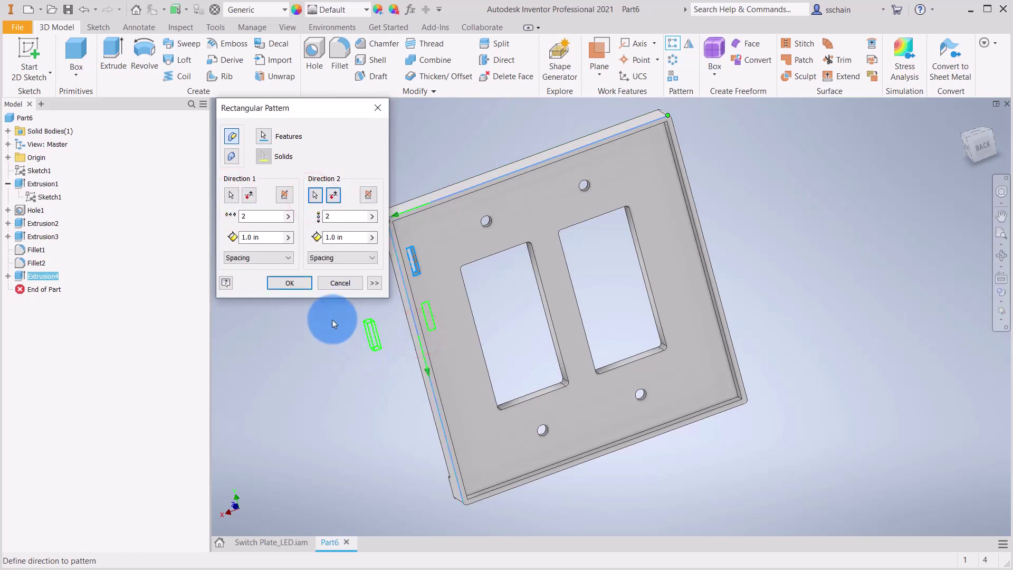
{"action": "left_click", "coordinate": [247, 196]}
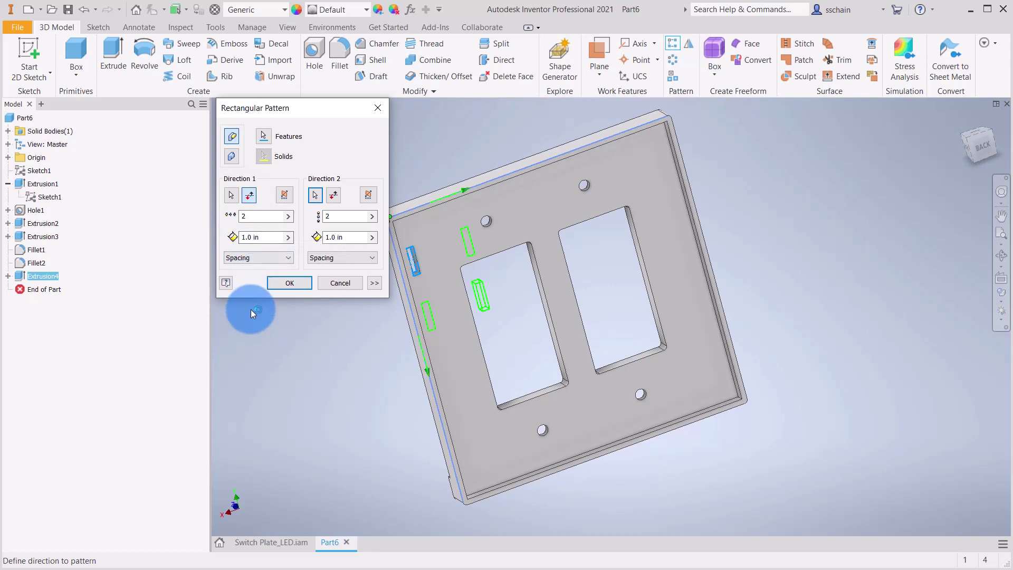
- Set the slot pattern's spacing to 4.625 in in direction 1 and 3.375 in in direction 2, and create it
{"action": "double_click", "coordinate": [249, 237]}
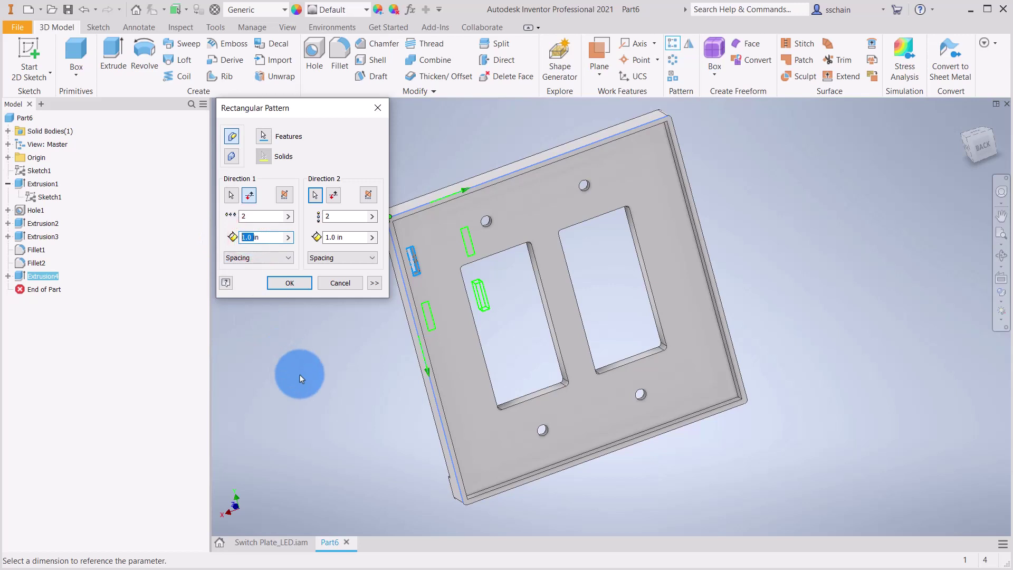
{"action": "type", "text": "4.625"}
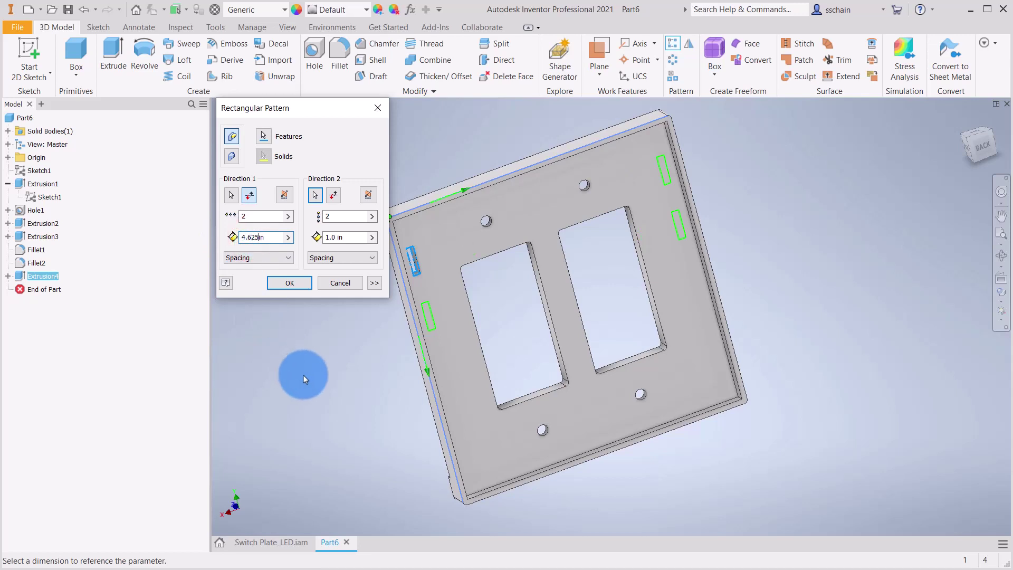
{"action": "left_click", "coordinate": [335, 237]}
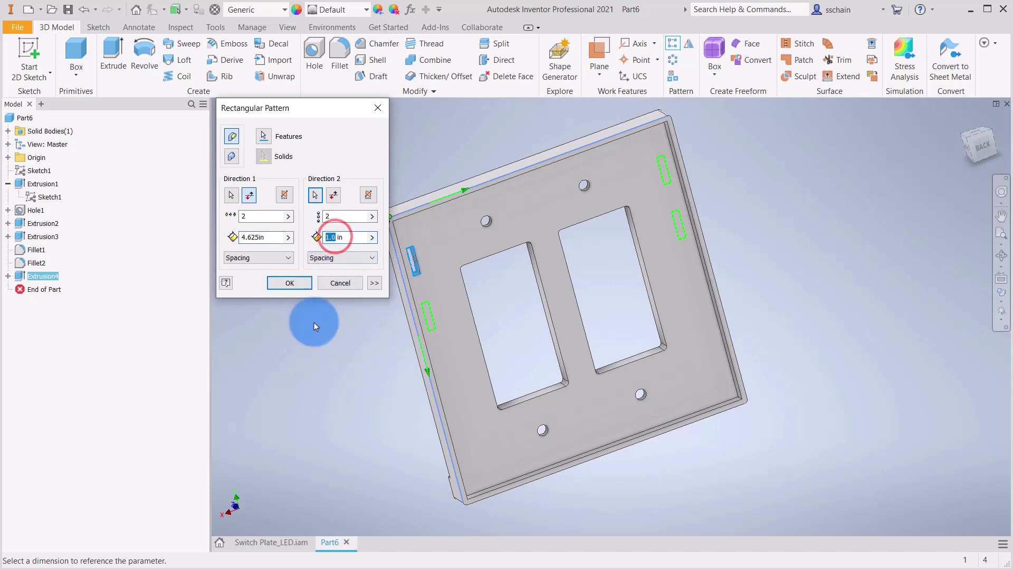
{"action": "type", "text": "3.3"}
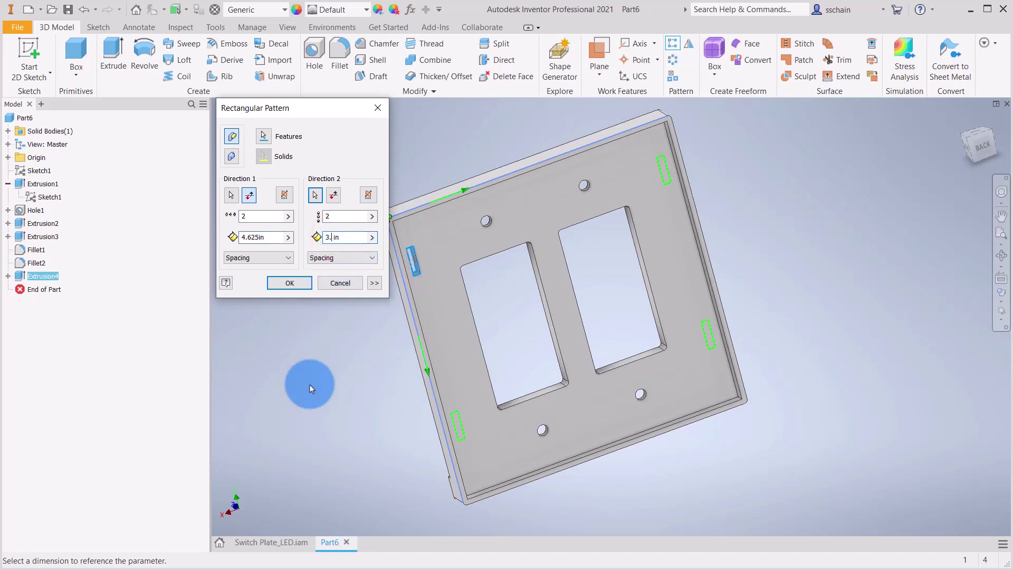
{"action": "type", "text": "75"}
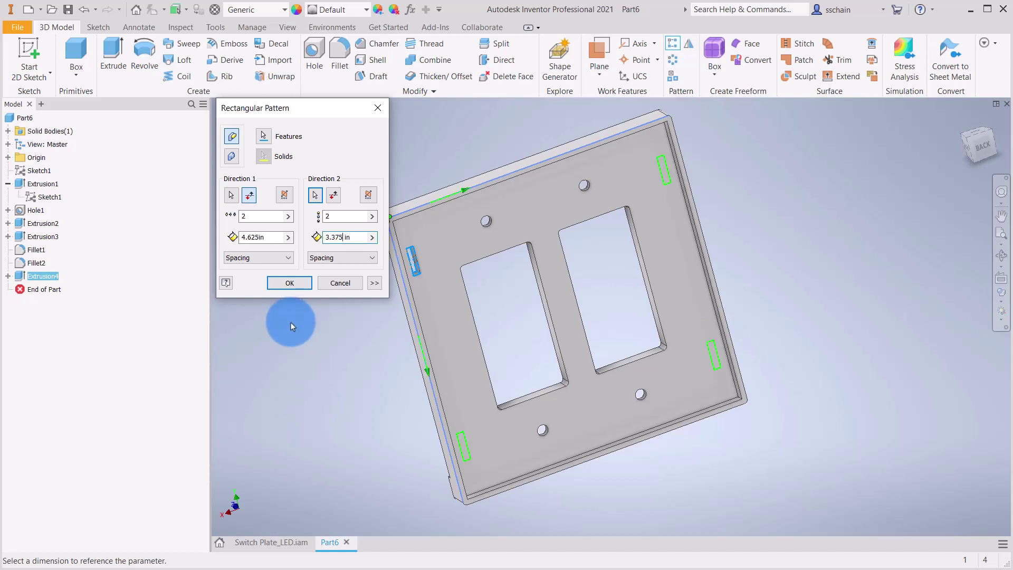
{"action": "left_click", "coordinate": [285, 288]}
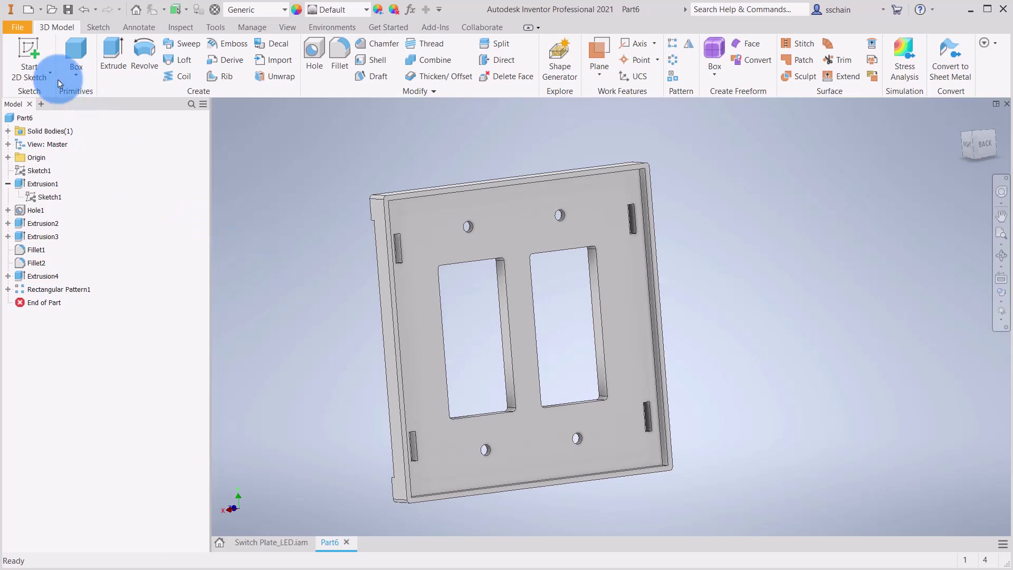
- Start a sketch on the recessed back face and project all of that face's edges into it
{"action": "left_click", "coordinate": [29, 51]}
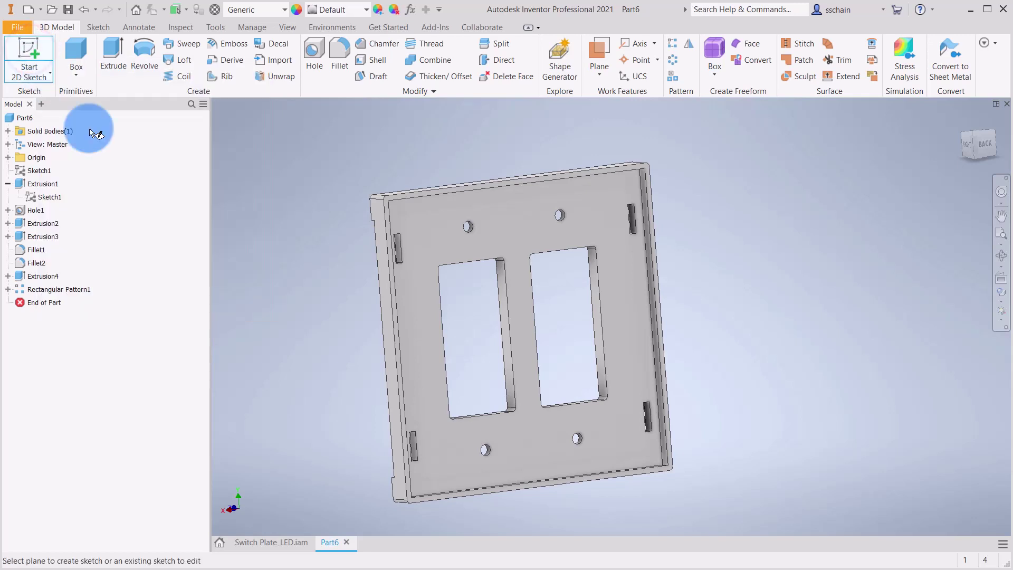
{"action": "left_click", "coordinate": [432, 244]}
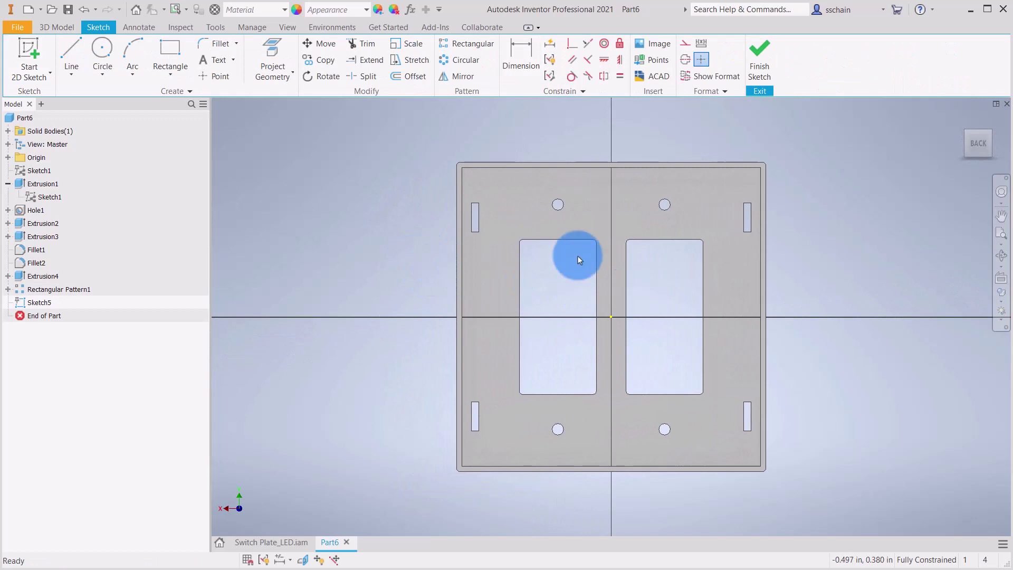
{"action": "left_click", "coordinate": [272, 46]}
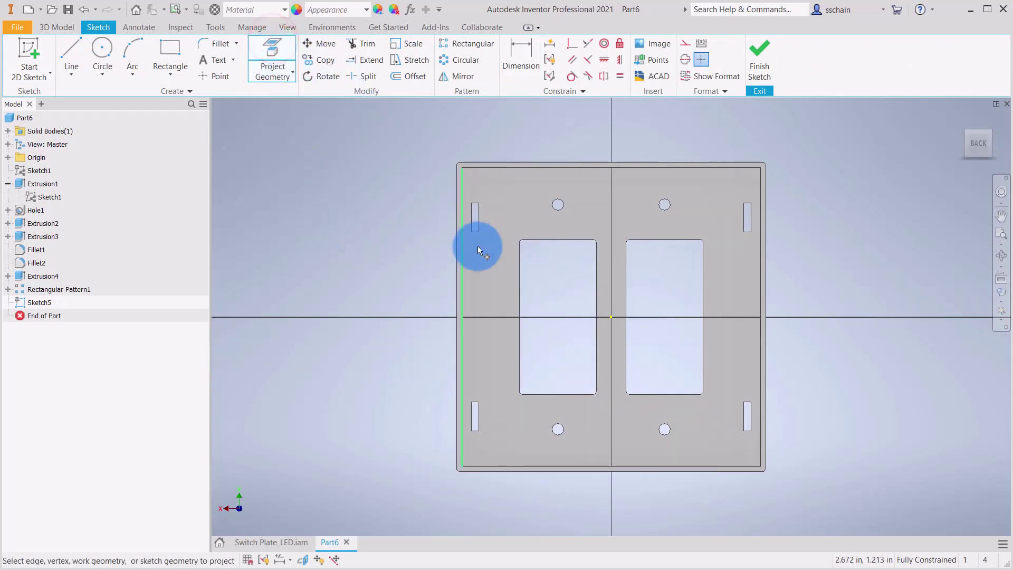
{"action": "left_click", "coordinate": [513, 210]}
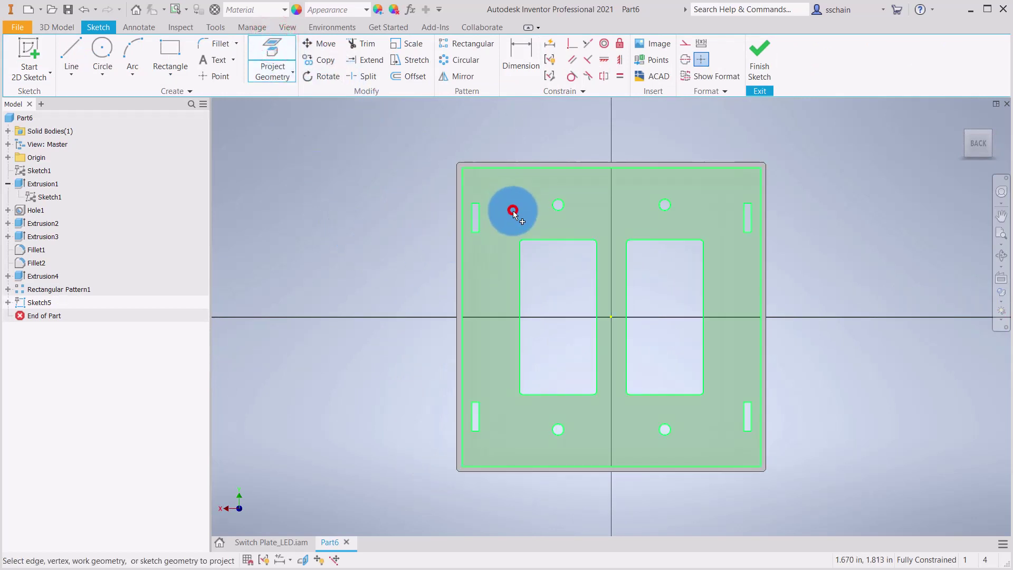
{"action": "middle_click_drag", "start_coordinate": [376, 232], "coordinate": [321, 242]}
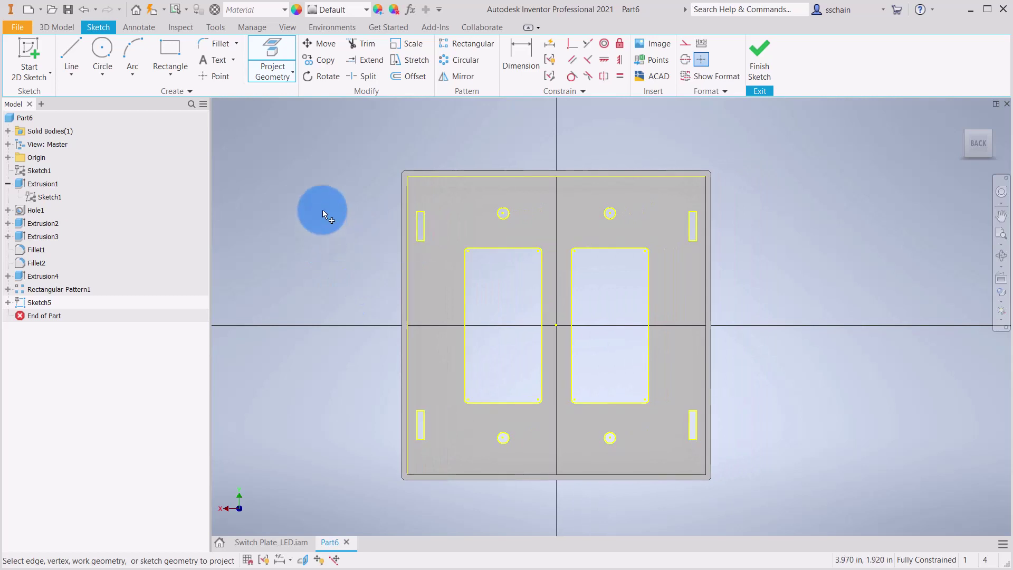
{"action": "key", "text": "Escape"}
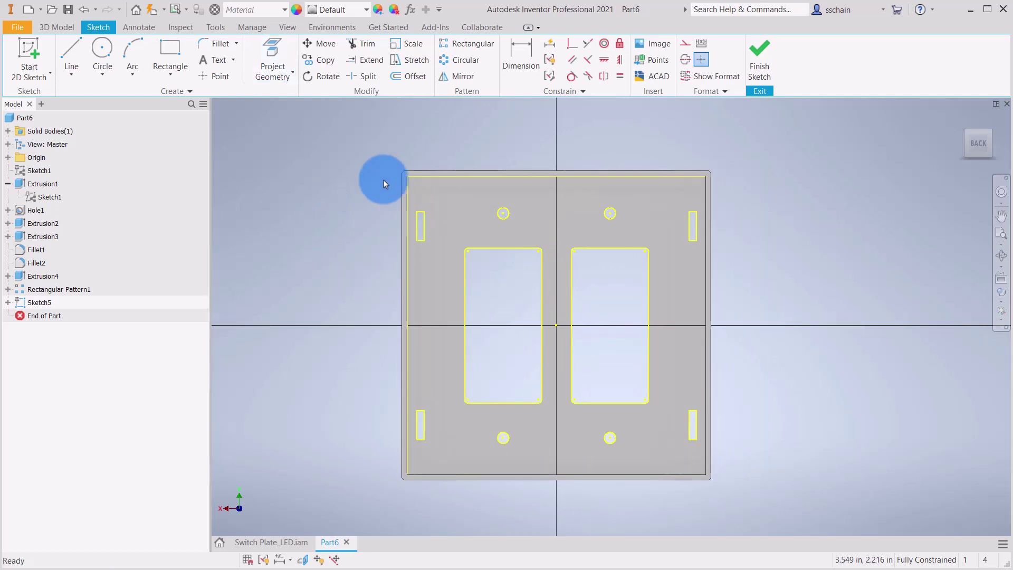
- Sketch a construction rectangle across both openings, from just below the upper-left hole to just above the lower-right hole
{"action": "left_click", "coordinate": [685, 43]}
{"action": "left_click", "coordinate": [177, 65]}
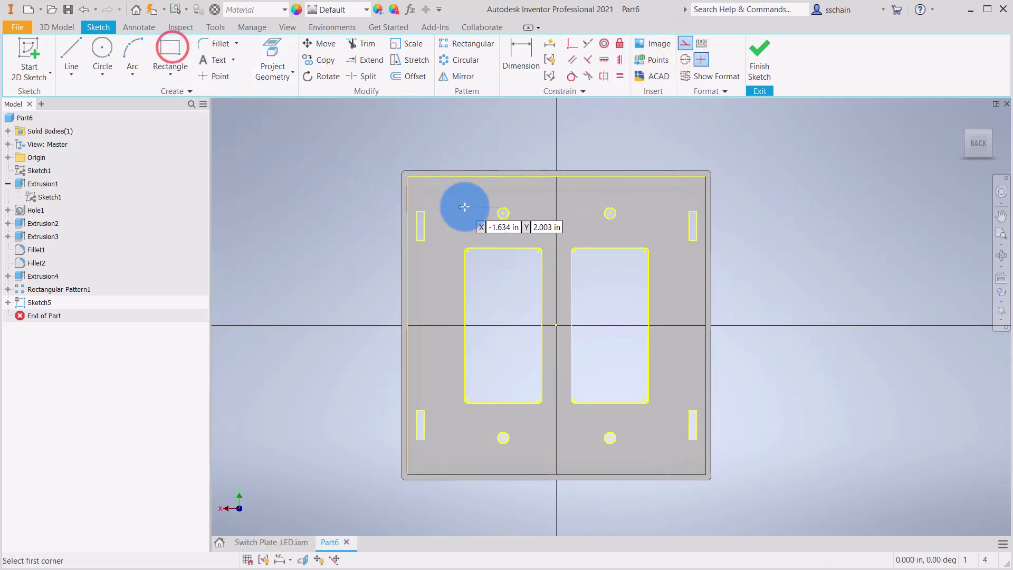
{"action": "left_click", "coordinate": [503, 235]}
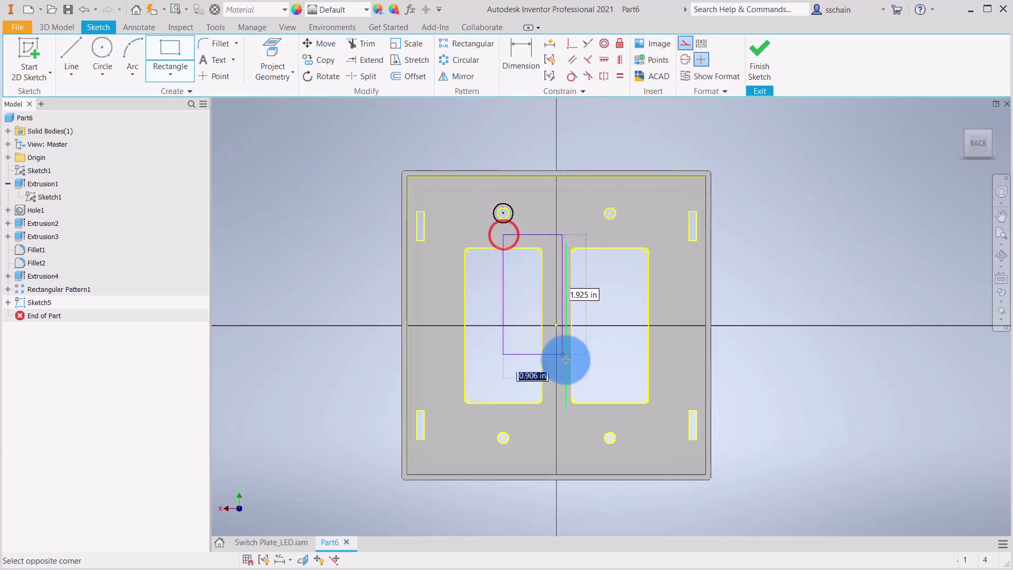
{"action": "left_click", "coordinate": [610, 420]}
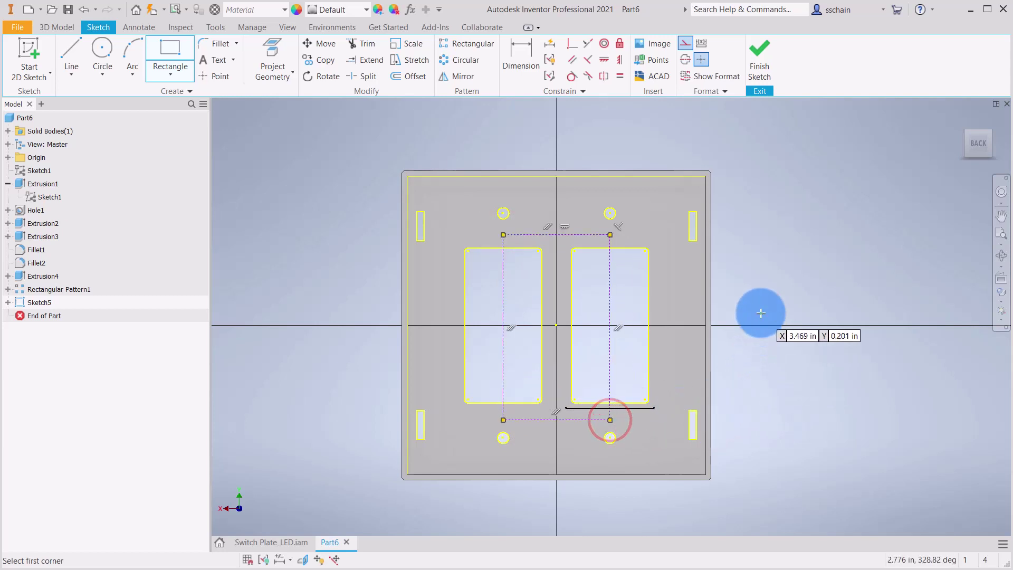
{"action": "key", "text": "Escape"}
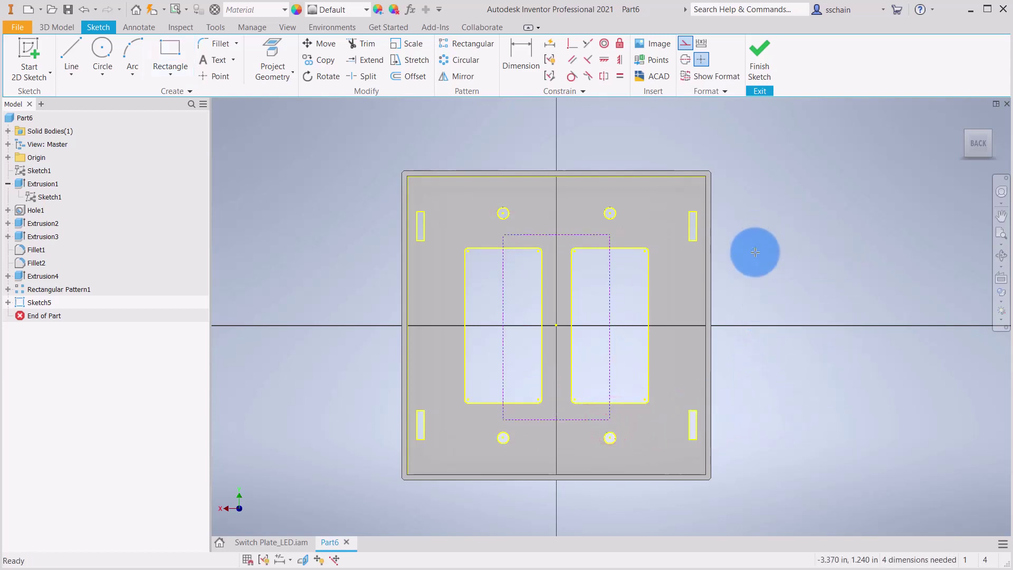
{"action": "left_click", "coordinate": [683, 43]}
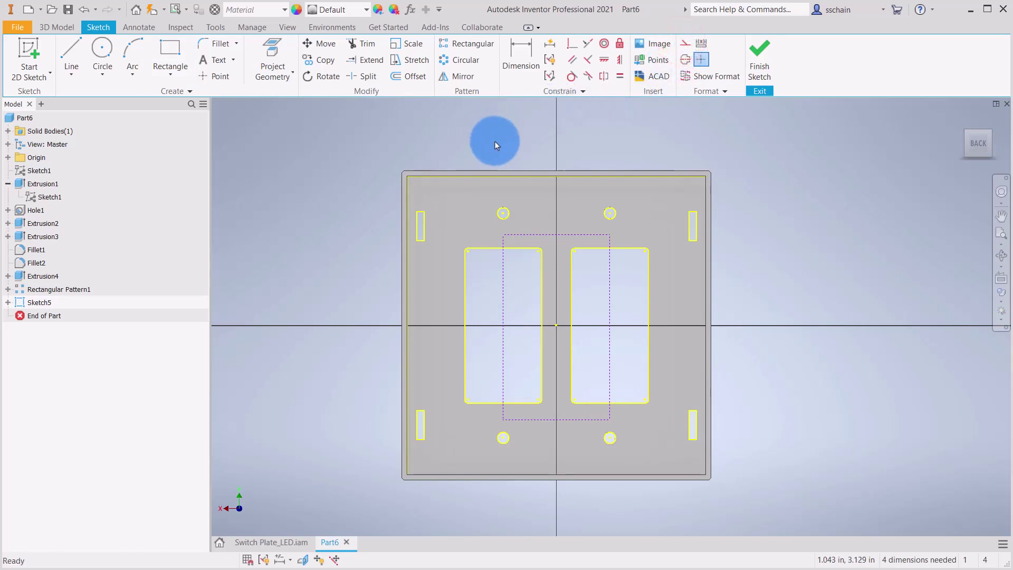
- Dimension the construction rectangle's top edge .275 in below the upper-left hole's center
{"action": "left_click", "coordinate": [520, 55]}
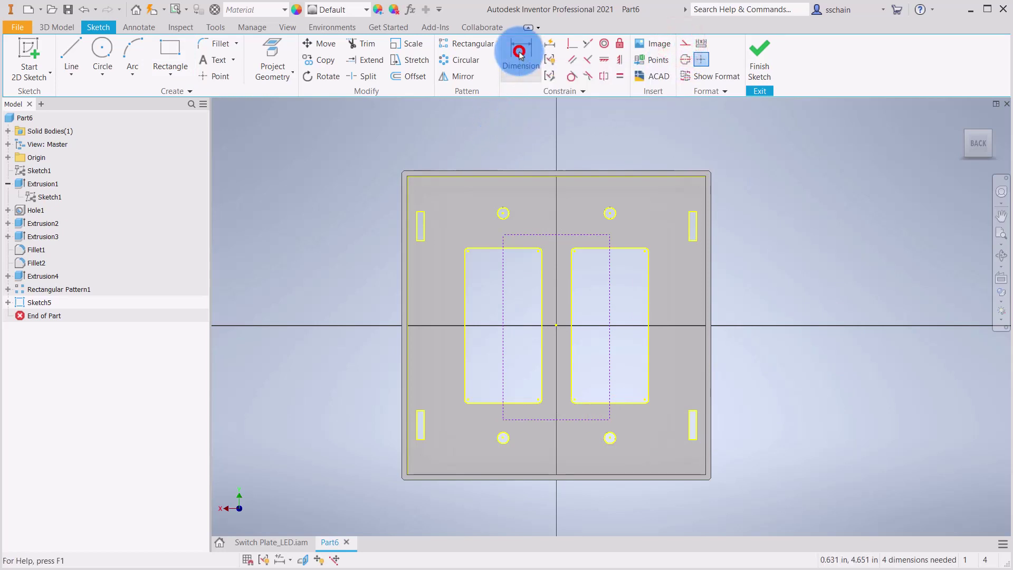
{"action": "left_click", "coordinate": [540, 234]}
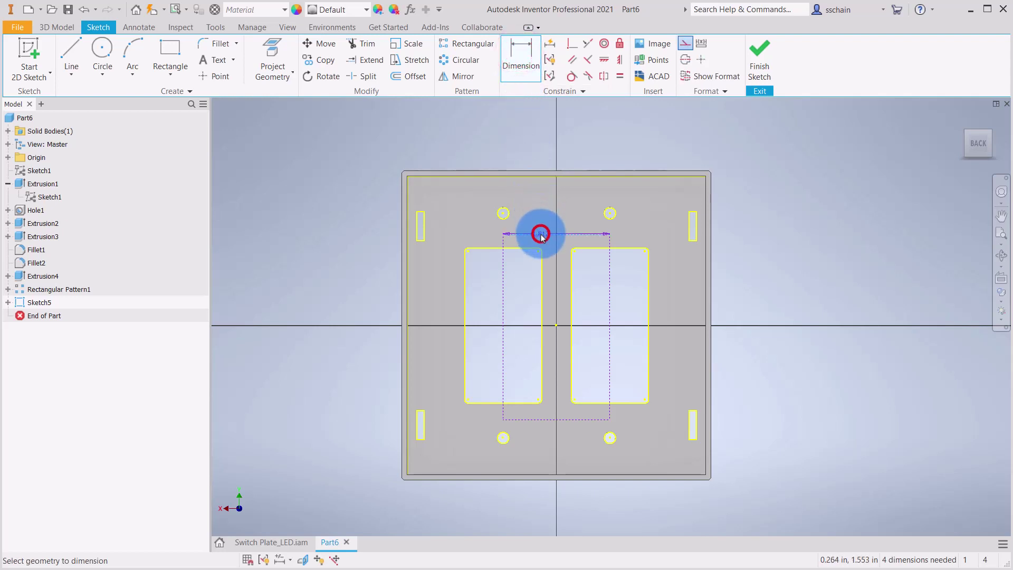
{"action": "left_click", "coordinate": [503, 213]}
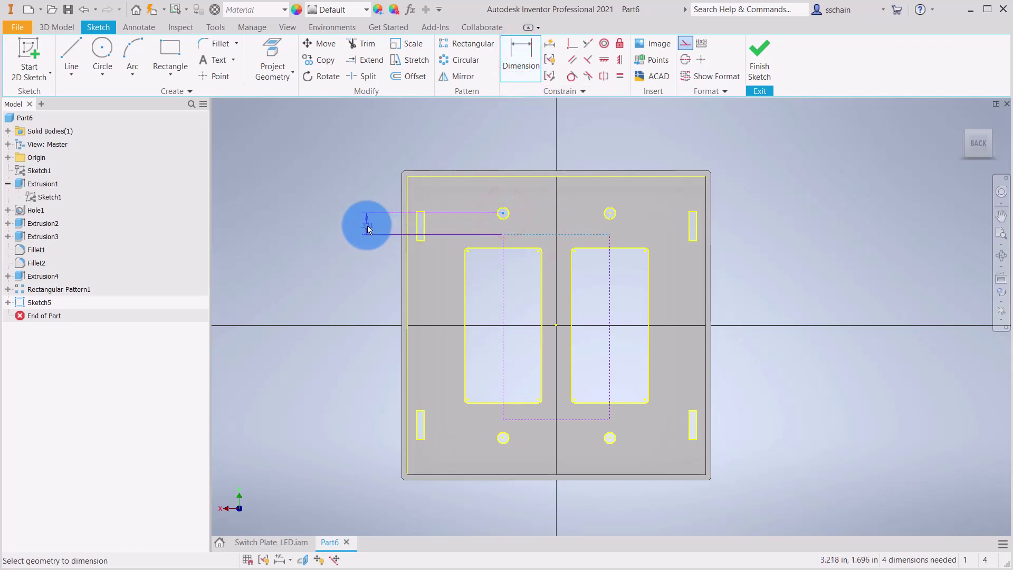
{"action": "left_click", "coordinate": [370, 224]}
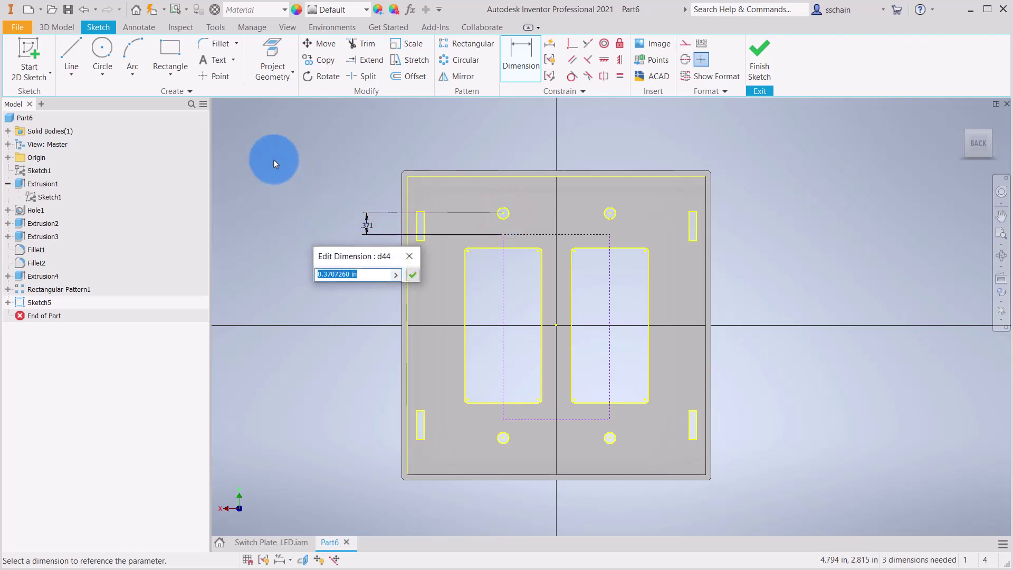
{"action": "type", "text": ".275"}
{"action": "key", "text": "Return"}
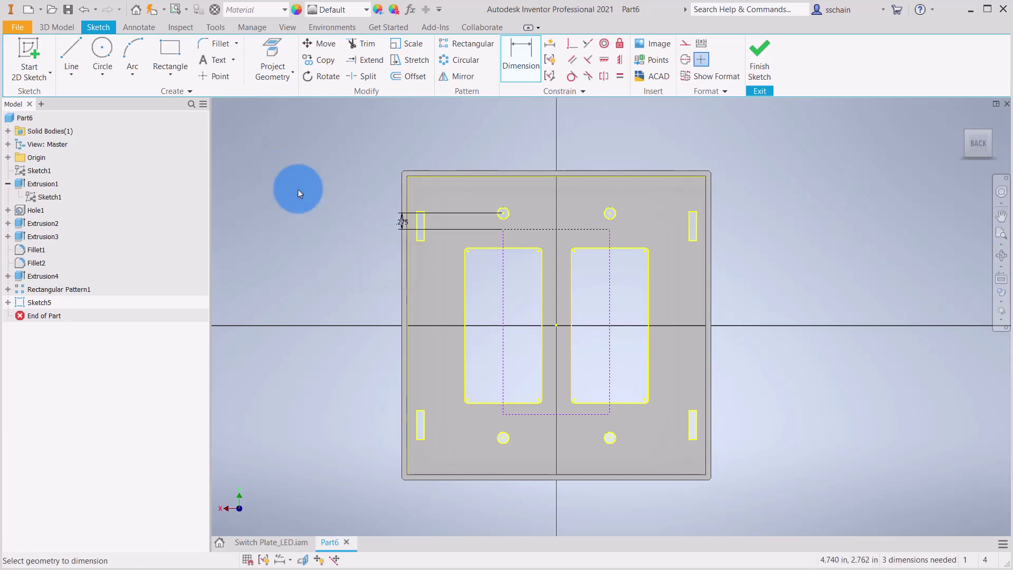
- Dimension the rectangle's bottom edge from the lower-left hole's center, linking the value to the upper .275 in dimension
{"action": "left_click", "coordinate": [535, 414]}
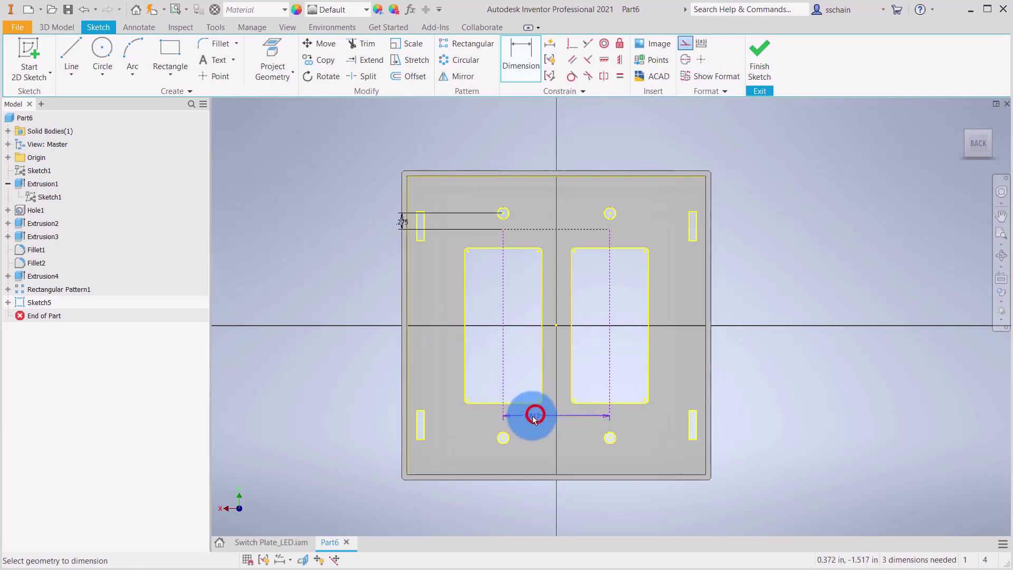
{"action": "left_click", "coordinate": [504, 437]}
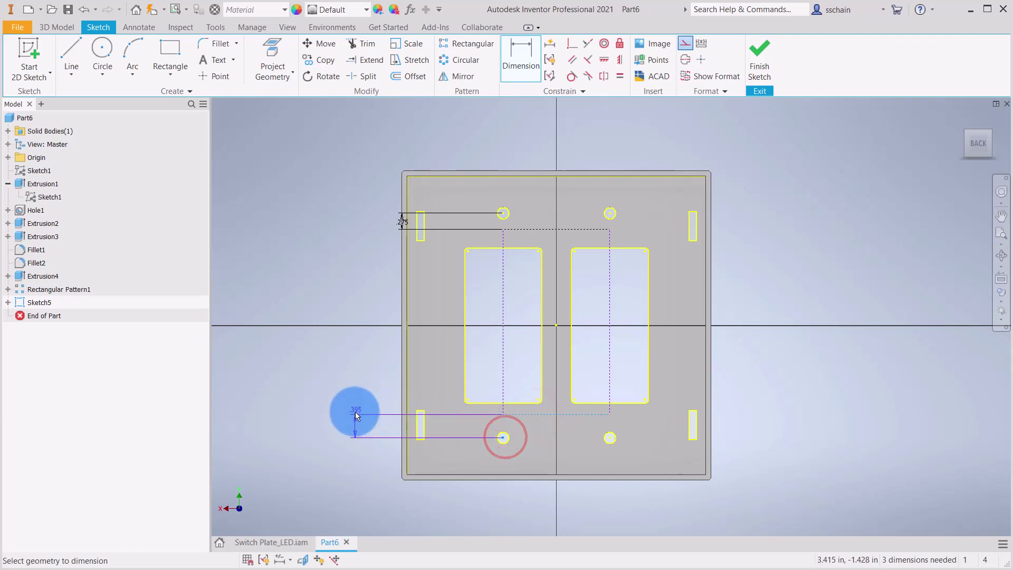
{"action": "left_click", "coordinate": [352, 423]}
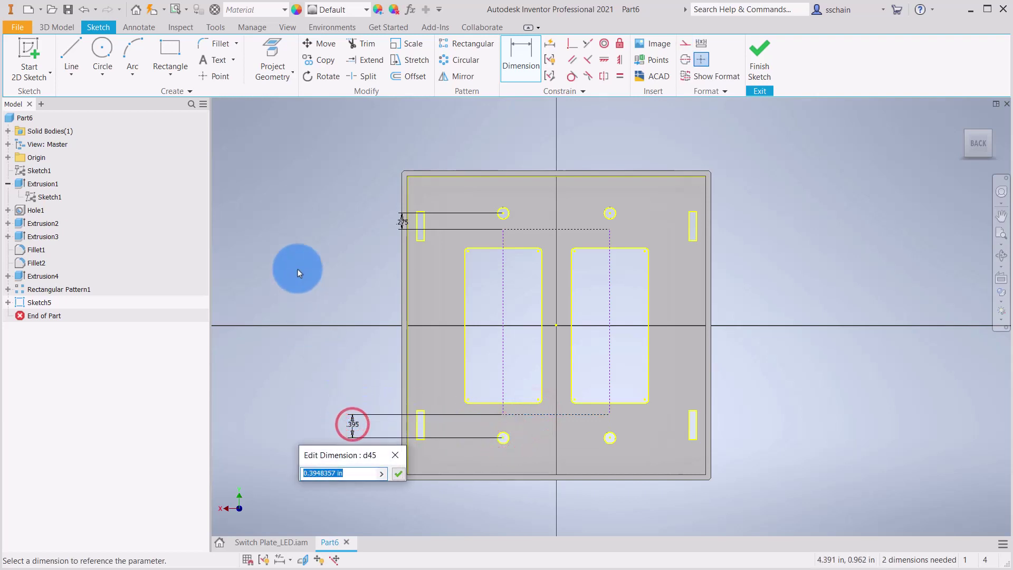
{"action": "left_click", "coordinate": [404, 224]}
{"action": "key", "text": "Return"}
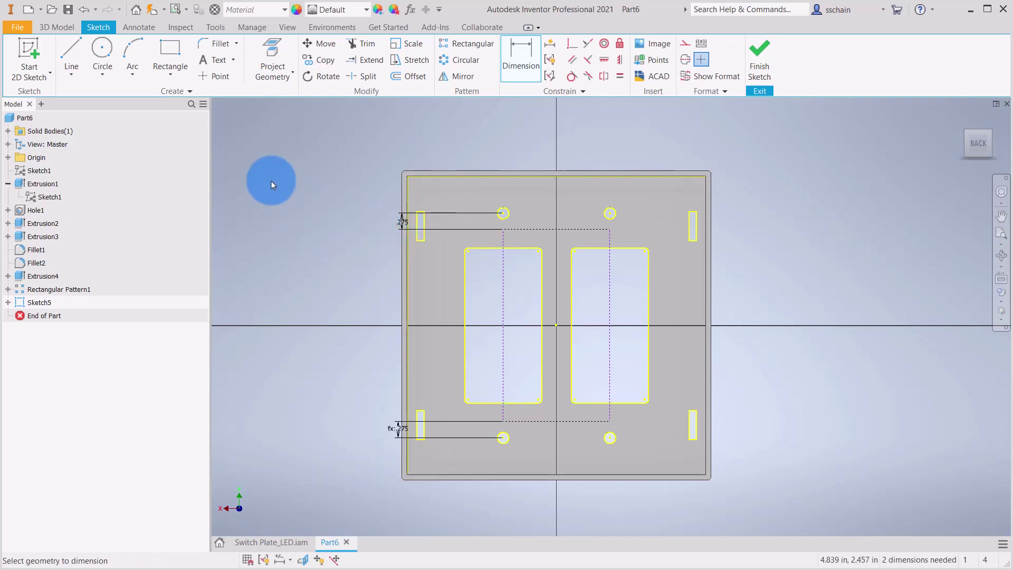
- Constrain the rectangle's two vertical sides coincident with the midpoints of the openings' top edges
{"action": "left_click", "coordinate": [572, 44]}
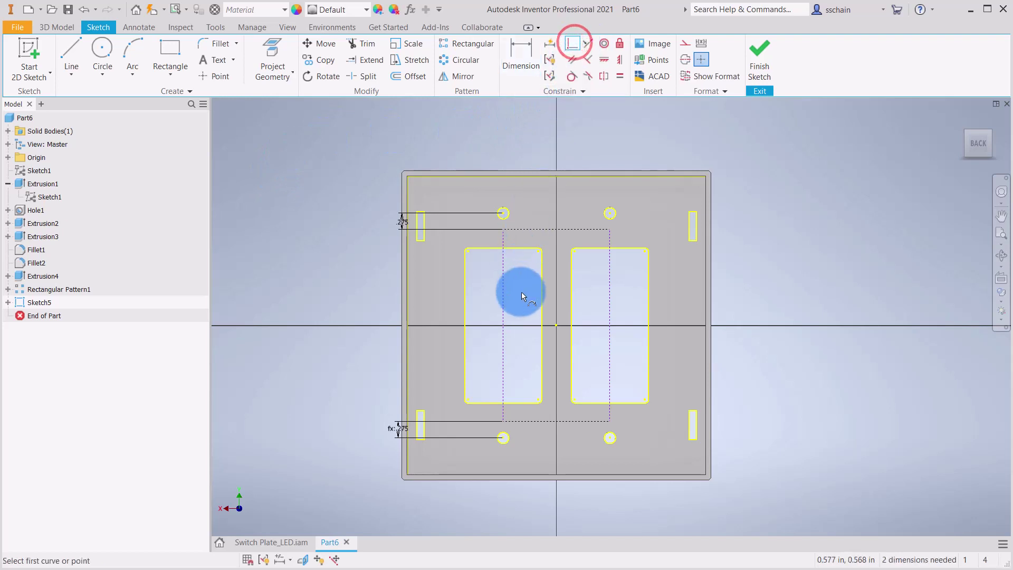
{"action": "left_click", "coordinate": [500, 291]}
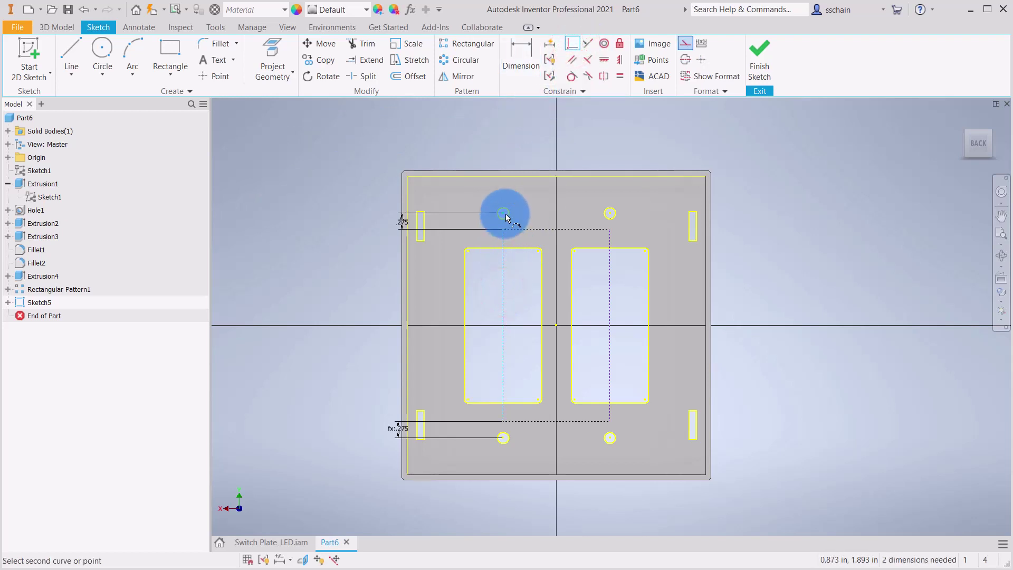
{"action": "left_click", "coordinate": [501, 249]}
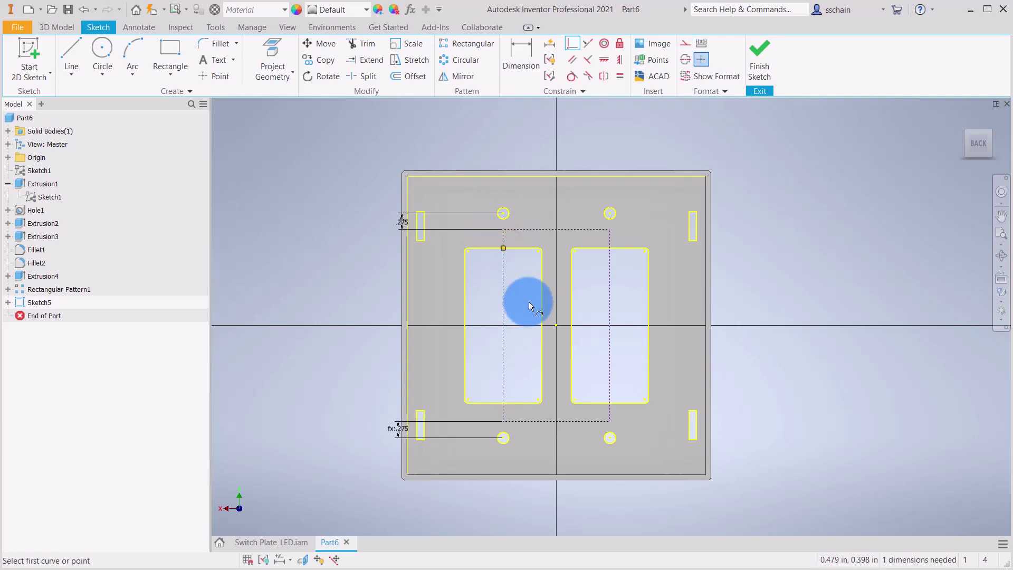
{"action": "left_click", "coordinate": [611, 302]}
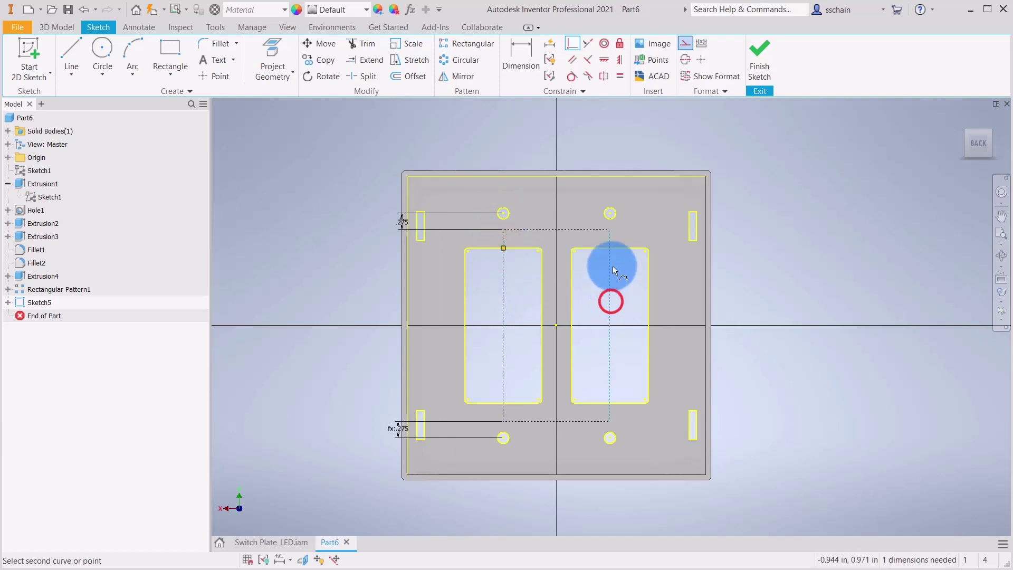
{"action": "left_click", "coordinate": [610, 248]}
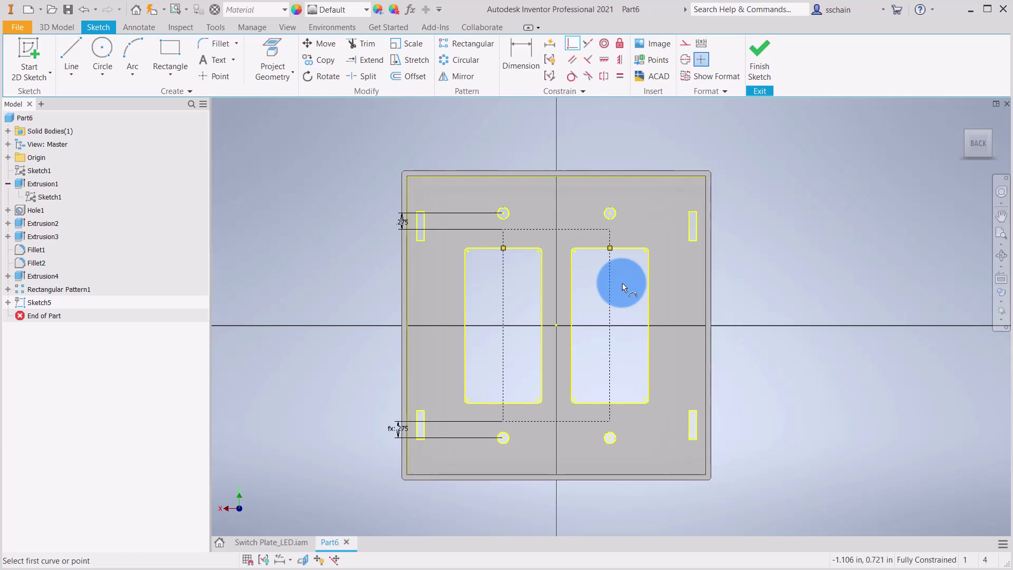
{"action": "key", "text": "Escape"}
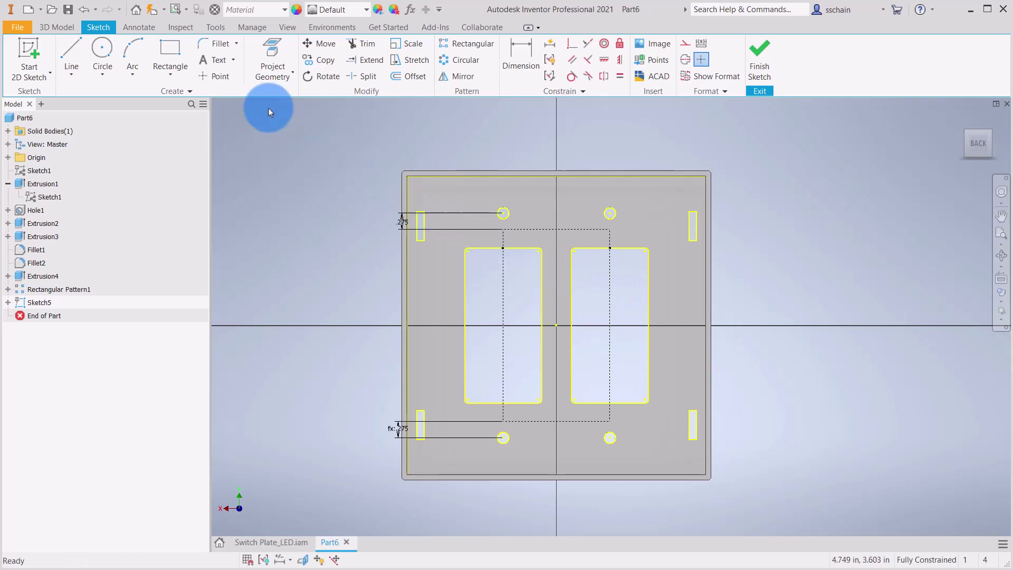
- Place sketch points on the four corners of the construction rectangle and finish the sketch
{"action": "left_click", "coordinate": [216, 75]}
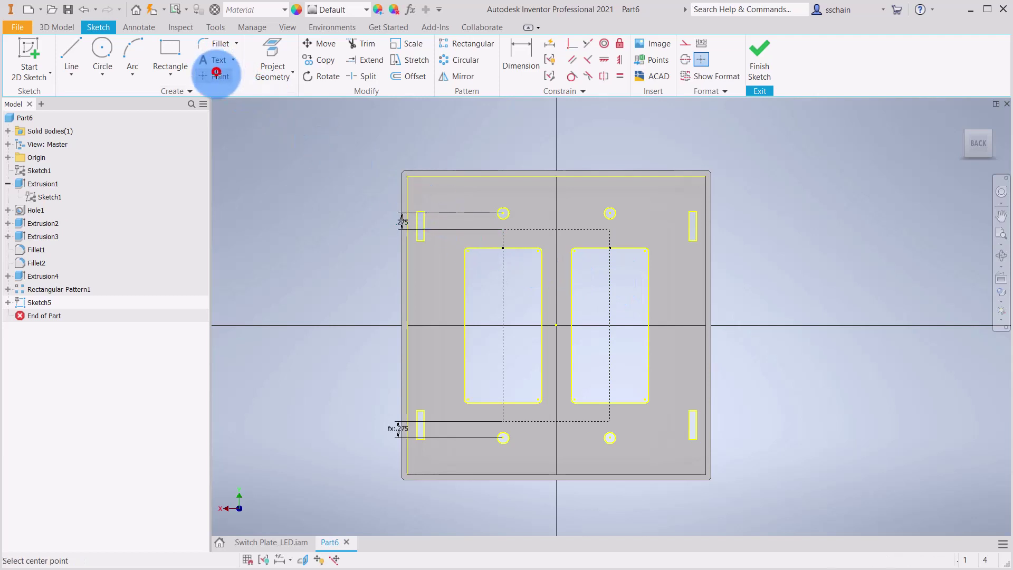
{"action": "left_click", "coordinate": [504, 229]}
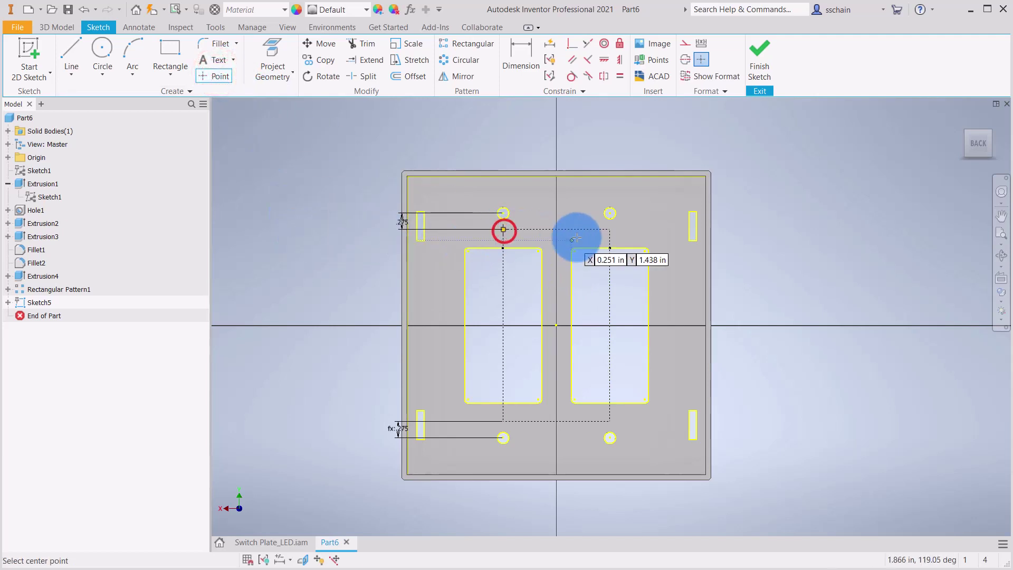
{"action": "left_click", "coordinate": [610, 229]}
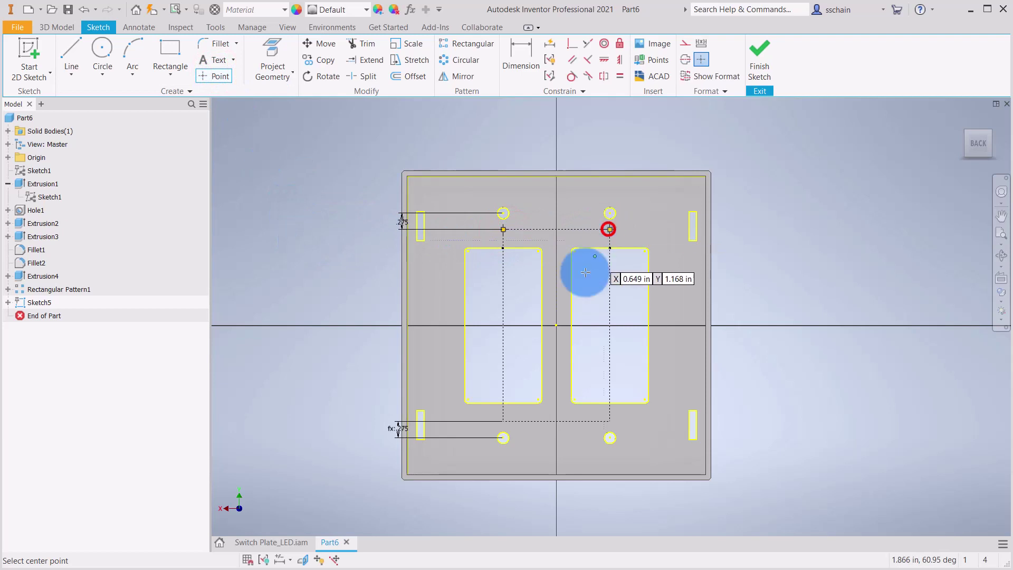
{"action": "left_click", "coordinate": [609, 422]}
{"action": "left_click", "coordinate": [504, 422]}
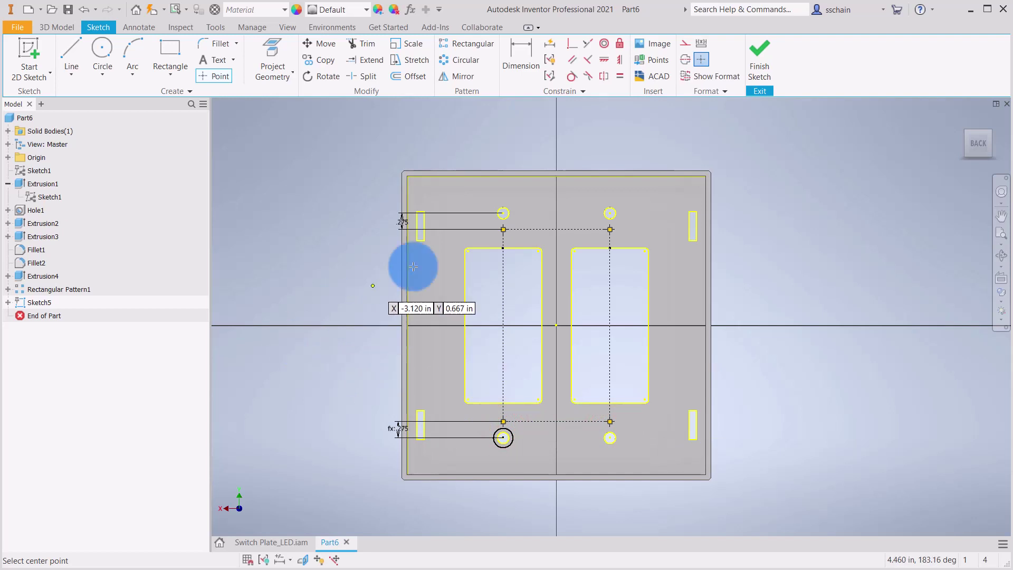
{"action": "left_click", "coordinate": [759, 49]}
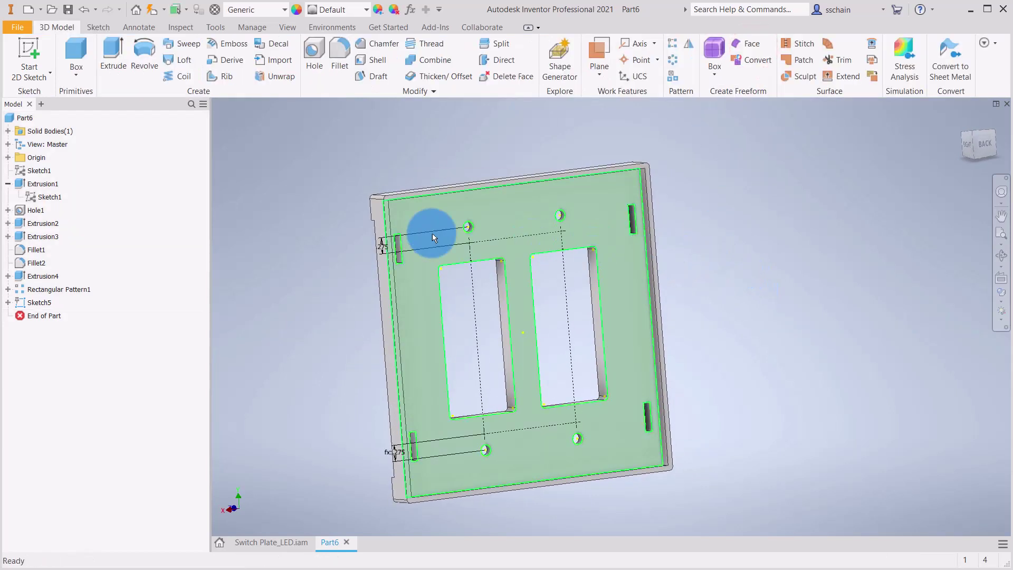
- Create simple flat-bottomed holes, 0.29 in diameter and 0.08 in deep, at the four sketch points
{"action": "left_click", "coordinate": [314, 52]}
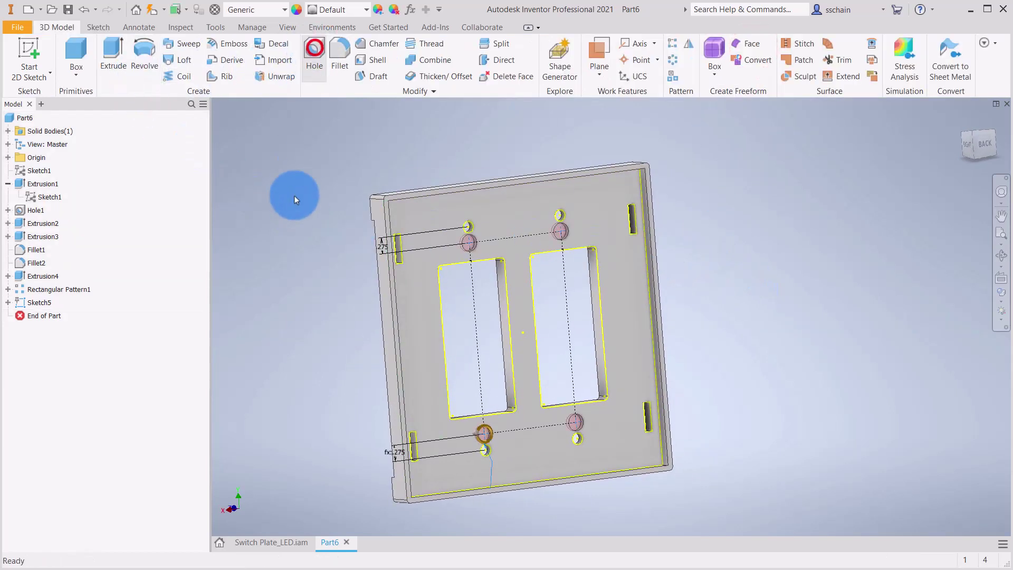
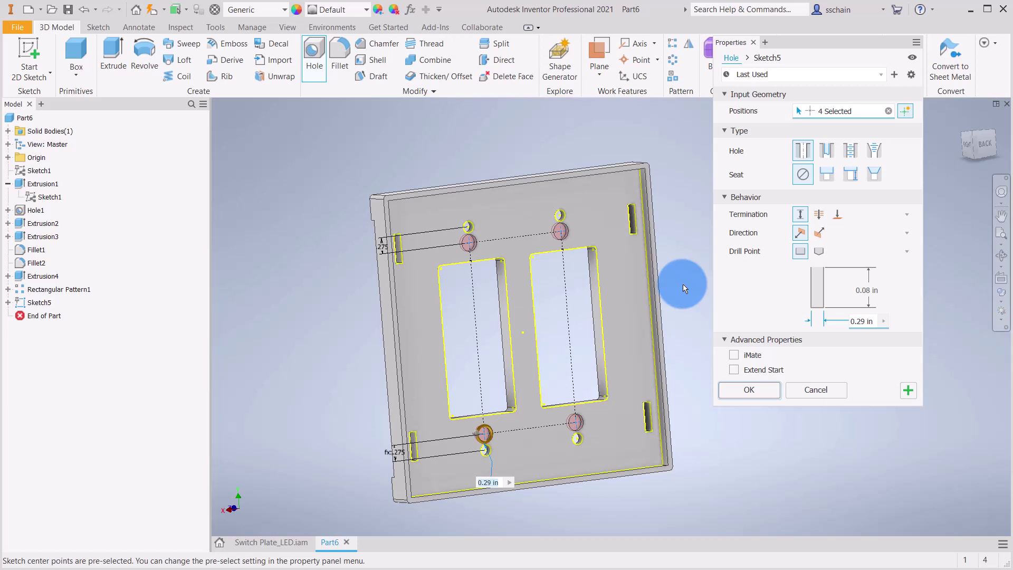
{"action": "left_click", "coordinate": [750, 390]}
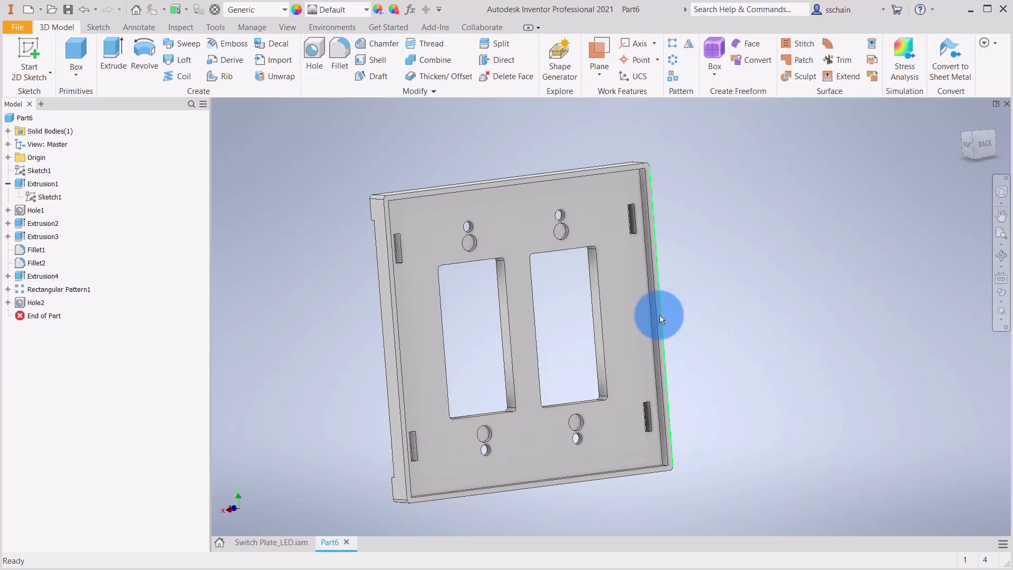
- Chamfer the circular edges of the four flat-bottomed holes on the recessed back with a .06 in distance
{"action": "scroll", "coordinate": [559, 353], "scroll_direction": "up", "scroll_amount": 3}
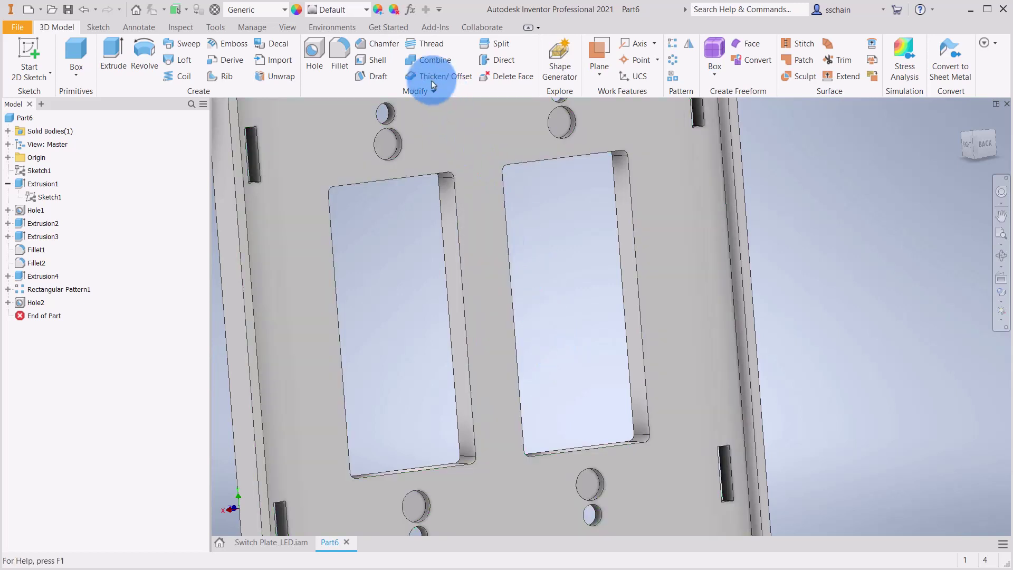
{"action": "left_click", "coordinate": [383, 47]}
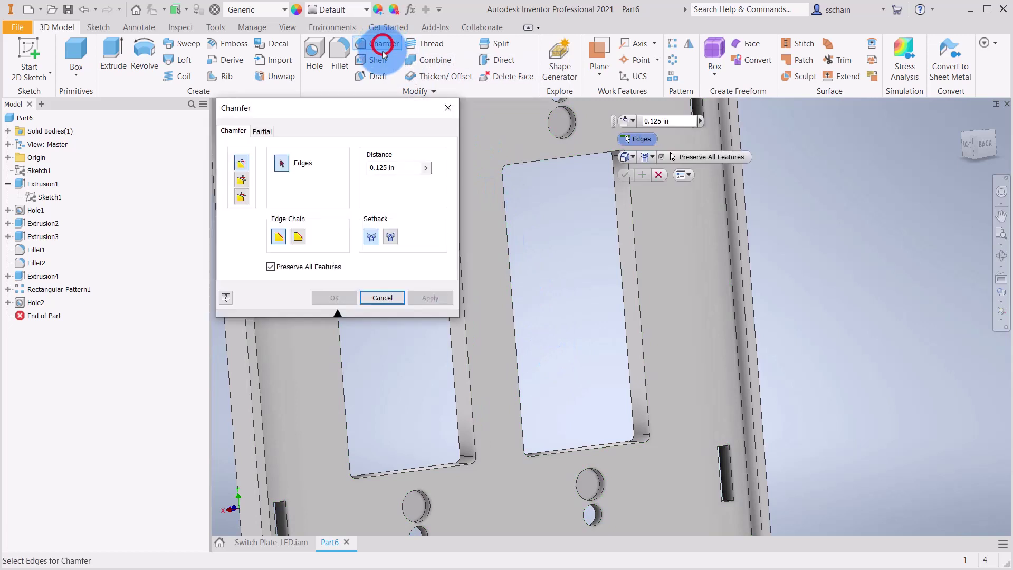
{"action": "middle_click_drag", "start_coordinate": [479, 205], "coordinate": [681, 316]}
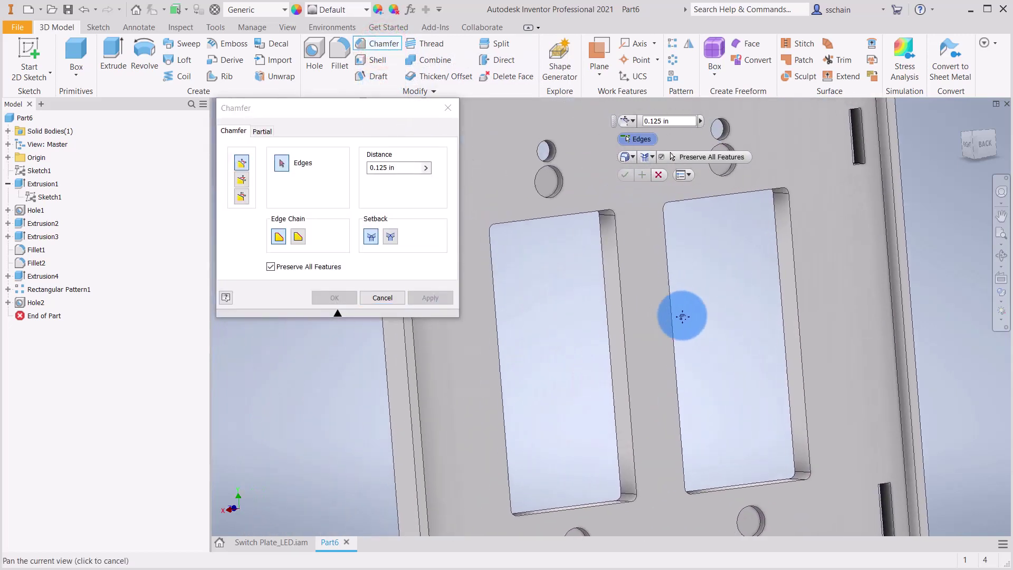
{"action": "left_click", "coordinate": [553, 185]}
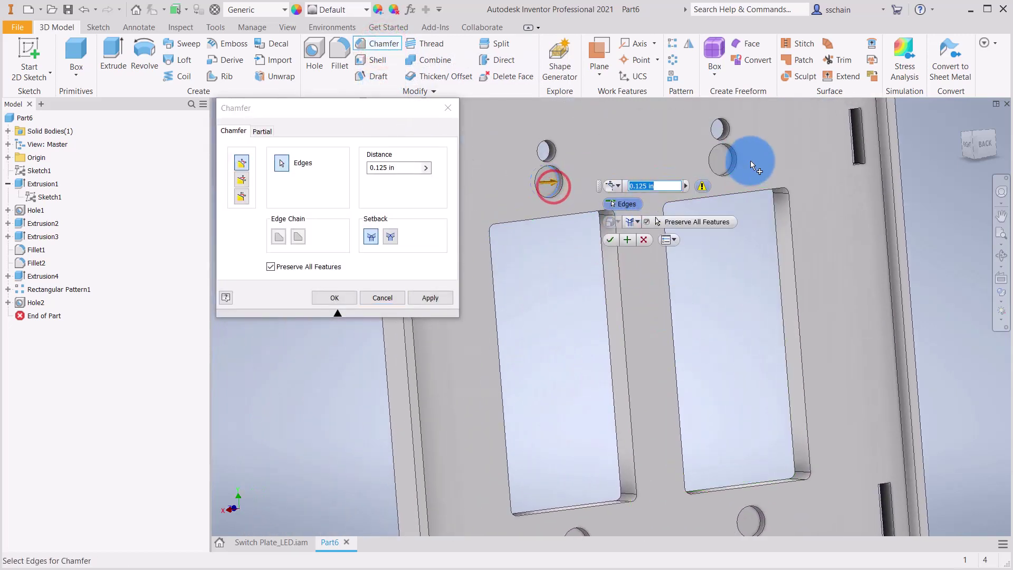
{"action": "left_click", "coordinate": [730, 156]}
{"action": "middle_click_drag", "start_coordinate": [701, 362], "coordinate": [699, 256]}
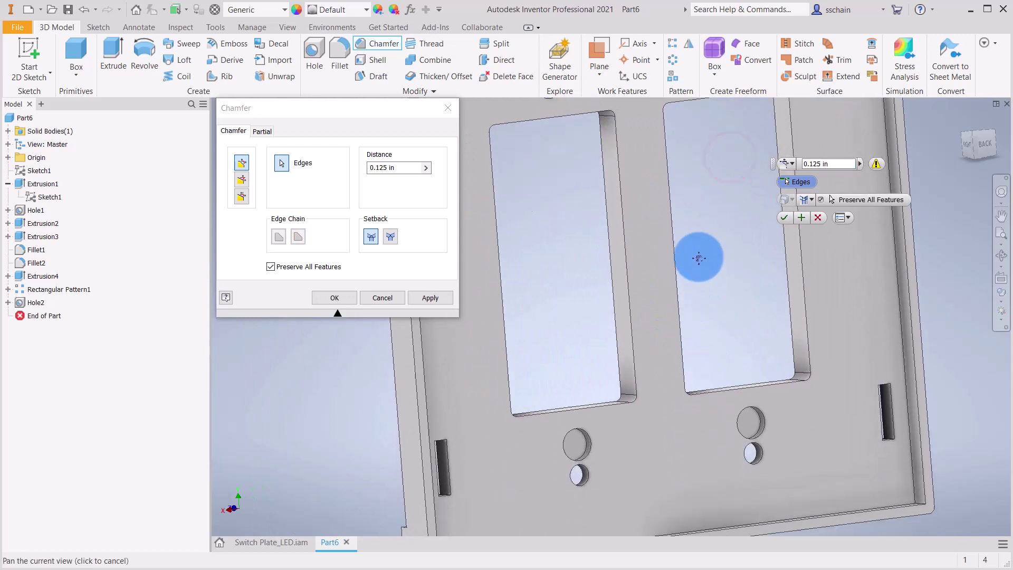
{"action": "left_click", "coordinate": [758, 410]}
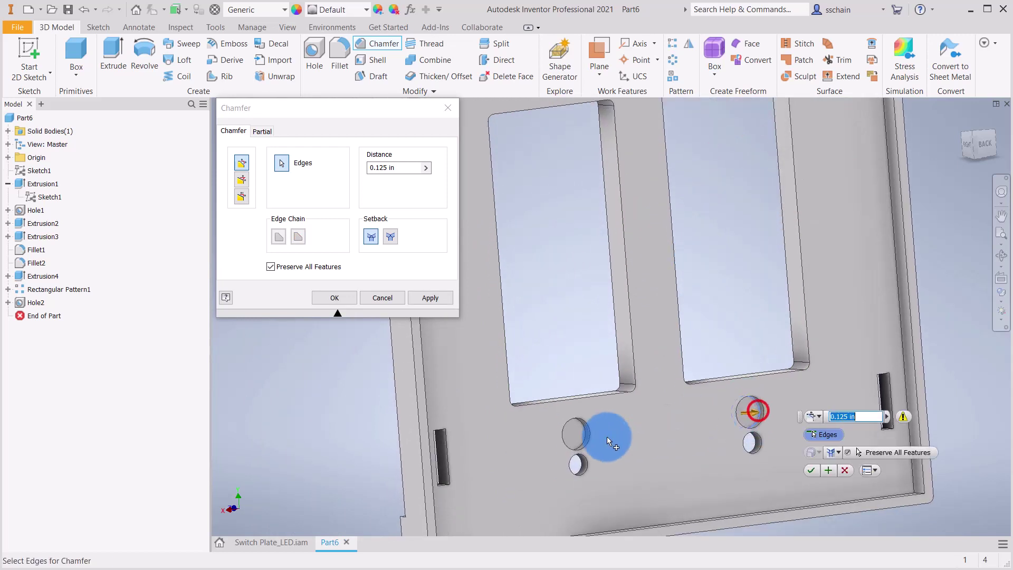
{"action": "left_click", "coordinate": [581, 430]}
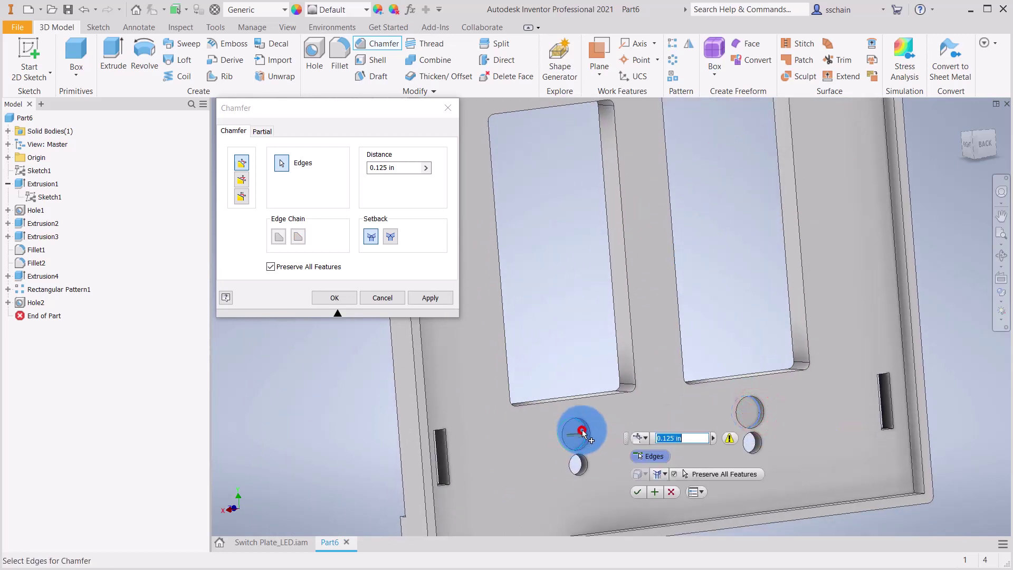
{"action": "double_click", "coordinate": [378, 167]}
{"action": "type", "text": ".06"}
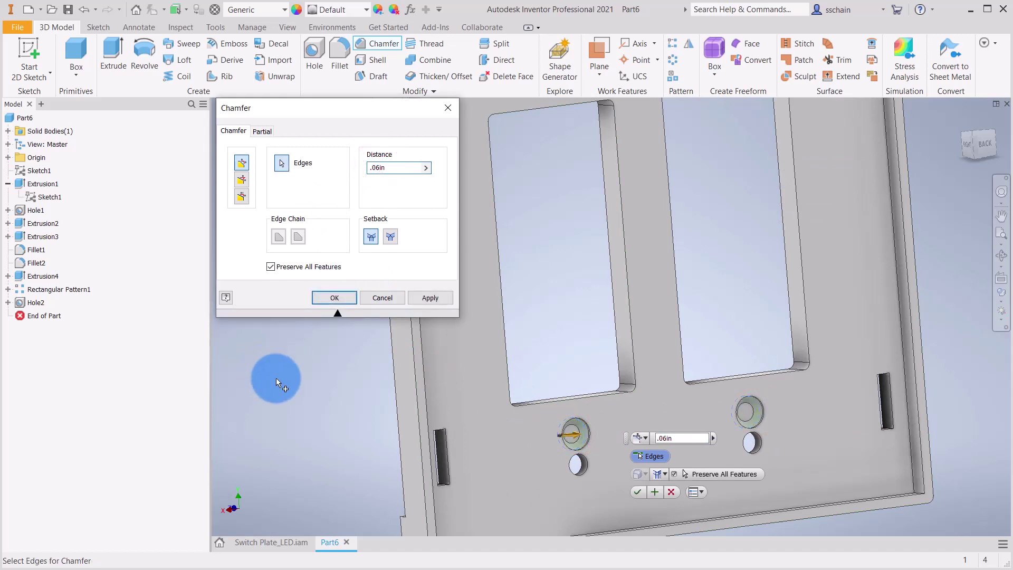
{"action": "left_click", "coordinate": [332, 297]}
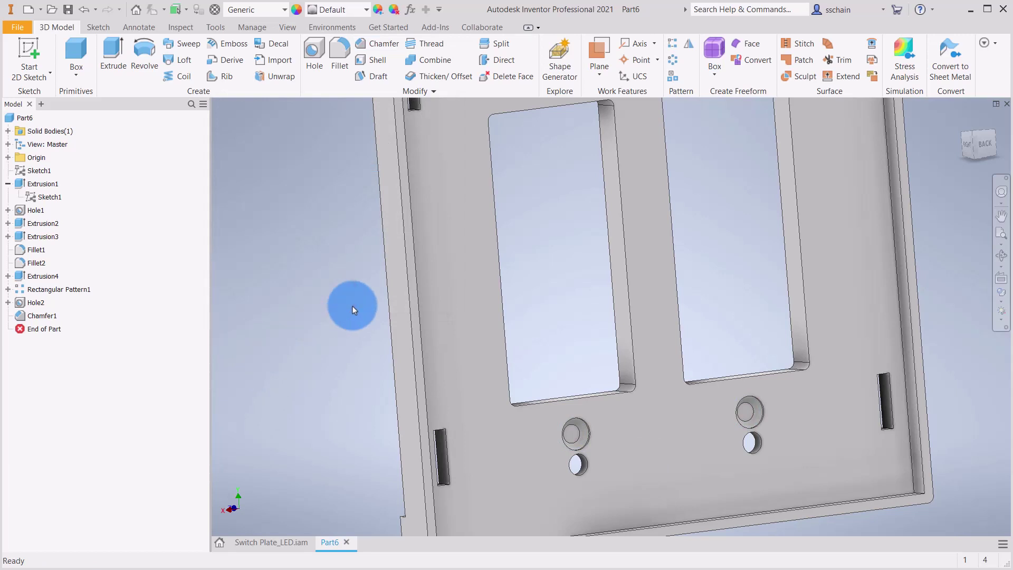
- Fillet the outer front edges of the raised bands at the plate's upper and lower ends with a .06 in radius
{"action": "scroll", "coordinate": [352, 305], "scroll_direction": "up", "scroll_amount": 3}
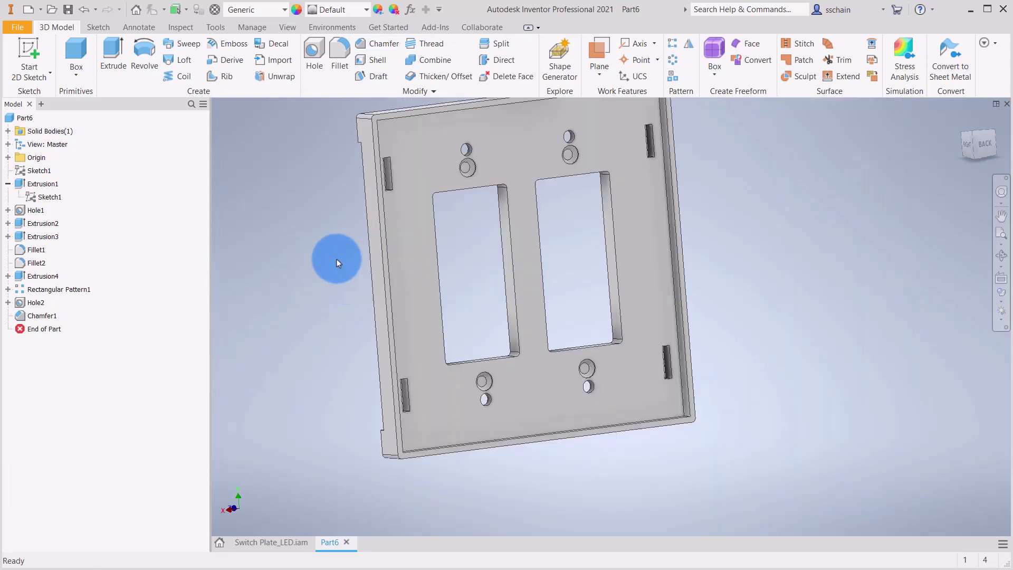
{"action": "middle_click_drag", "start_coordinate": [337, 259], "coordinate": [378, 311]}
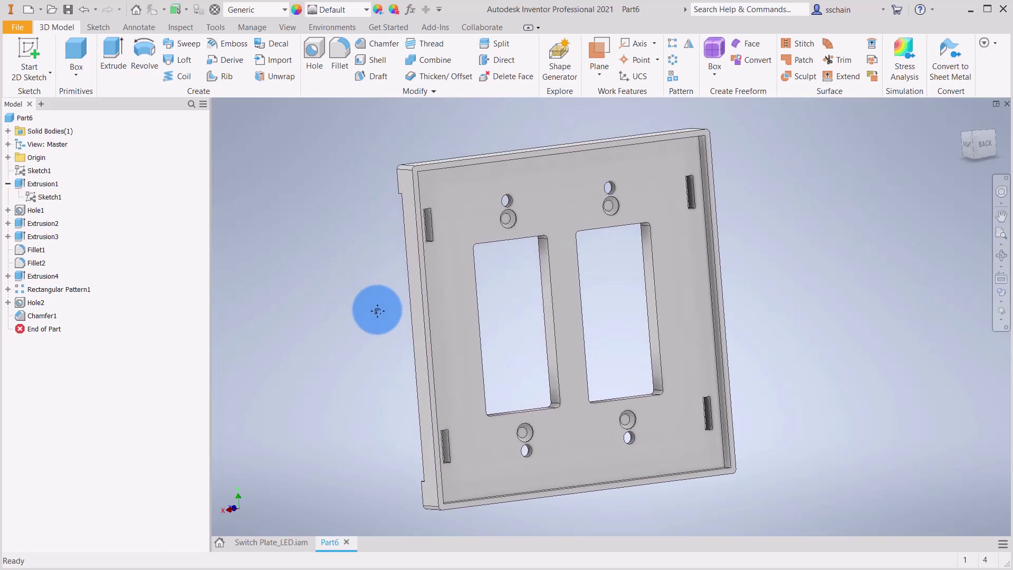
{"action": "key", "text": "F6"}
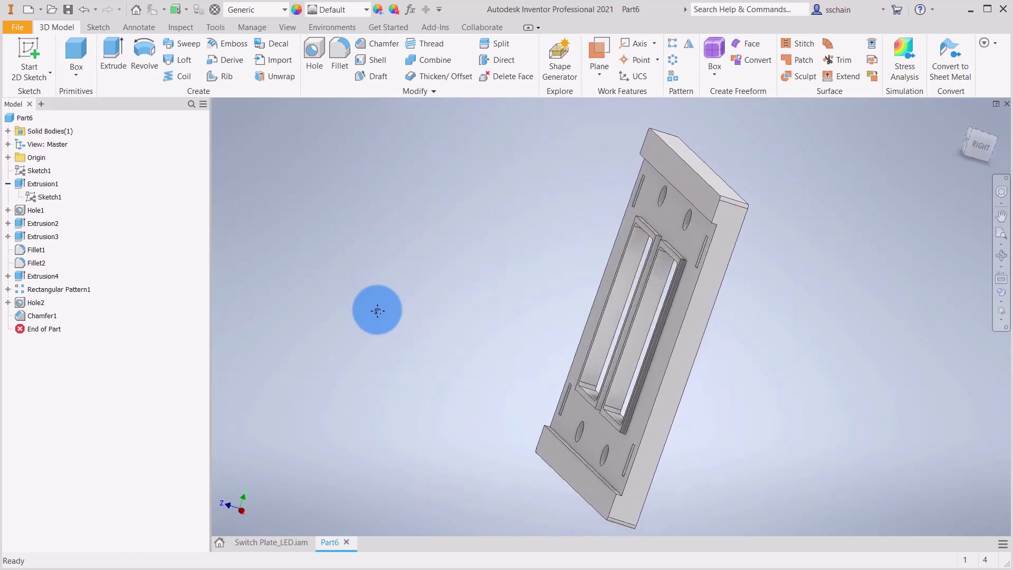
{"action": "left_click", "coordinate": [349, 51]}
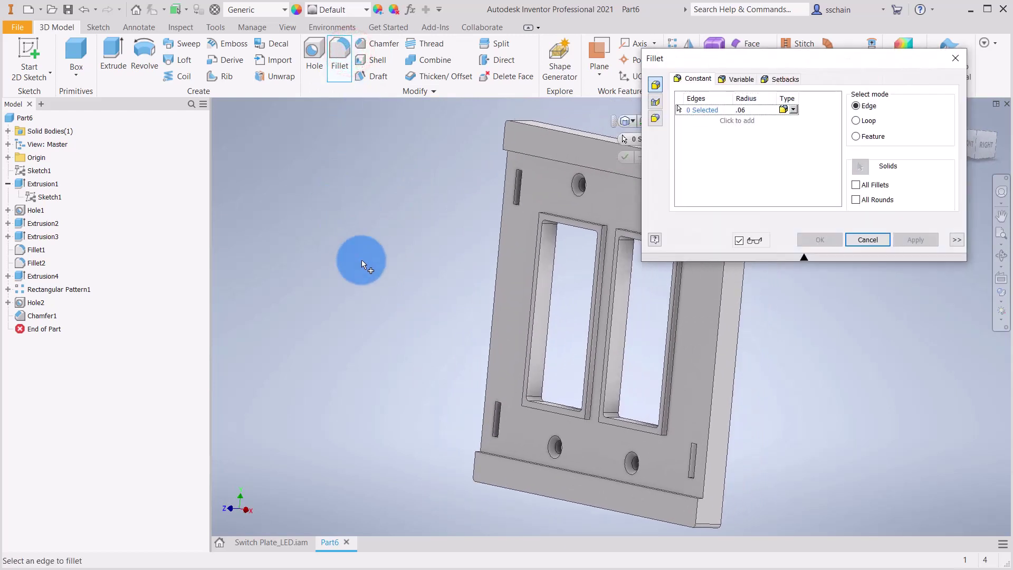
{"action": "left_click", "coordinate": [527, 147]}
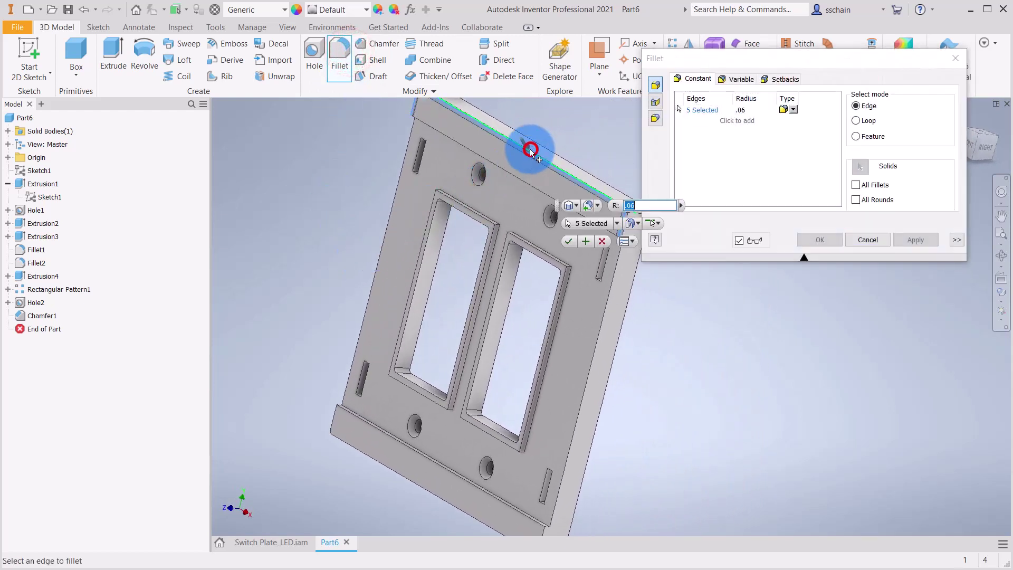
{"action": "left_click", "coordinate": [400, 472]}
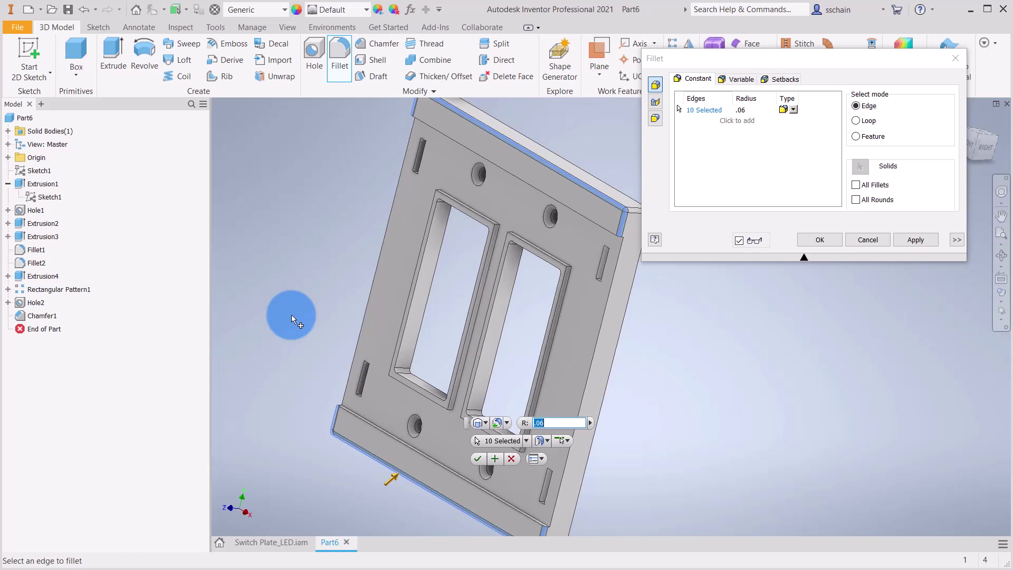
{"action": "type", "text": ".0"}
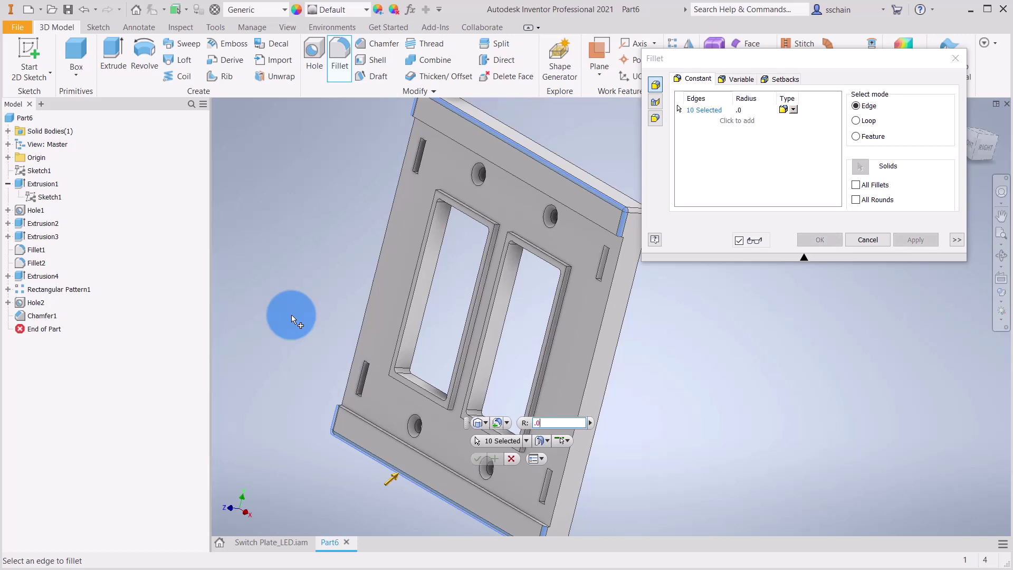
{"action": "type", "text": "6"}
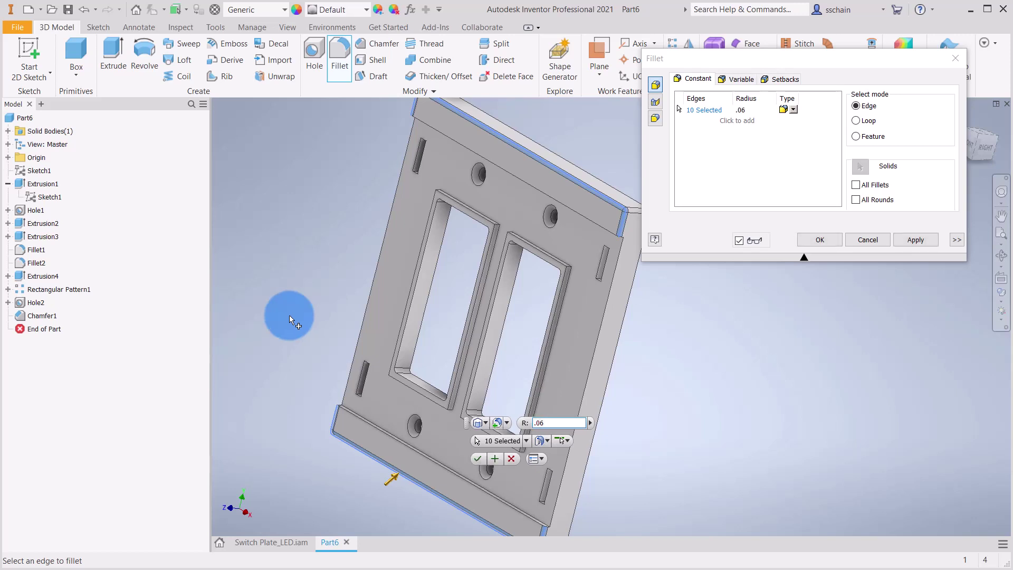
{"action": "left_click", "coordinate": [805, 241]}
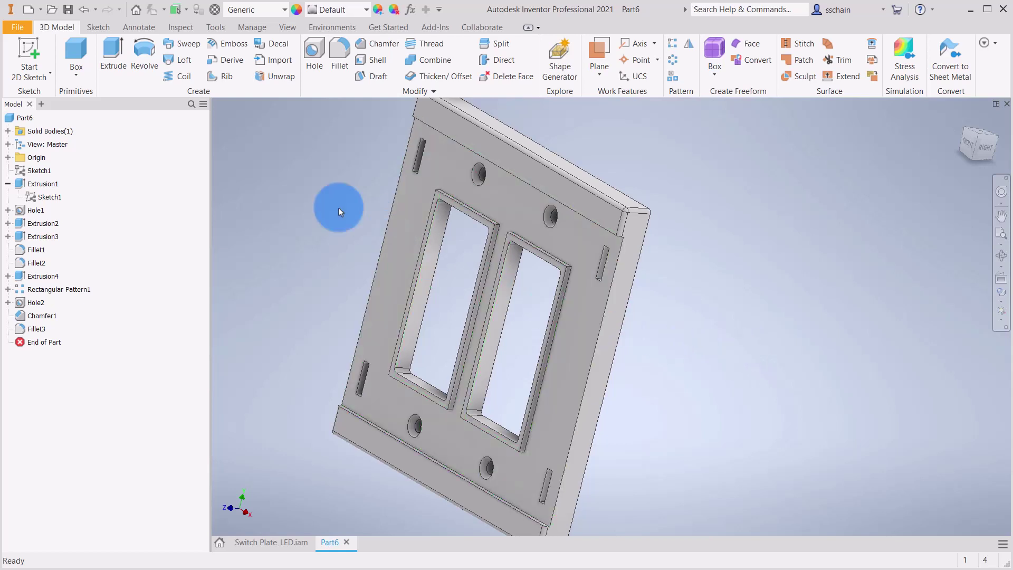
- Save the part as Decorative Double Switch Plate in the Outlet and Switch Covers folder
{"action": "left_click", "coordinate": [68, 10]}
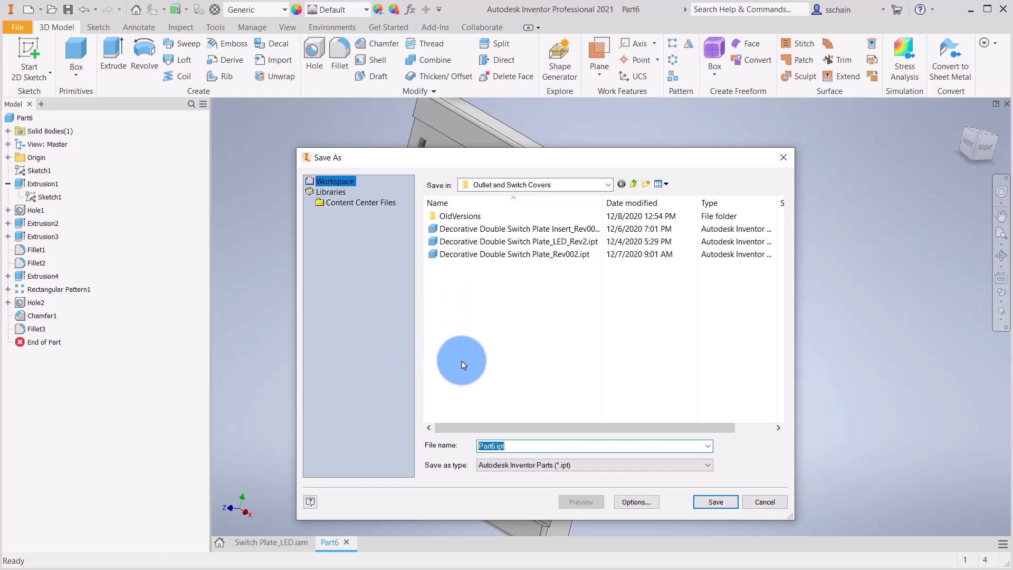
{"action": "left_click", "coordinate": [466, 255]}
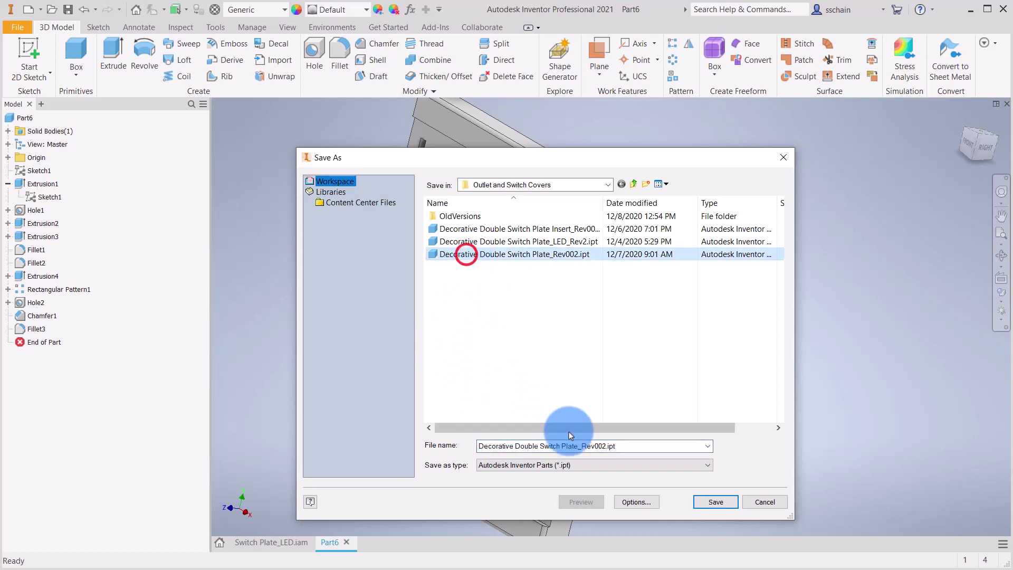
{"action": "left_click", "coordinate": [622, 445]}
{"action": "key", "text": "shift+Left"}
{"action": "key", "text": "shift+Left"}
{"action": "key", "text": "shift+Left"}
{"action": "key", "text": "shift+Left"}
{"action": "key", "text": "shift+Left"}
{"action": "key", "text": "shift+Left"}
{"action": "key", "text": "shift+Left"}
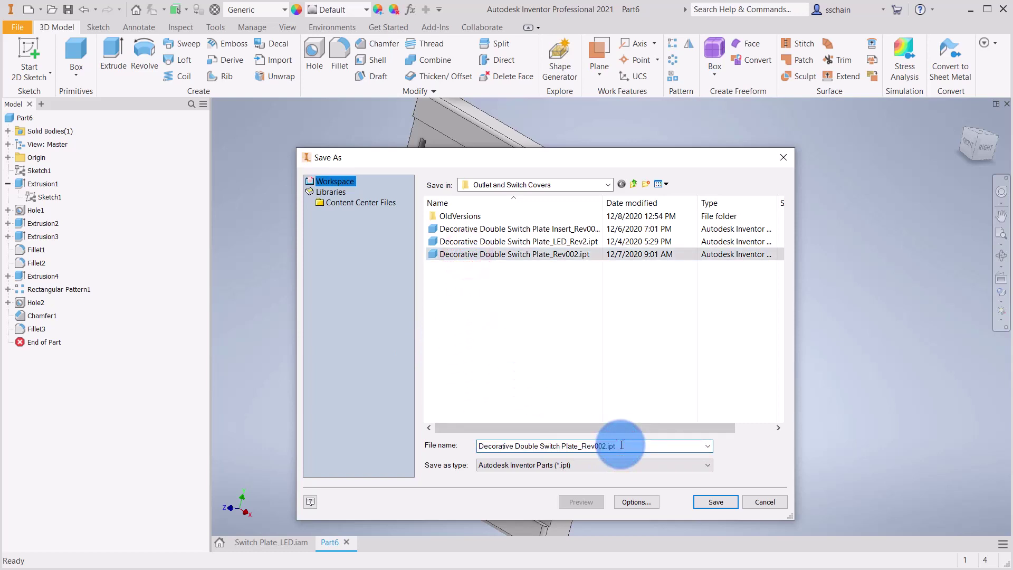
{"action": "key", "text": "BackSpace"}
{"action": "key", "text": "BackSpace"}
{"action": "key", "text": "BackSpace"}
{"action": "key", "text": "BackSpace"}
{"action": "key", "text": "BackSpace"}
{"action": "key", "text": "BackSpace"}
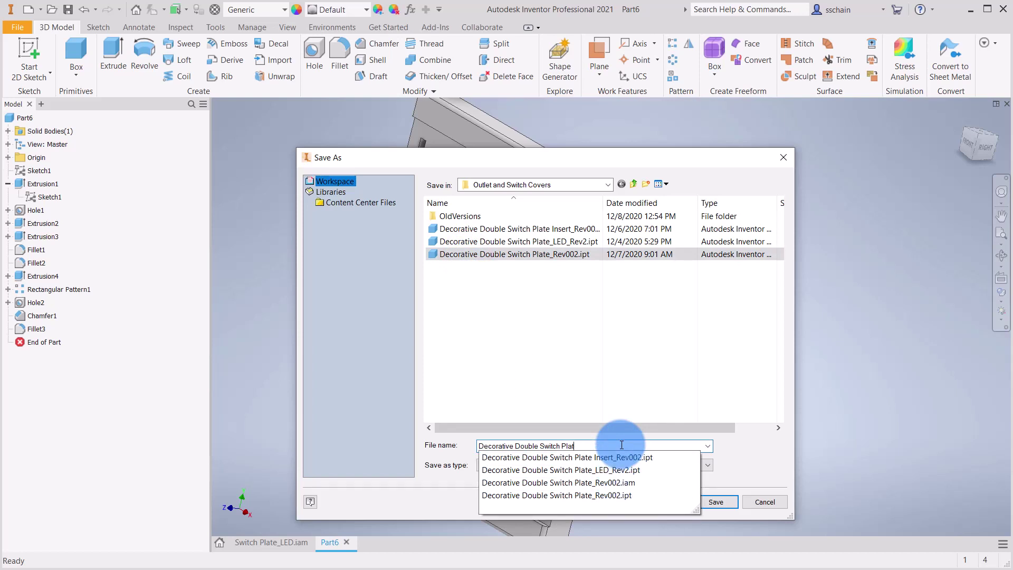
{"action": "type", "text": "e"}
{"action": "left_click", "coordinate": [741, 445]}
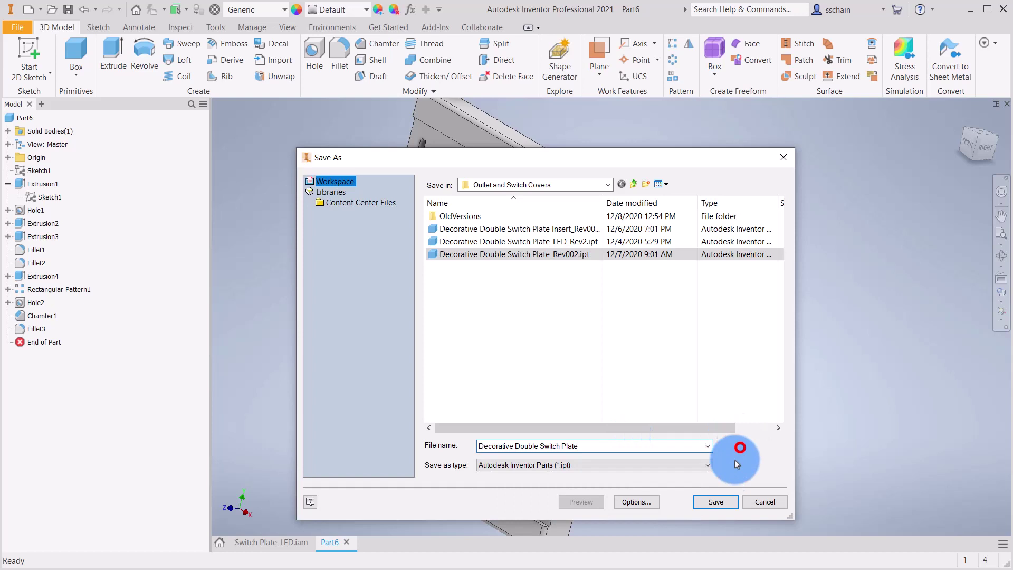
{"action": "left_click", "coordinate": [708, 501]}
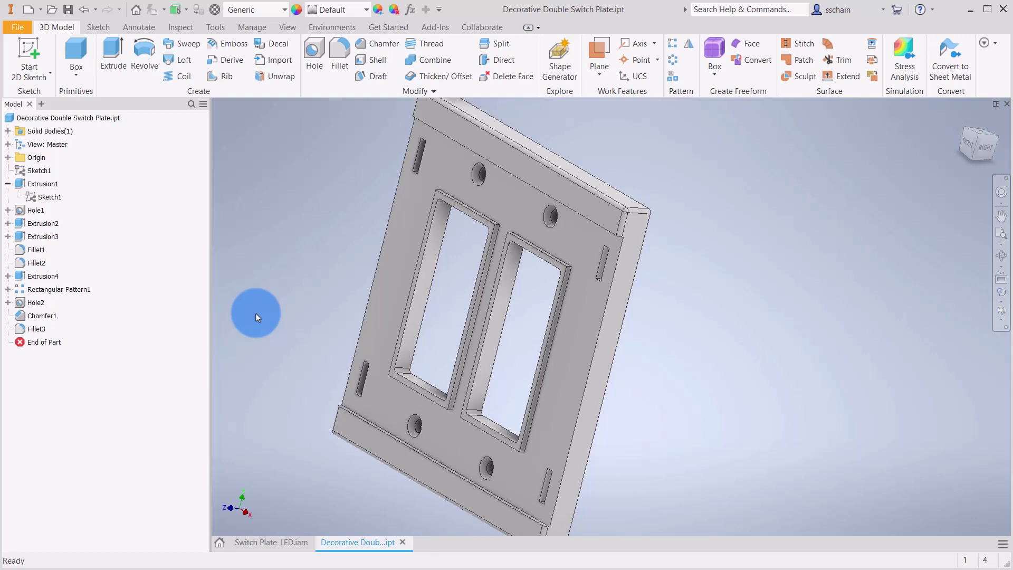
- Create a new assembly and save it as Decorative Double Switch Plate in the Outlet and Switch Covers folder
{"action": "left_click", "coordinate": [40, 10]}
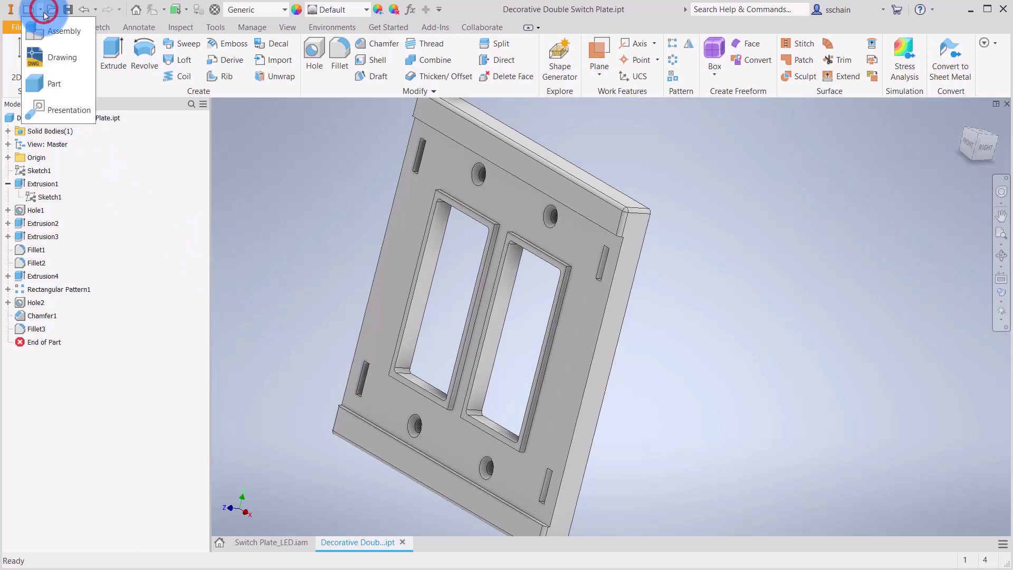
{"action": "left_click", "coordinate": [47, 30]}
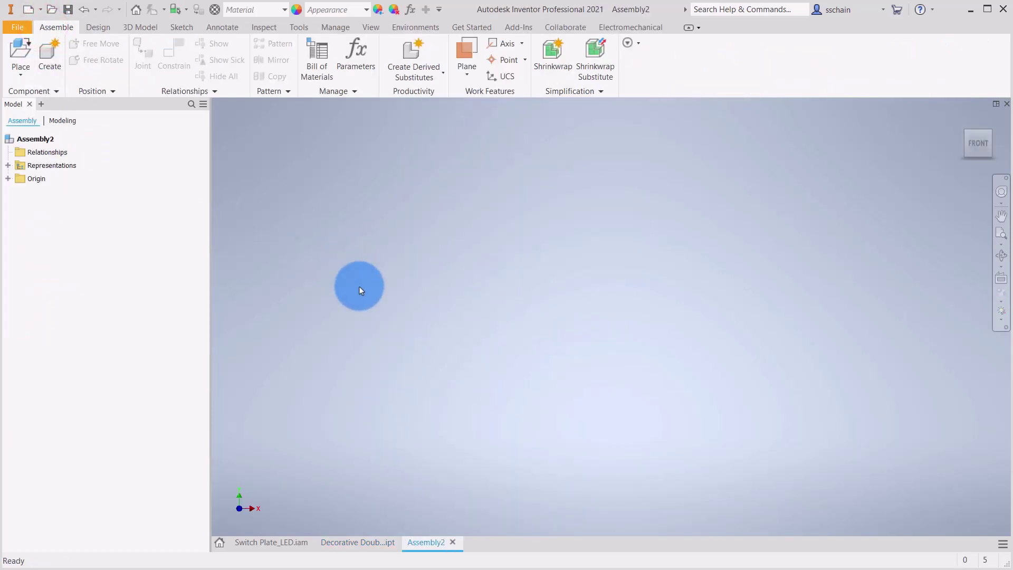
{"action": "left_click", "coordinate": [67, 9]}
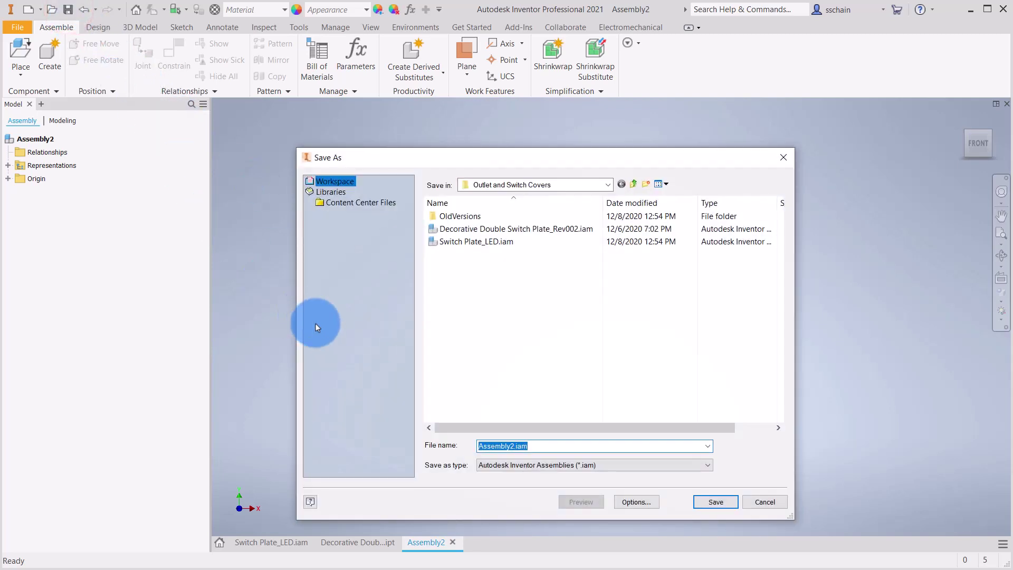
{"action": "left_click", "coordinate": [463, 229]}
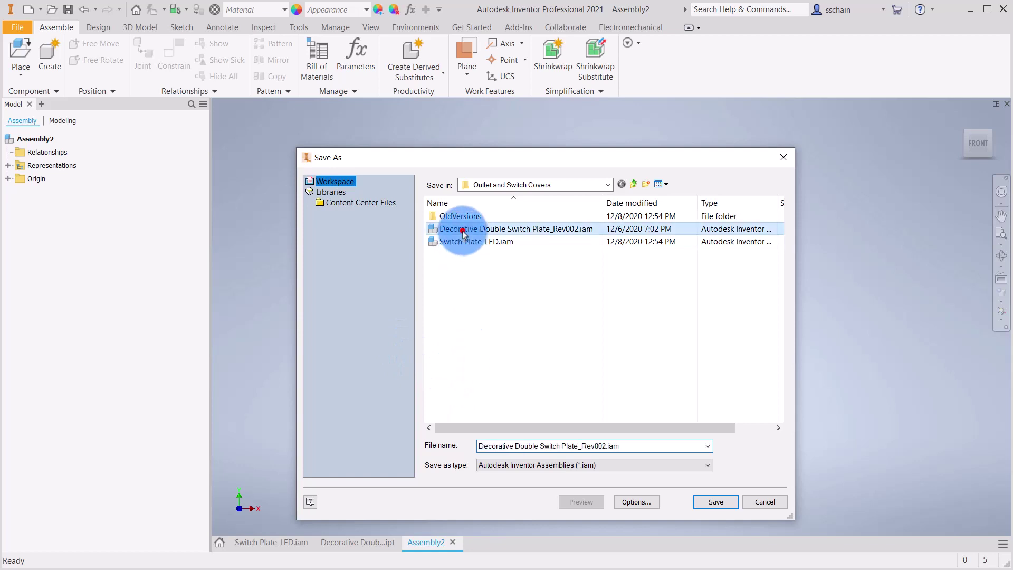
{"action": "left_click", "coordinate": [626, 447]}
{"action": "left_click_drag", "start_coordinate": [626, 447], "coordinate": [579, 443]}
{"action": "key", "text": "BackSpace"}
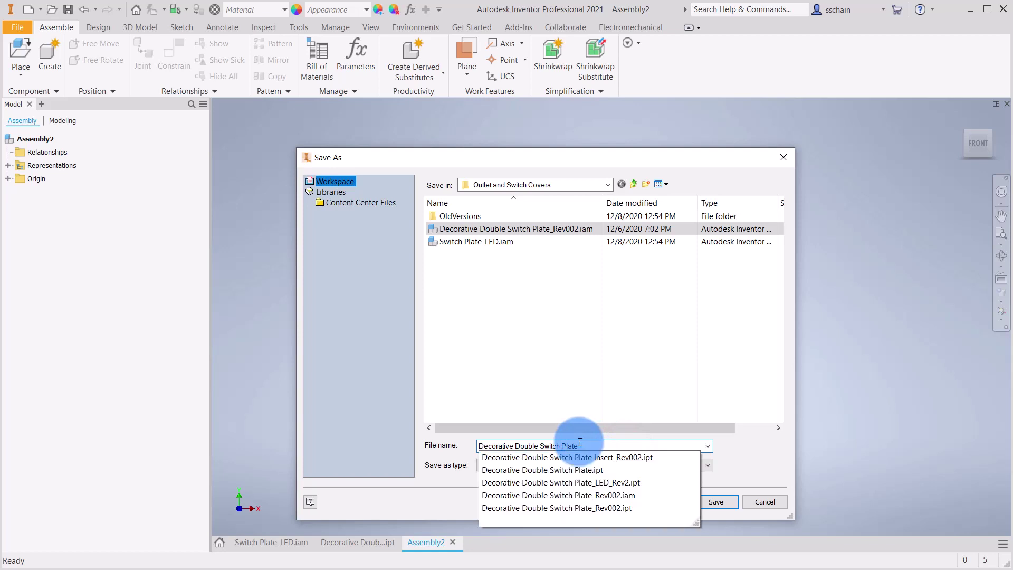
{"action": "left_click", "coordinate": [767, 460]}
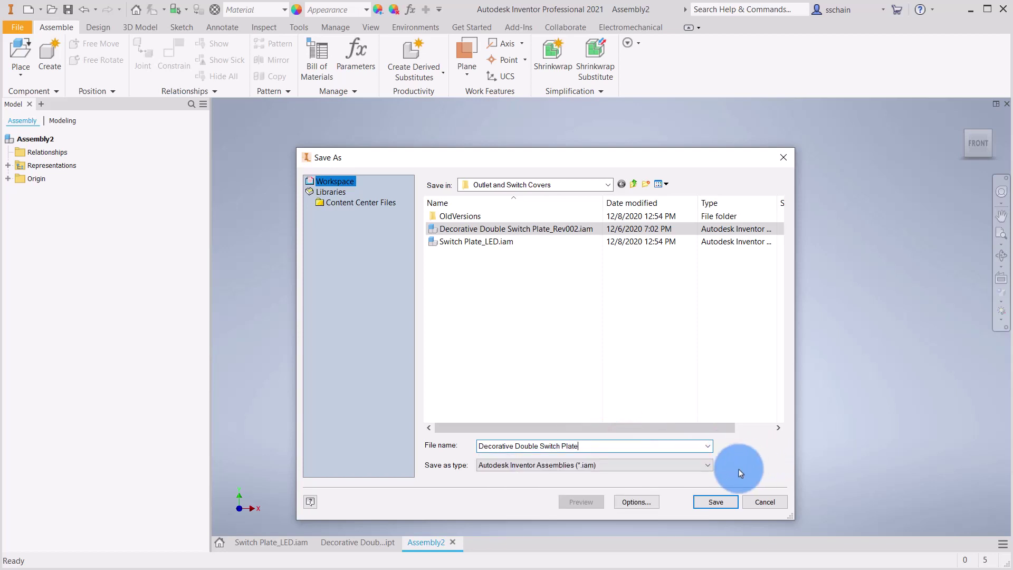
{"action": "left_click", "coordinate": [718, 502]}
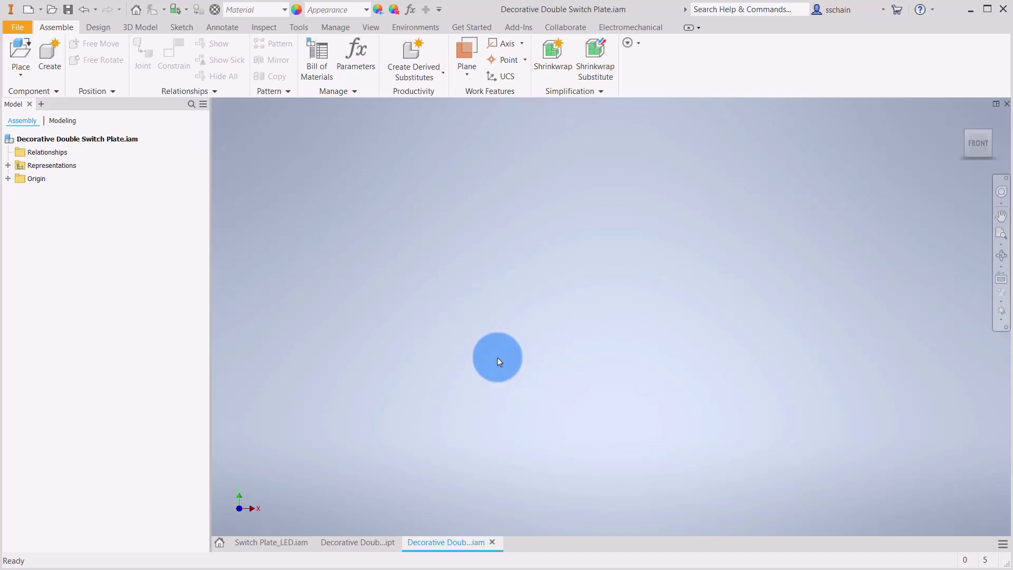
- Place one instance of Decorative Double Switch Plate.ipt in the assembly
{"action": "left_click", "coordinate": [19, 55]}
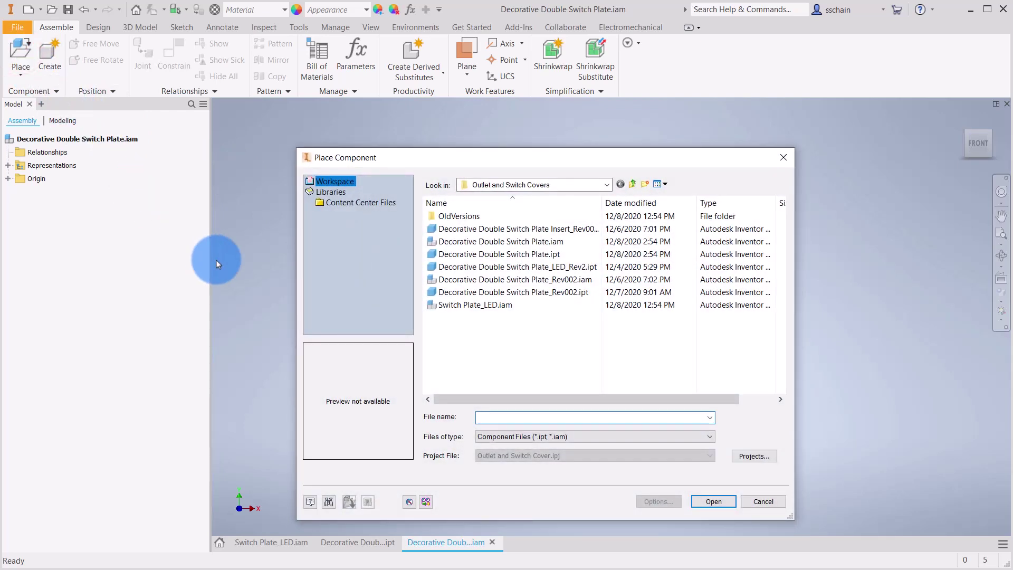
{"action": "left_click", "coordinate": [453, 258]}
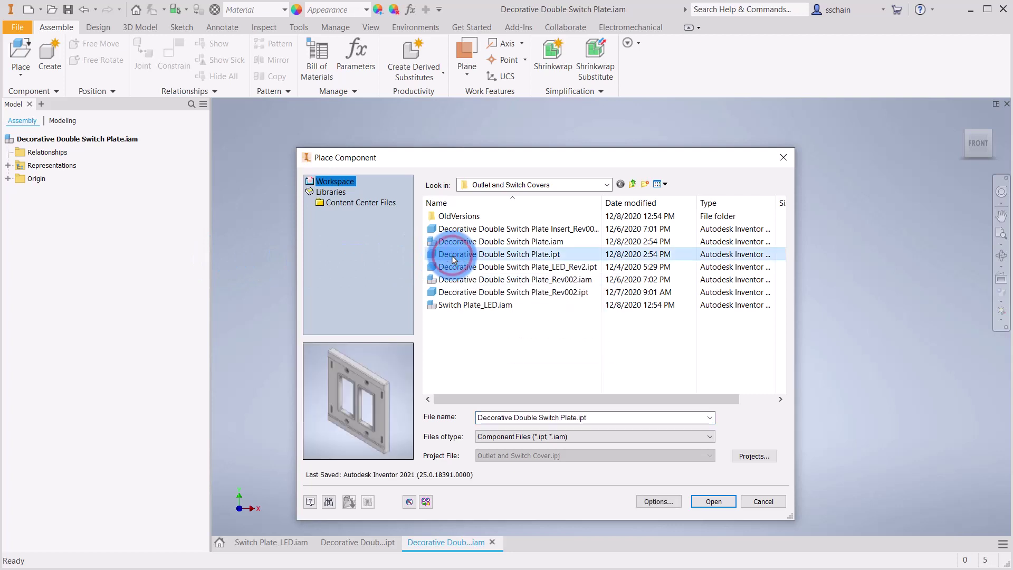
{"action": "left_click", "coordinate": [713, 501]}
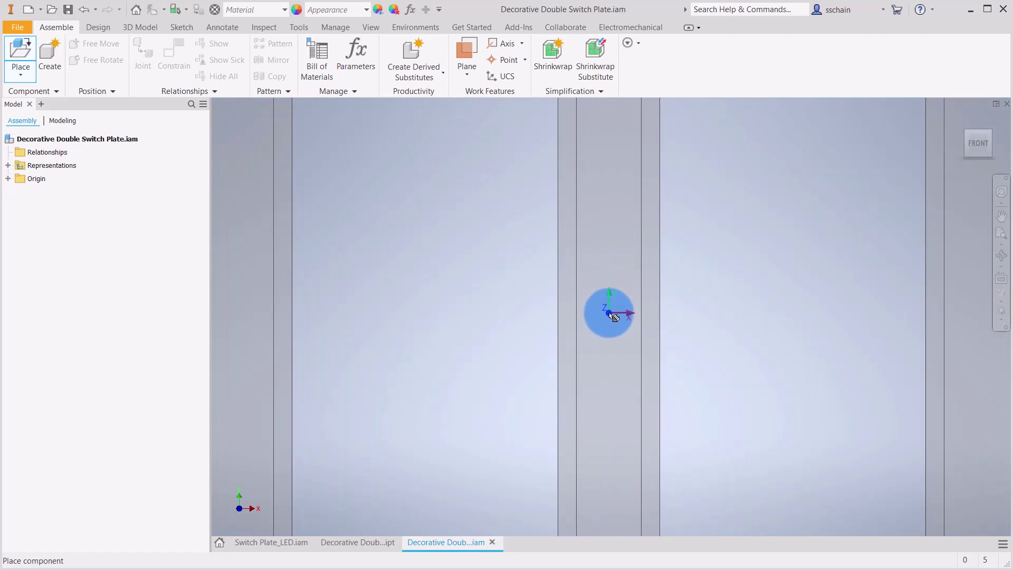
{"action": "left_click", "coordinate": [613, 317]}
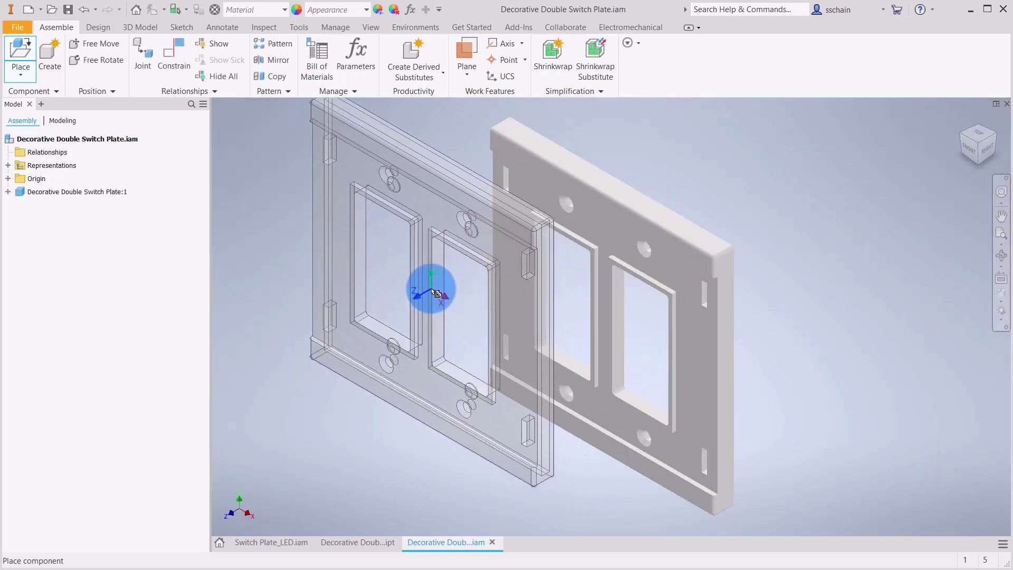
{"action": "key", "text": "Escape"}
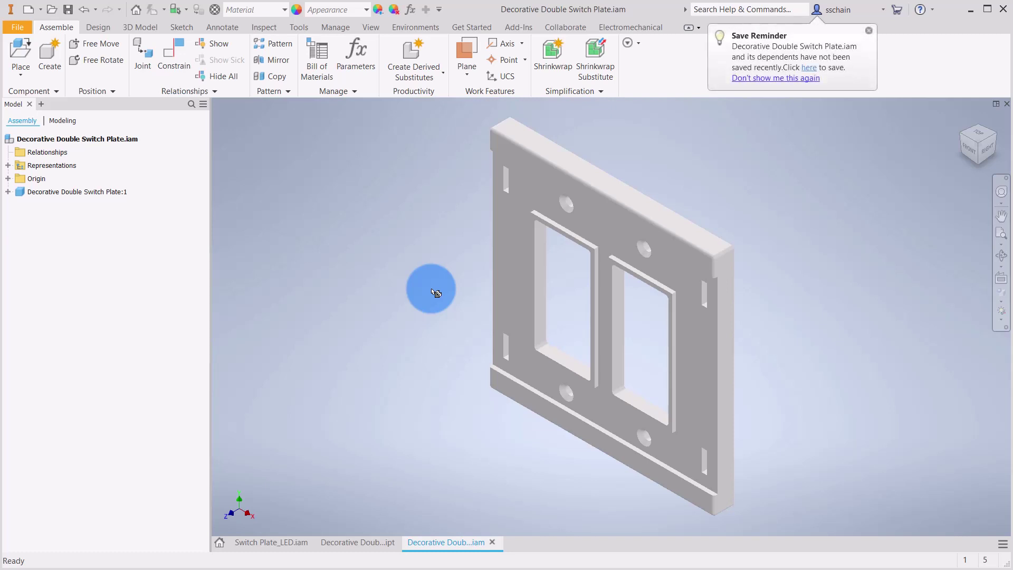
{"action": "left_click", "coordinate": [868, 31]}
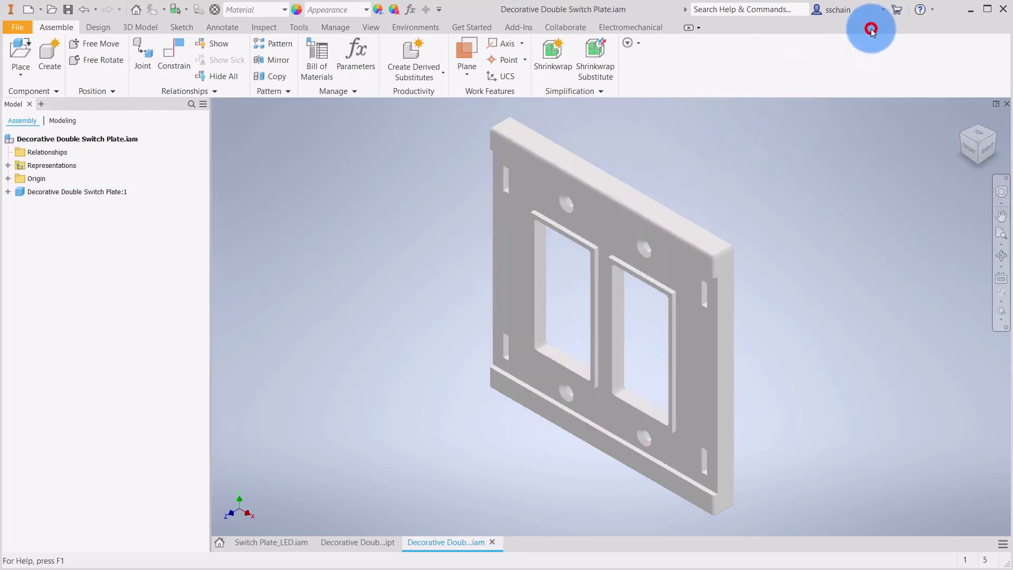
- Ground the placed Decorative Double Switch Plate component
{"action": "right_click", "coordinate": [99, 194]}
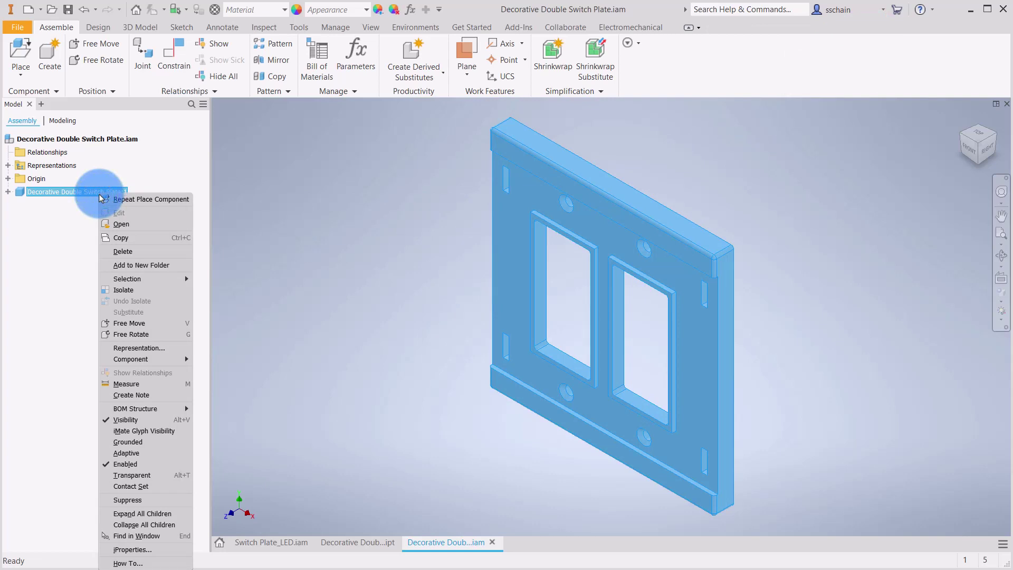
{"action": "left_click", "coordinate": [136, 443]}
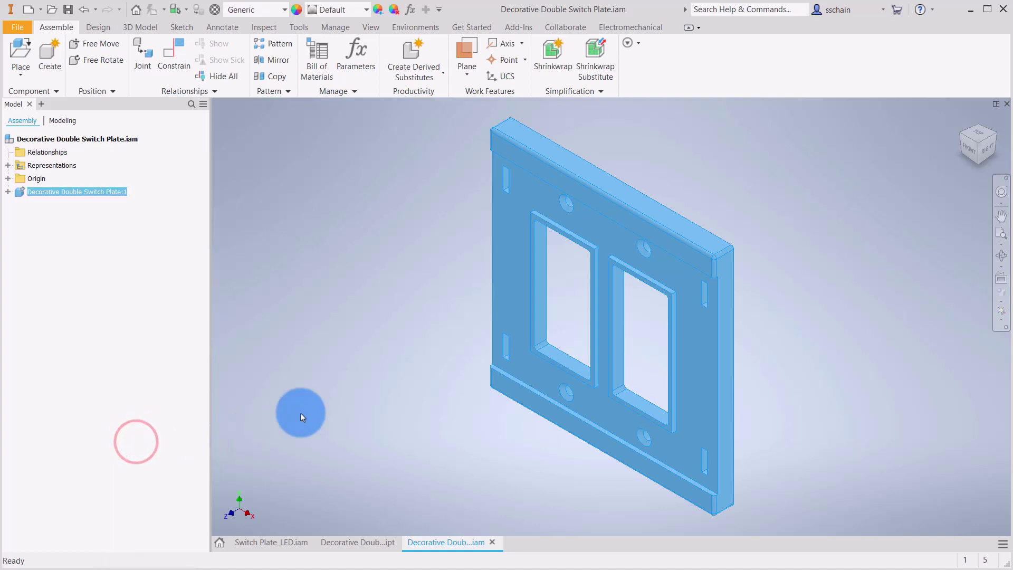
{"action": "left_click", "coordinate": [401, 273]}
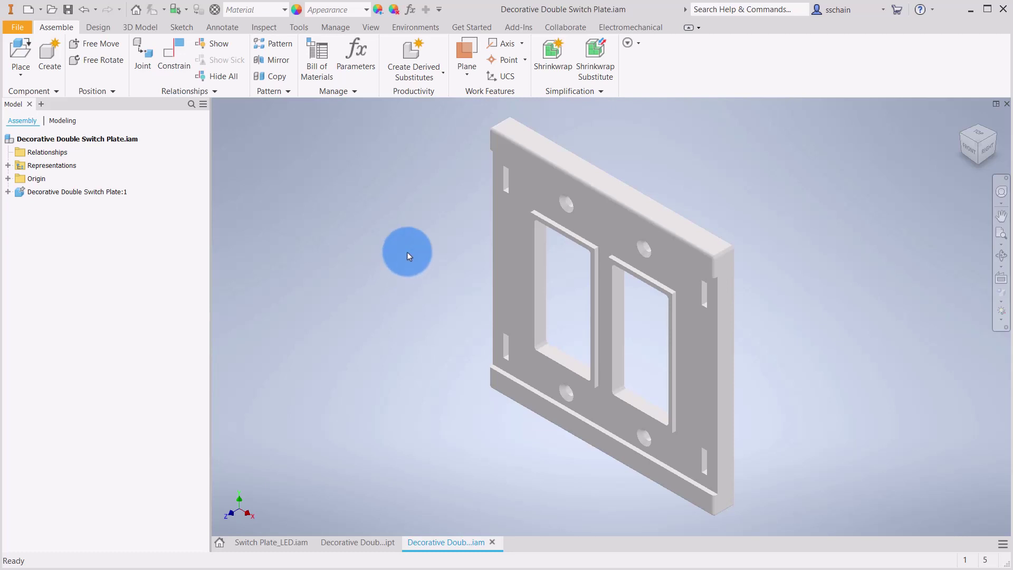
- Create a work plane offset .2mm outward from the plate's recessed back face
{"action": "left_click", "coordinate": [467, 50]}
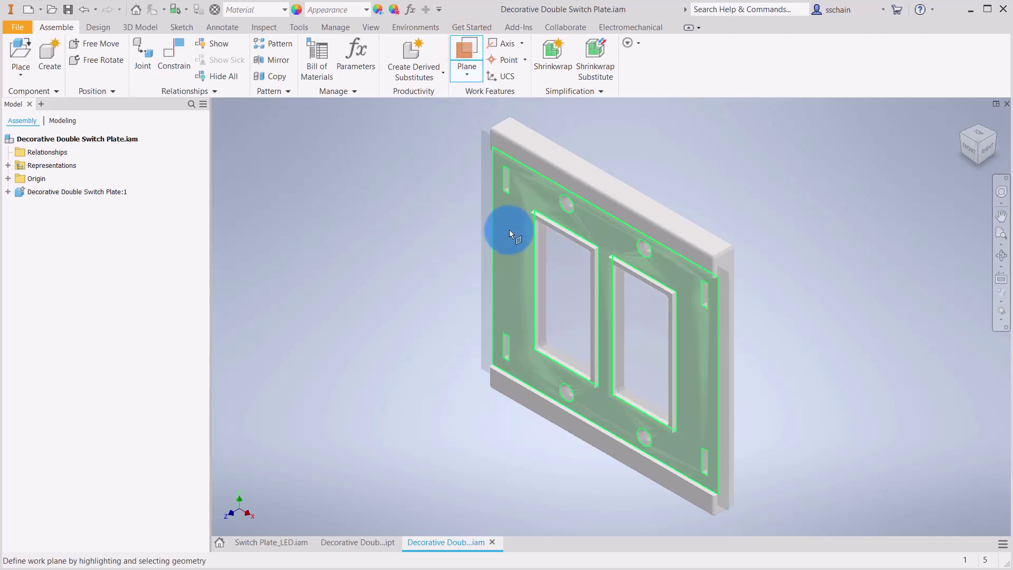
{"action": "left_click_drag", "start_coordinate": [508, 230], "coordinate": [342, 252]}
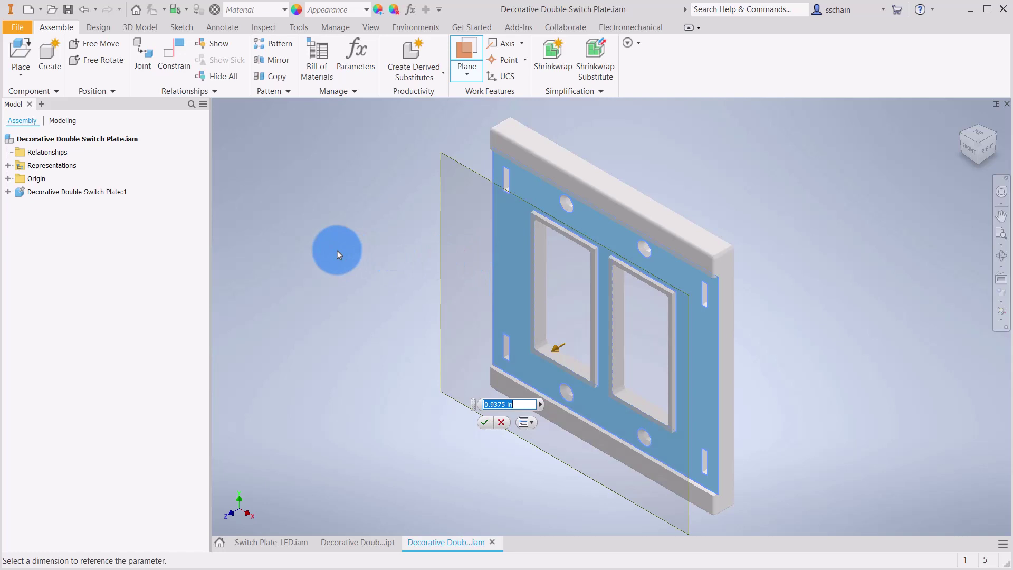
{"action": "key", "text": "BackSpace"}
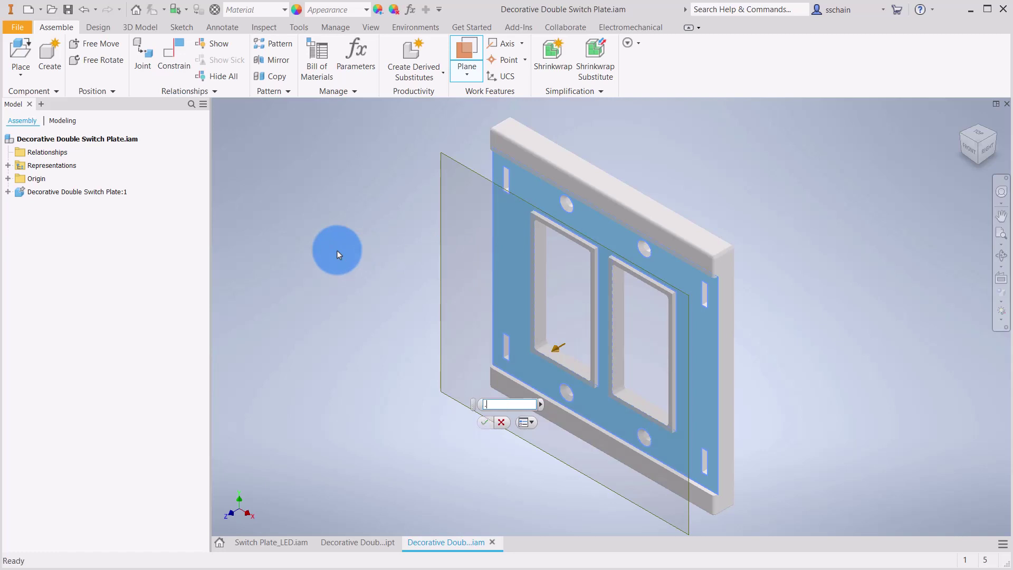
{"action": "type", "text": ".2mm"}
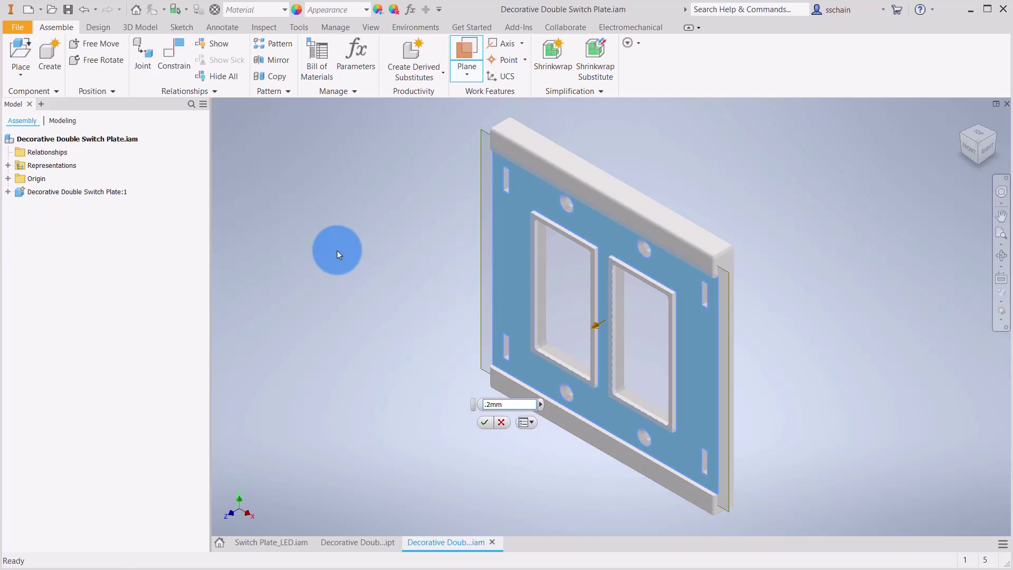
{"action": "key", "text": "Return"}
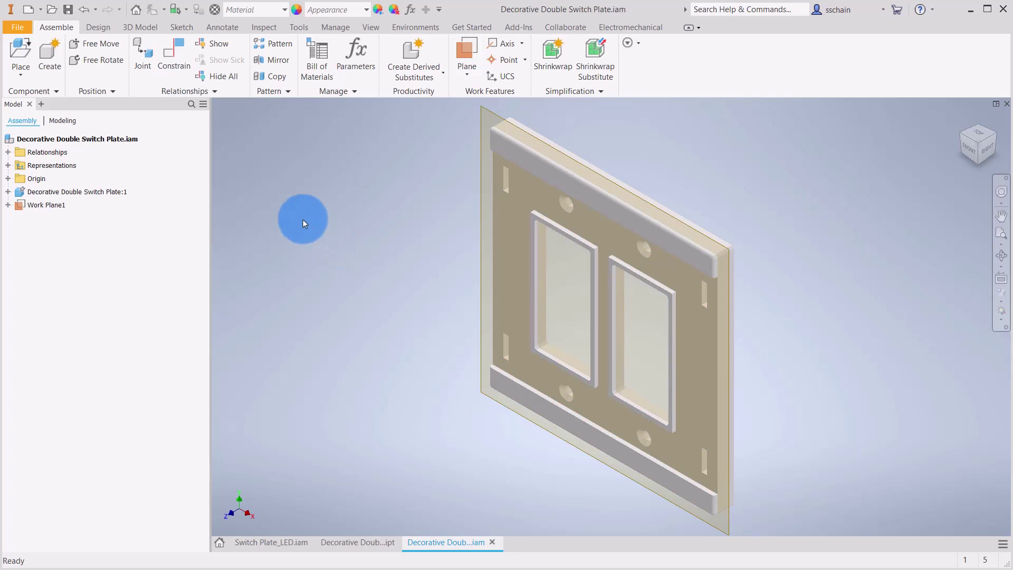
- Create an in-place component named Decorative Double Switch Insert from the Standard.ipt template, constrained to the offset work plane
{"action": "left_click", "coordinate": [51, 49]}
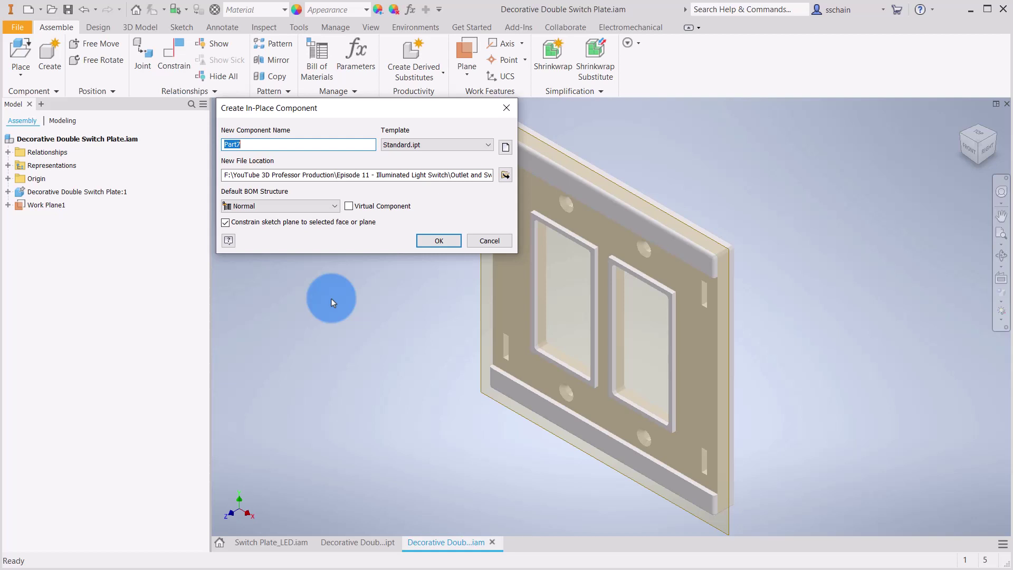
{"action": "type", "text": "Decorative Double Switch Inser"}
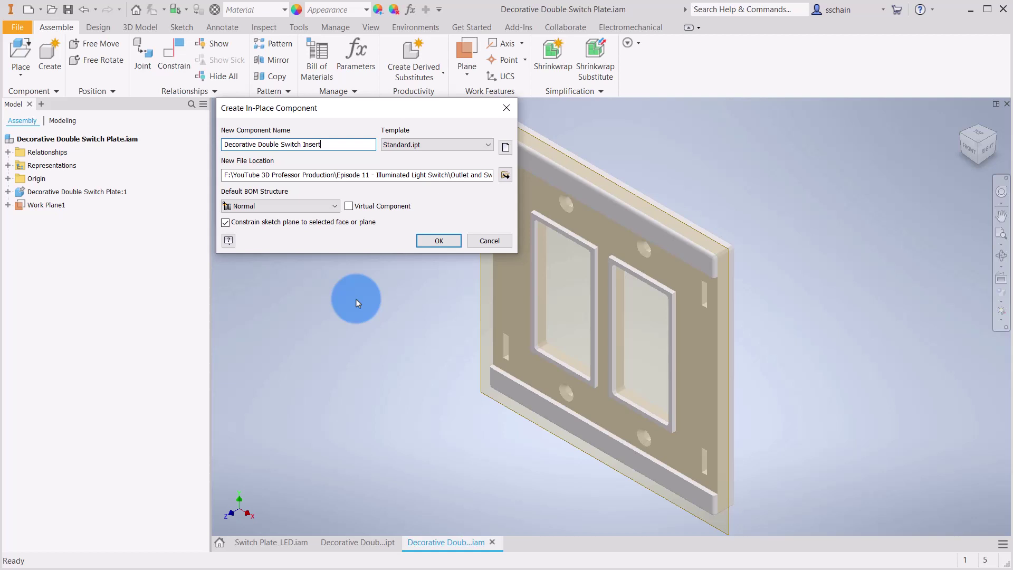
{"action": "left_click", "coordinate": [425, 241]}
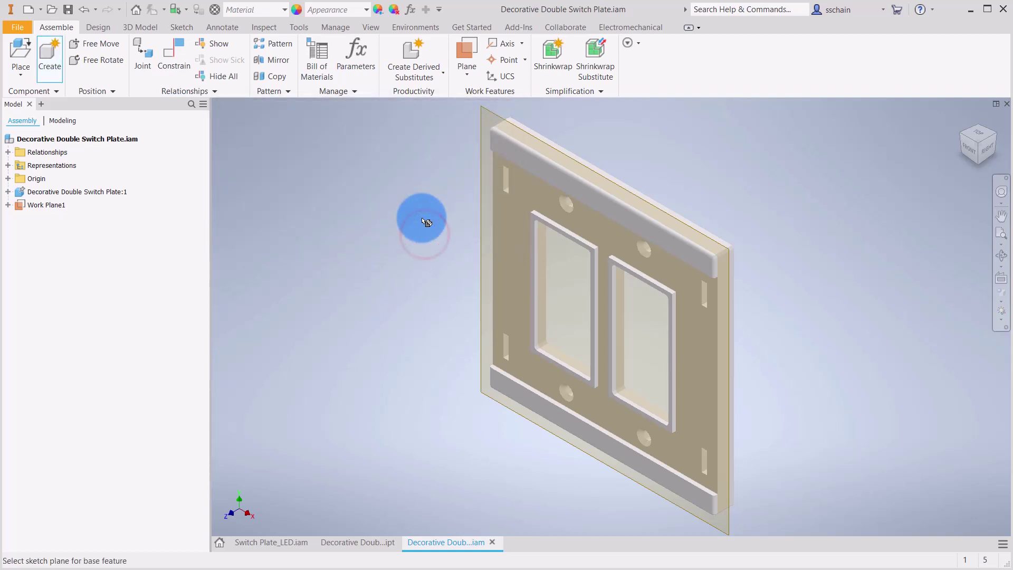
{"action": "left_click", "coordinate": [486, 124]}
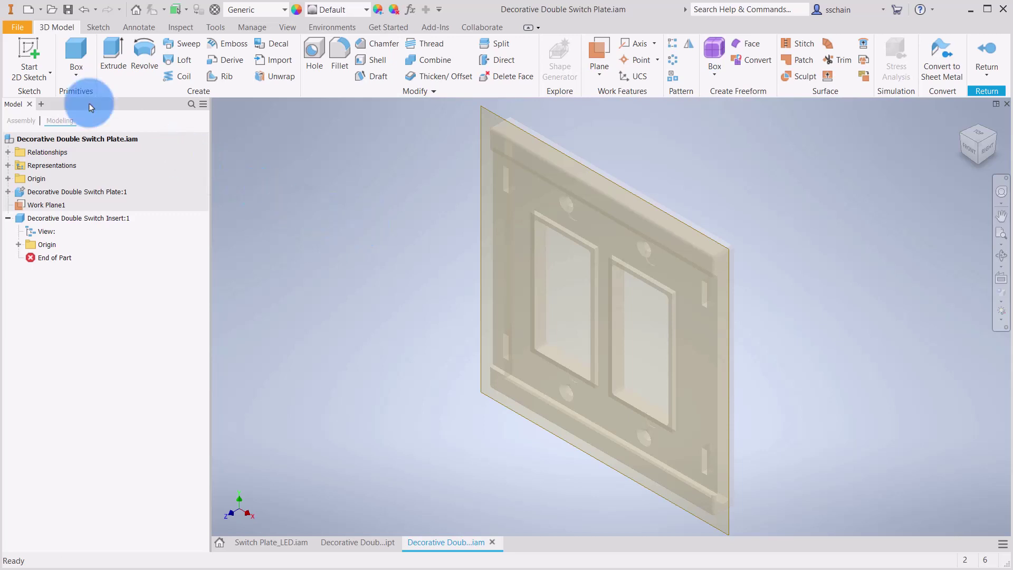
- Project the plate's recessed face with its openings, slots and holes into a new sketch on the insert's front-facing origin plane, and finish the sketch
{"action": "left_click", "coordinate": [31, 52]}
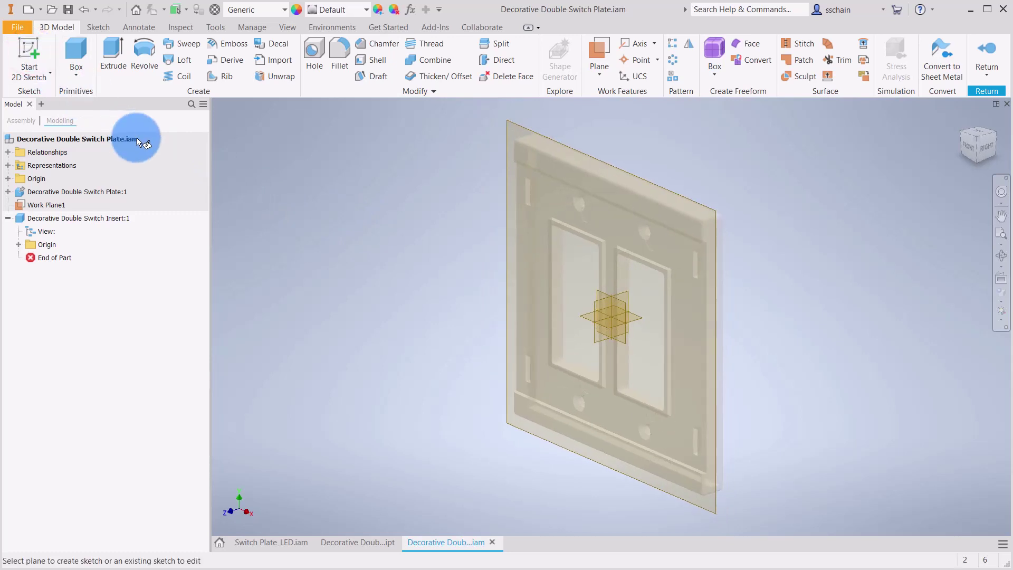
{"action": "left_click", "coordinate": [598, 293]}
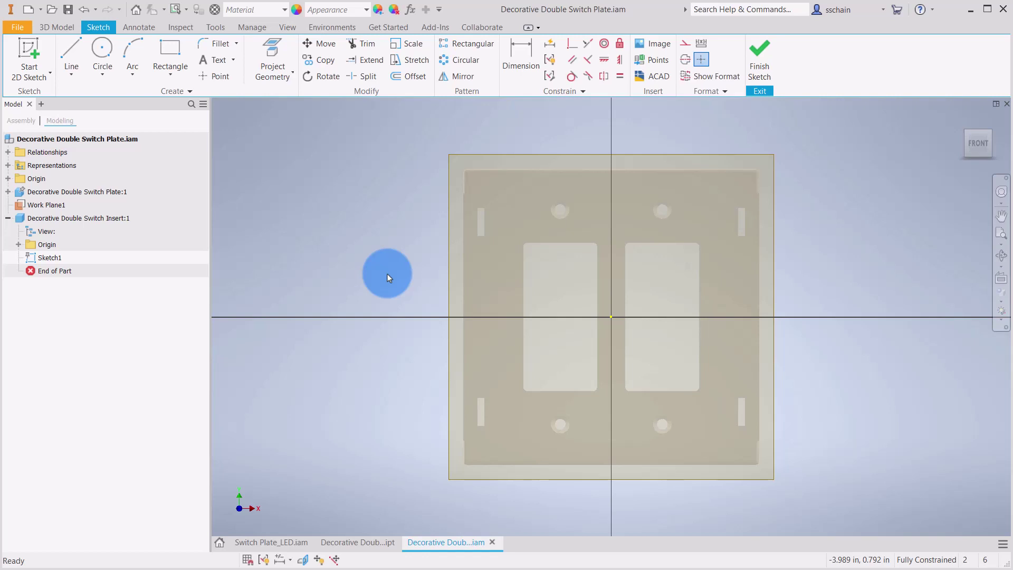
{"action": "left_click", "coordinate": [272, 52]}
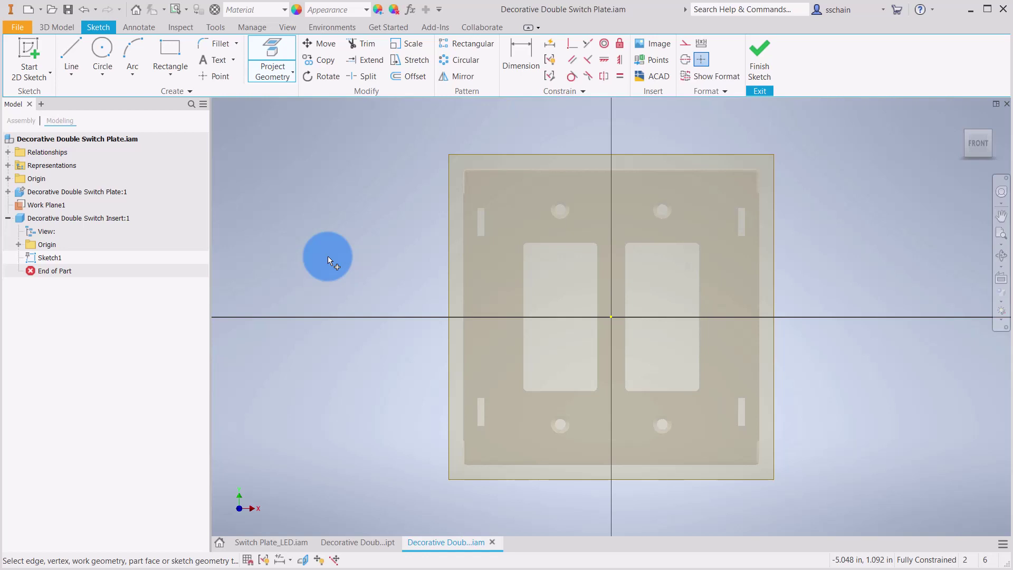
{"action": "left_click", "coordinate": [496, 287]}
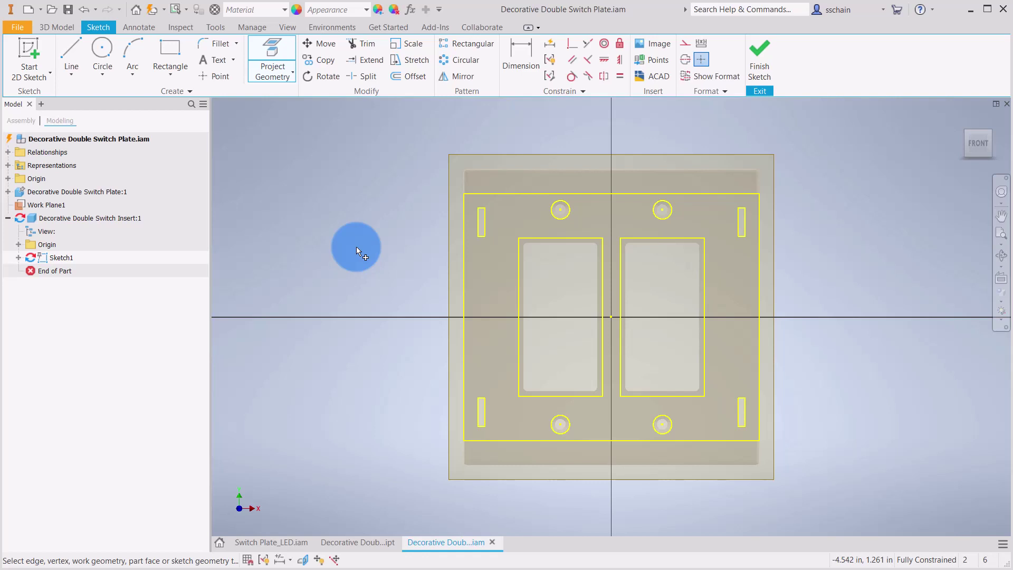
{"action": "right_click", "coordinate": [62, 221]}
{"action": "left_click", "coordinate": [111, 210]}
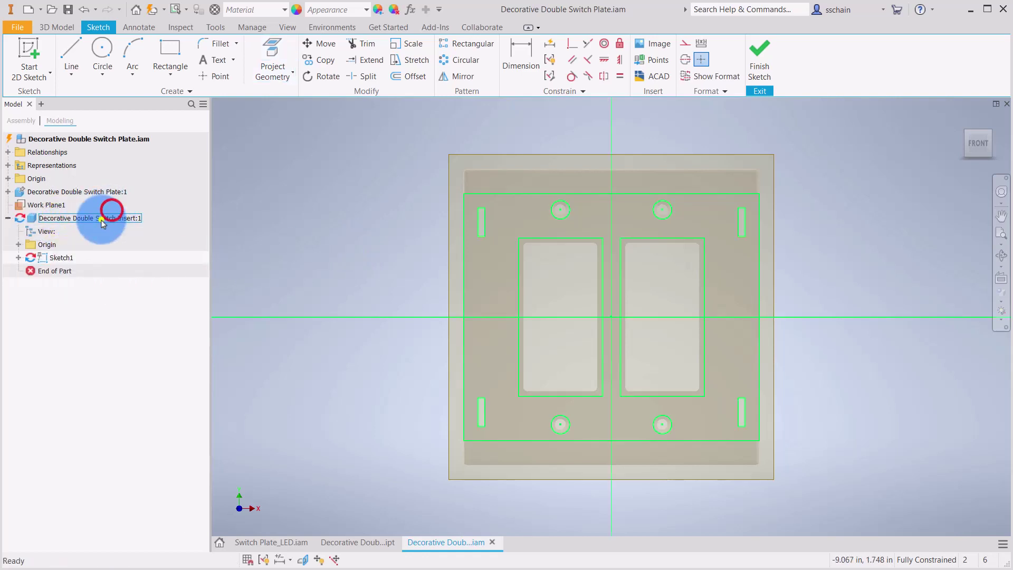
{"action": "right_click", "coordinate": [102, 221]}
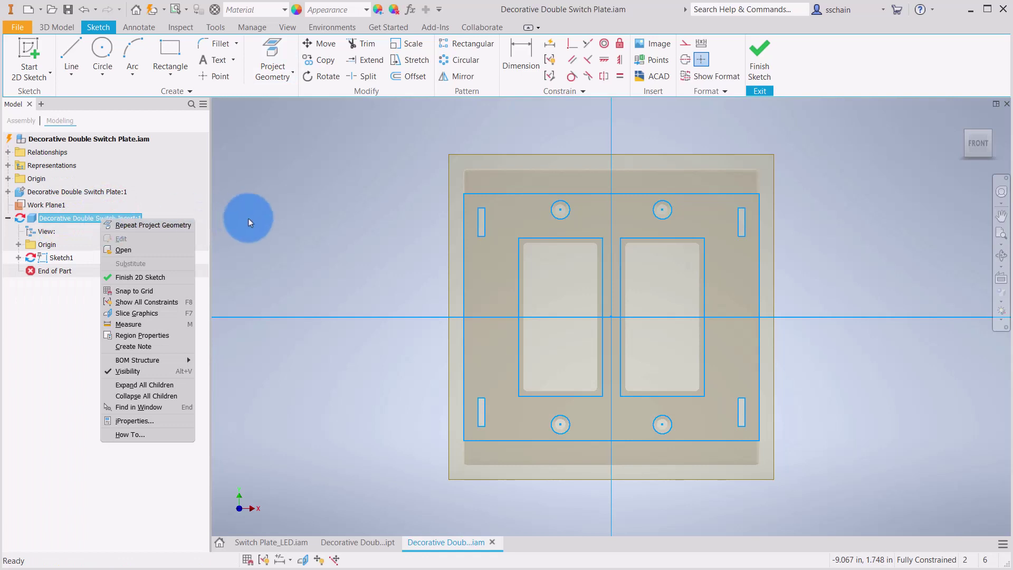
{"action": "left_click", "coordinate": [274, 216]}
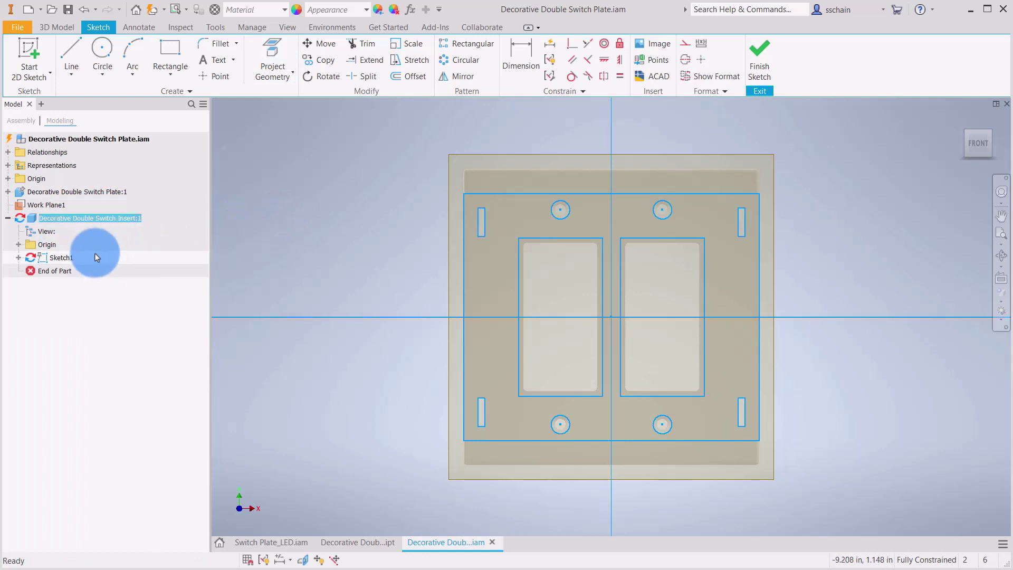
{"action": "left_click", "coordinate": [759, 66]}
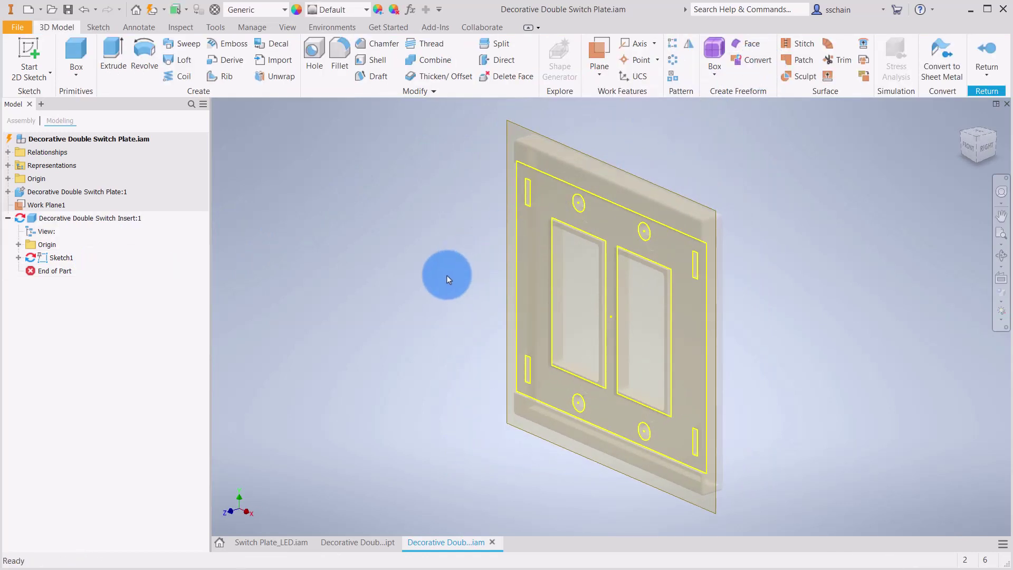
- Edit the insert's projected sketch and offset both large switch opening rectangles outward by .25mm
{"action": "double_click", "coordinate": [59, 258]}
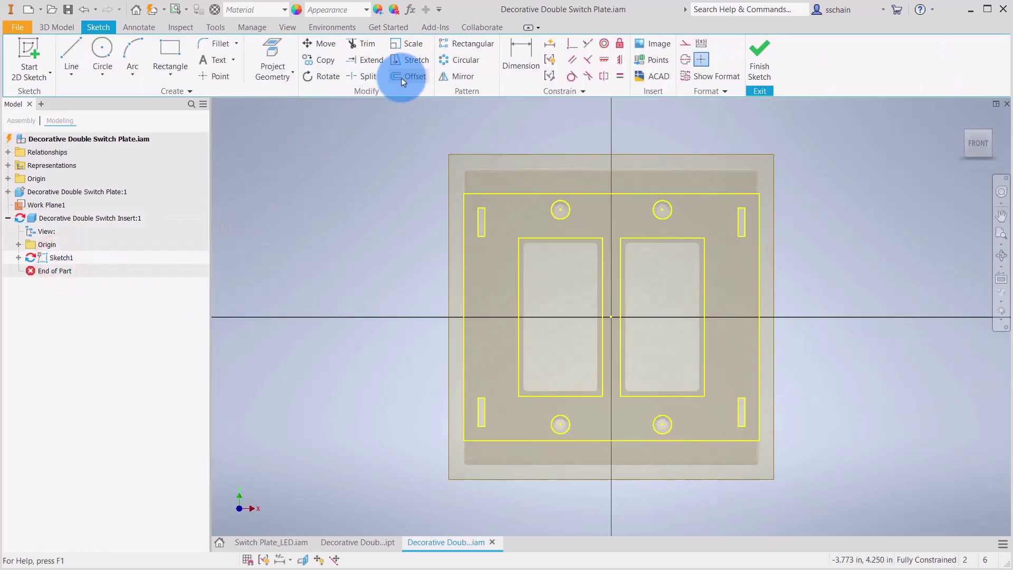
{"action": "left_click", "coordinate": [401, 77]}
{"action": "left_click", "coordinate": [539, 235]}
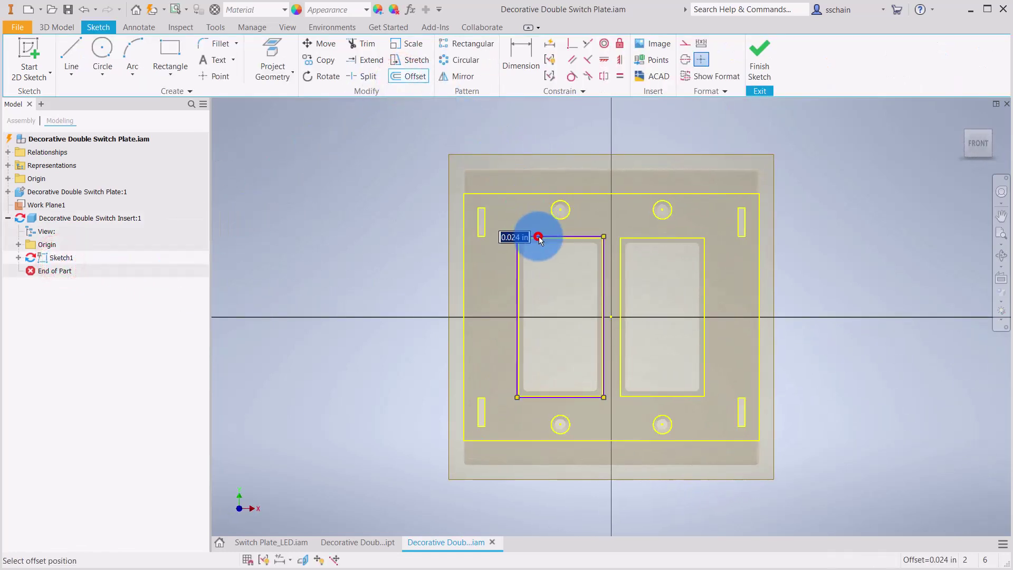
{"action": "type", "text": "0.125"}
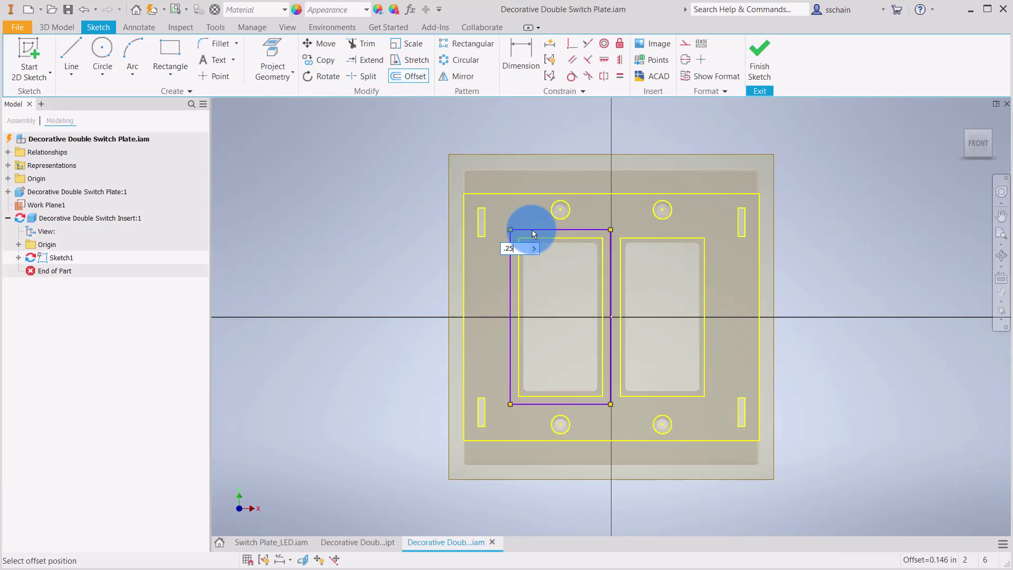
{"action": "key", "text": "Return"}
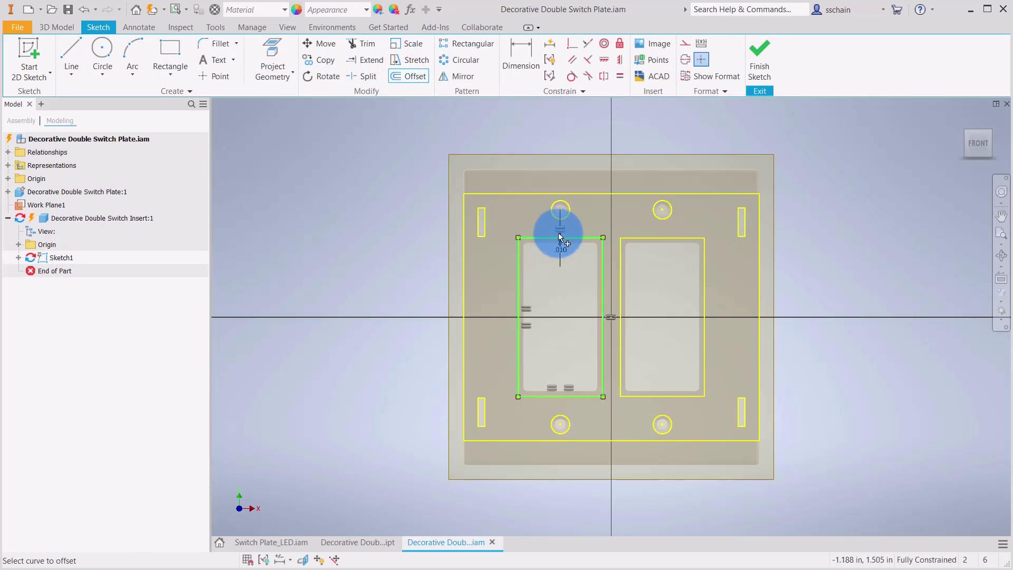
{"action": "left_click", "coordinate": [647, 237]}
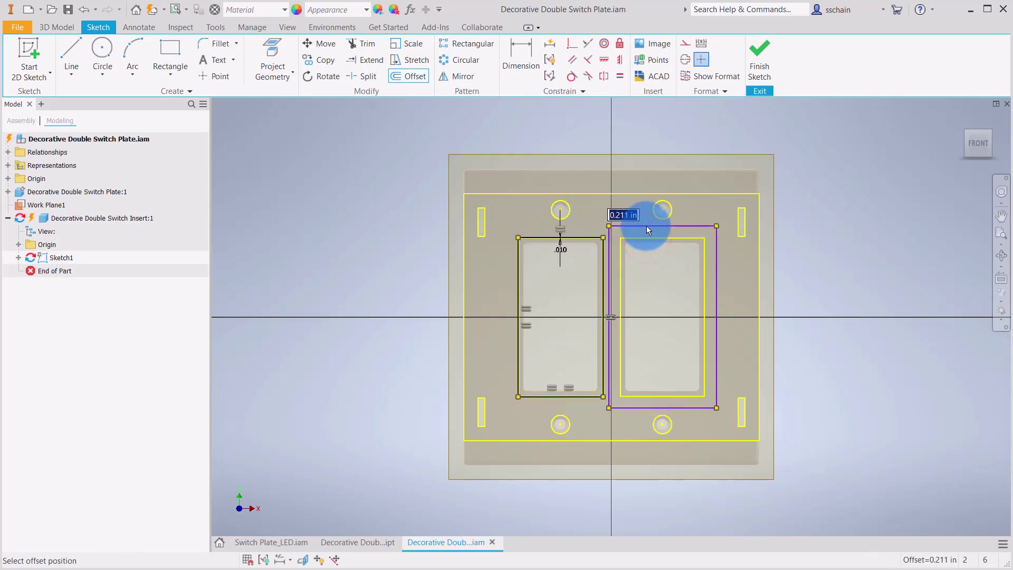
{"action": "type", "text": ".25mm"}
{"action": "key", "text": "Return"}
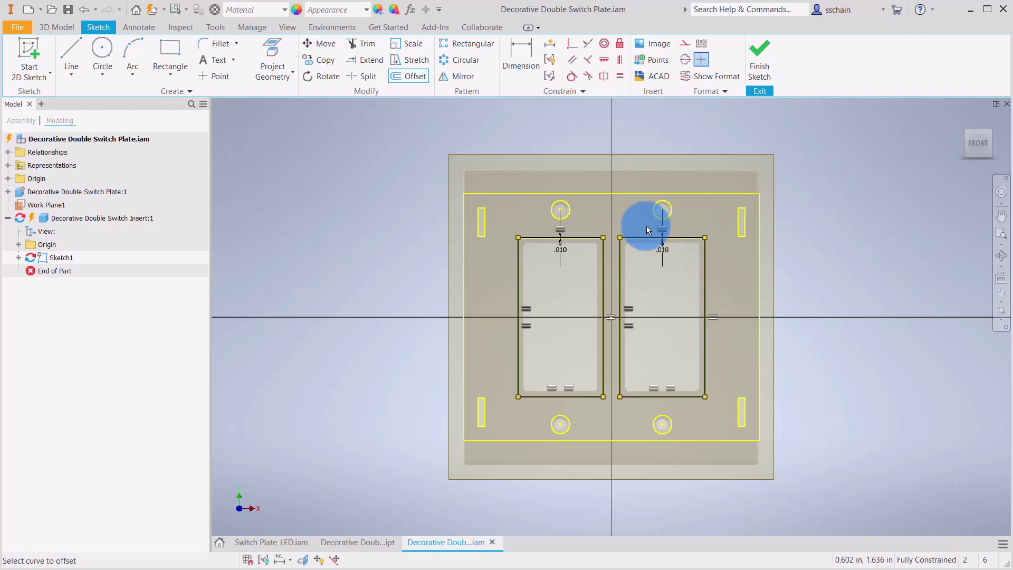
- Offset the outlines of the two upper narrow slots inward by .2mm (.008 in)
{"action": "scroll", "coordinate": [643, 223], "scroll_direction": "up", "scroll_amount": 2}
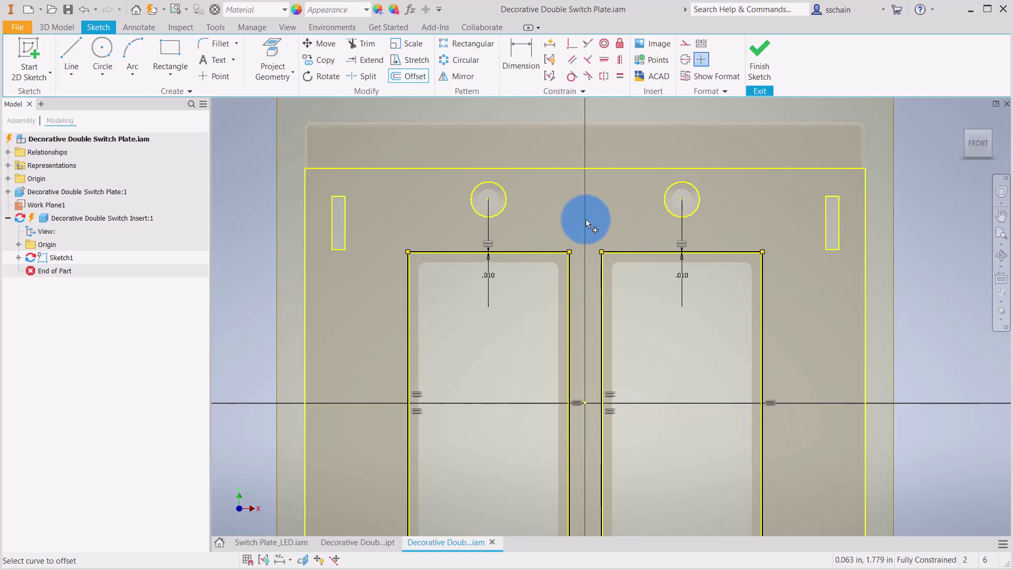
{"action": "left_click", "coordinate": [344, 240]}
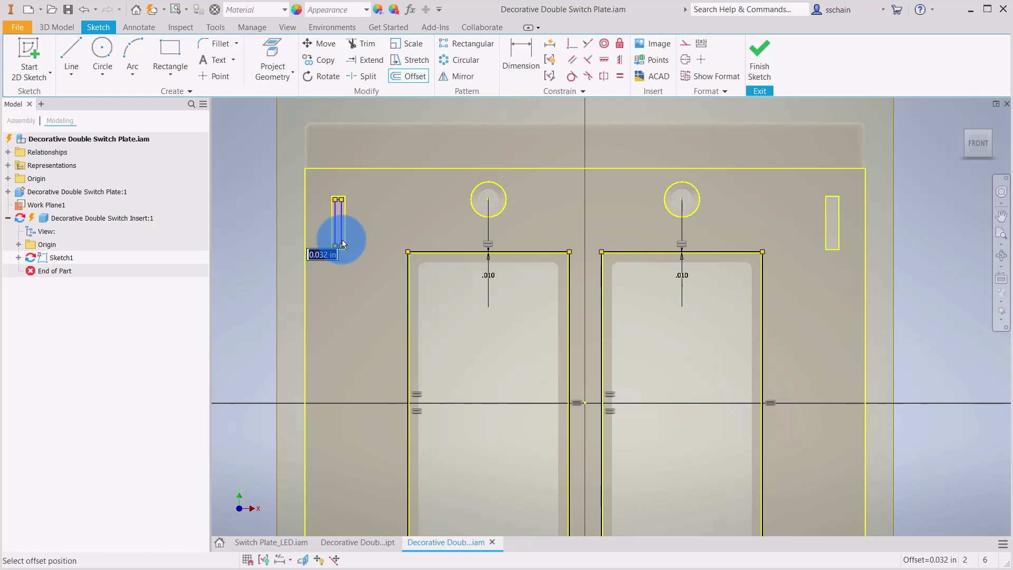
{"action": "type", "text": ".2m"}
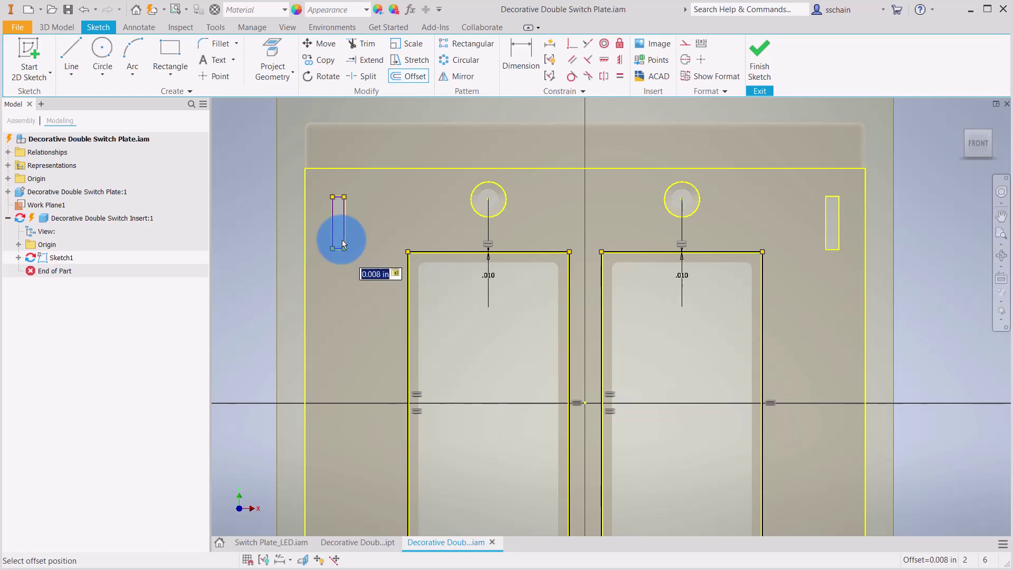
{"action": "key", "text": "Return"}
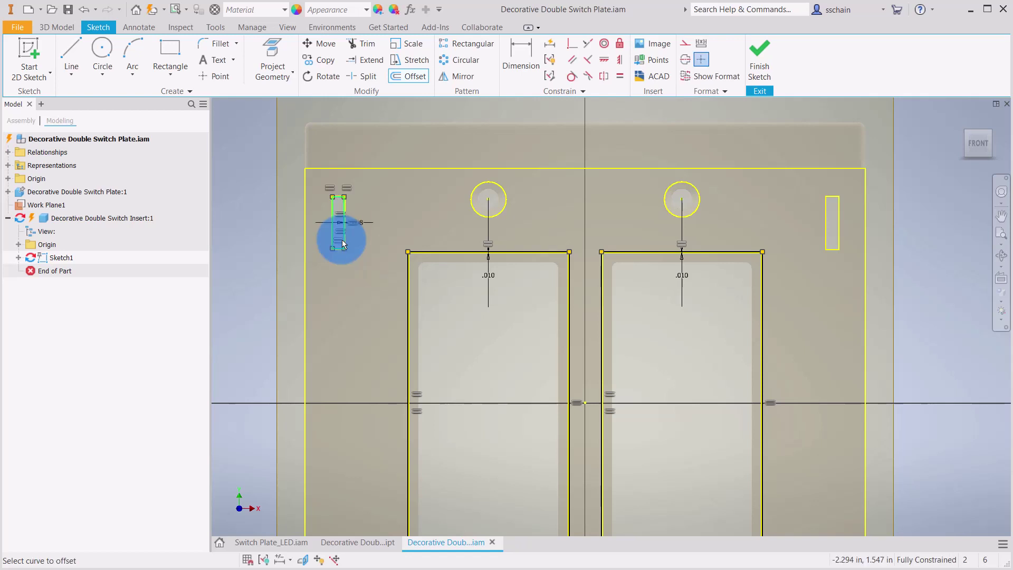
{"action": "left_click", "coordinate": [824, 232]}
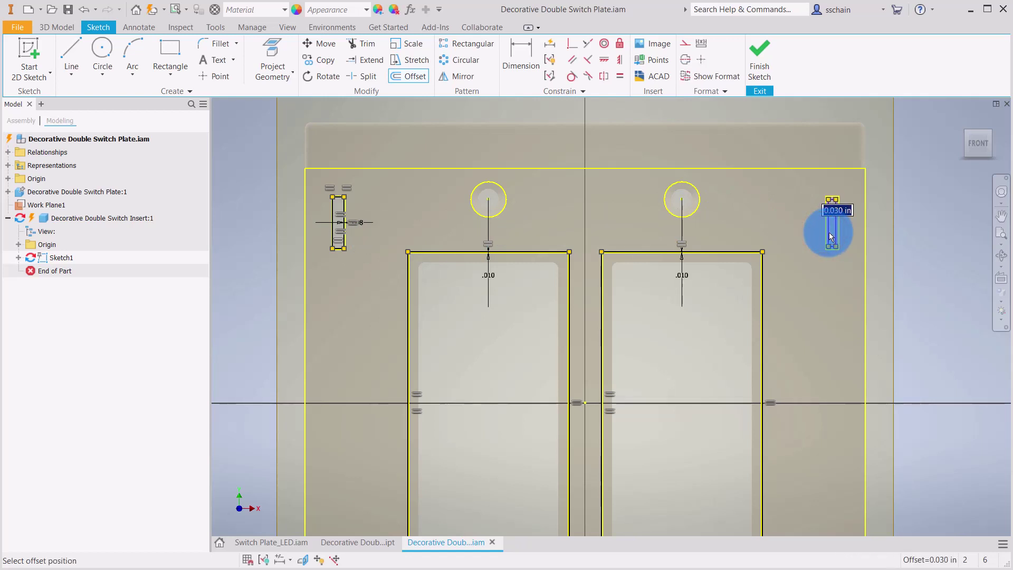
{"action": "key", "text": "BackSpace"}
{"action": "type", "text": ".008"}
{"action": "key", "text": "Return"}
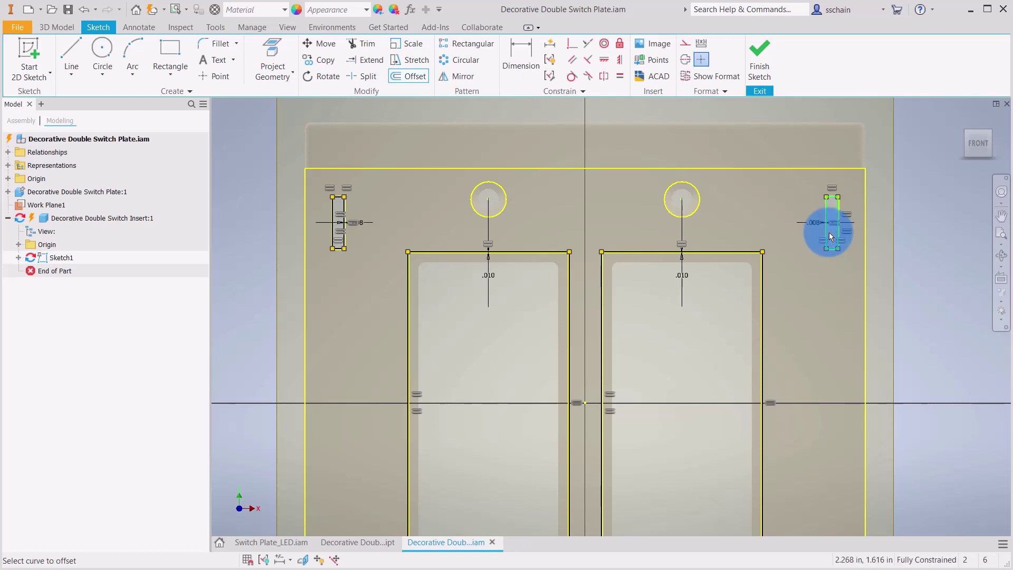
- Offset the outlines of the two lower narrow slots inward by .2mm (.008 in) and end the Offset command
{"action": "mouse_move", "coordinate": [641, 413]}
{"action": "middle_mouse_down"}
{"action": "mouse_move", "coordinate": [638, 274]}
{"action": "mouse_move", "coordinate": [607, 154]}
{"action": "middle_mouse_up"}
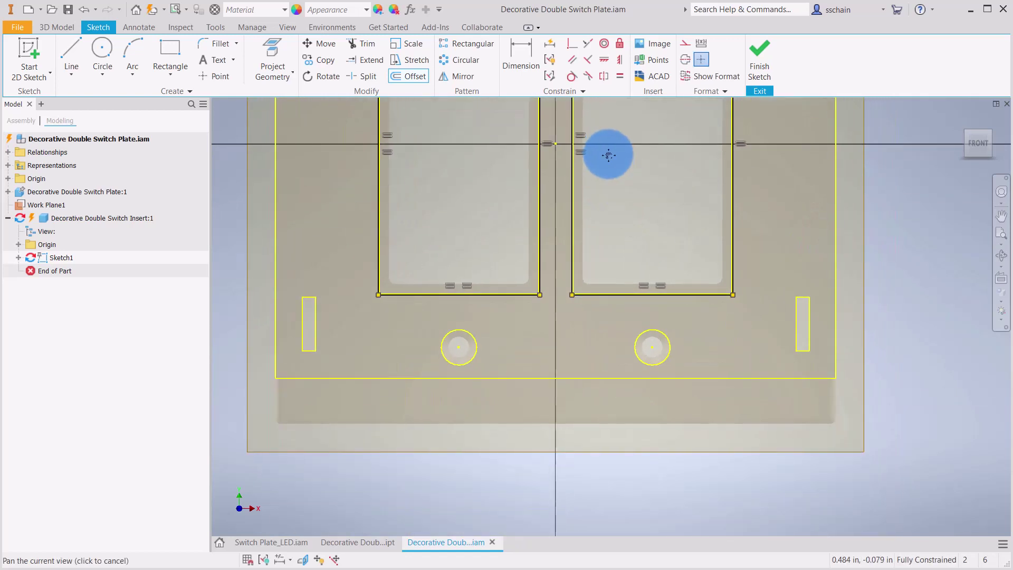
{"action": "left_click", "coordinate": [792, 320]}
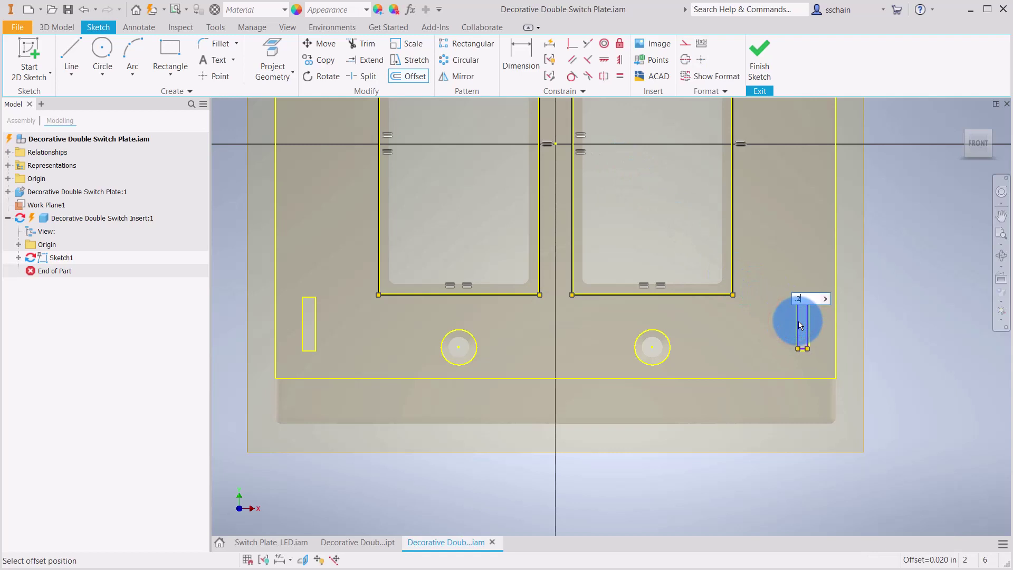
{"action": "left_click", "coordinate": [797, 321]}
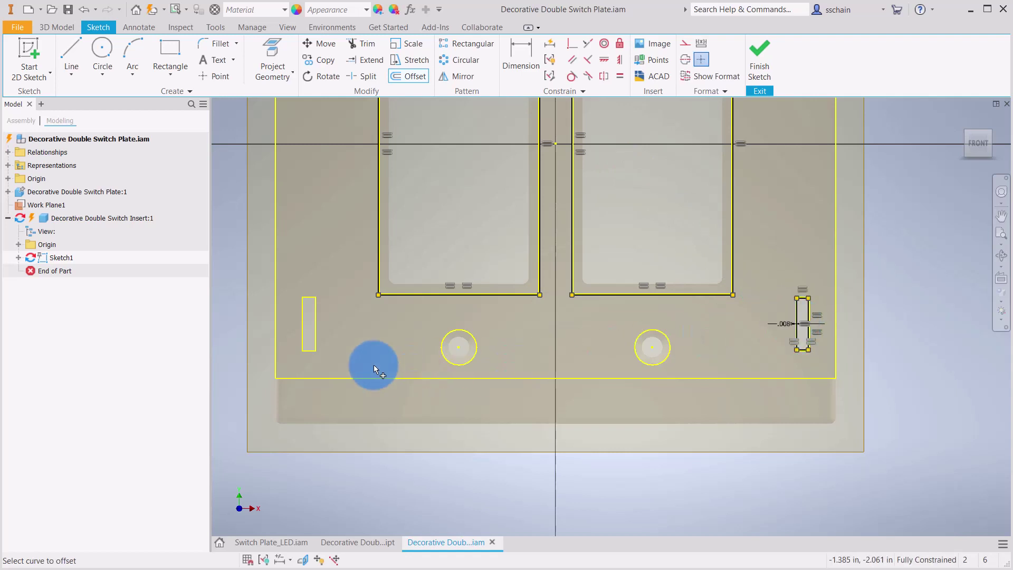
{"action": "left_click", "coordinate": [318, 328]}
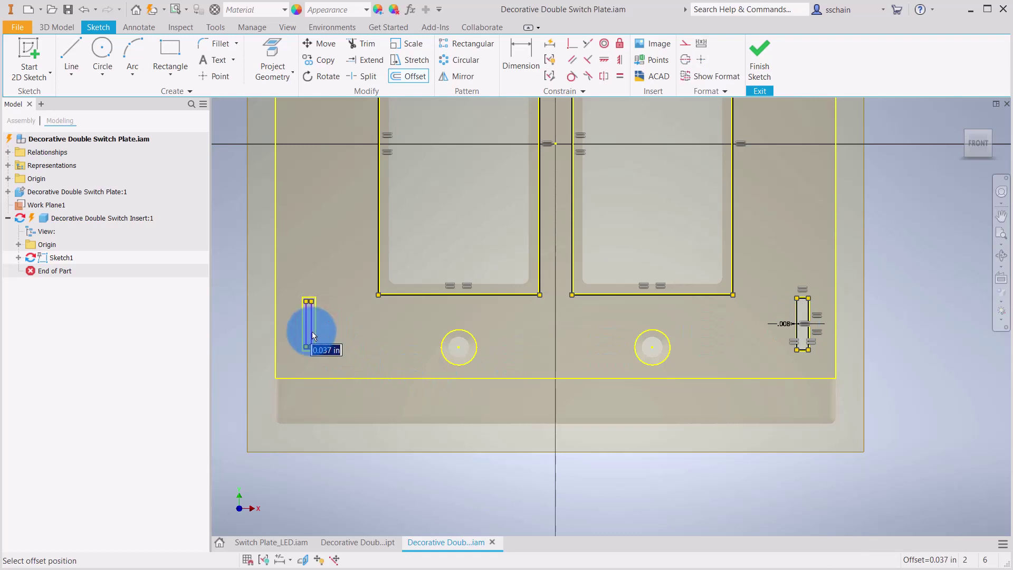
{"action": "left_click", "coordinate": [312, 332]}
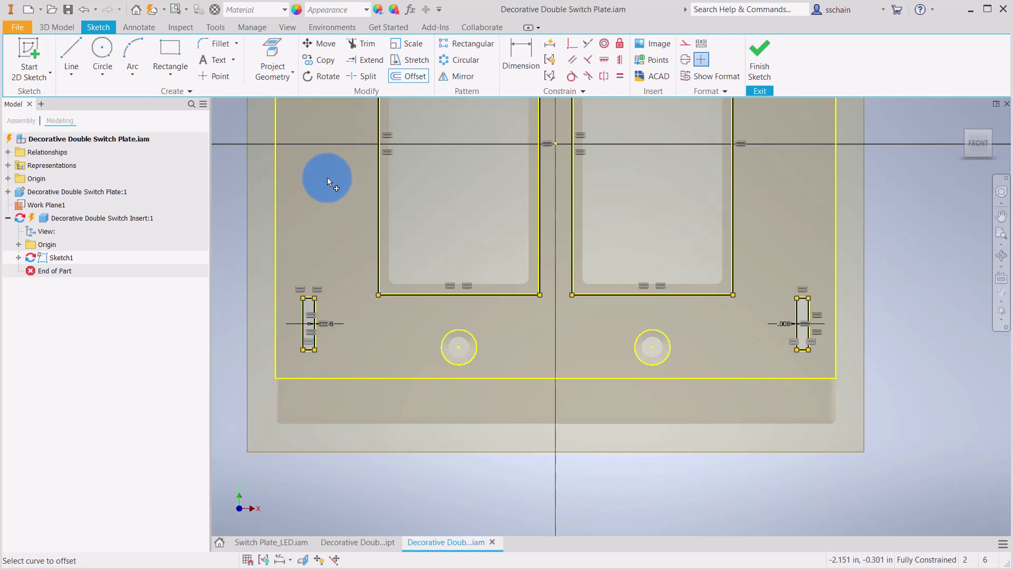
{"action": "key", "text": "Escape"}
- Draw two full-width horizontal lines inside the projected outline, about .09 in below its top edge and about .08 in above its bottom edge
{"action": "left_click", "coordinate": [67, 50]}
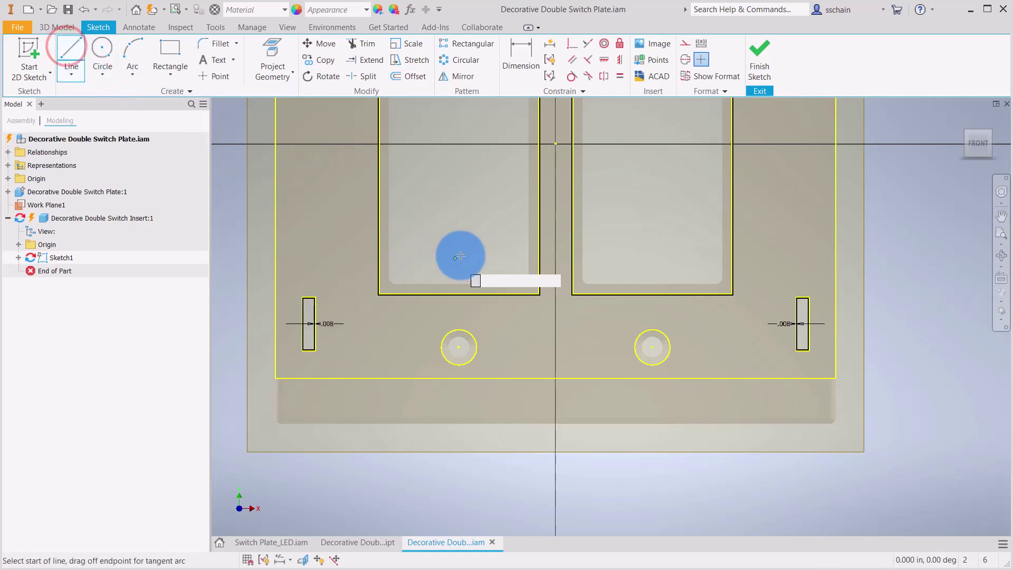
{"action": "middle_click_drag", "start_coordinate": [486, 181], "coordinate": [486, 462]}
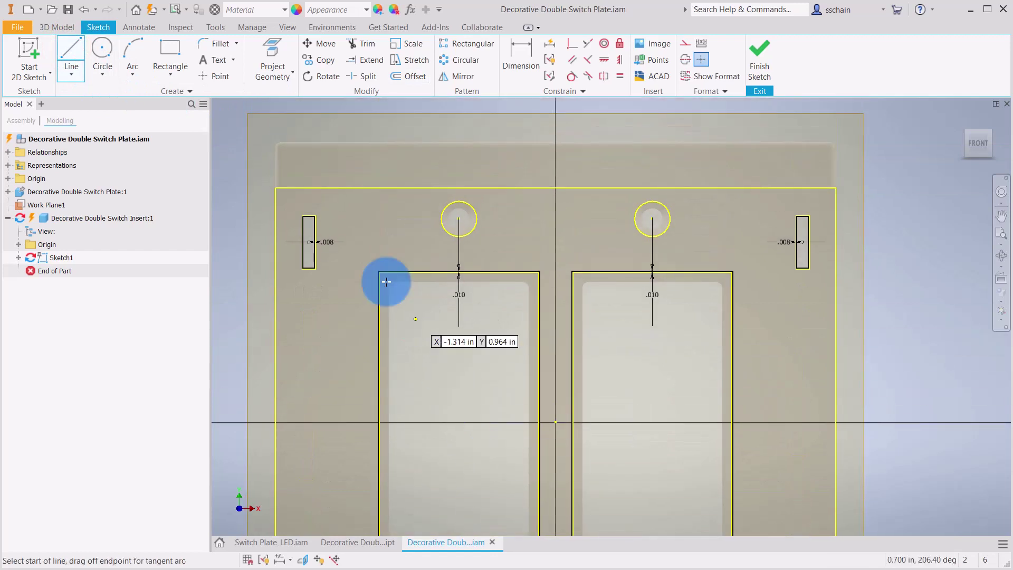
{"action": "left_click", "coordinate": [277, 197]}
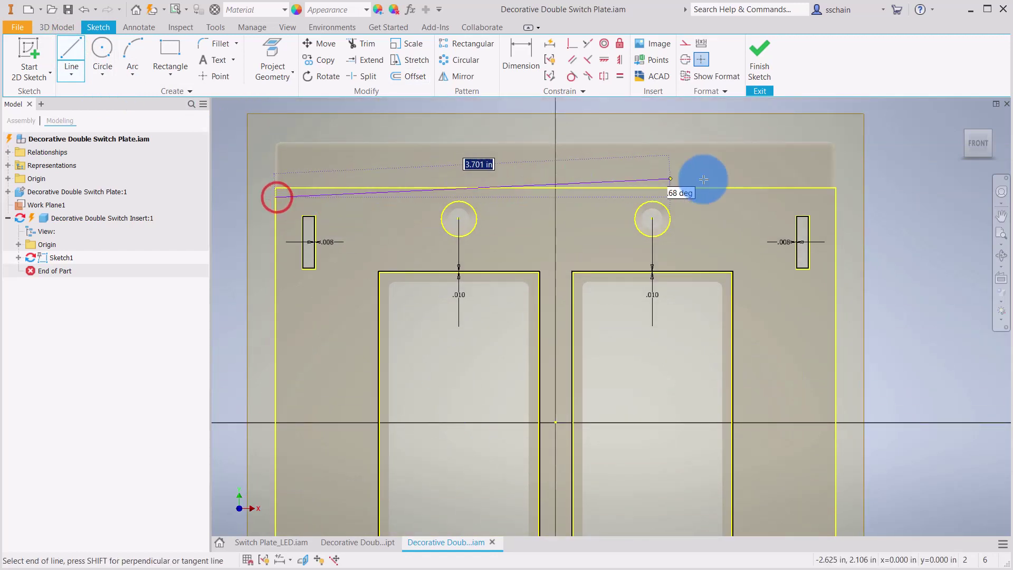
{"action": "double_click", "coordinate": [835, 200]}
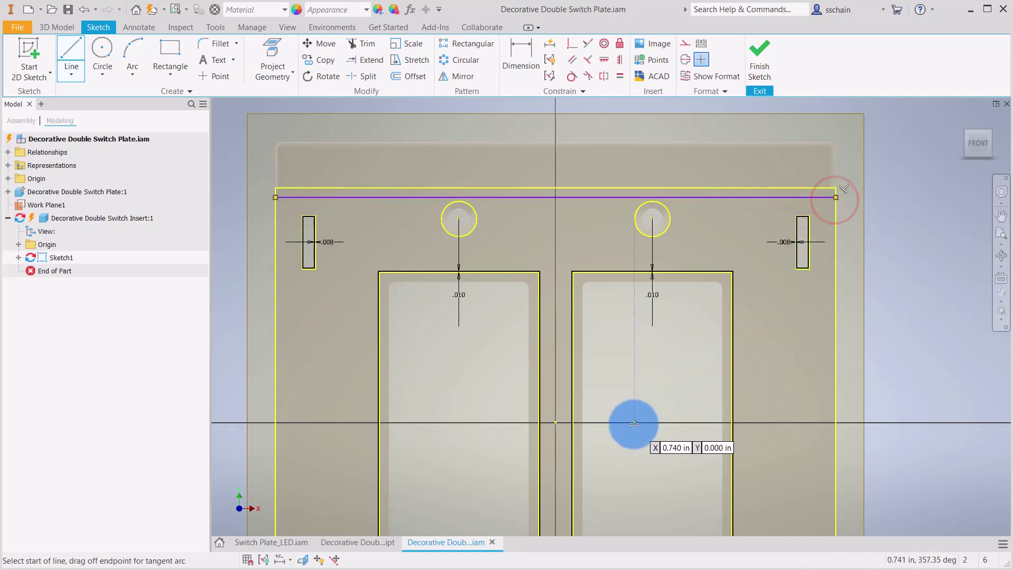
{"action": "mouse_move", "coordinate": [633, 422]}
{"action": "middle_mouse_down"}
{"action": "mouse_move", "coordinate": [622, 233]}
{"action": "mouse_move", "coordinate": [577, 254]}
{"action": "middle_mouse_up"}
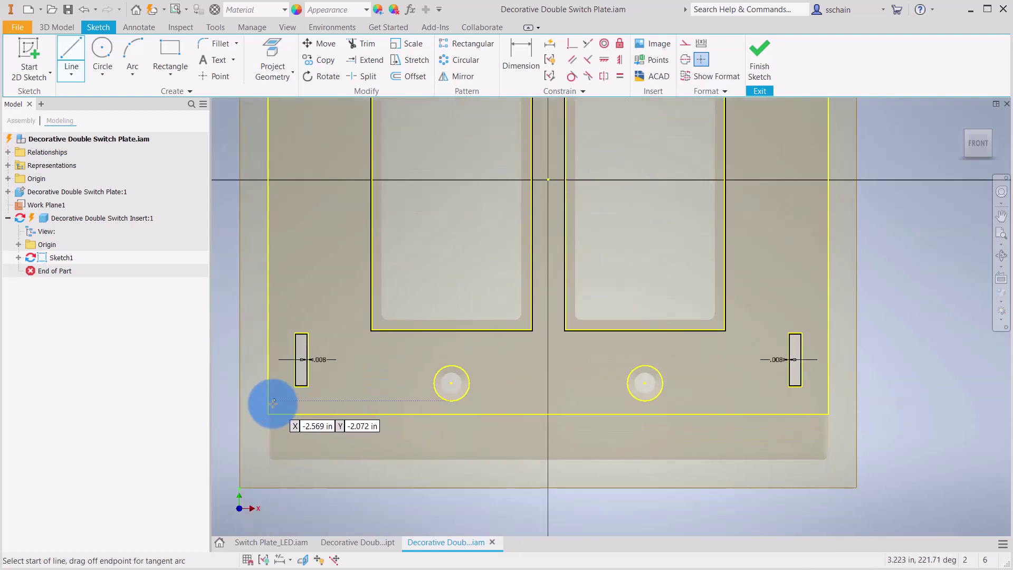
{"action": "left_click_drag", "start_coordinate": [269, 405], "coordinate": [829, 404]}
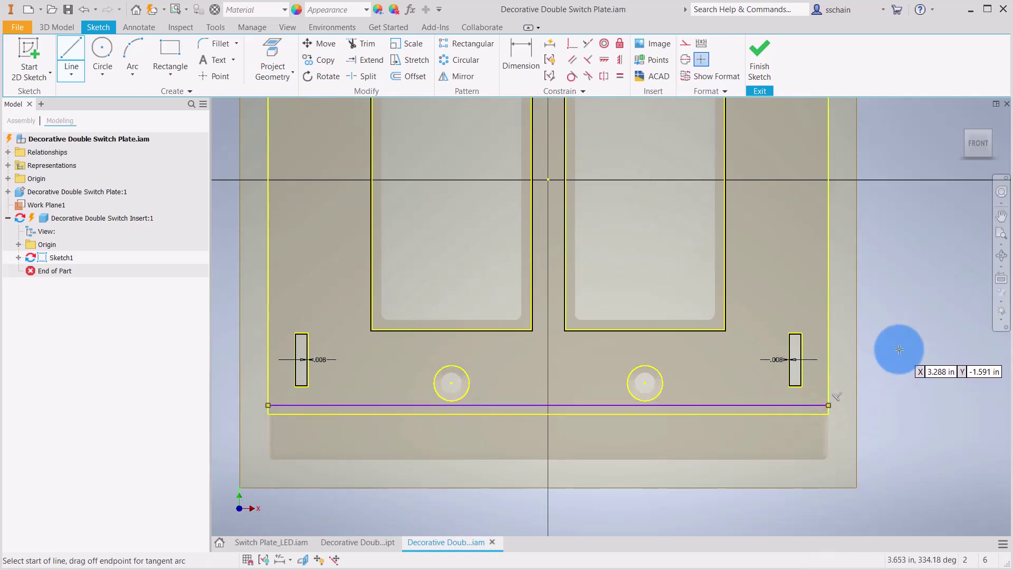
{"action": "key", "text": "Escape"}
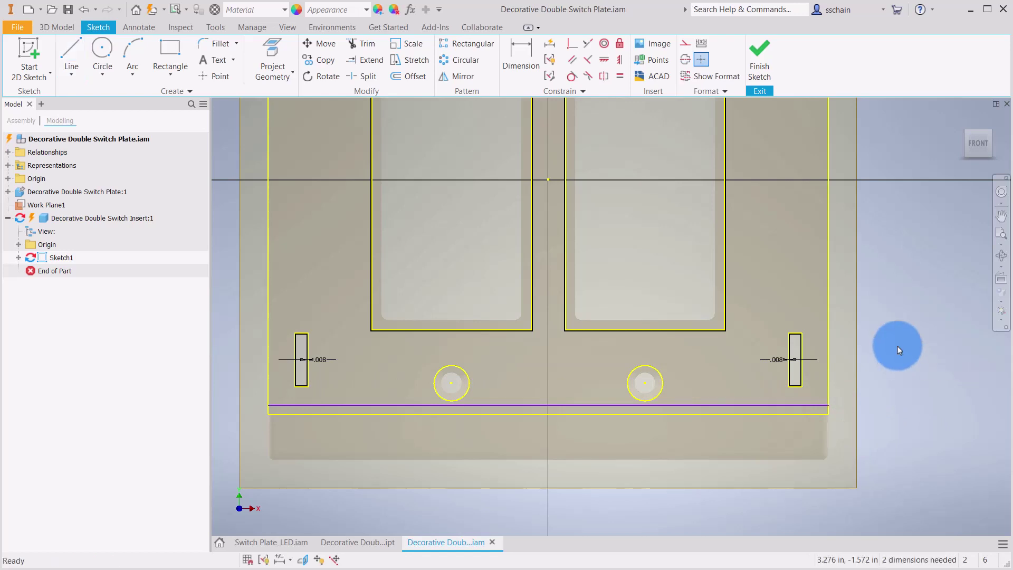
- Dimension the lower horizontal line .010 in from the projected outline's bottom edge
{"action": "left_click", "coordinate": [525, 48]}
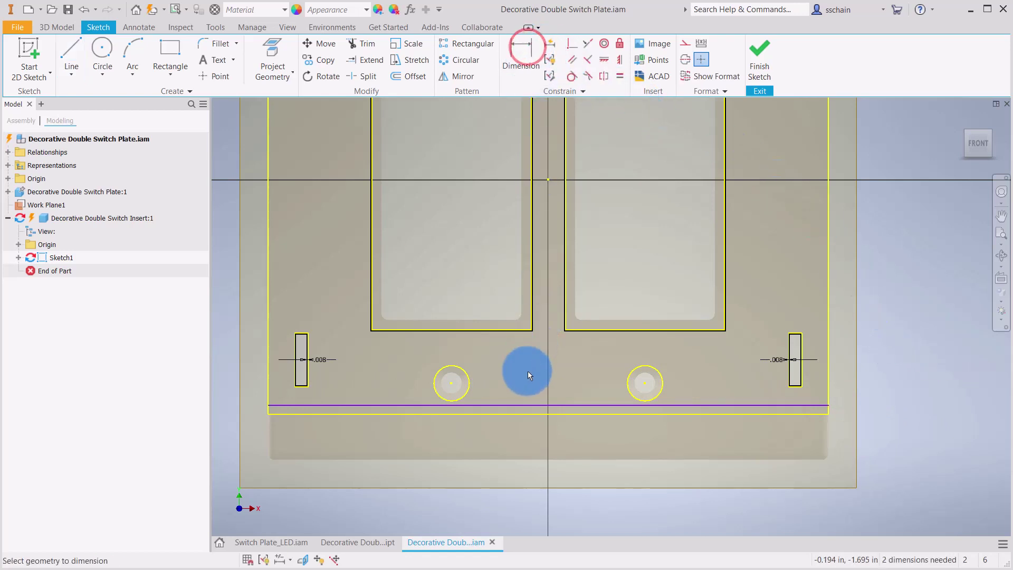
{"action": "left_click", "coordinate": [524, 410]}
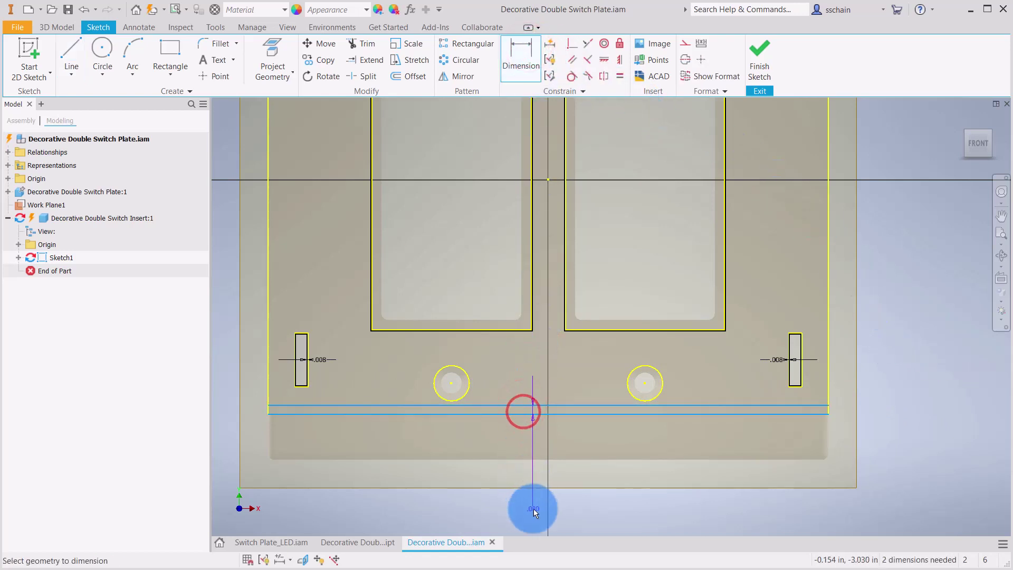
{"action": "left_click", "coordinate": [525, 511]}
{"action": "type", "text": "0.010"}
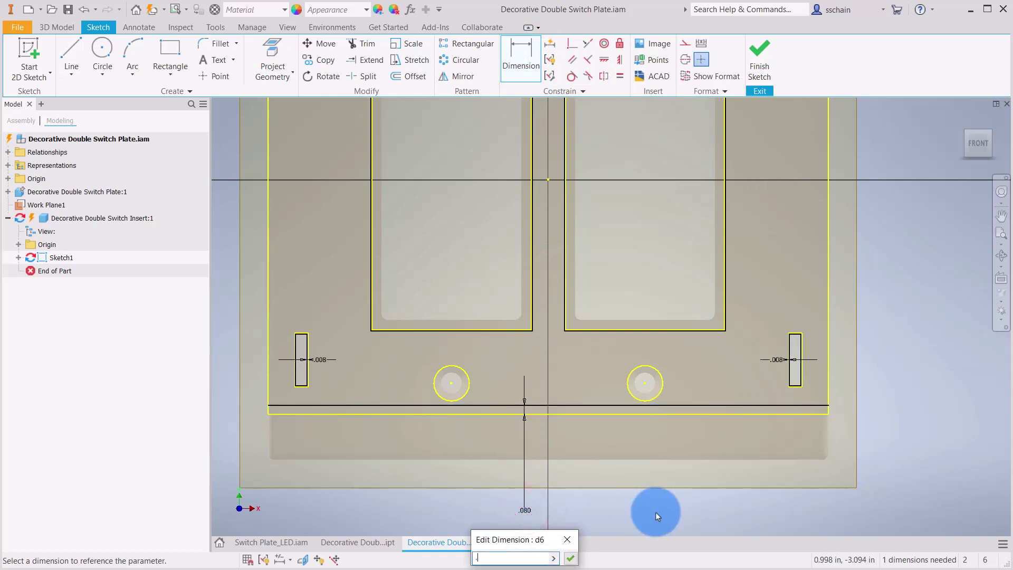
{"action": "key", "text": "Return"}
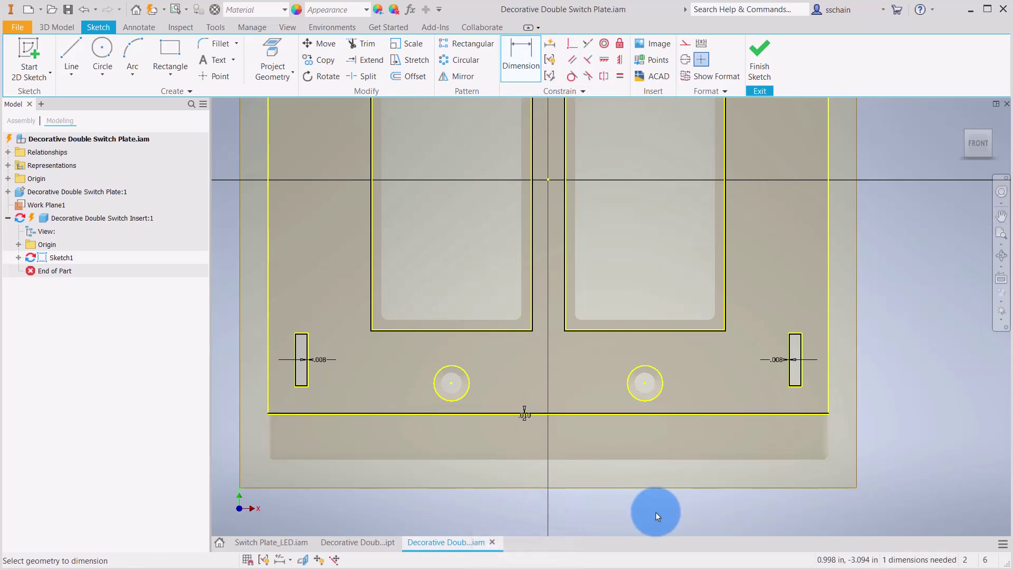
- Dimension the upper horizontal line .25mm from the projected outline's top edge and finish the sketch
{"action": "middle_click_drag", "start_coordinate": [433, 131], "coordinate": [442, 395]}
{"action": "left_click", "coordinate": [384, 222]}
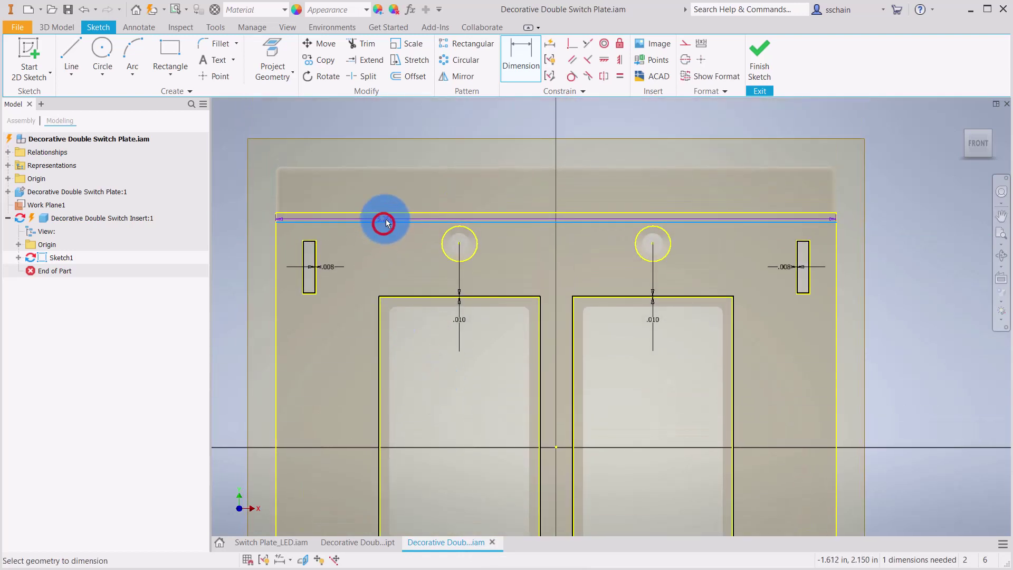
{"action": "left_click", "coordinate": [385, 215]}
{"action": "left_click", "coordinate": [389, 128]}
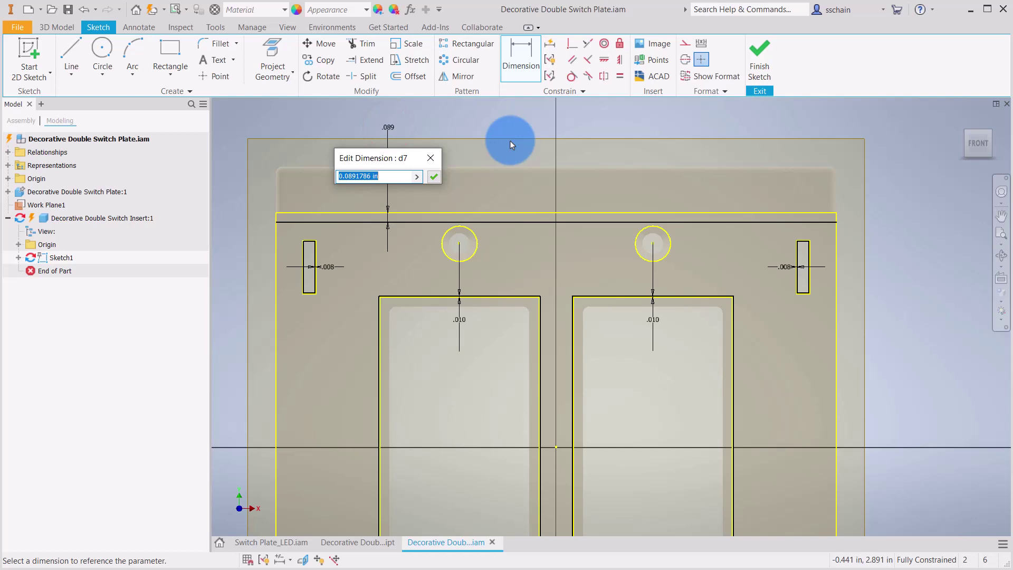
{"action": "type", "text": ".25mm"}
{"action": "key", "text": "Return"}
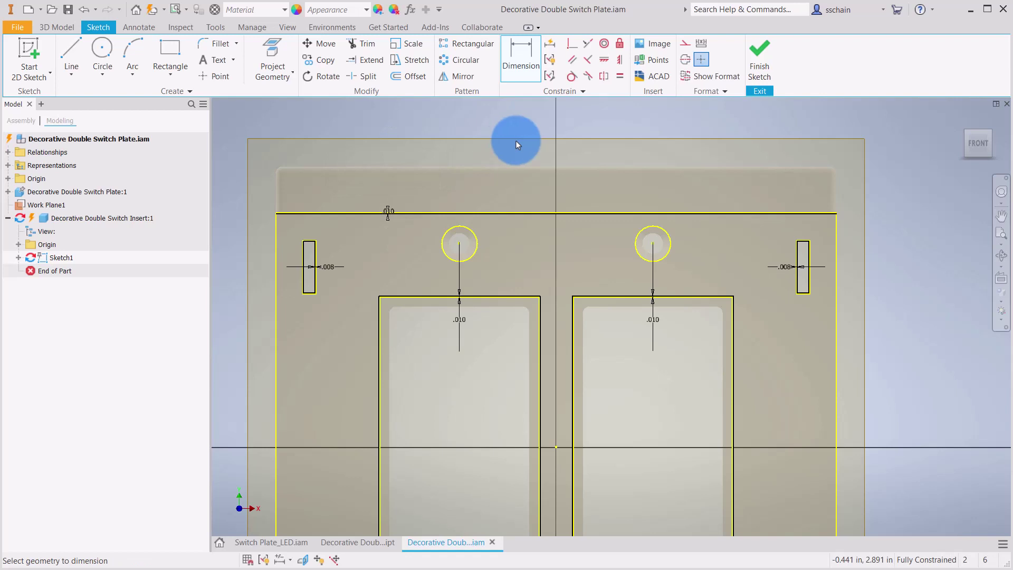
{"action": "left_click", "coordinate": [760, 64]}
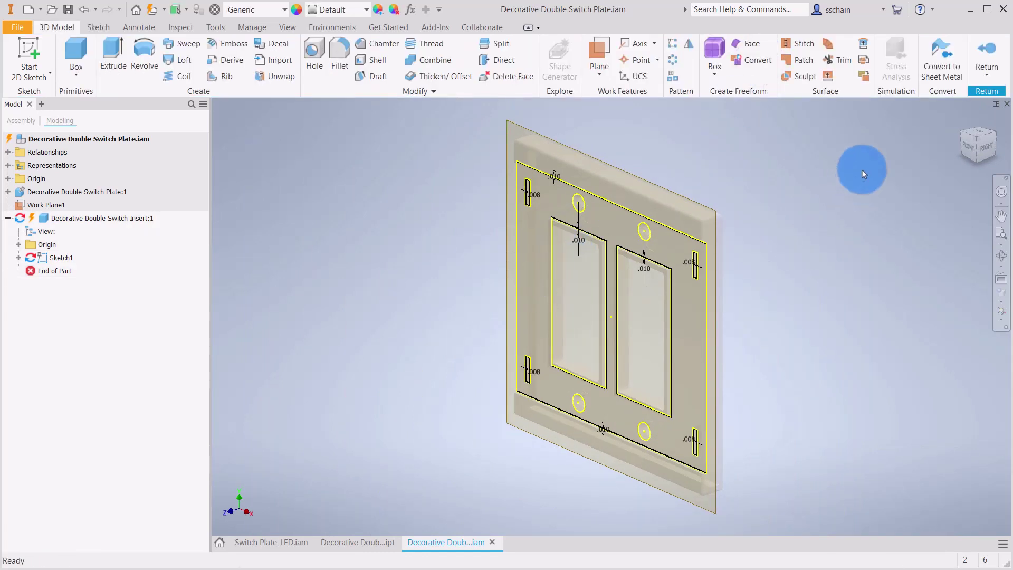
- Return to the top-level assembly and save it together with its changed dependent files
{"action": "left_click", "coordinate": [996, 48]}
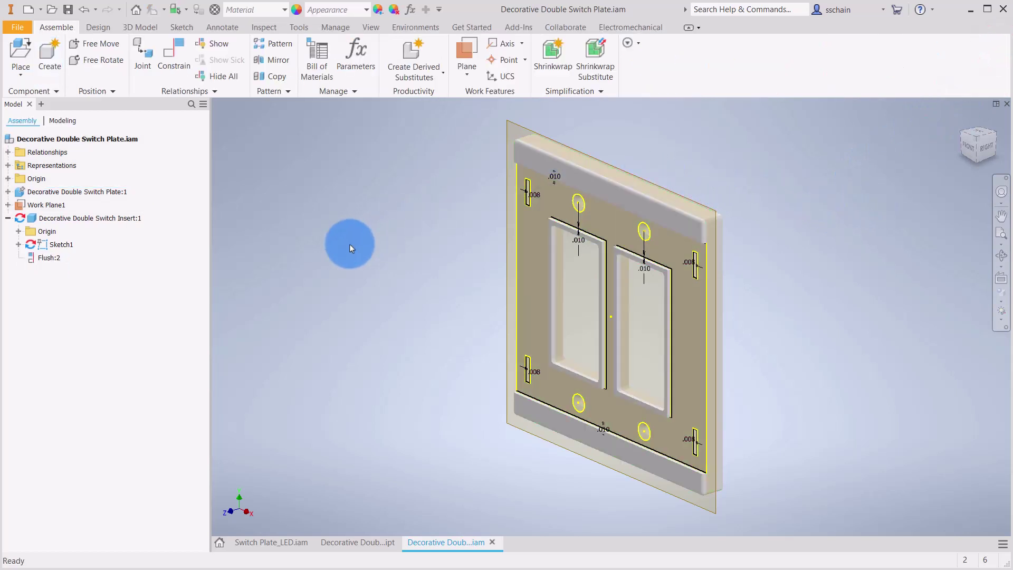
{"action": "left_click", "coordinate": [69, 10]}
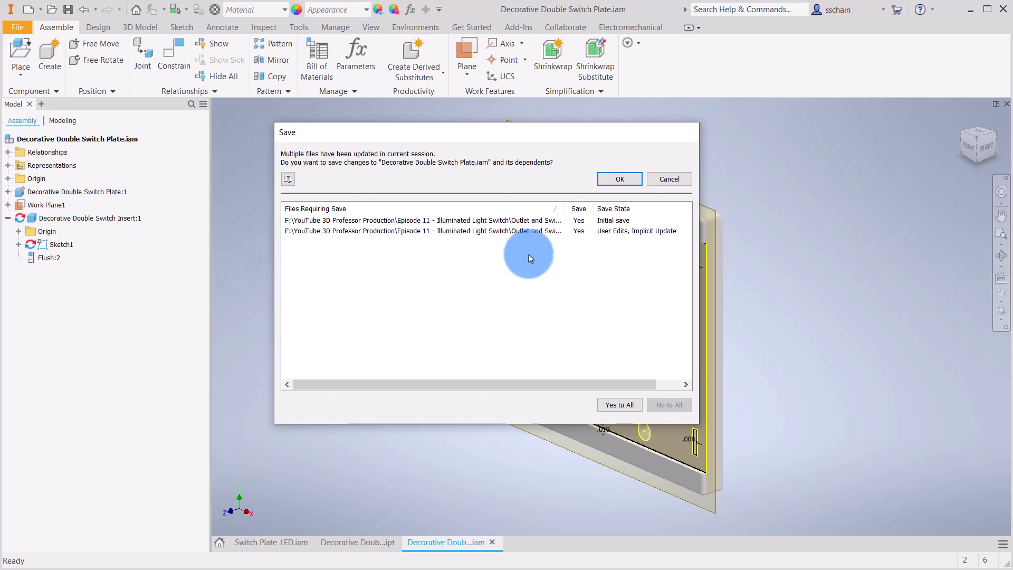
{"action": "left_click", "coordinate": [619, 182]}
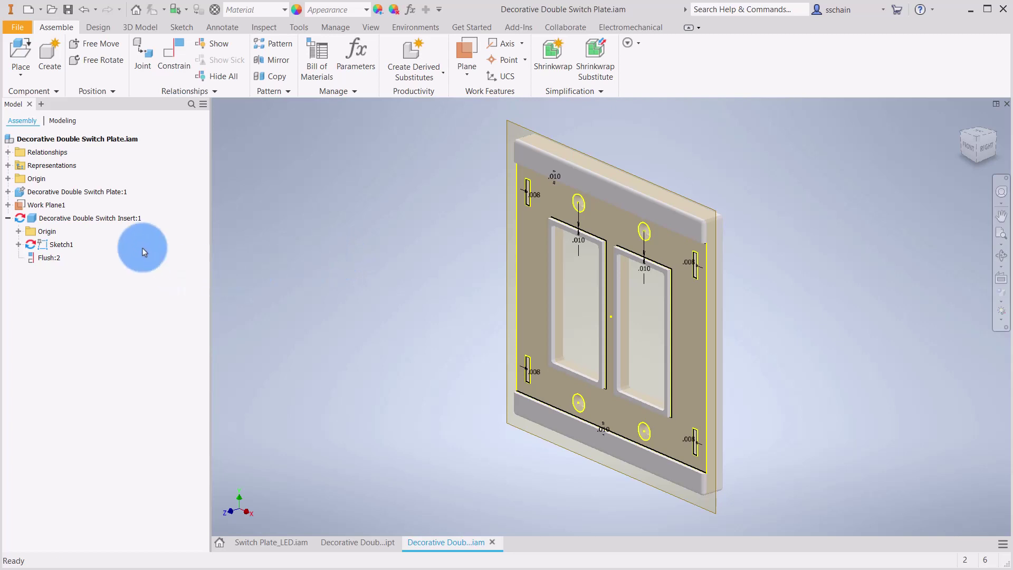
- Open the Decorative Double Switch Insert part on its own and start extruding the main plate region around the two rectangular openings
{"action": "right_click", "coordinate": [118, 220]}
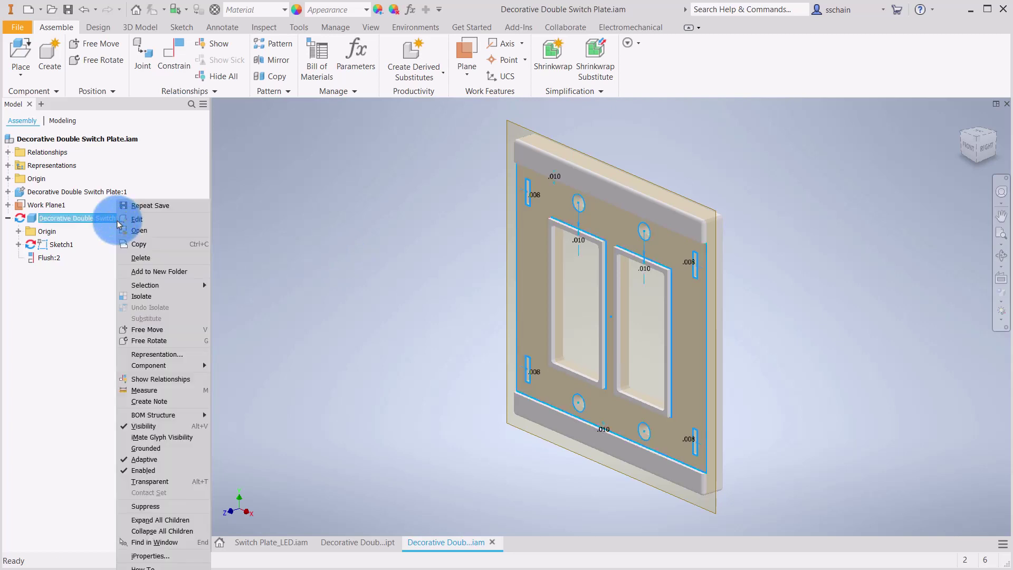
{"action": "left_click", "coordinate": [140, 231]}
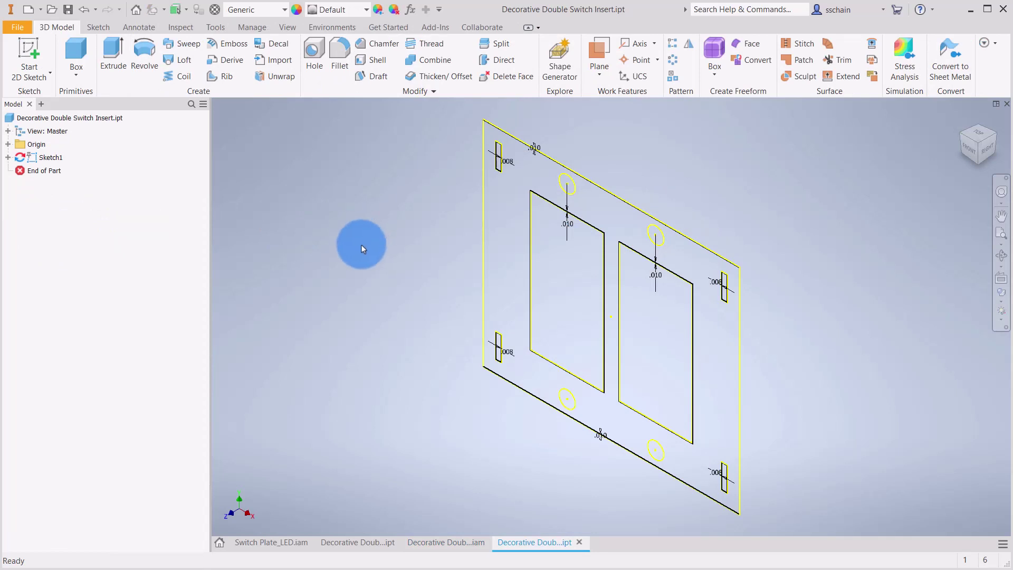
{"action": "left_click", "coordinate": [111, 50]}
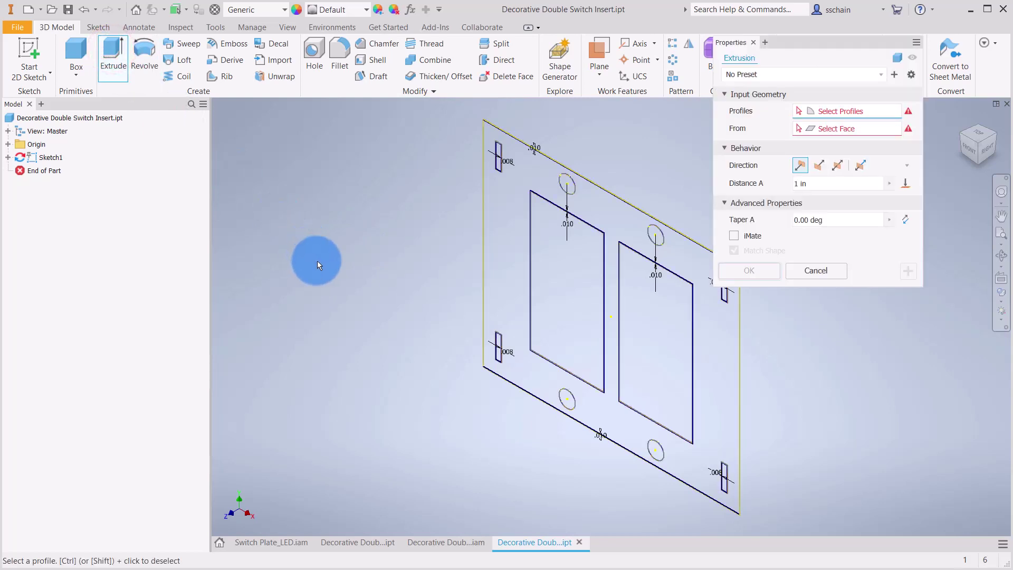
{"action": "left_click", "coordinate": [498, 258]}
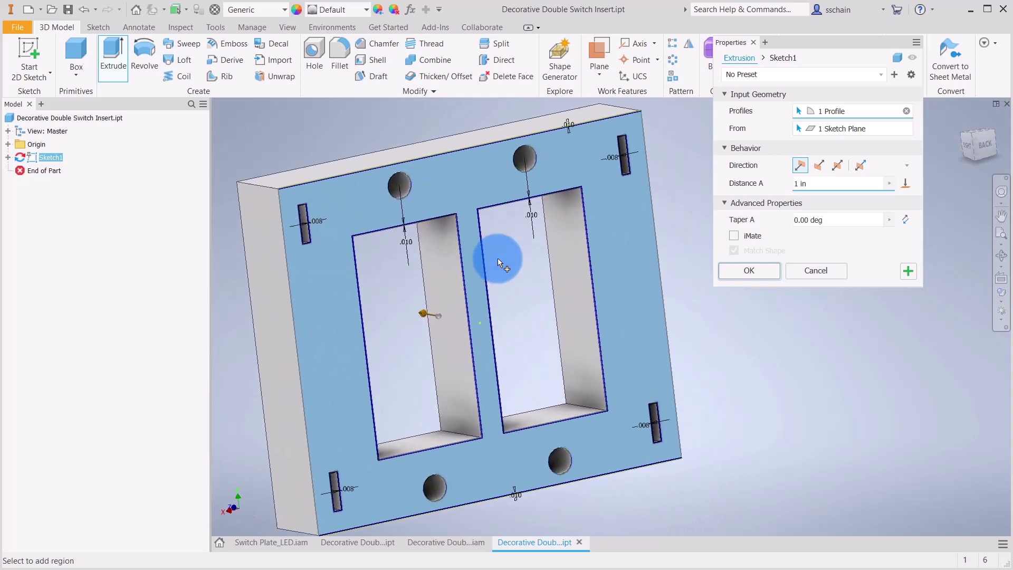
- Add the four narrow corner slots and the four circles to the extrusion profiles, leaving the two rectangular openings out
{"action": "left_click", "coordinate": [289, 245]}
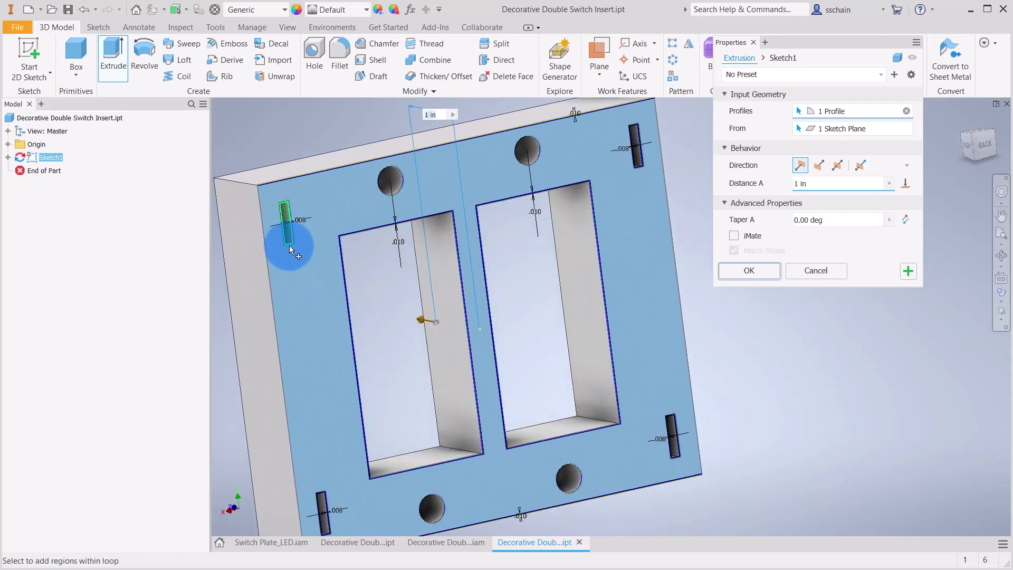
{"action": "left_click", "coordinate": [635, 172]}
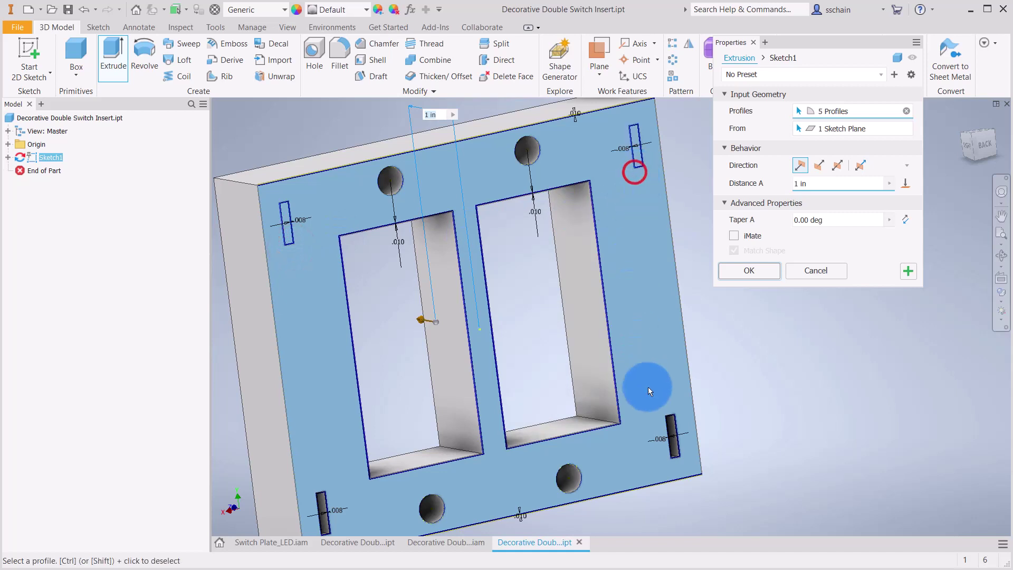
{"action": "left_click", "coordinate": [666, 415]}
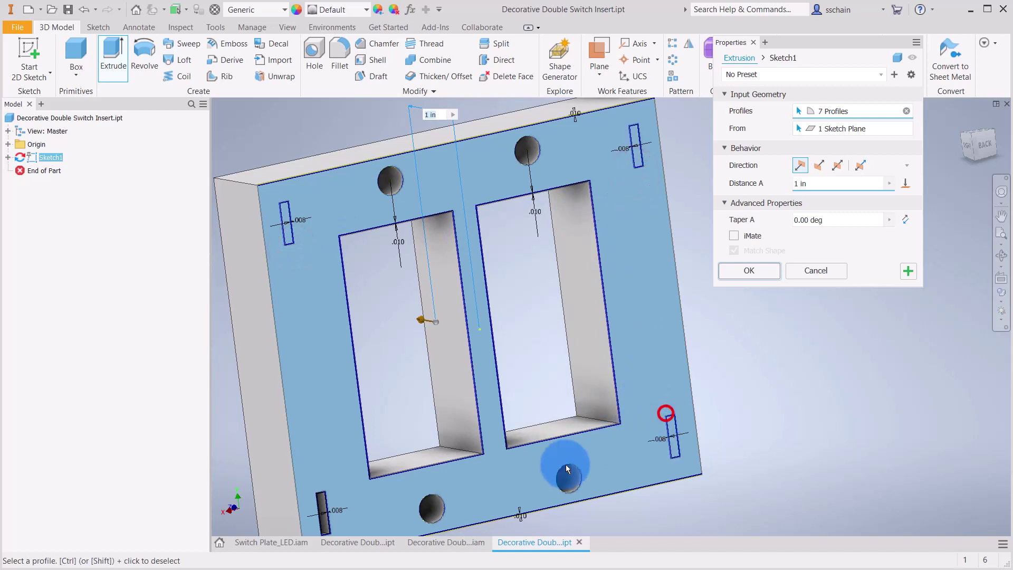
{"action": "left_click", "coordinate": [322, 491]}
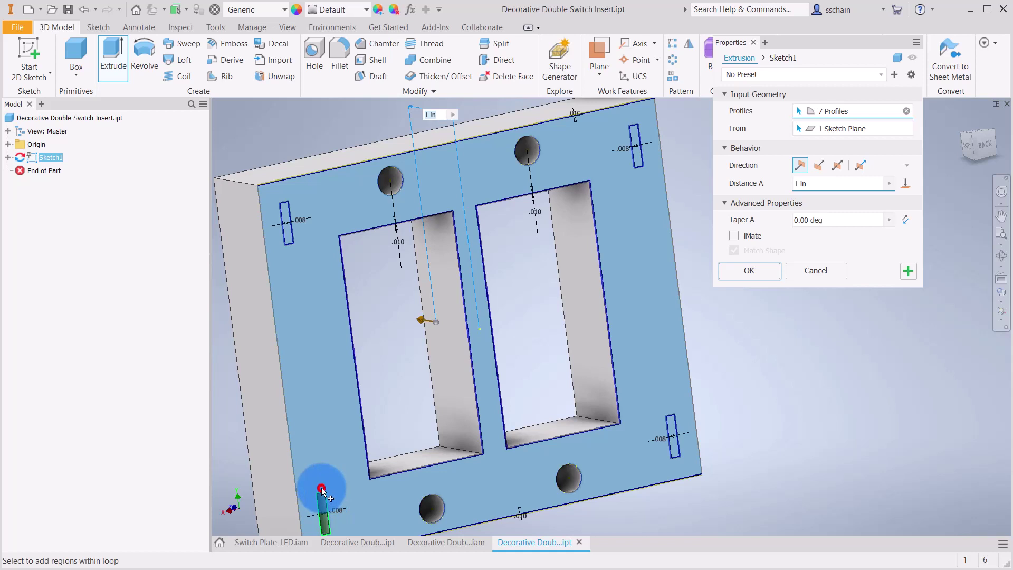
{"action": "left_click", "coordinate": [429, 504]}
{"action": "left_click", "coordinate": [562, 480]}
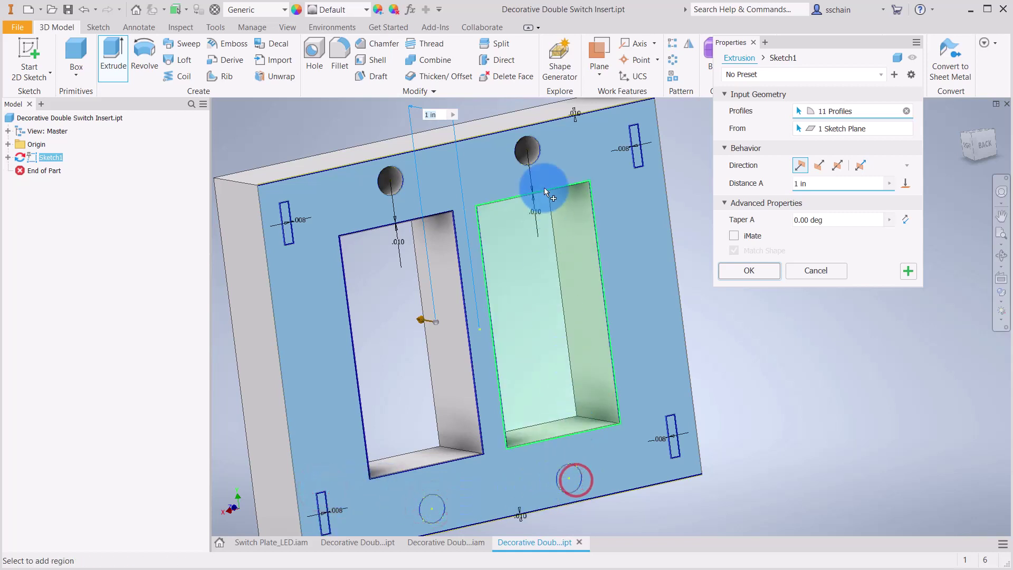
{"action": "left_click", "coordinate": [527, 146]}
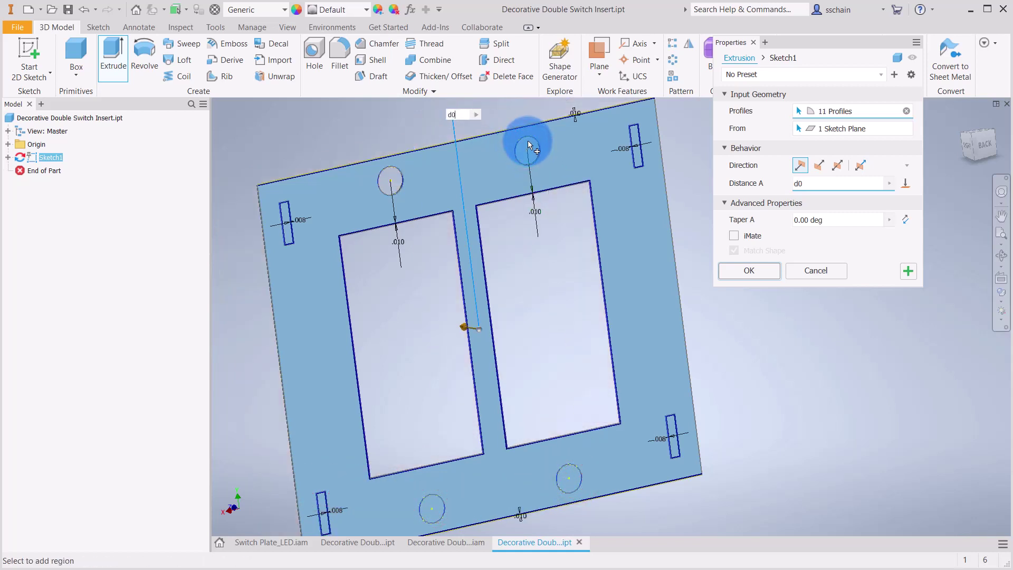
{"action": "left_click", "coordinate": [390, 170]}
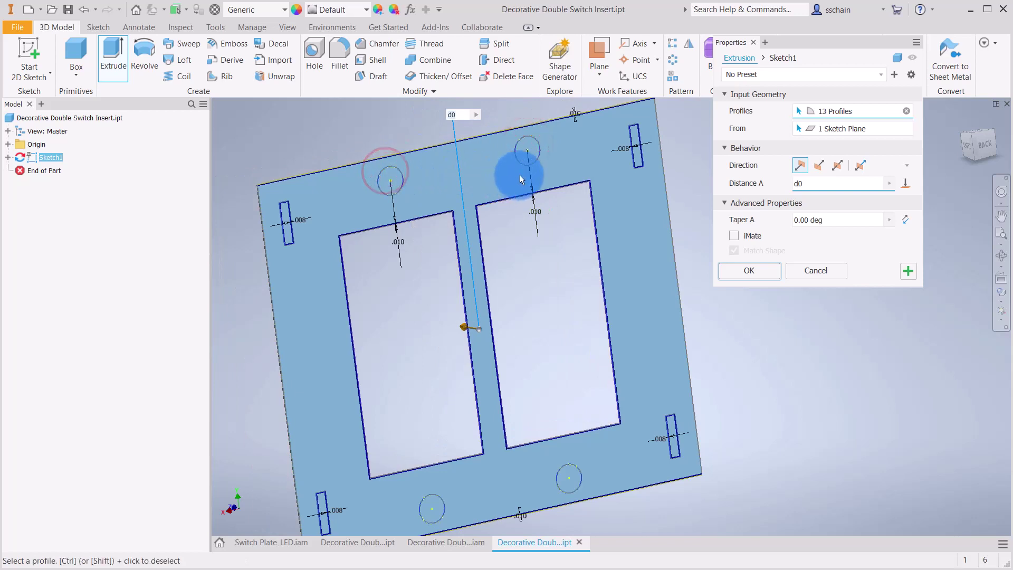
{"action": "left_click", "coordinate": [528, 152]}
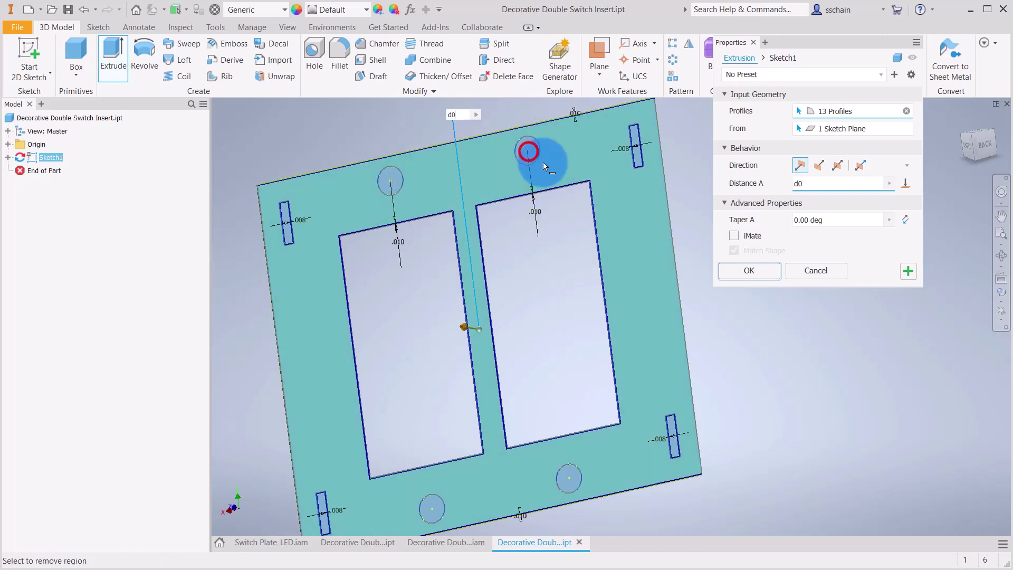
{"action": "left_click", "coordinate": [528, 152]}
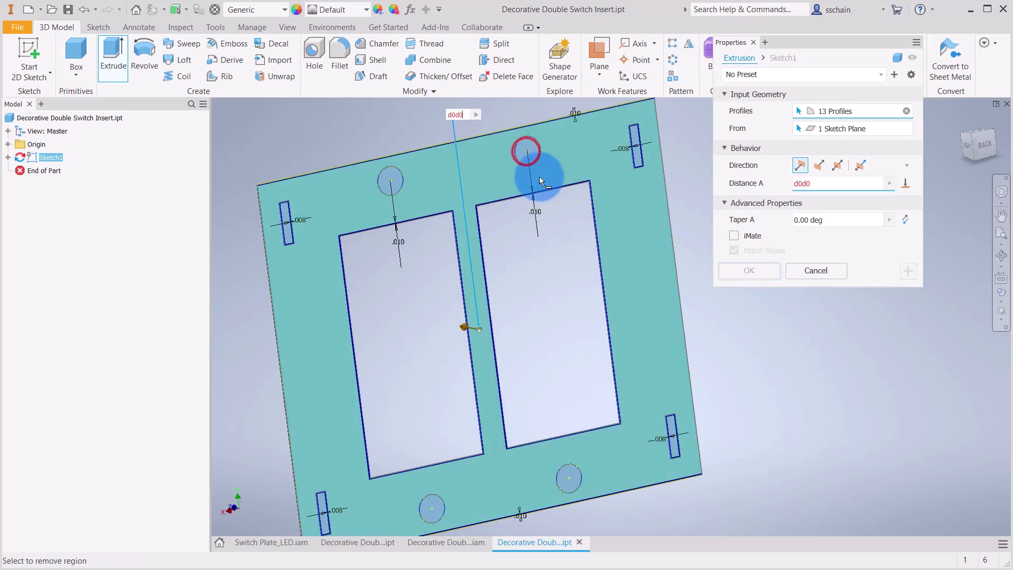
- Set the extrusion distance to .09-.2mm and create the insert's solid body
{"action": "left_click", "coordinate": [829, 185]}
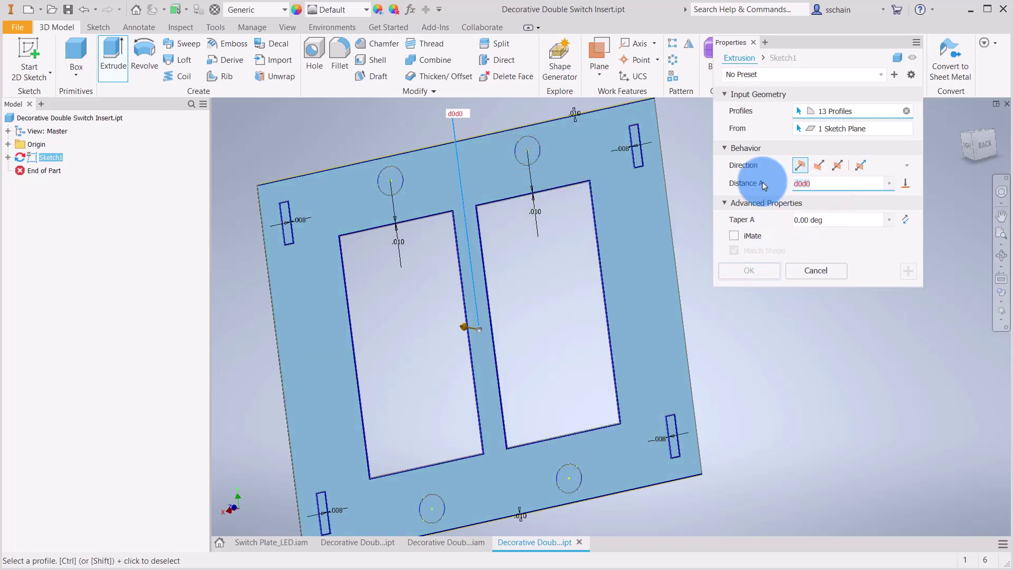
{"action": "key", "text": "BackSpace"}
{"action": "key", "text": "BackSpace"}
{"action": "key", "text": "BackSpace"}
{"action": "key", "text": "BackSpace"}
{"action": "type", "text": ".09"}
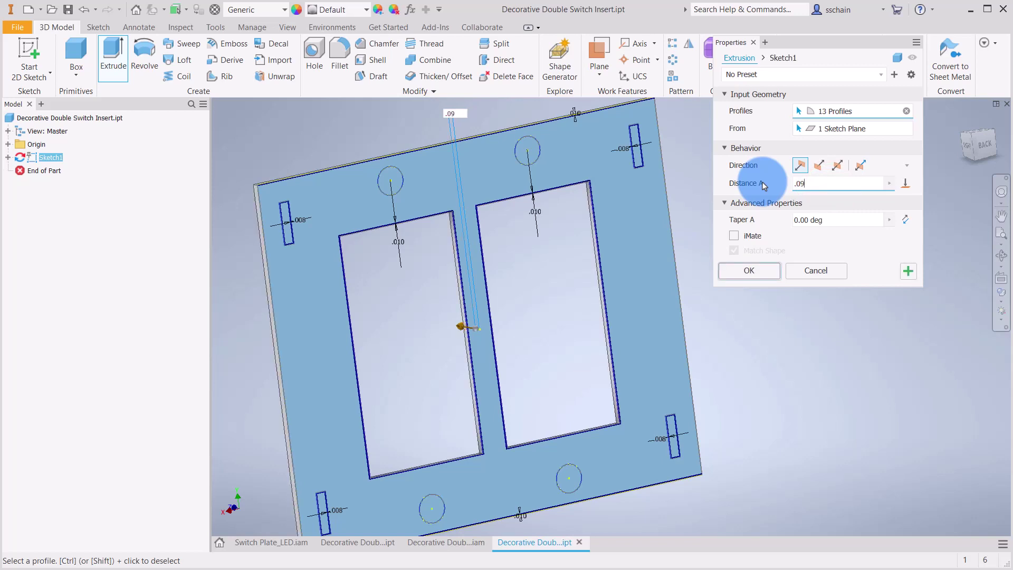
{"action": "type", "text": "-.2mm"}
{"action": "left_click", "coordinate": [753, 272]}
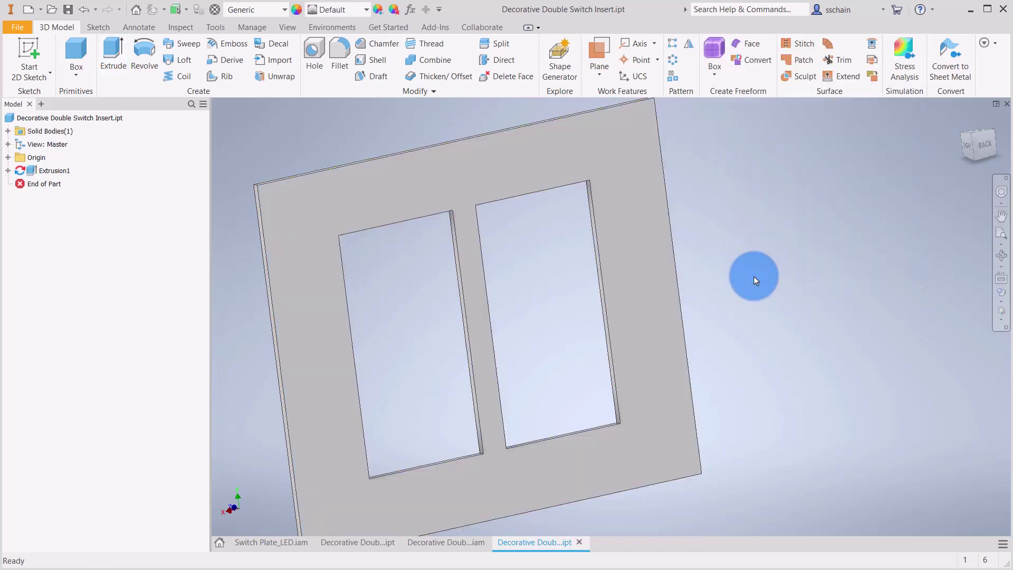
- Expand the insert's extrusion in the model tree to reach its sketch
{"action": "left_click", "coordinate": [8, 171]}
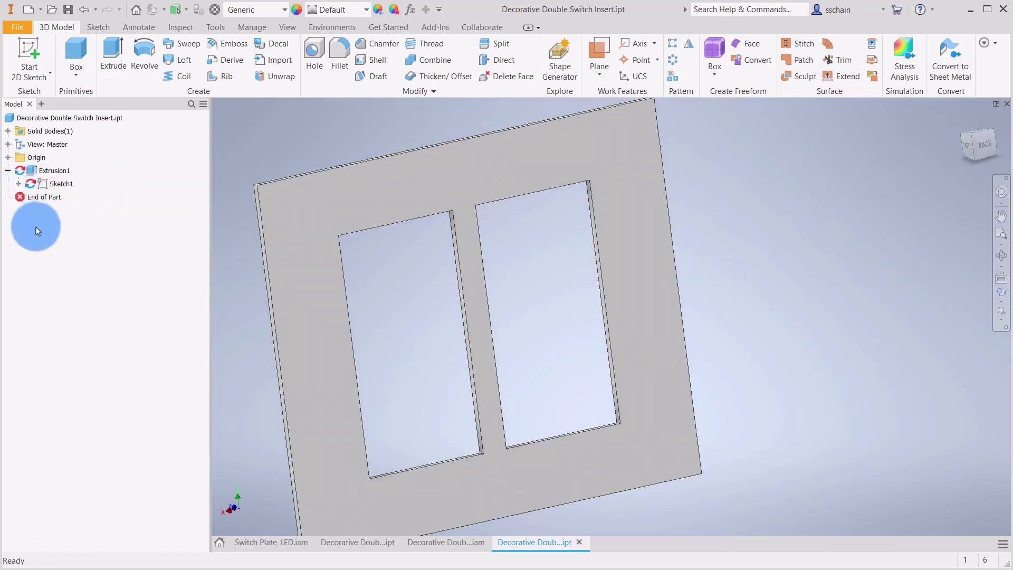